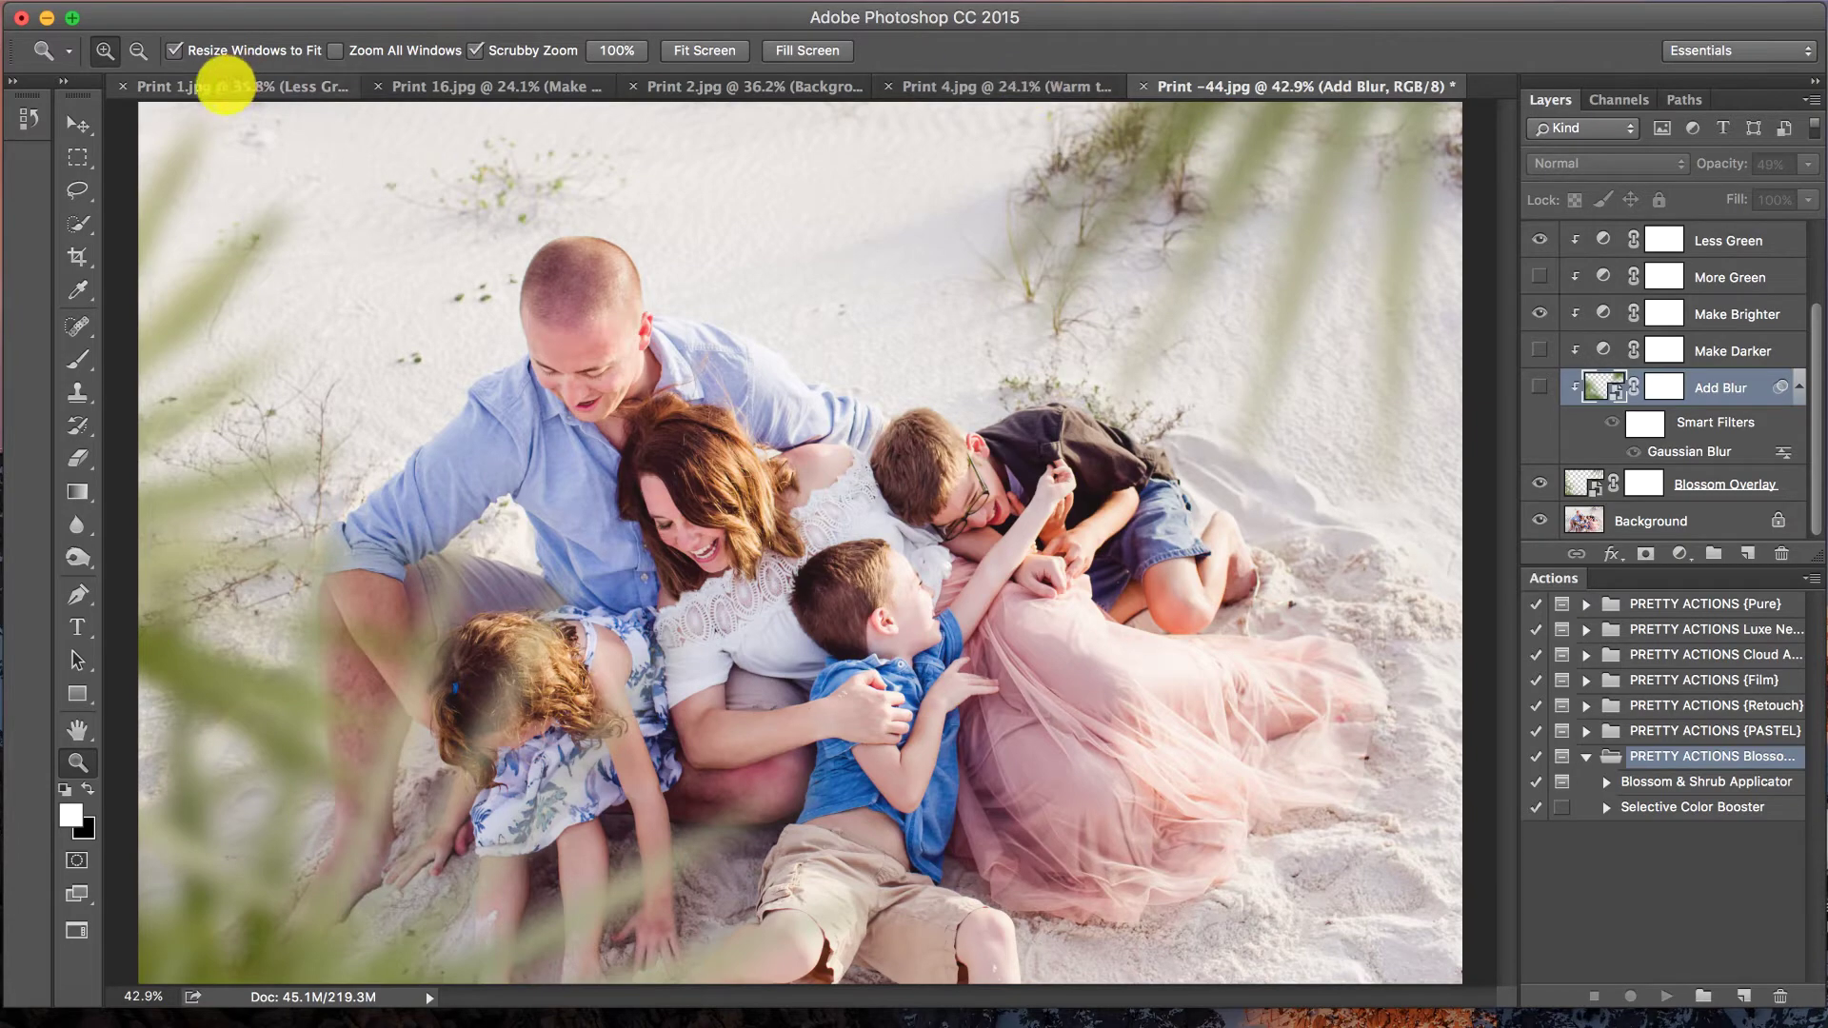
- Switch to Print 1.jpg and toggle the Blossom Overlay layer's visibility to compare the photo with and without the overlay
left_click(227, 84)
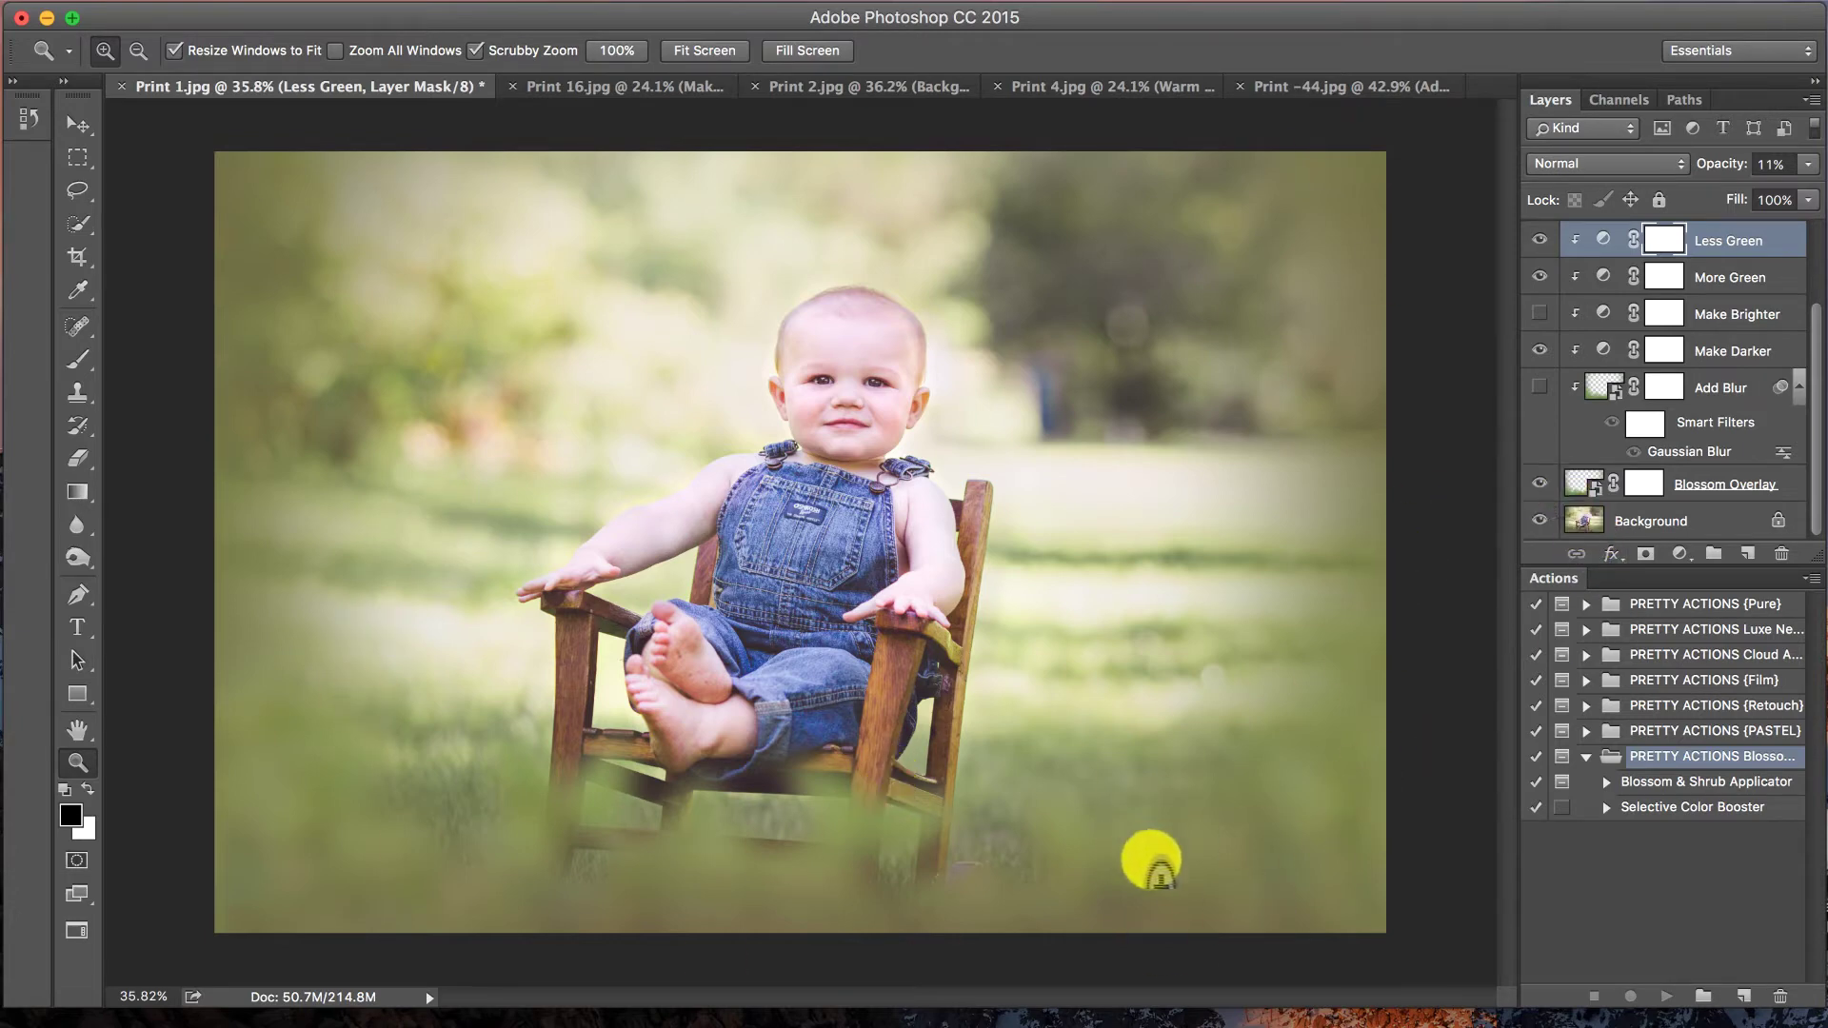
left_click(1539, 483)
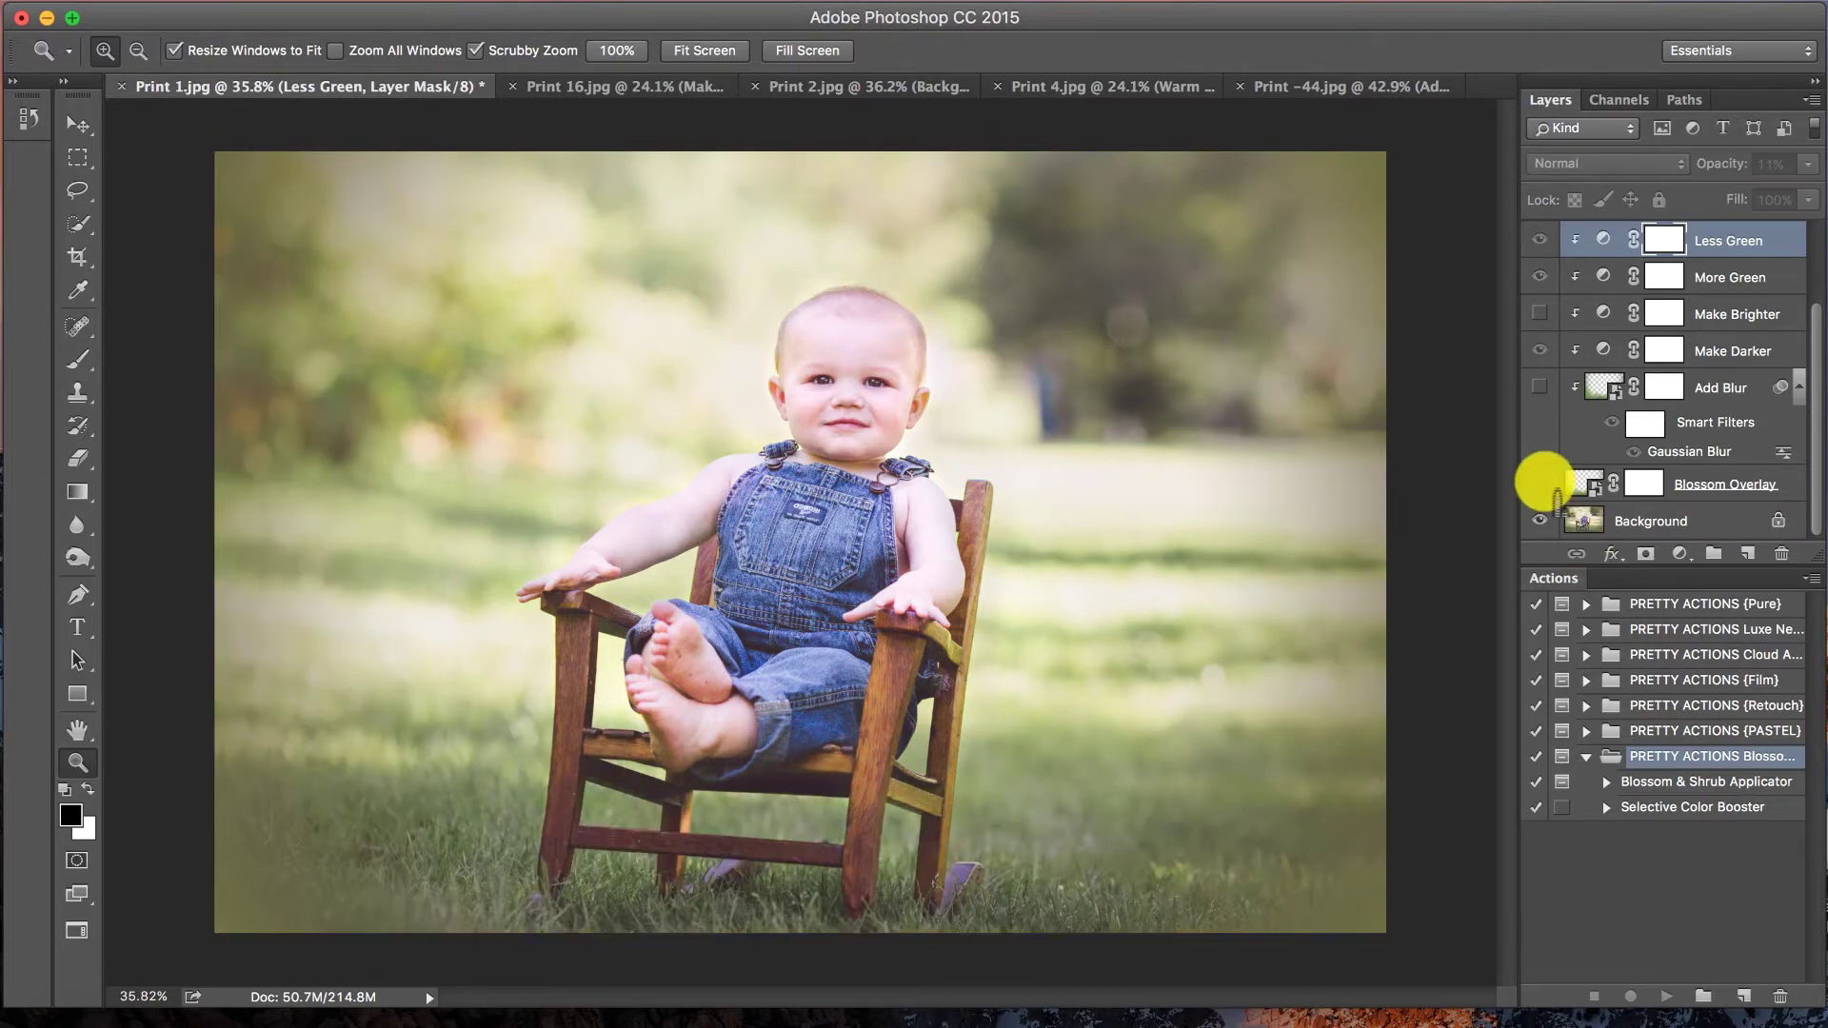
left_click(1540, 484)
left_click(1539, 484)
left_click(1539, 483)
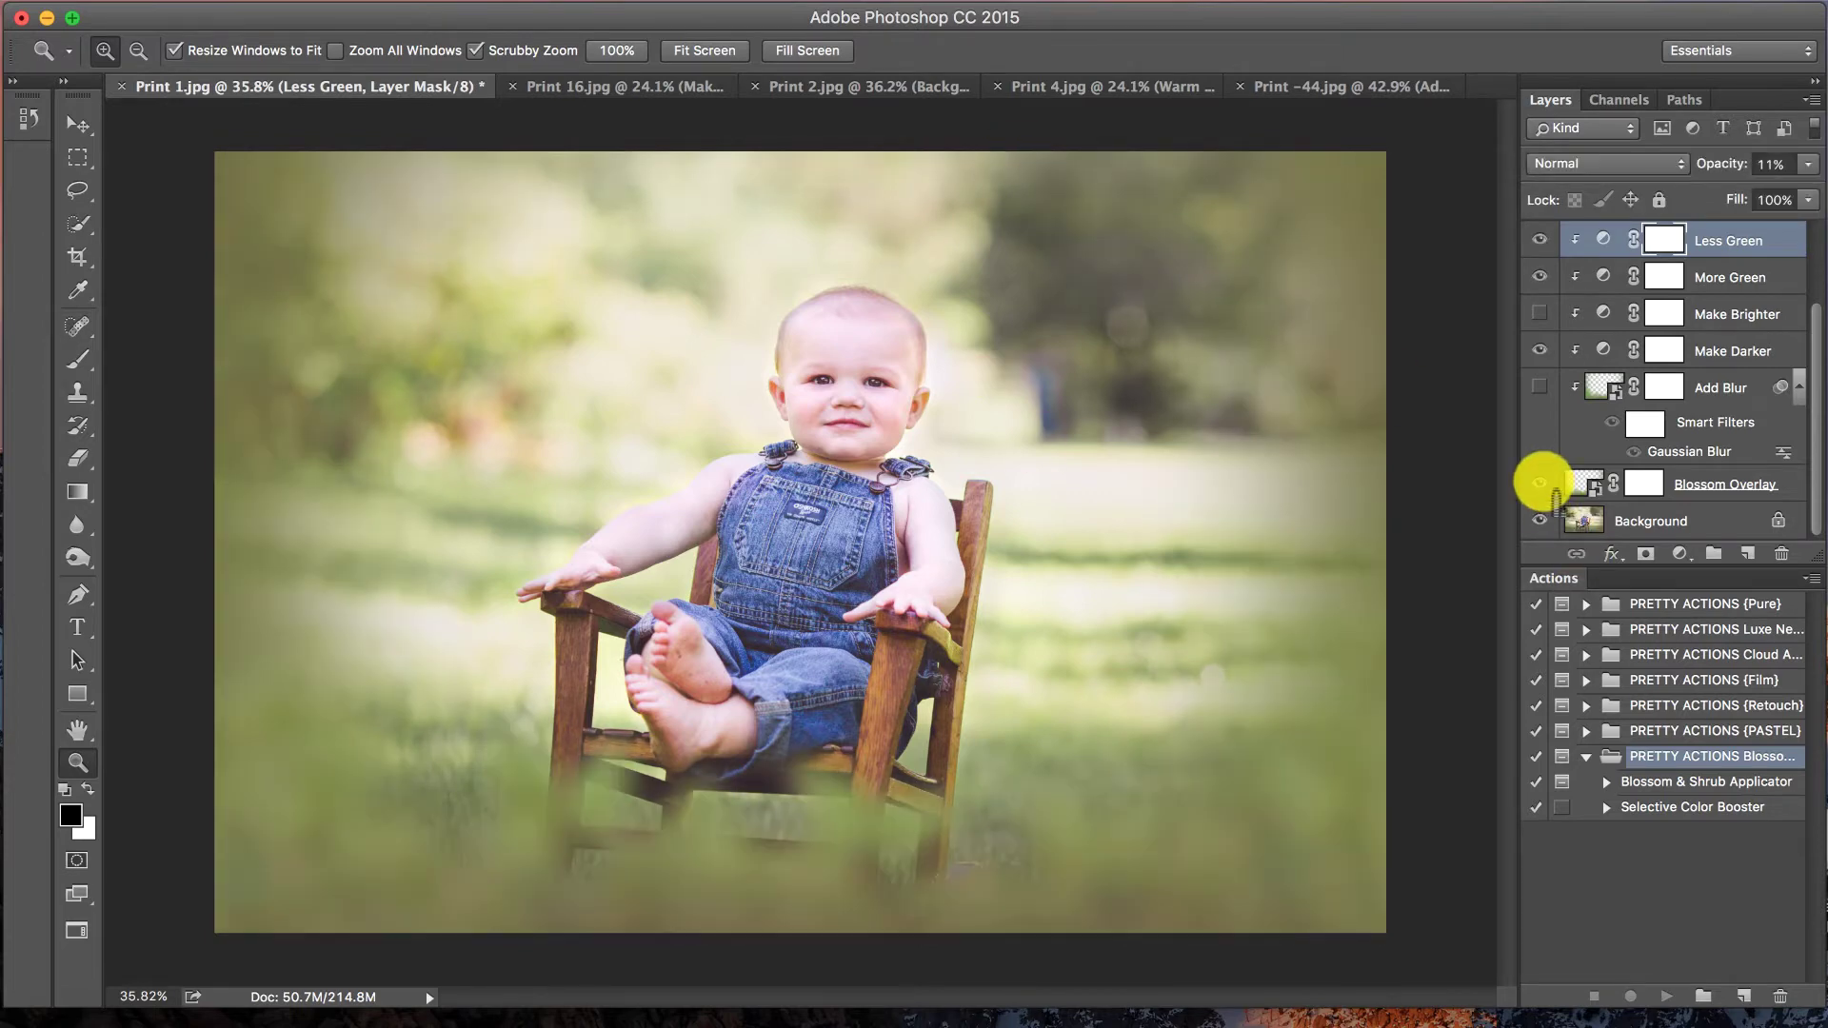
left_click(1539, 483)
left_click(1539, 483)
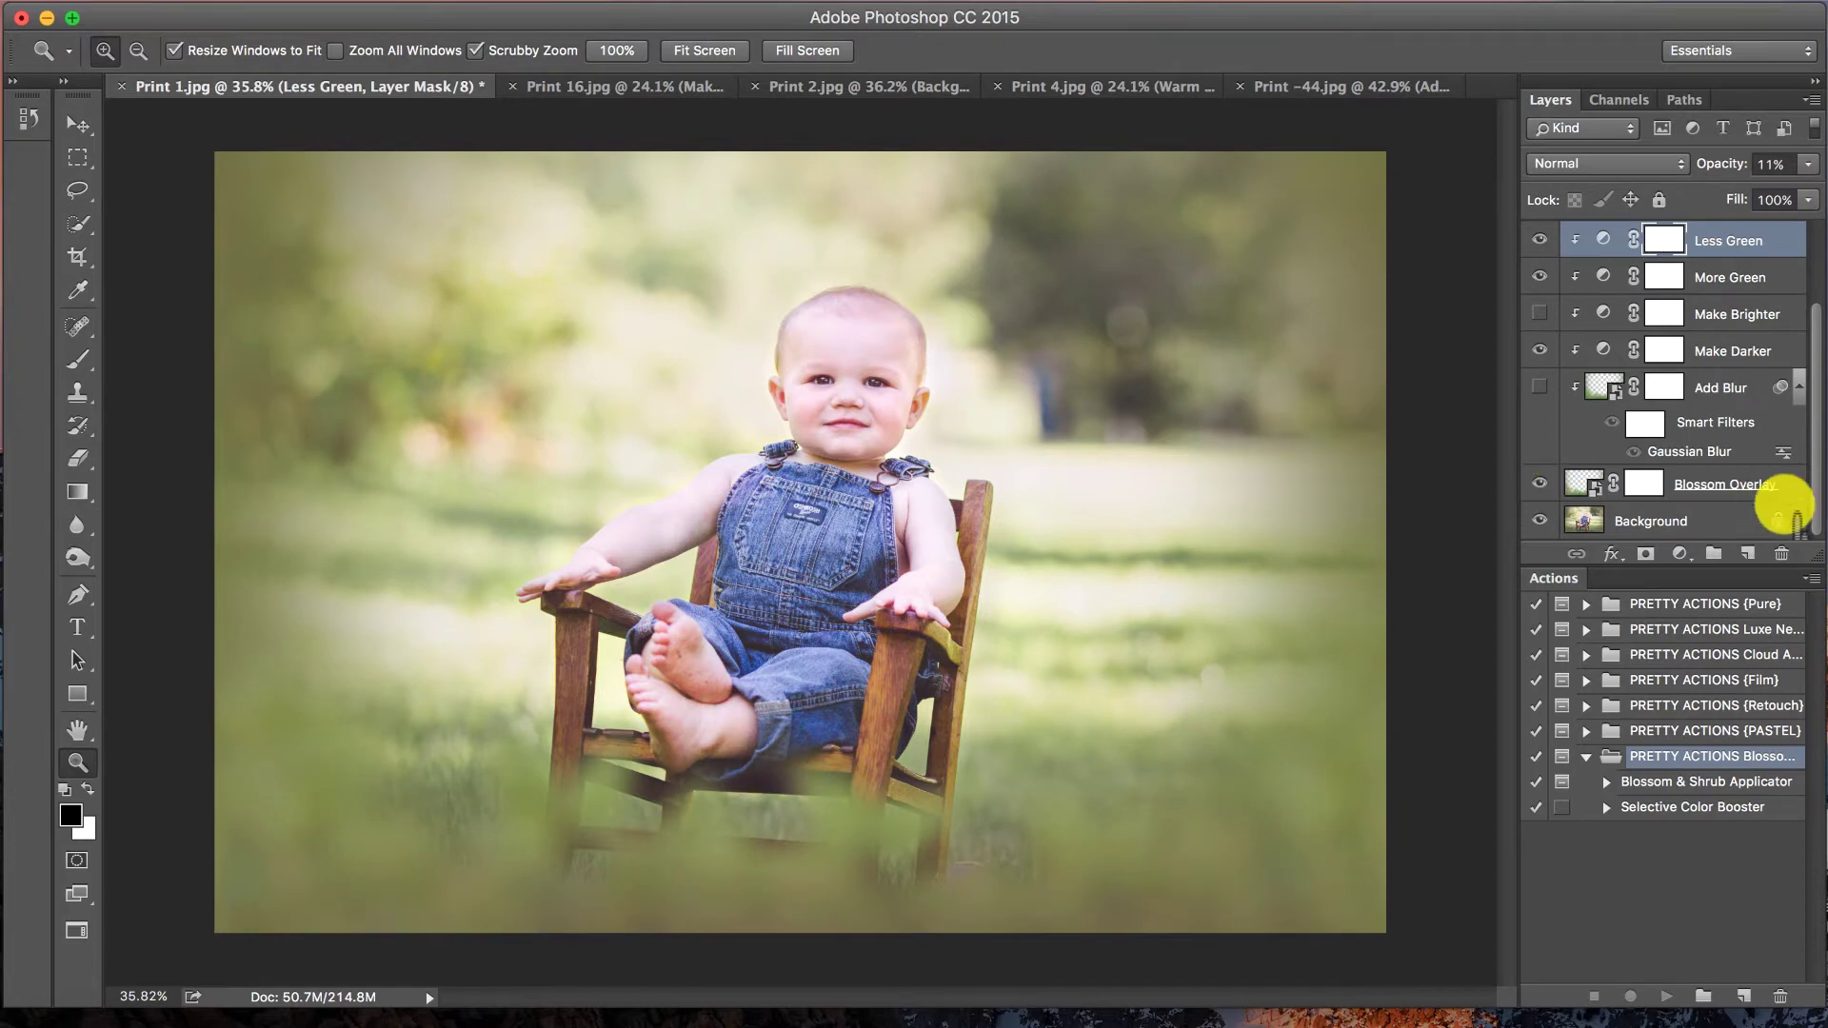
- Delete all layers from Blossom Overlay up to Cool the Temp, leaving only the Background layer
left_click(1755, 484)
scroll(1713, 266, "up", 3)
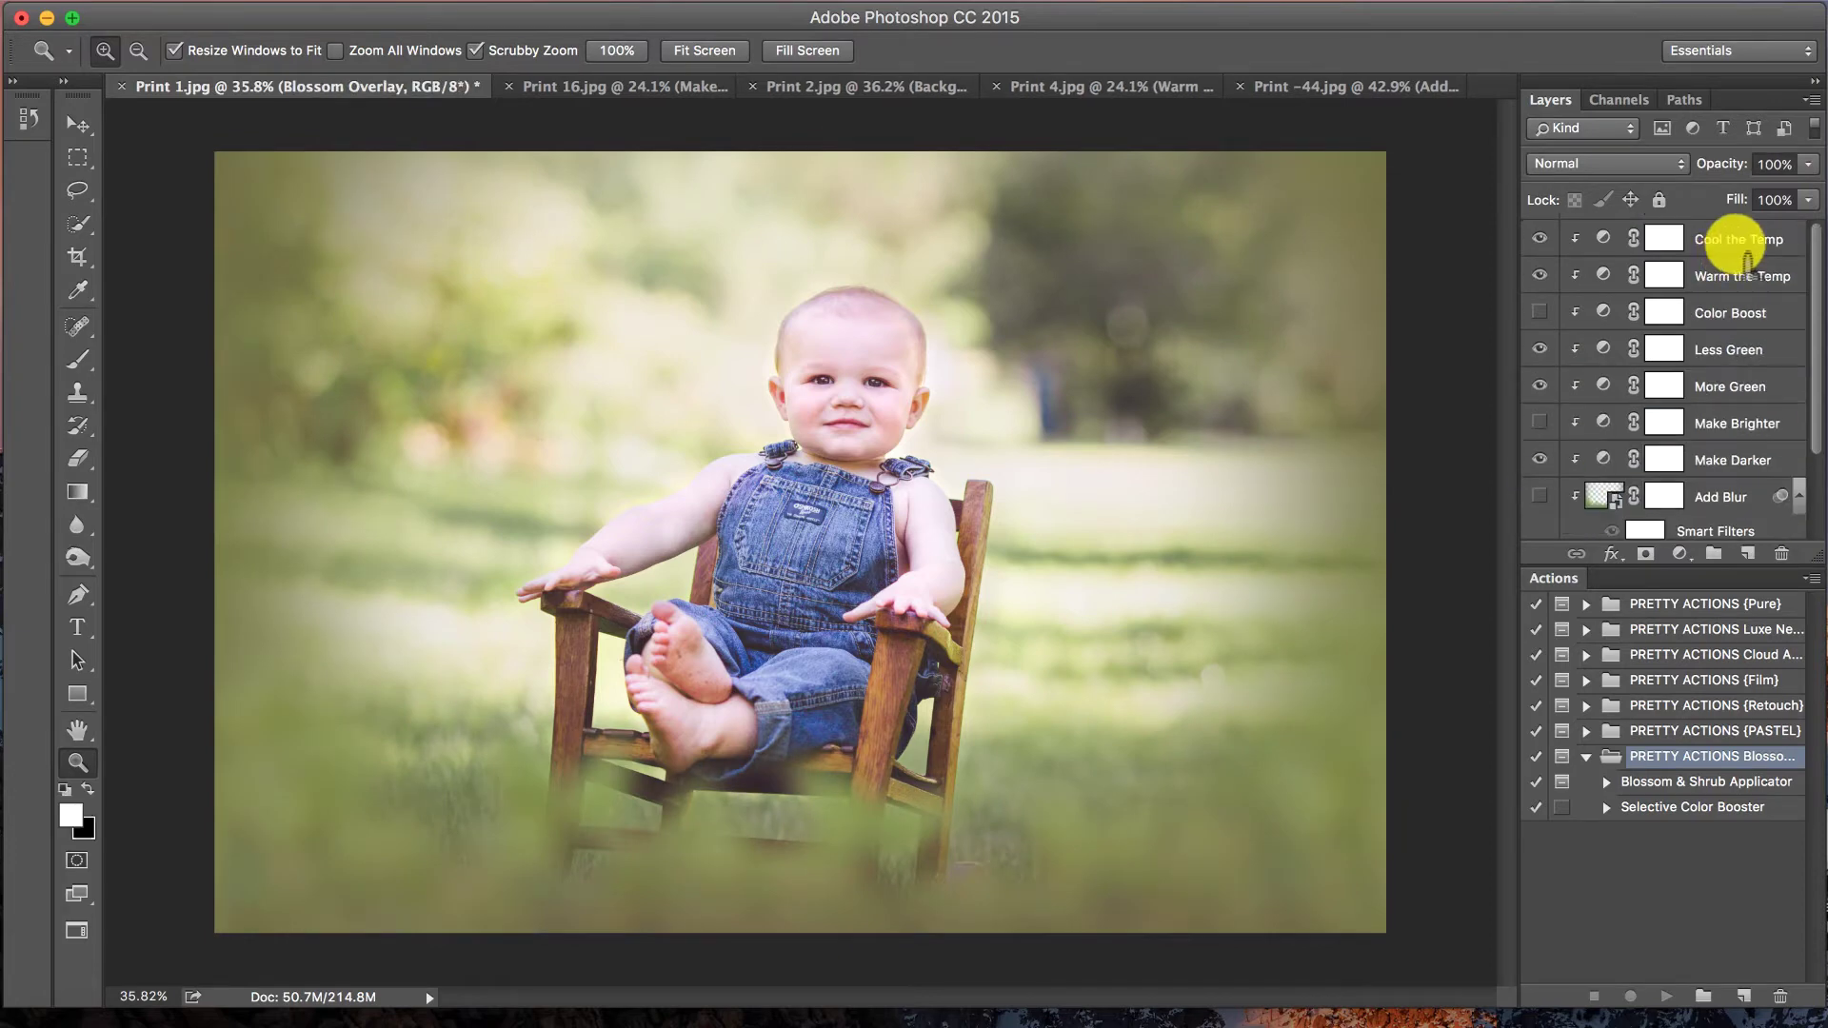
left_click(1728, 233, "shift")
left_click_drag(1774, 412, 1782, 553)
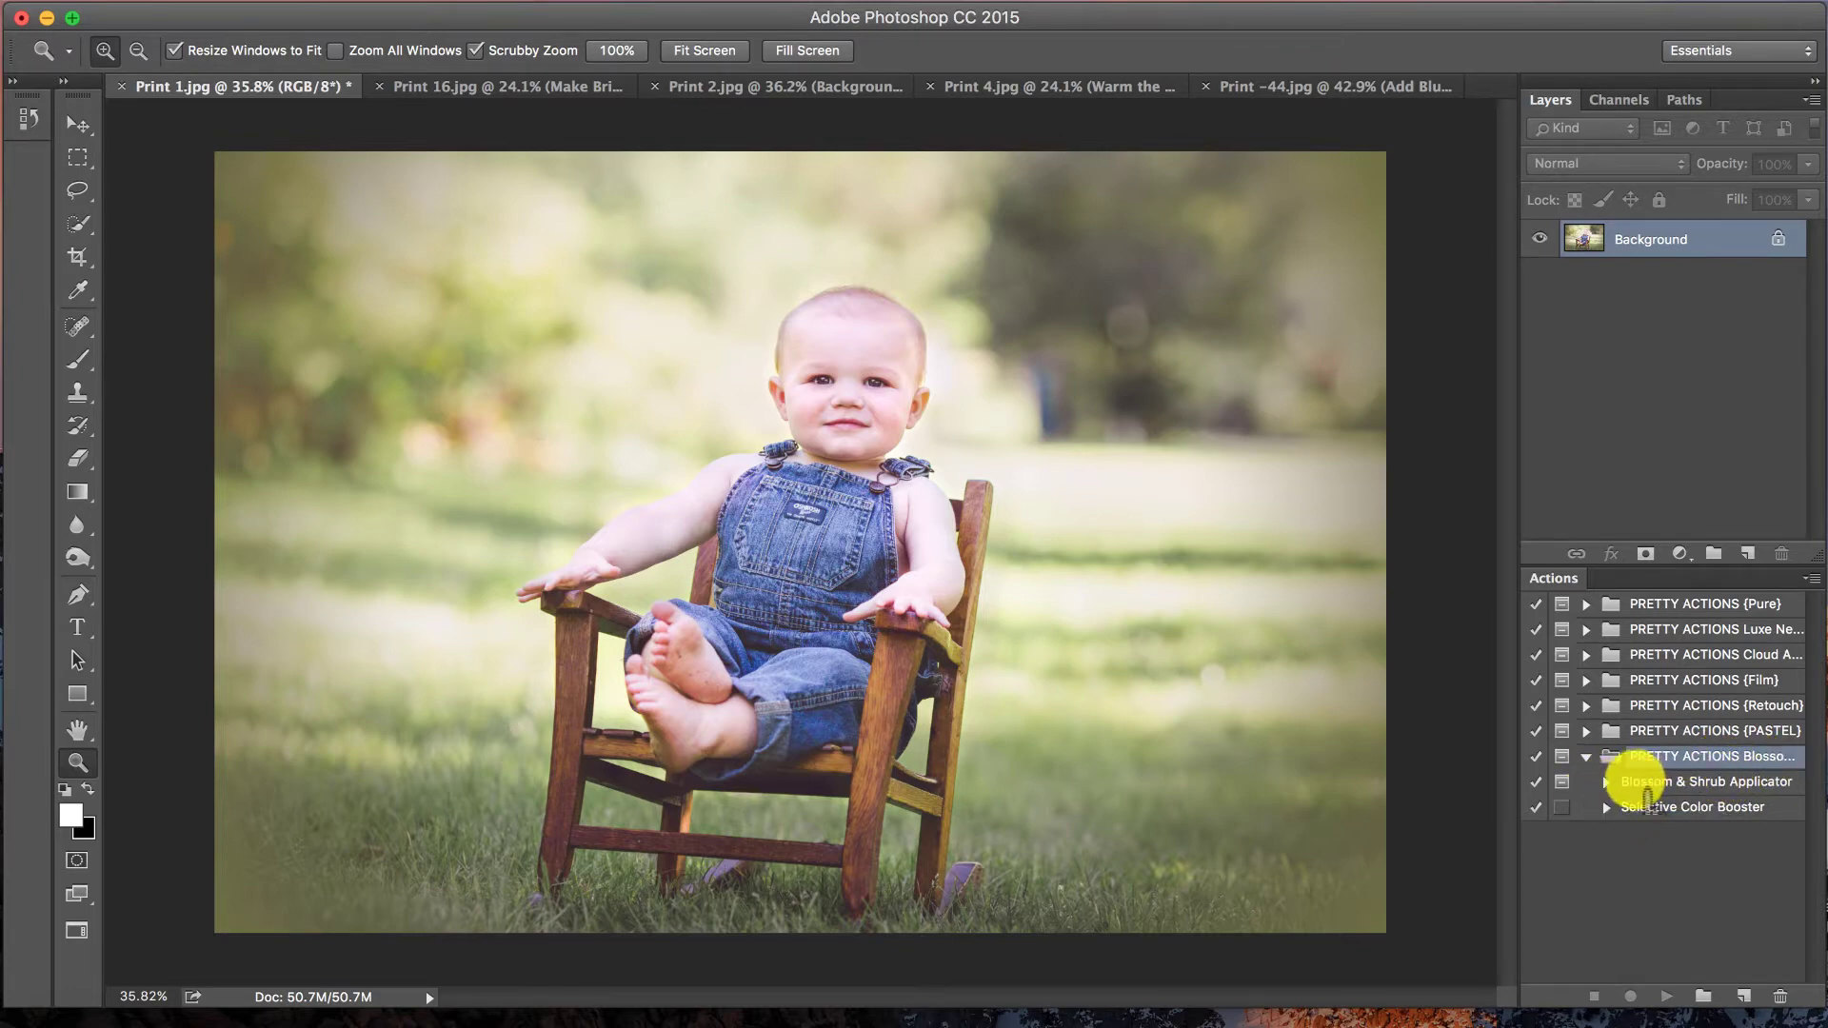
- Play the Blossom & Shrub Applicator action and place the overlay file Lush Greenery 5.png
left_click(1641, 782)
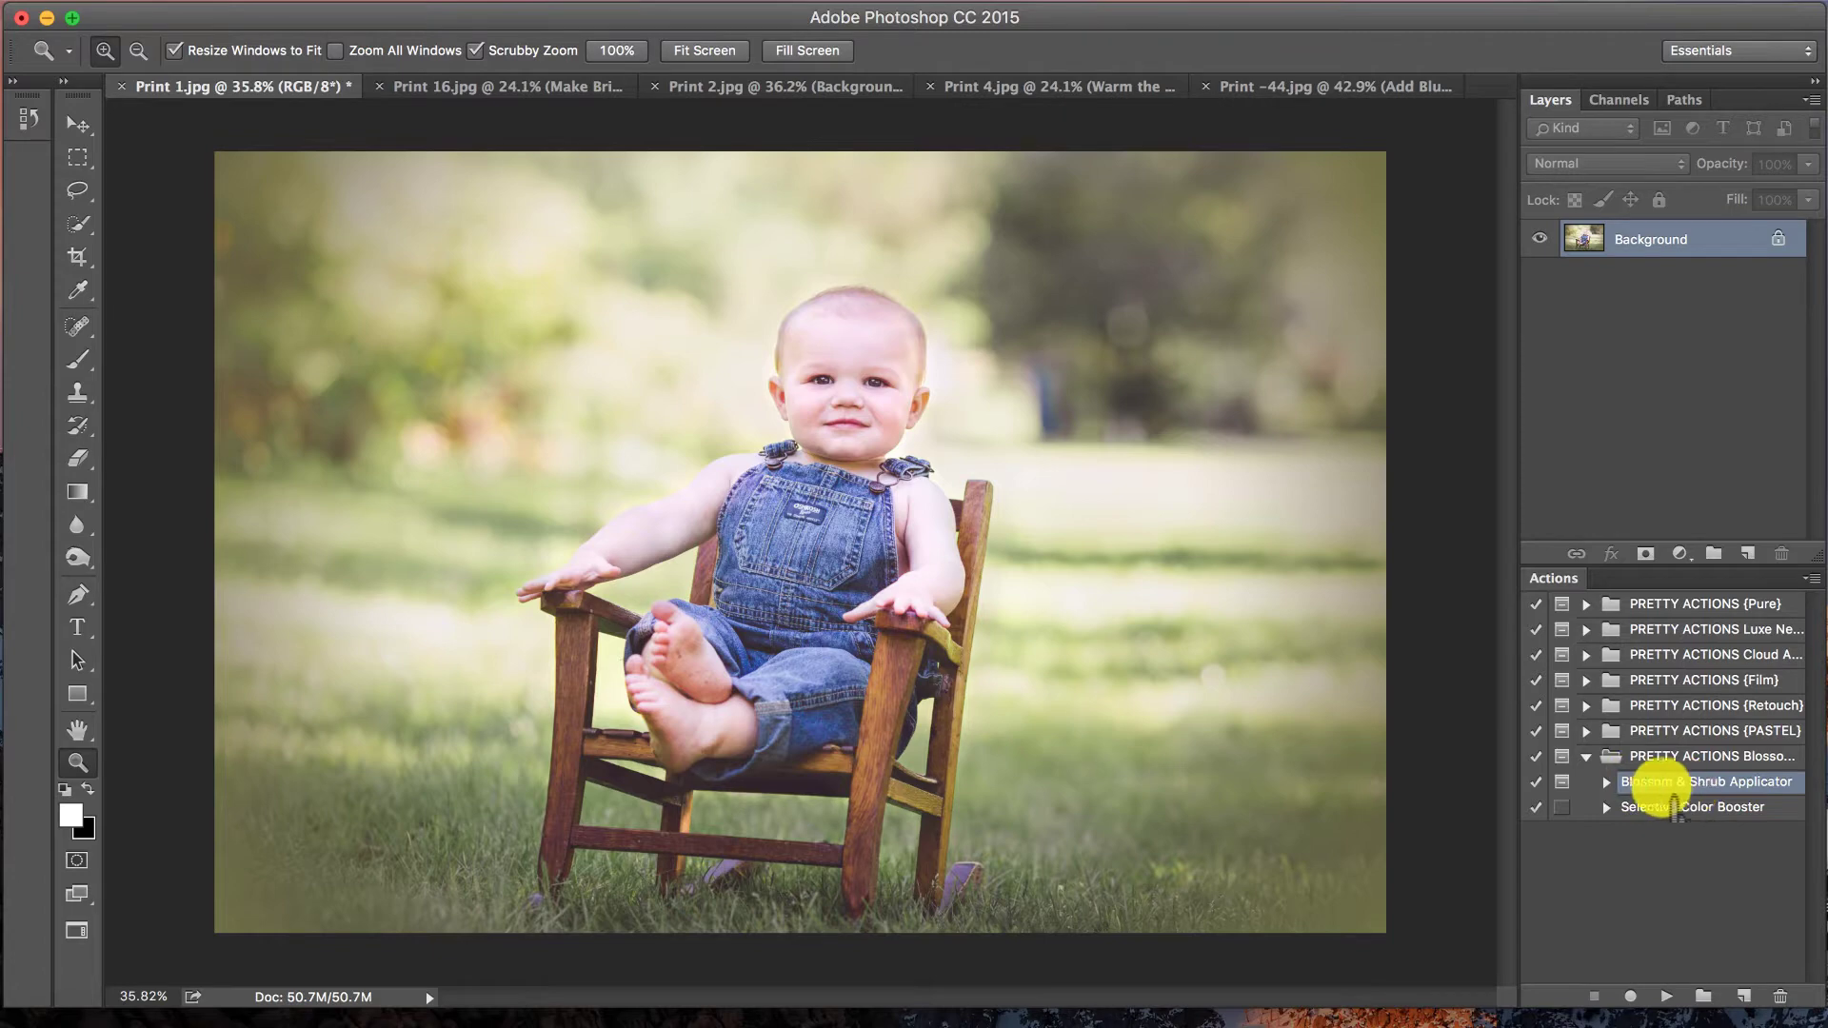
left_click(1666, 995)
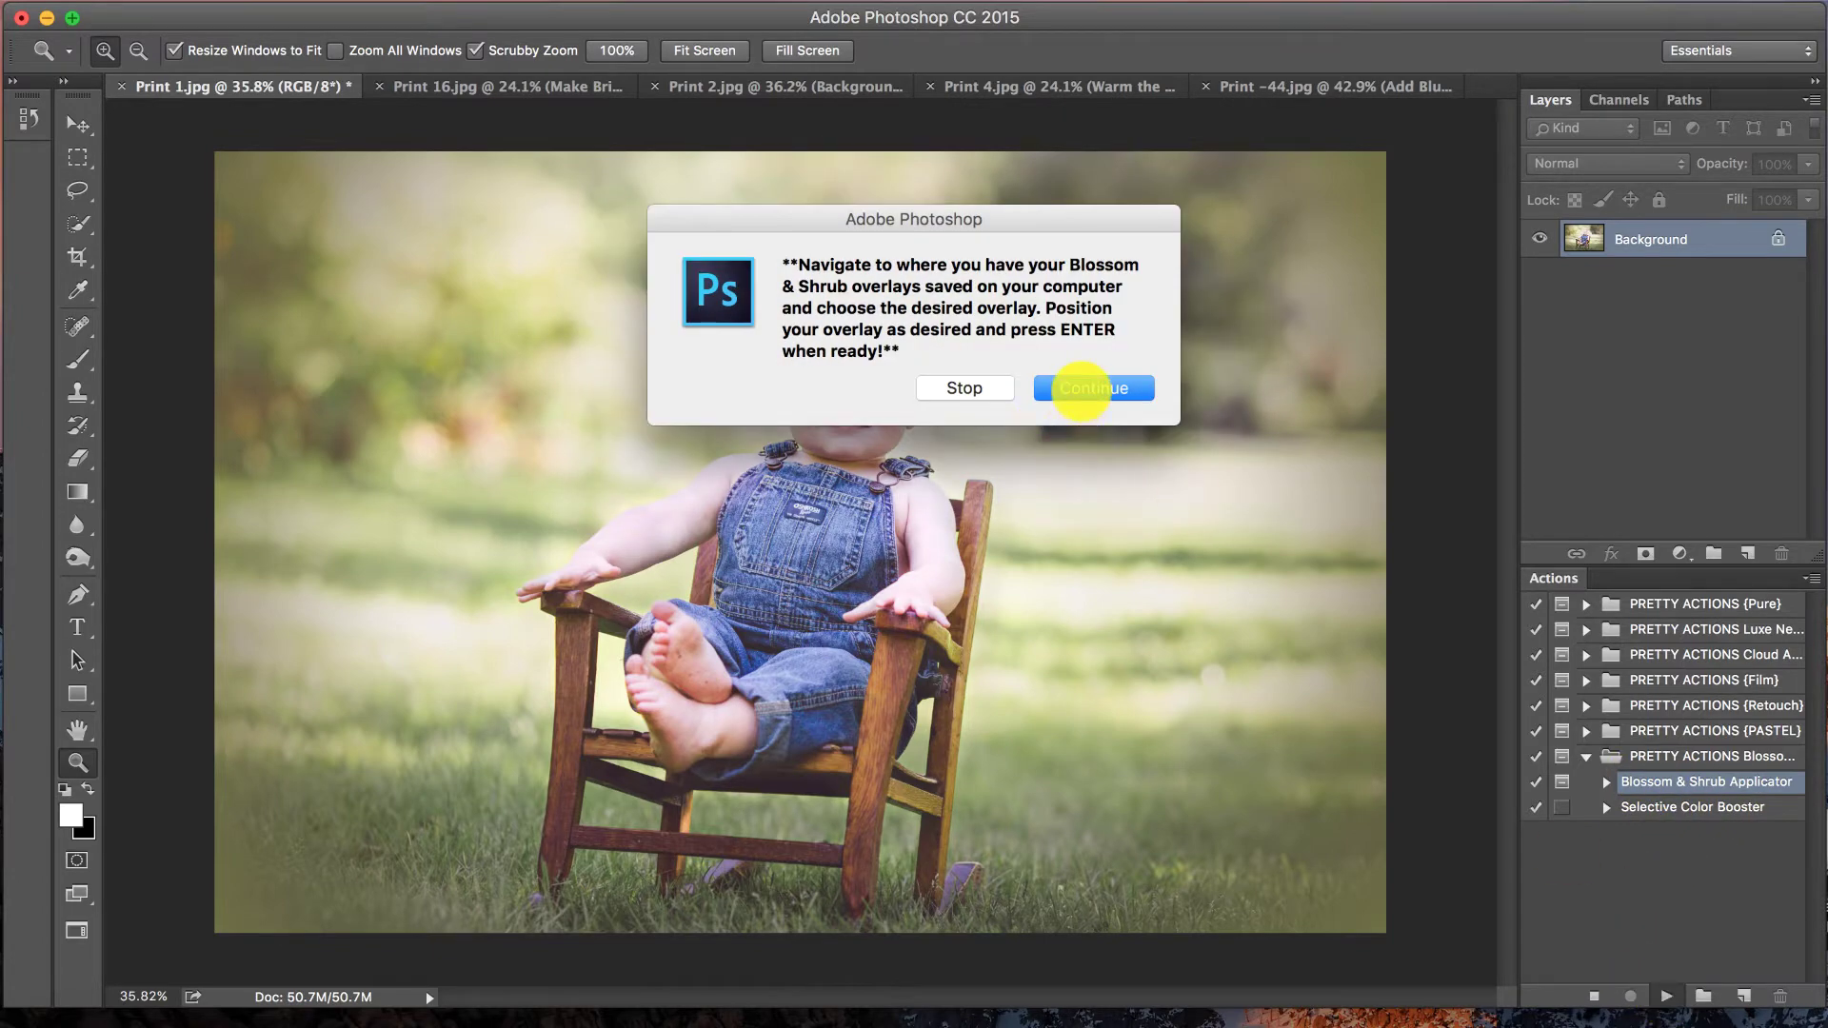
left_click(1082, 388)
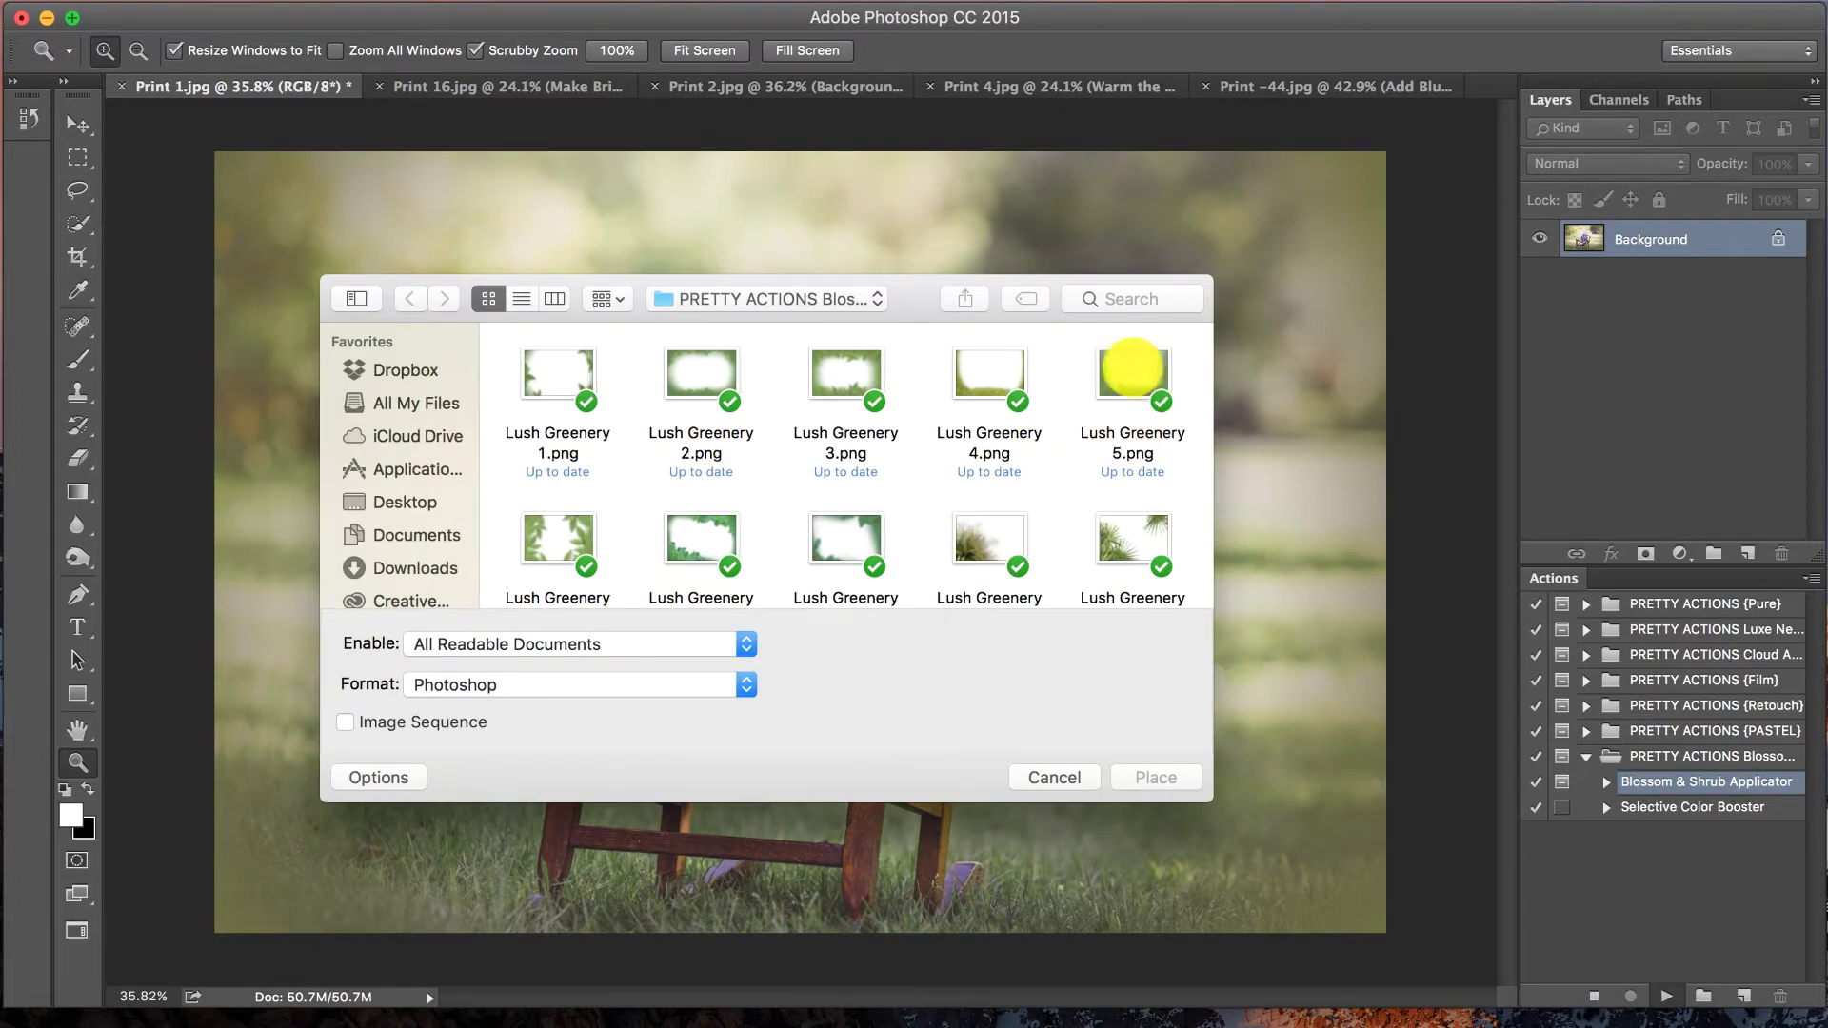
left_click(1112, 376)
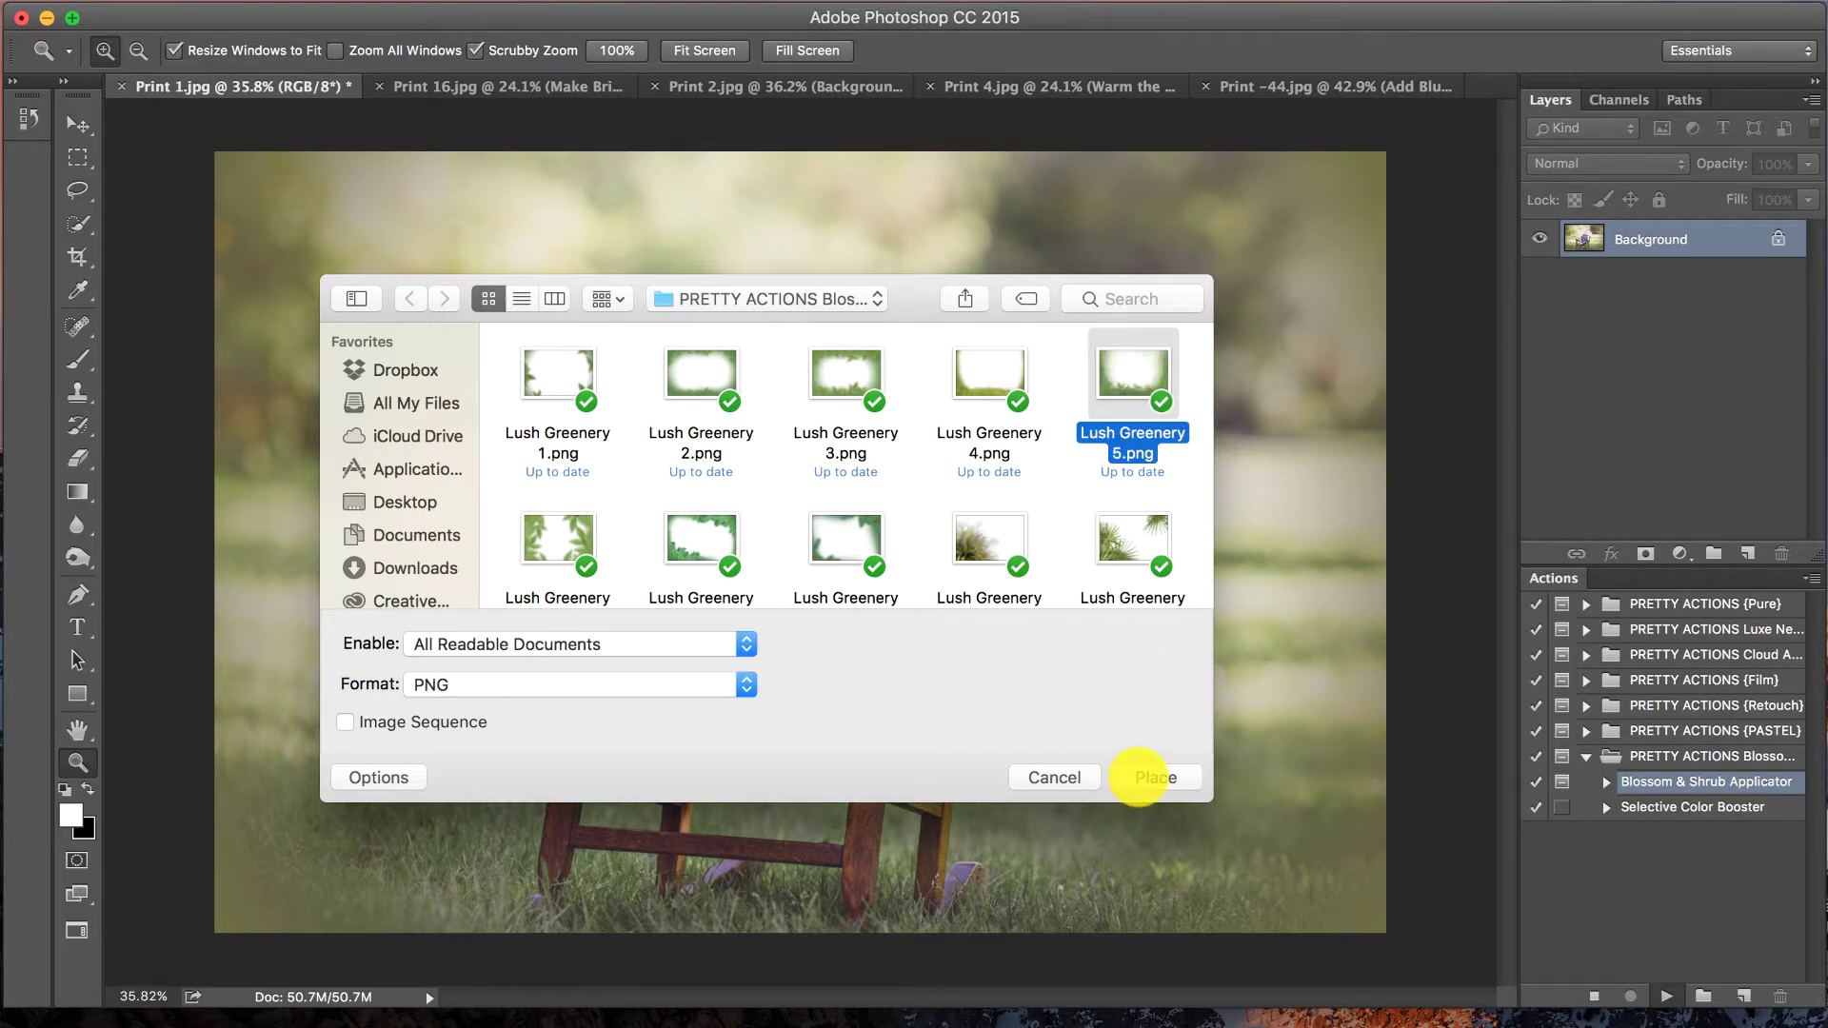
left_click(1139, 777)
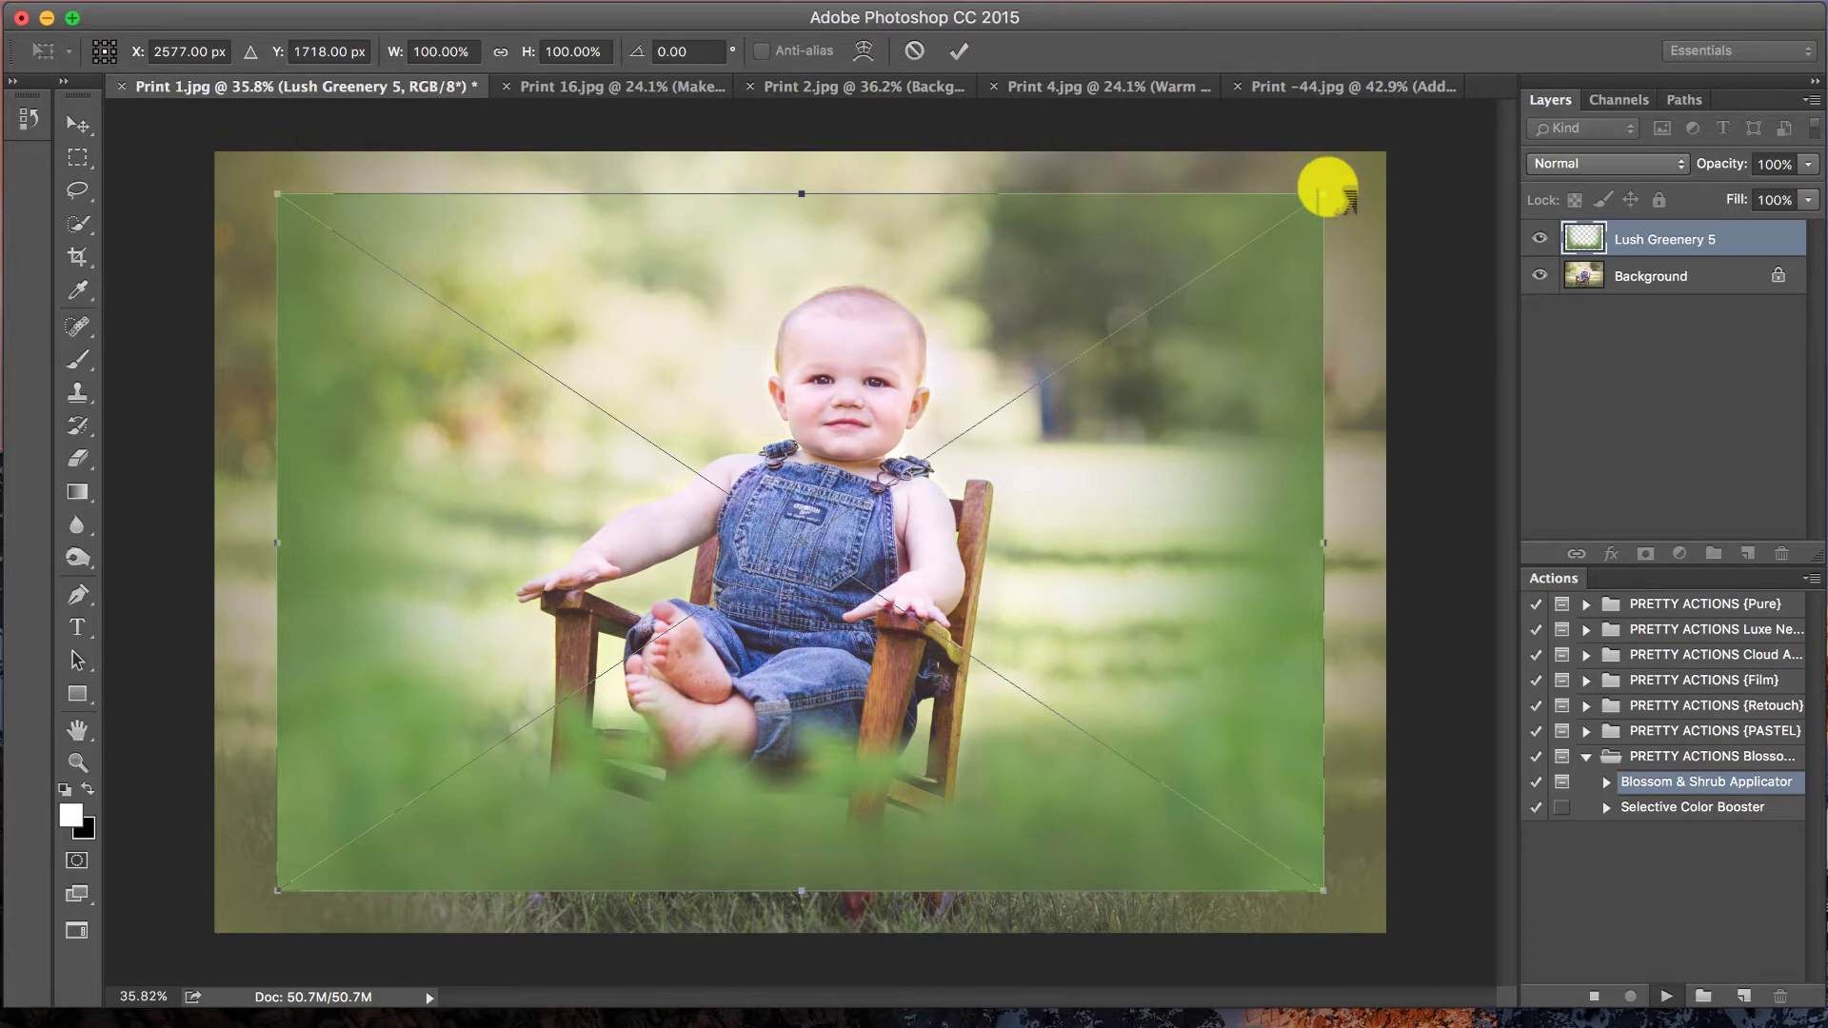
- Enlarge and reposition the Lush Greenery 5 overlay so it extends past all photo edges, and commit the placement
left_click_drag(1345, 200, 1522, 69)
left_click_drag(1251, 344, 1187, 372)
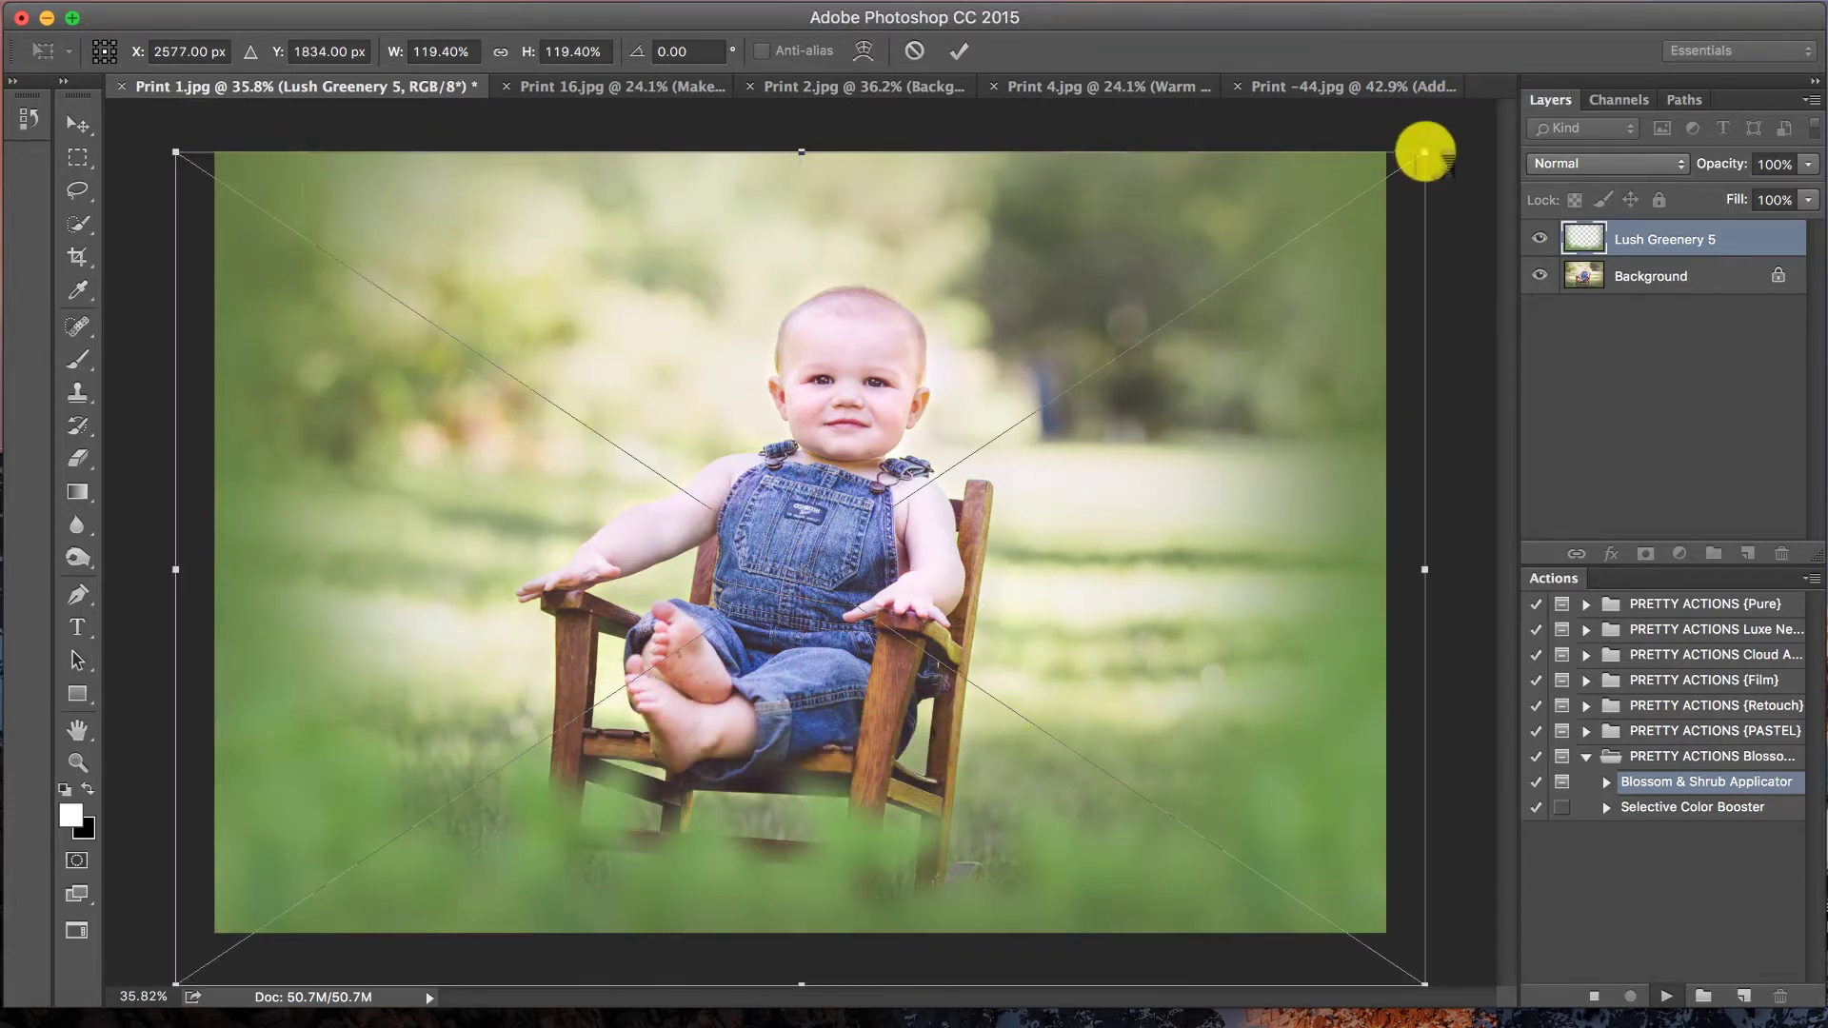
left_click_drag(1424, 153, 1464, 114)
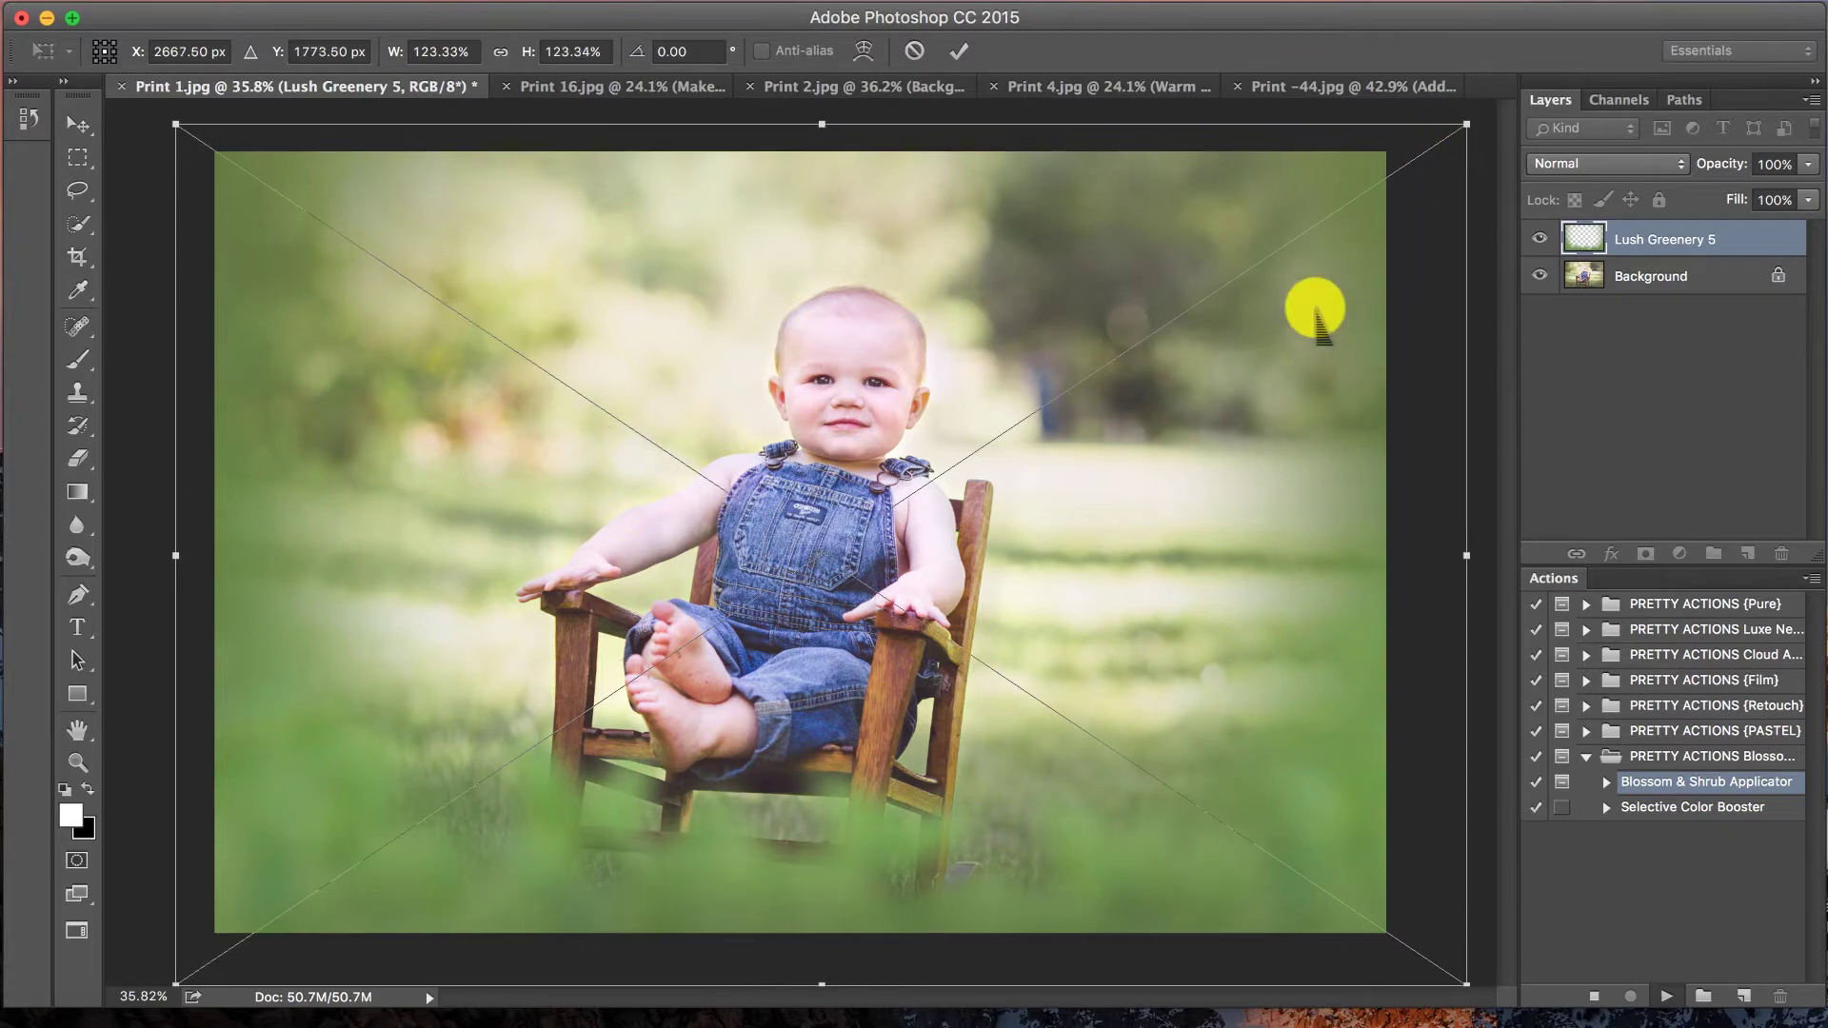
left_click_drag(1314, 306, 1285, 297)
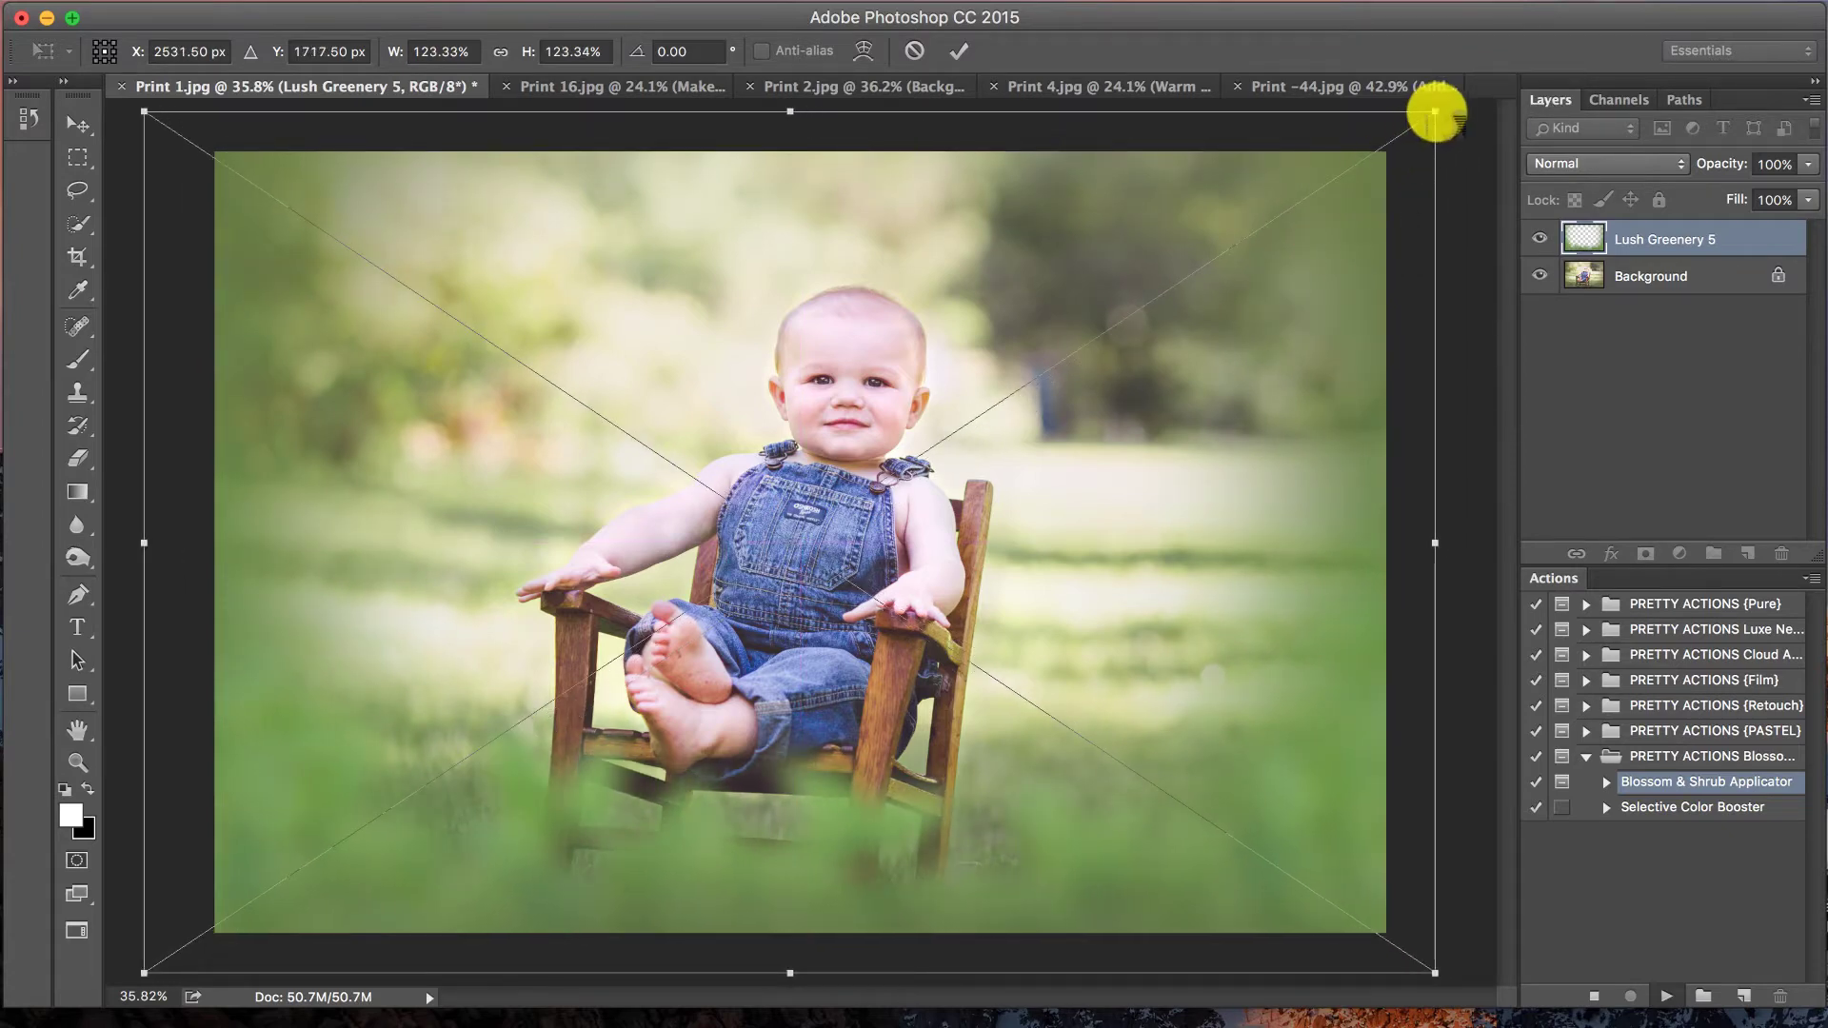
left_click_drag(1432, 110, 1510, 90)
mouse_move(1297, 356)
left_mouse_down()
mouse_move(1252, 357)
mouse_move(1280, 357)
mouse_move(1280, 377)
left_mouse_up()
key("Return")
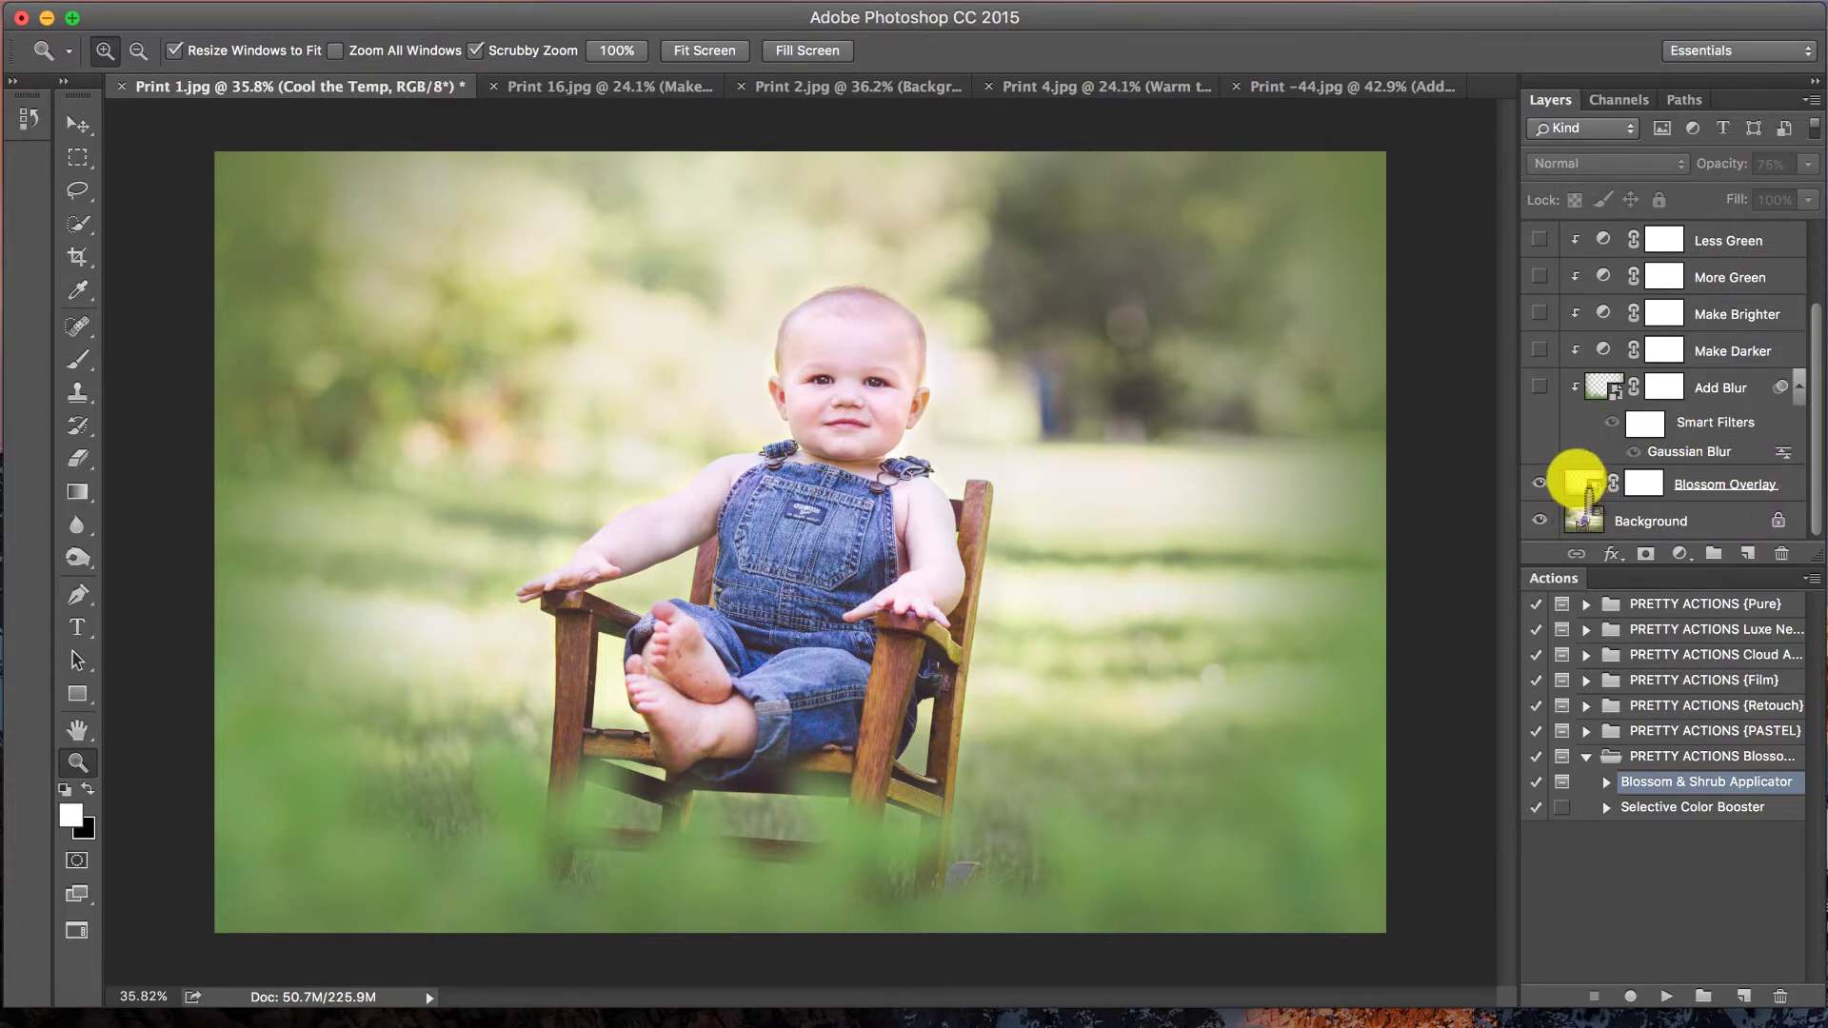
- Shift the Blossom Overlay layer slightly down and to the left with the Move tool
left_click(1580, 483)
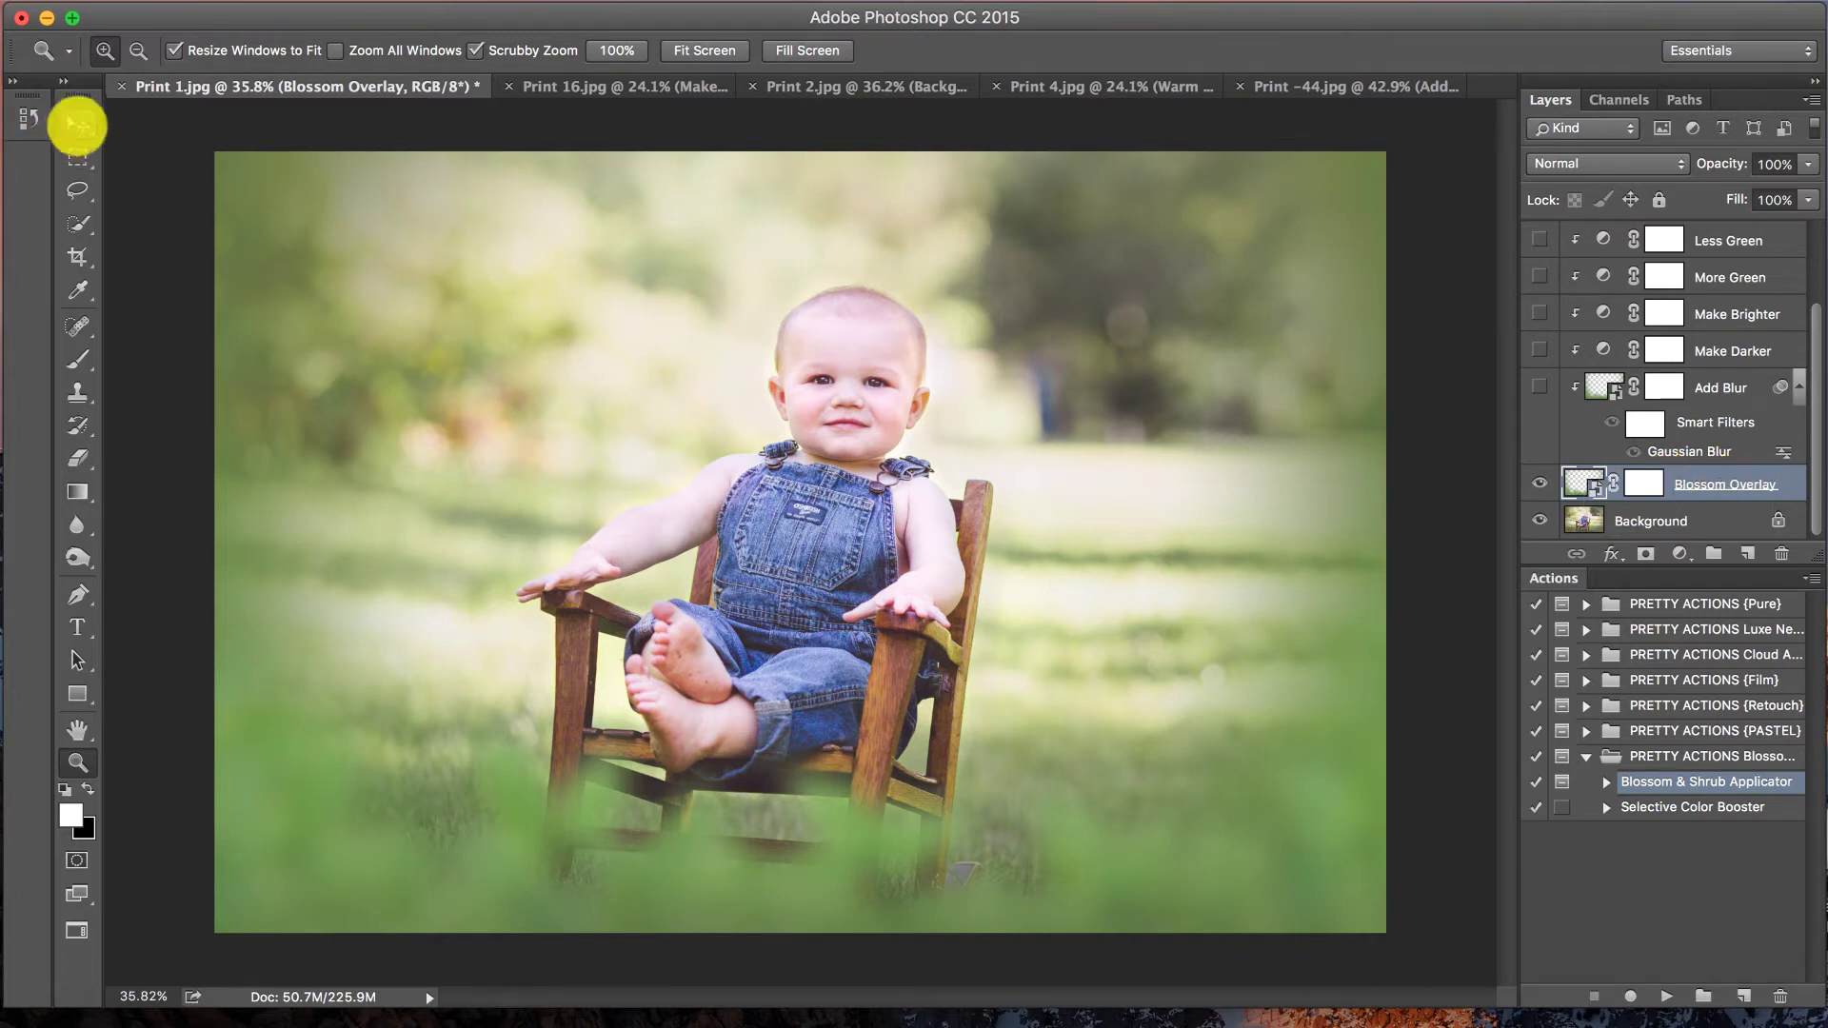
left_click(78, 124)
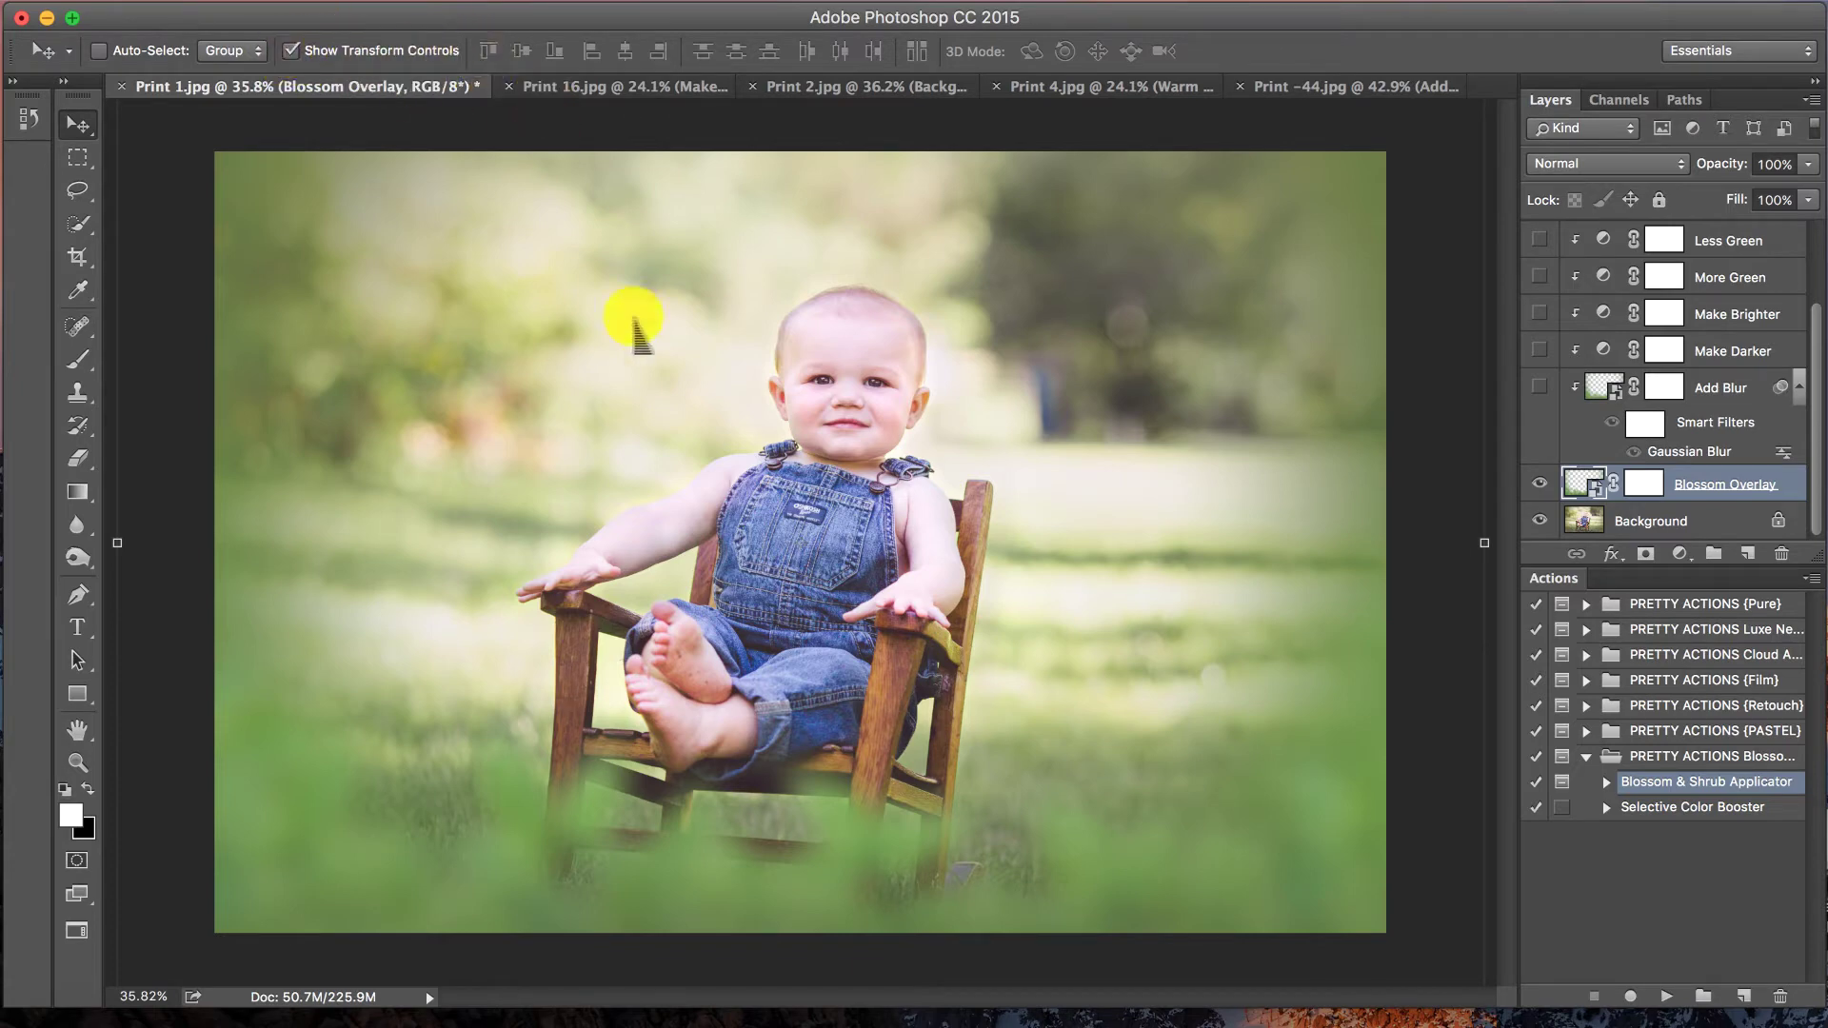
mouse_move(634, 320)
left_mouse_down()
mouse_move(612, 318)
mouse_move(641, 318)
mouse_move(624, 332)
left_mouse_up()
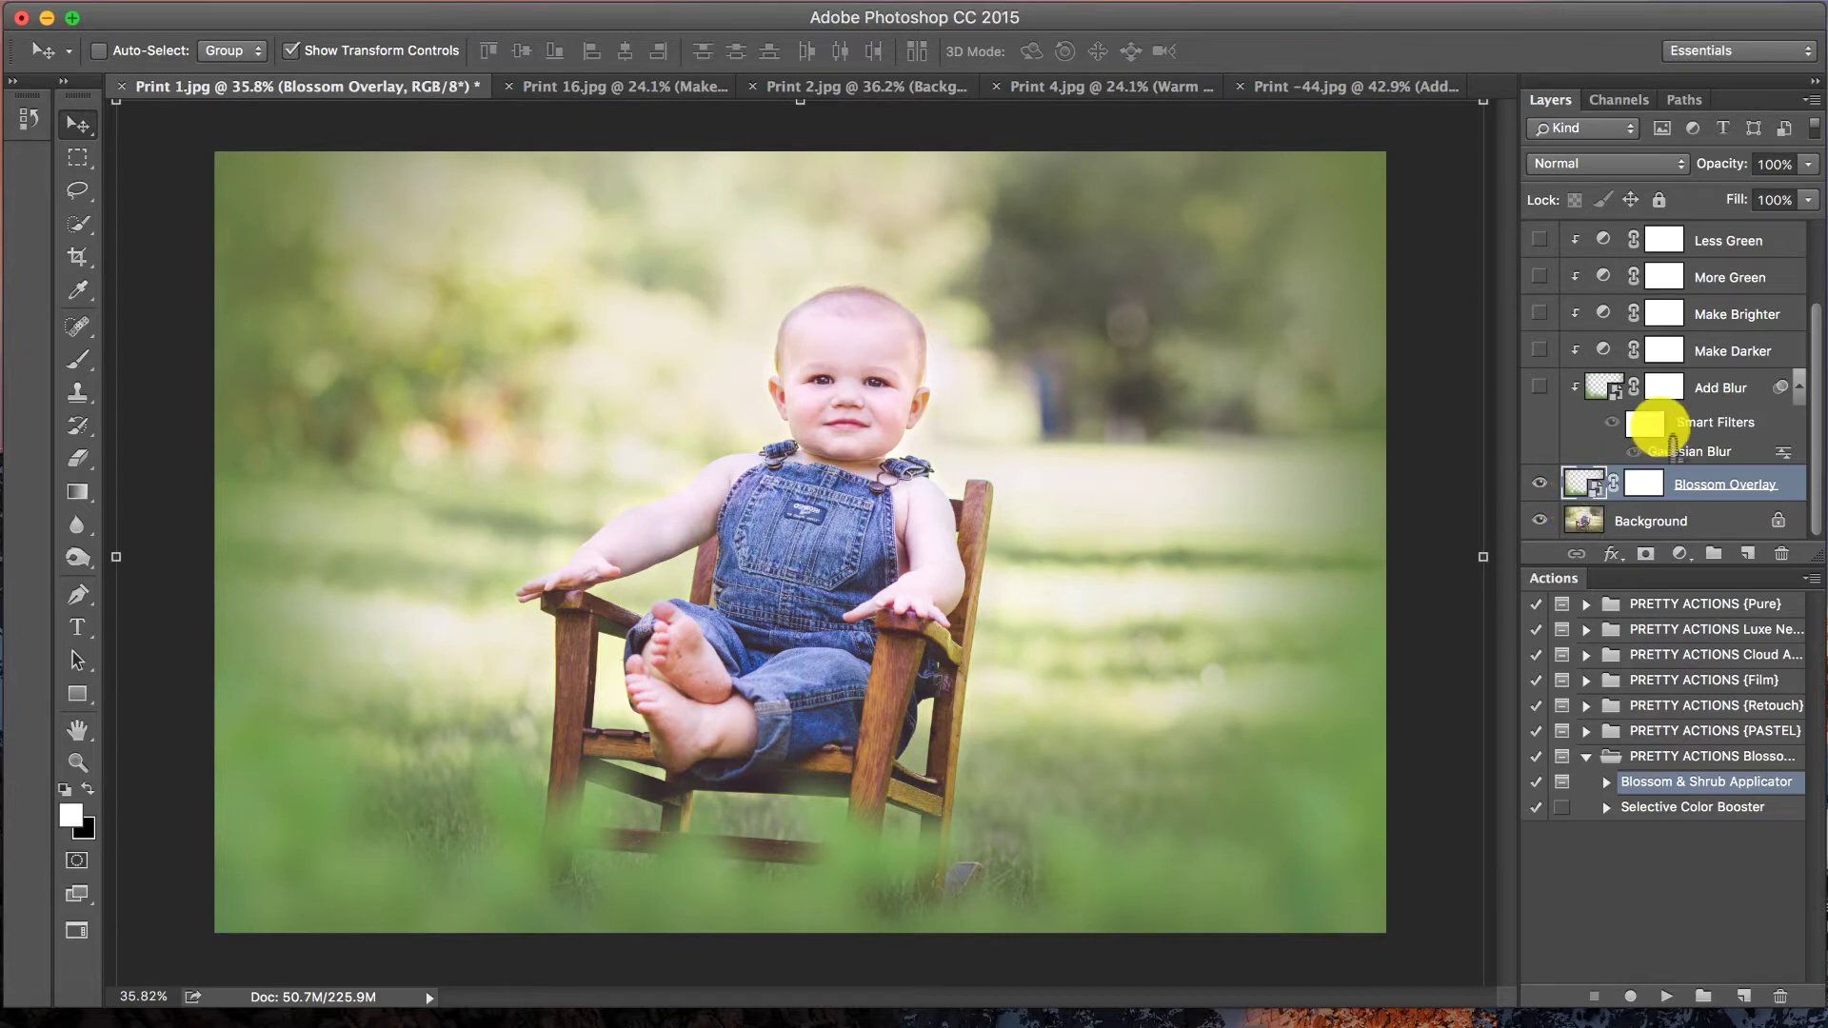
- Review the adjustment layers the action added and compare the photo with Blossom Overlay hidden and shown
scroll(1721, 438, "up", 3)
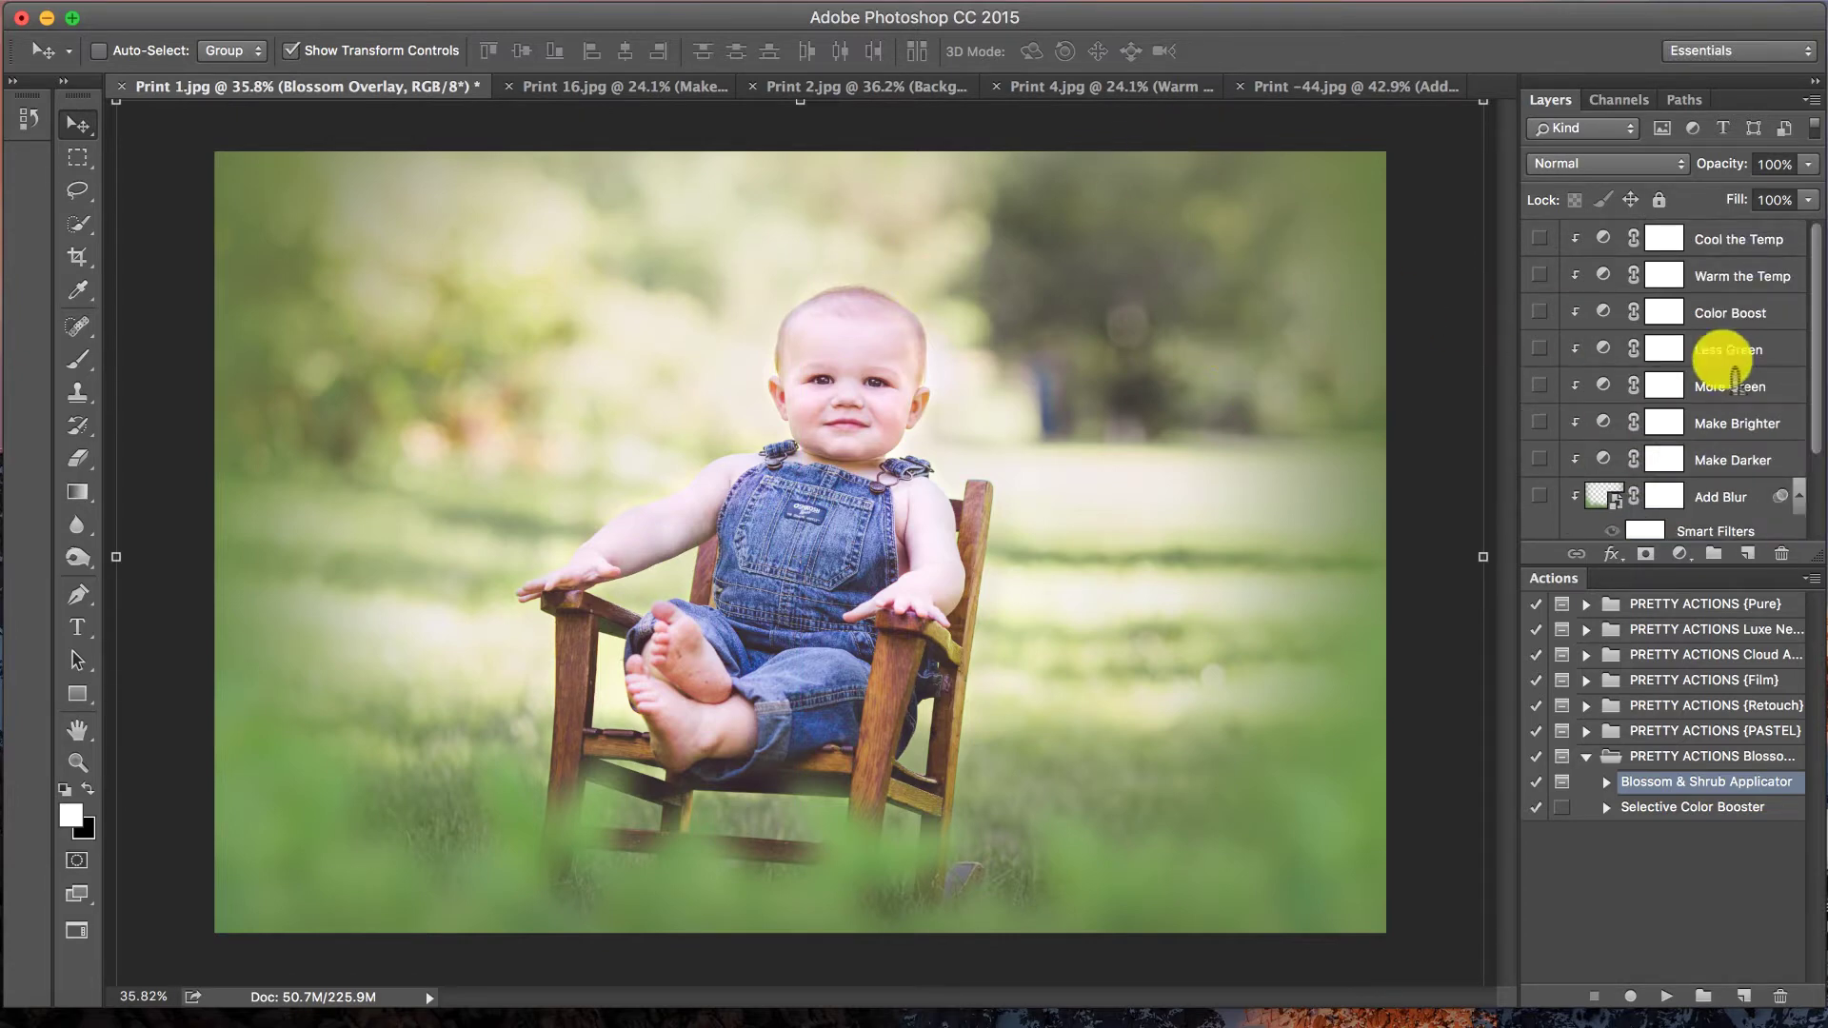
scroll(1661, 437, "down", 3)
scroll(1660, 437, "up", 3)
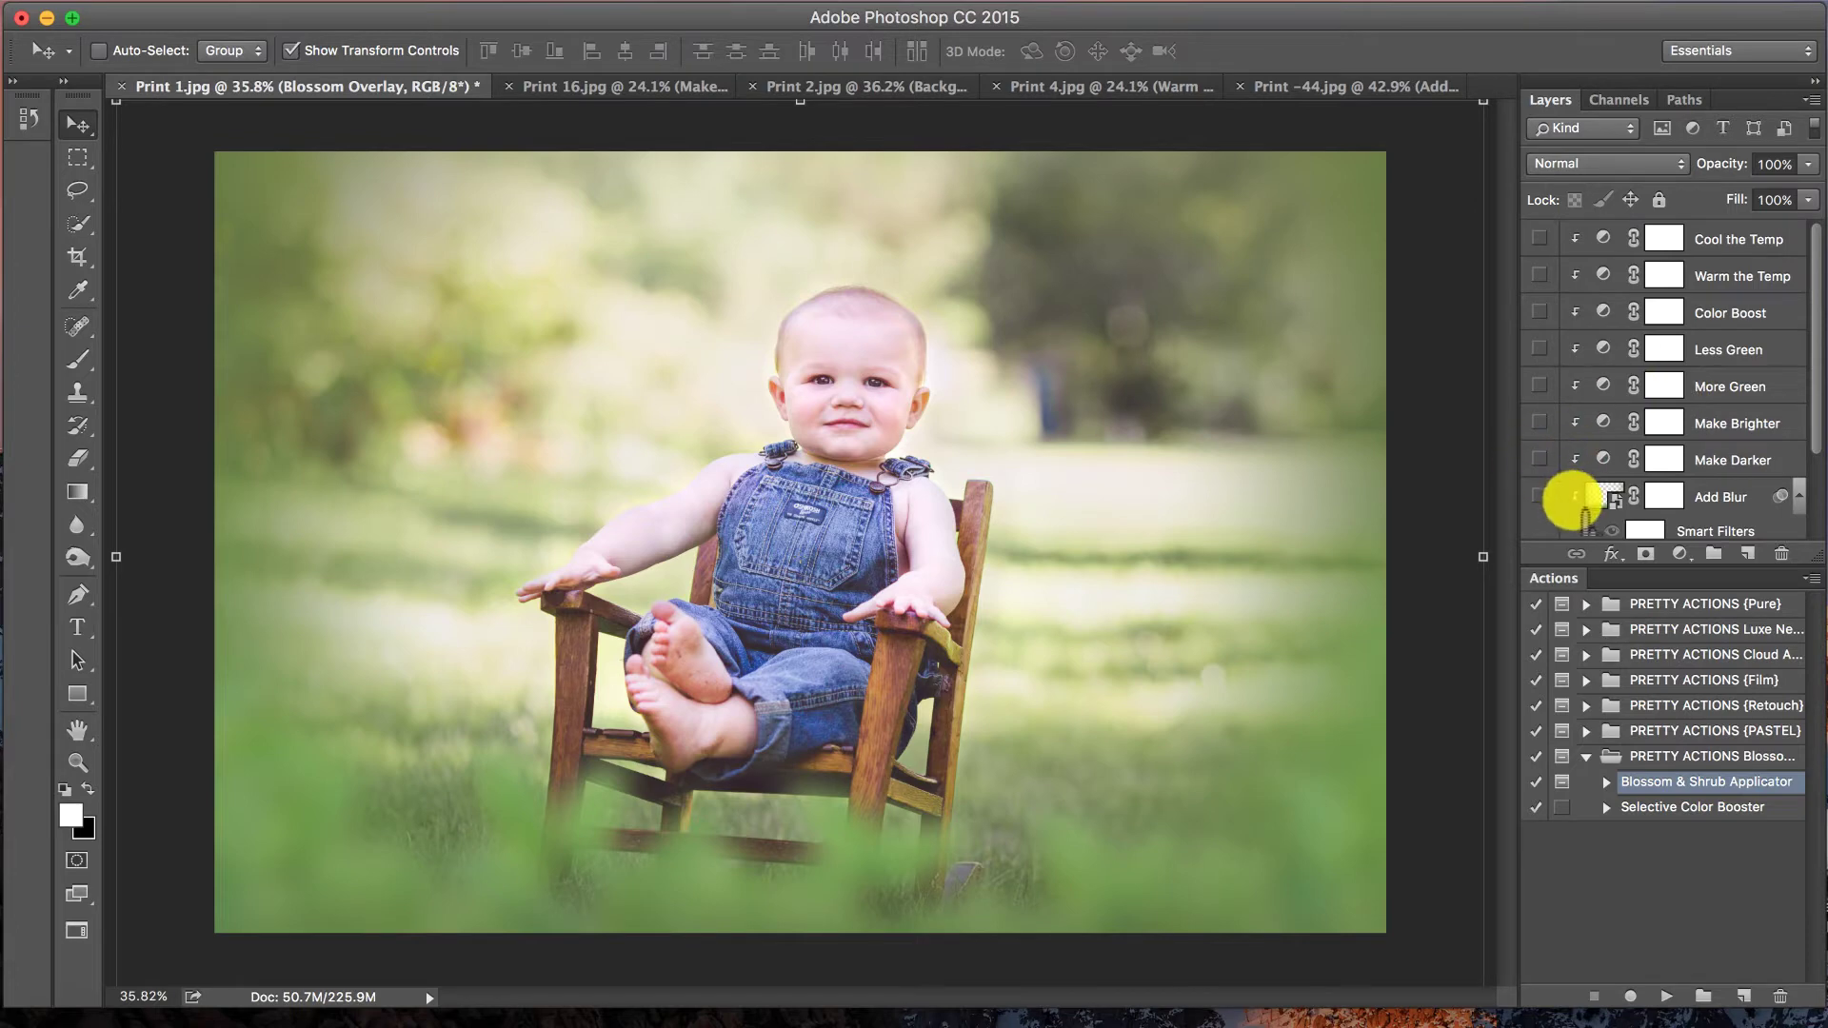
scroll(1570, 502, "down", 1)
scroll(1571, 501, "down", 5)
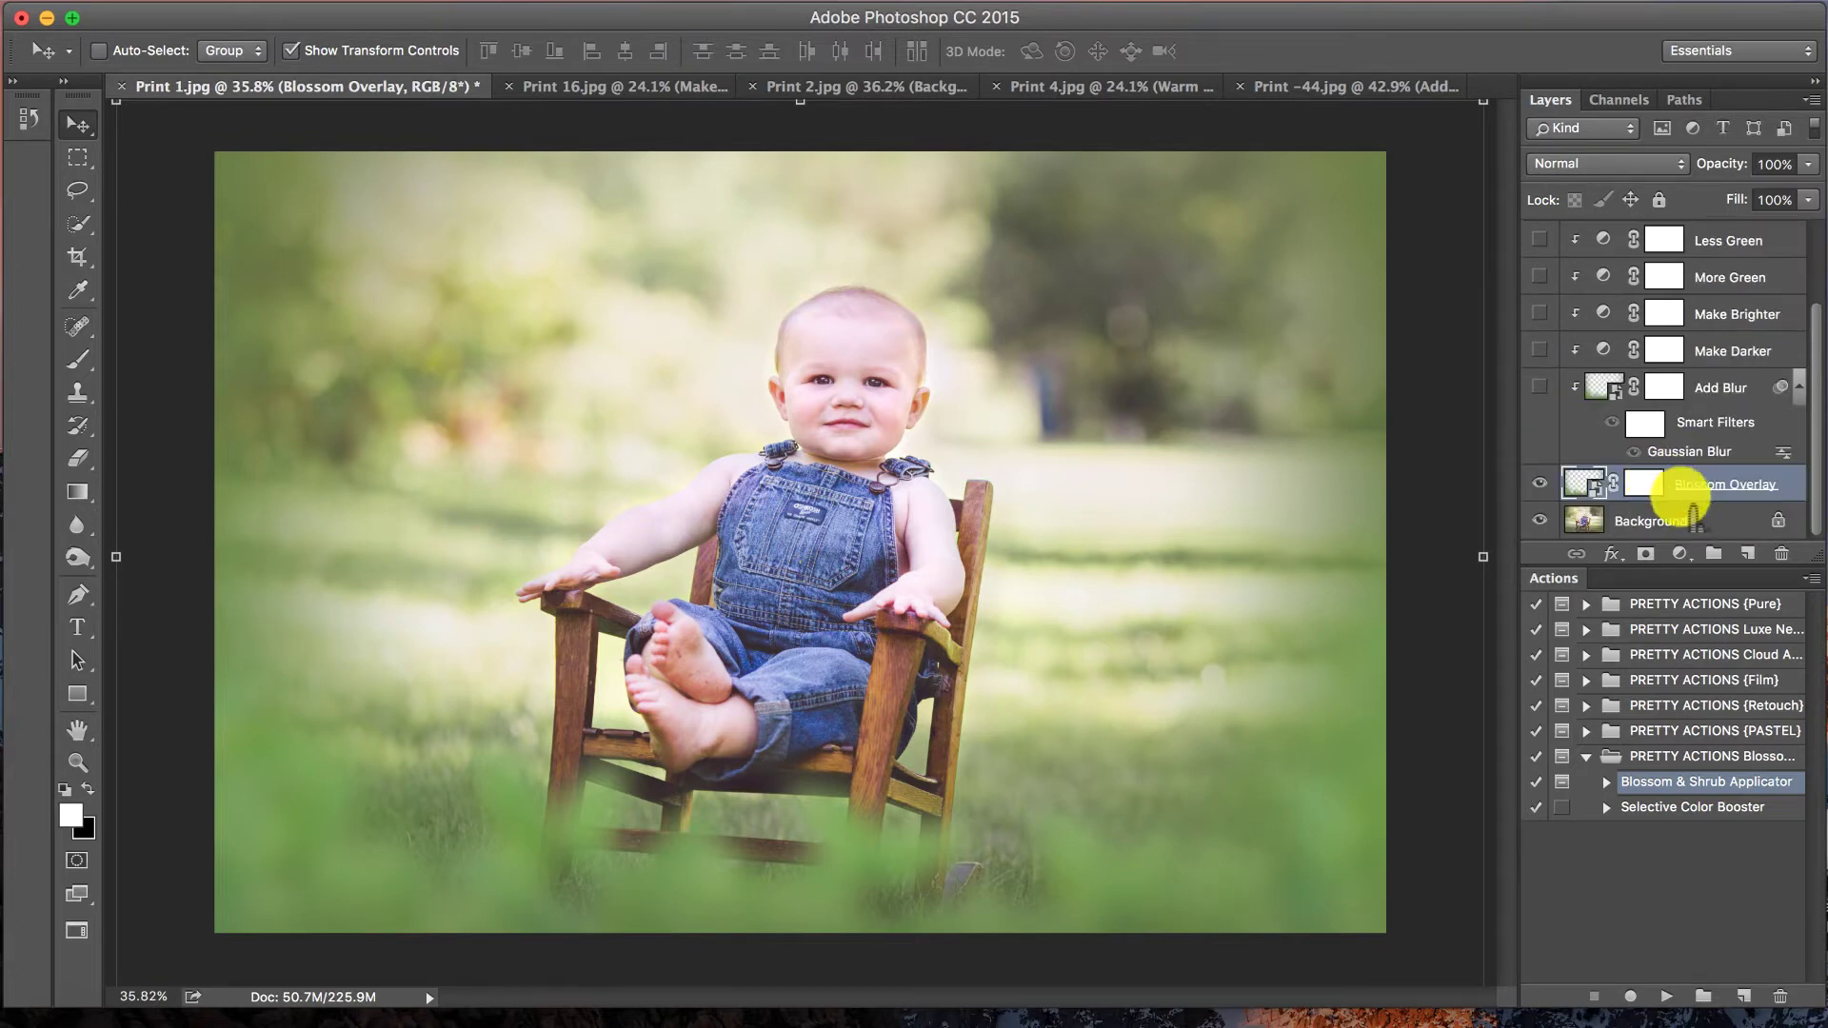
left_click(1539, 483)
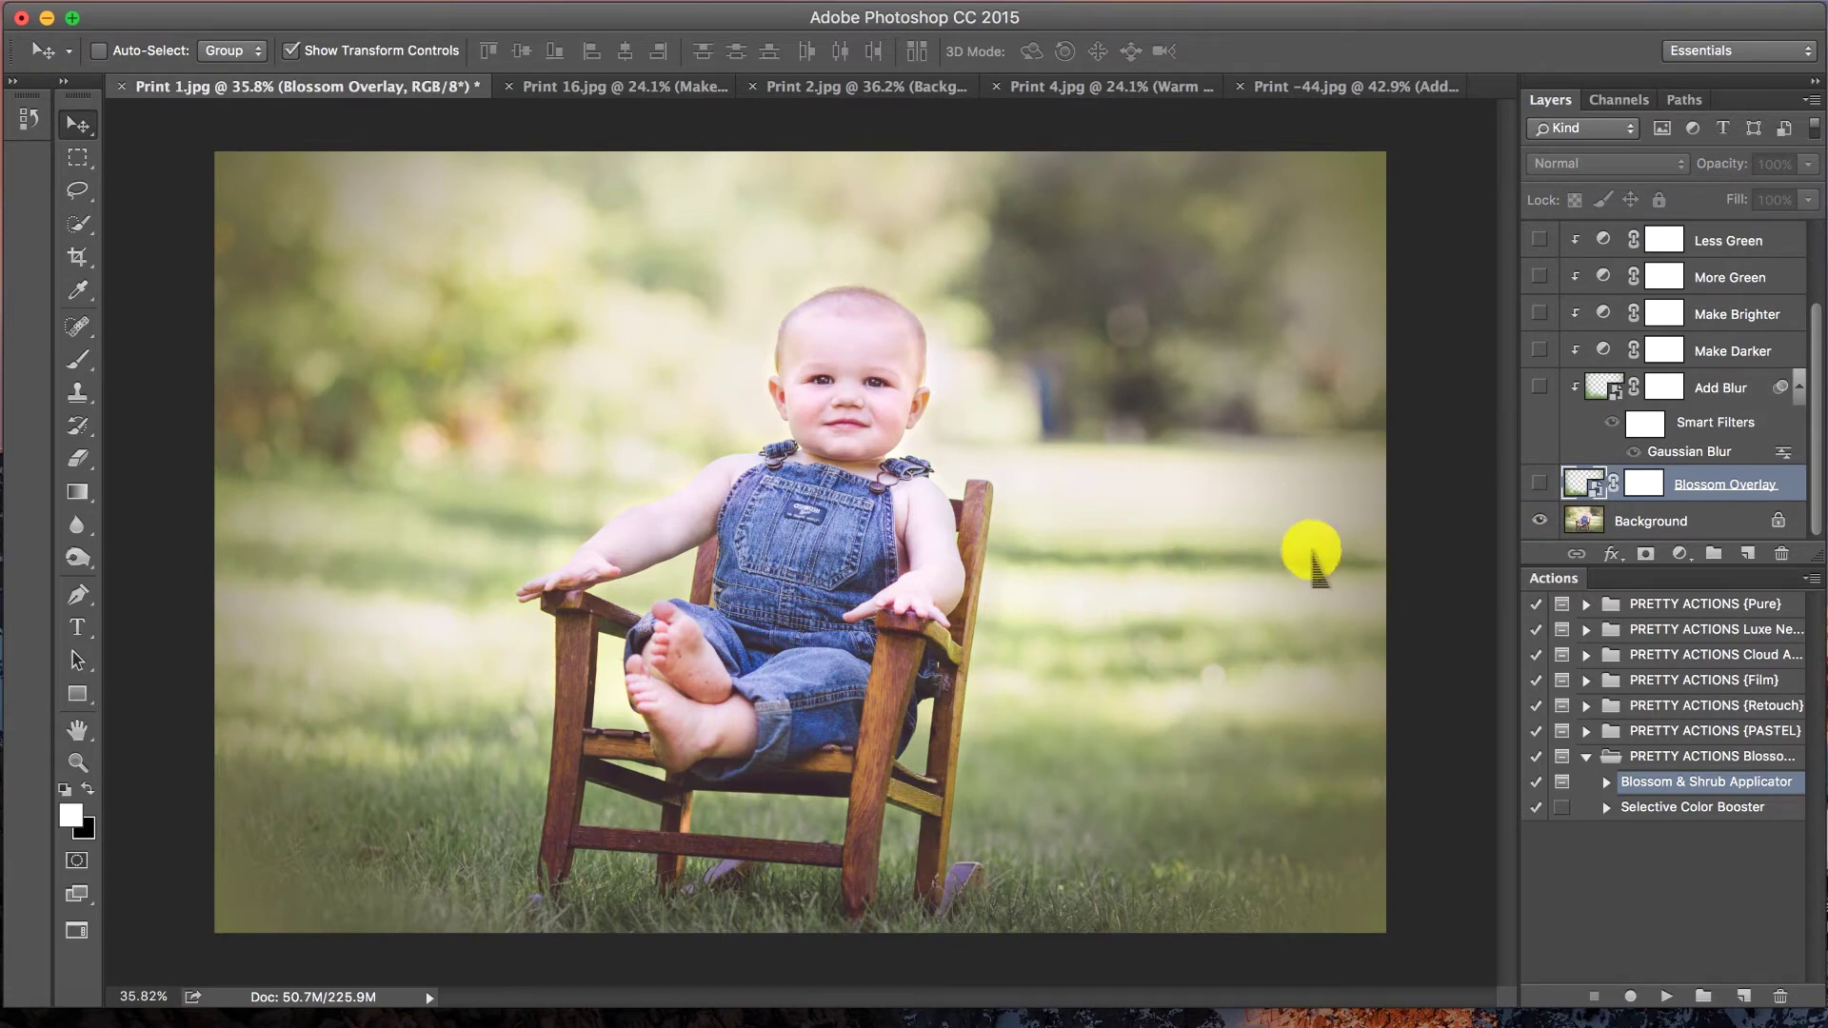
left_click(1539, 483)
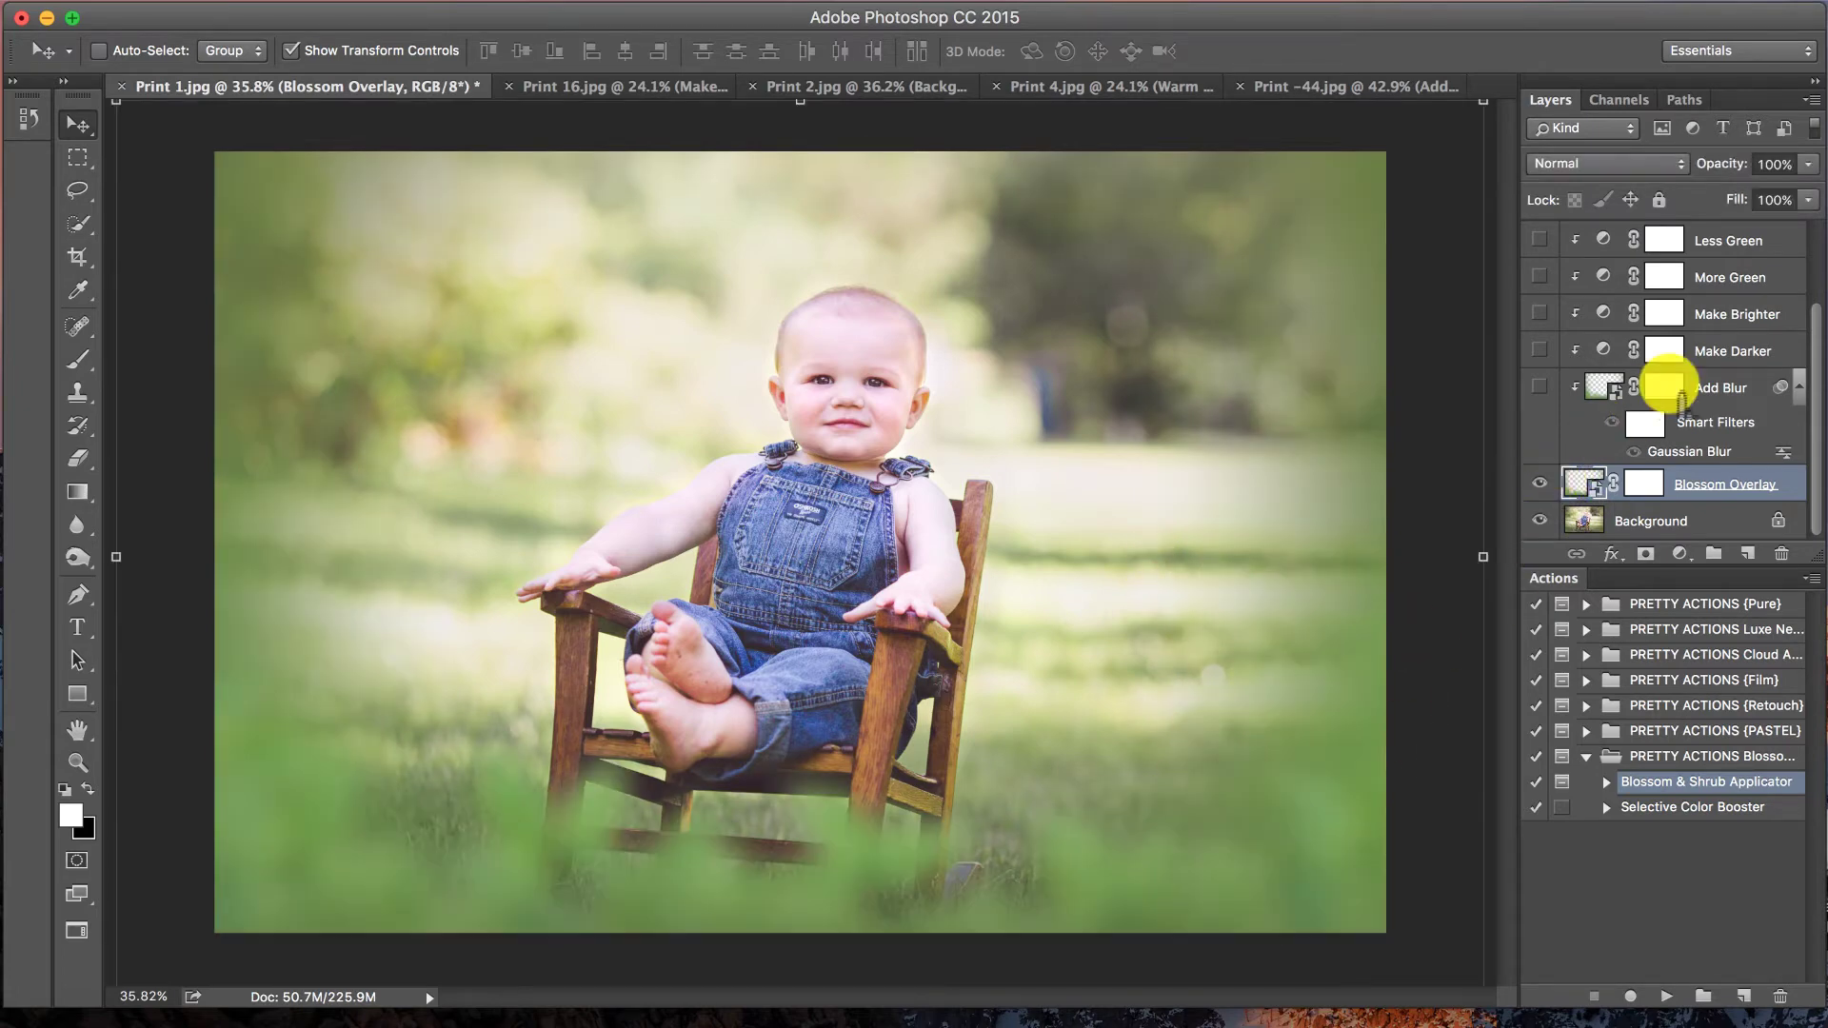
- Make the Cool the Temp layer visible and set its opacity to 21%
scroll(1671, 386, "up", 3)
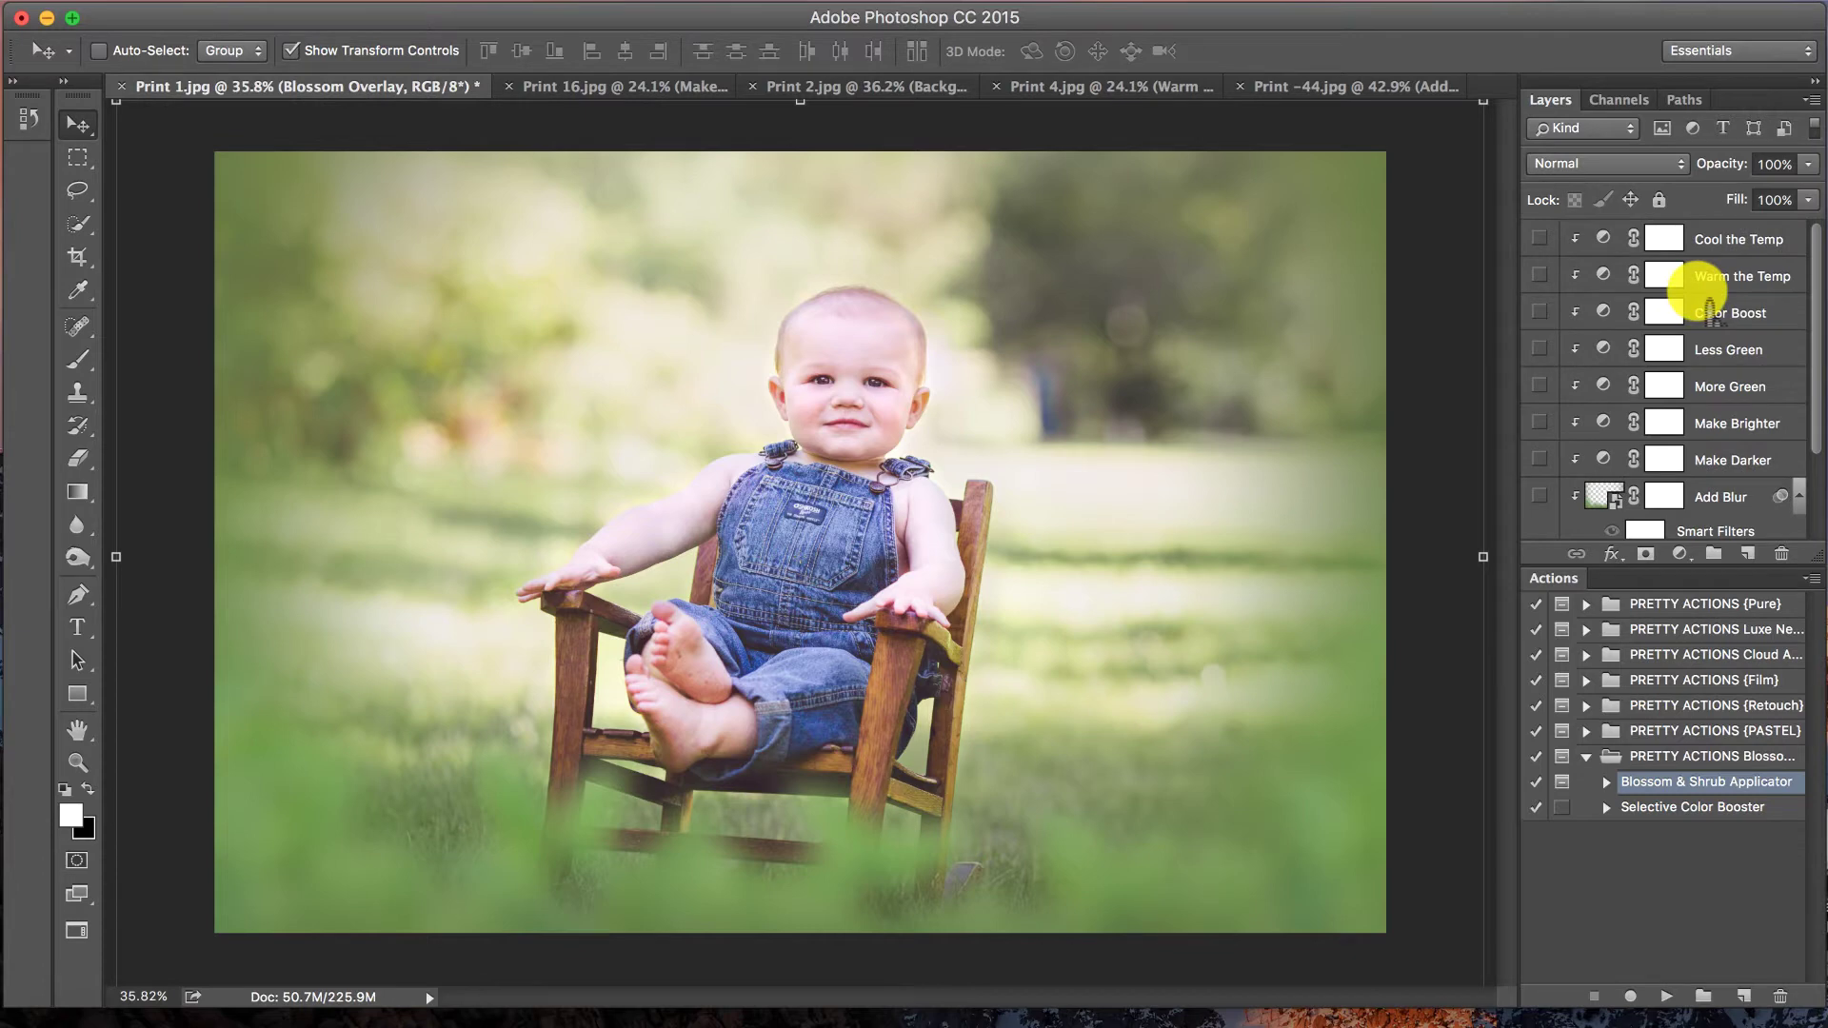
left_click(1763, 246)
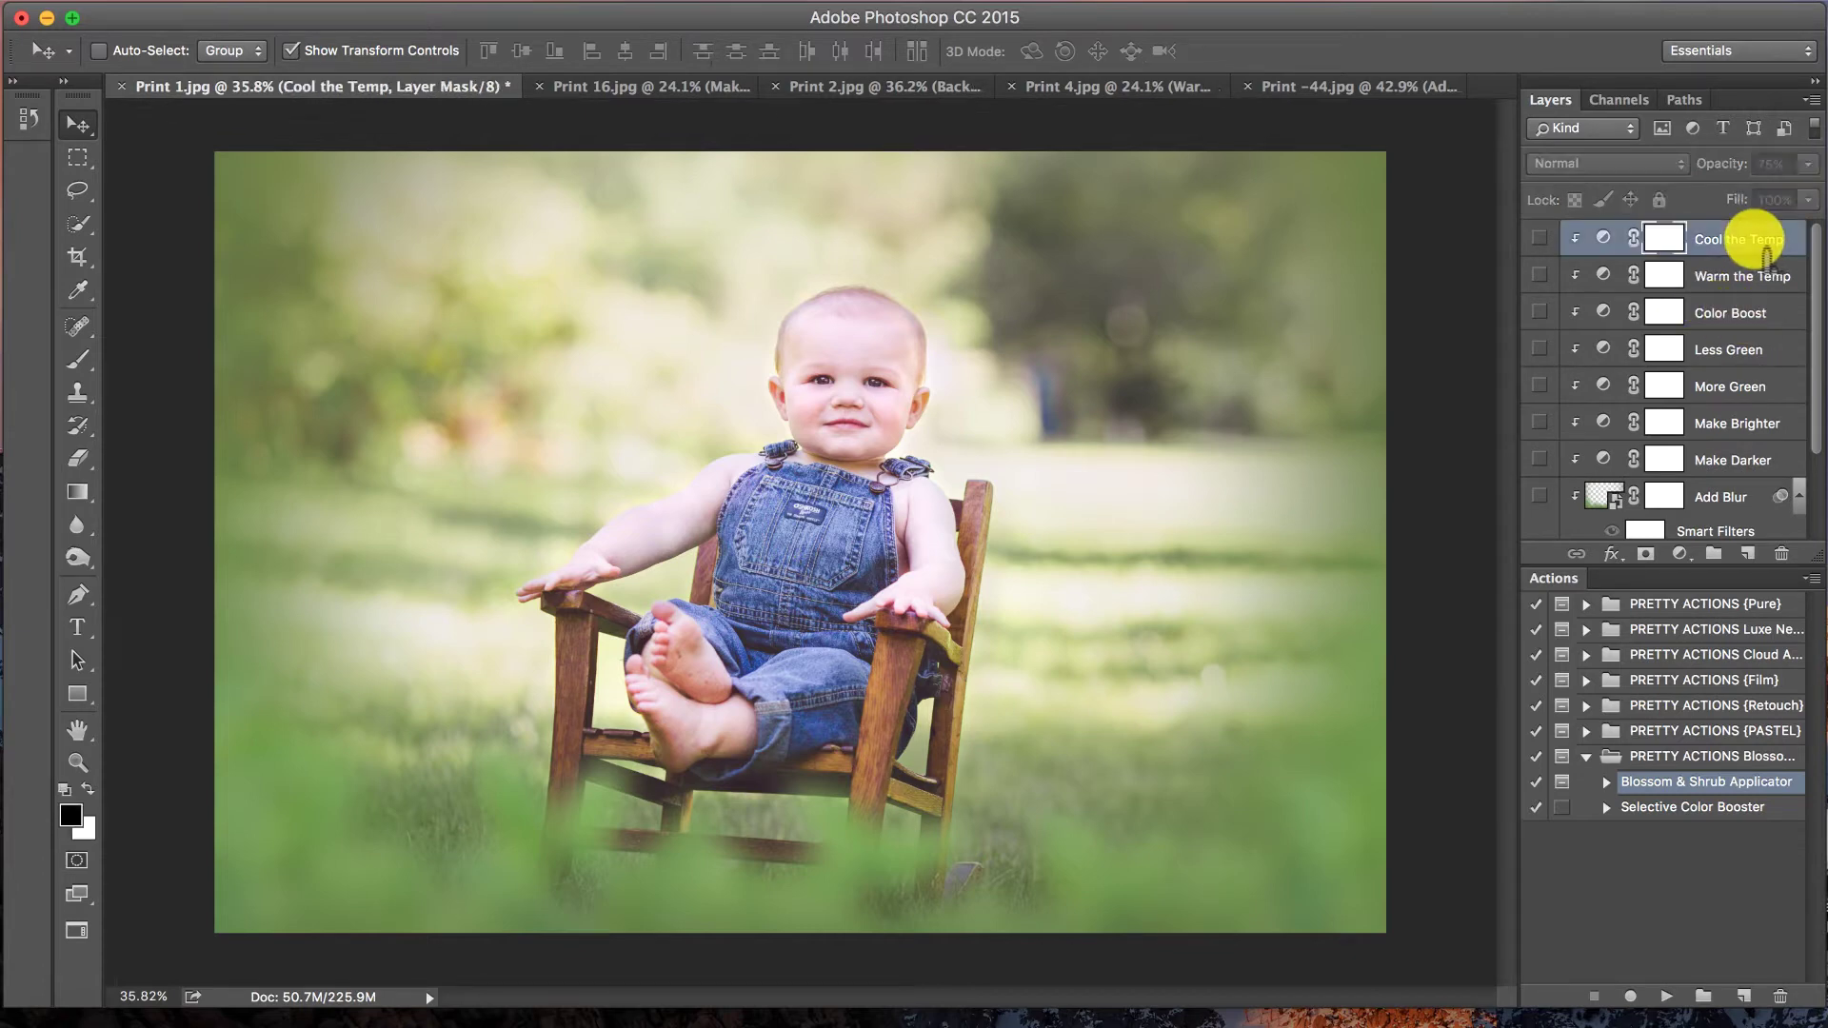
left_click(1540, 238)
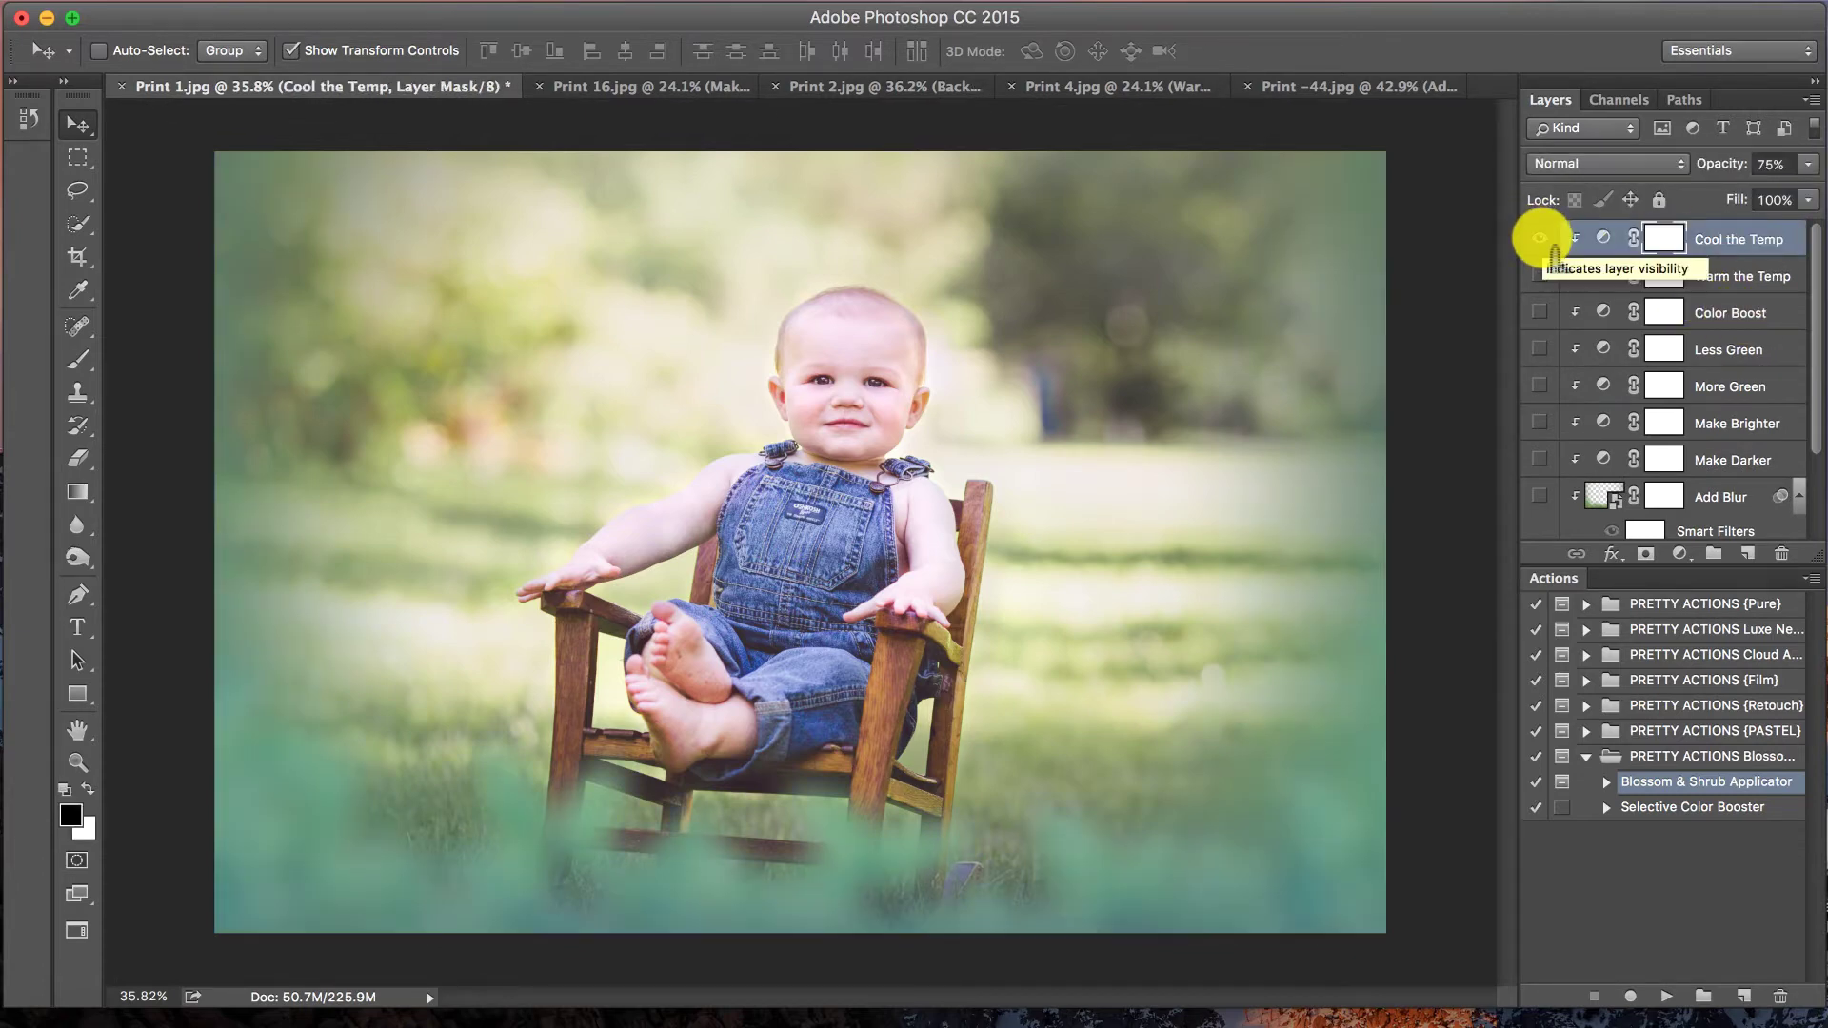
left_click(1807, 163)
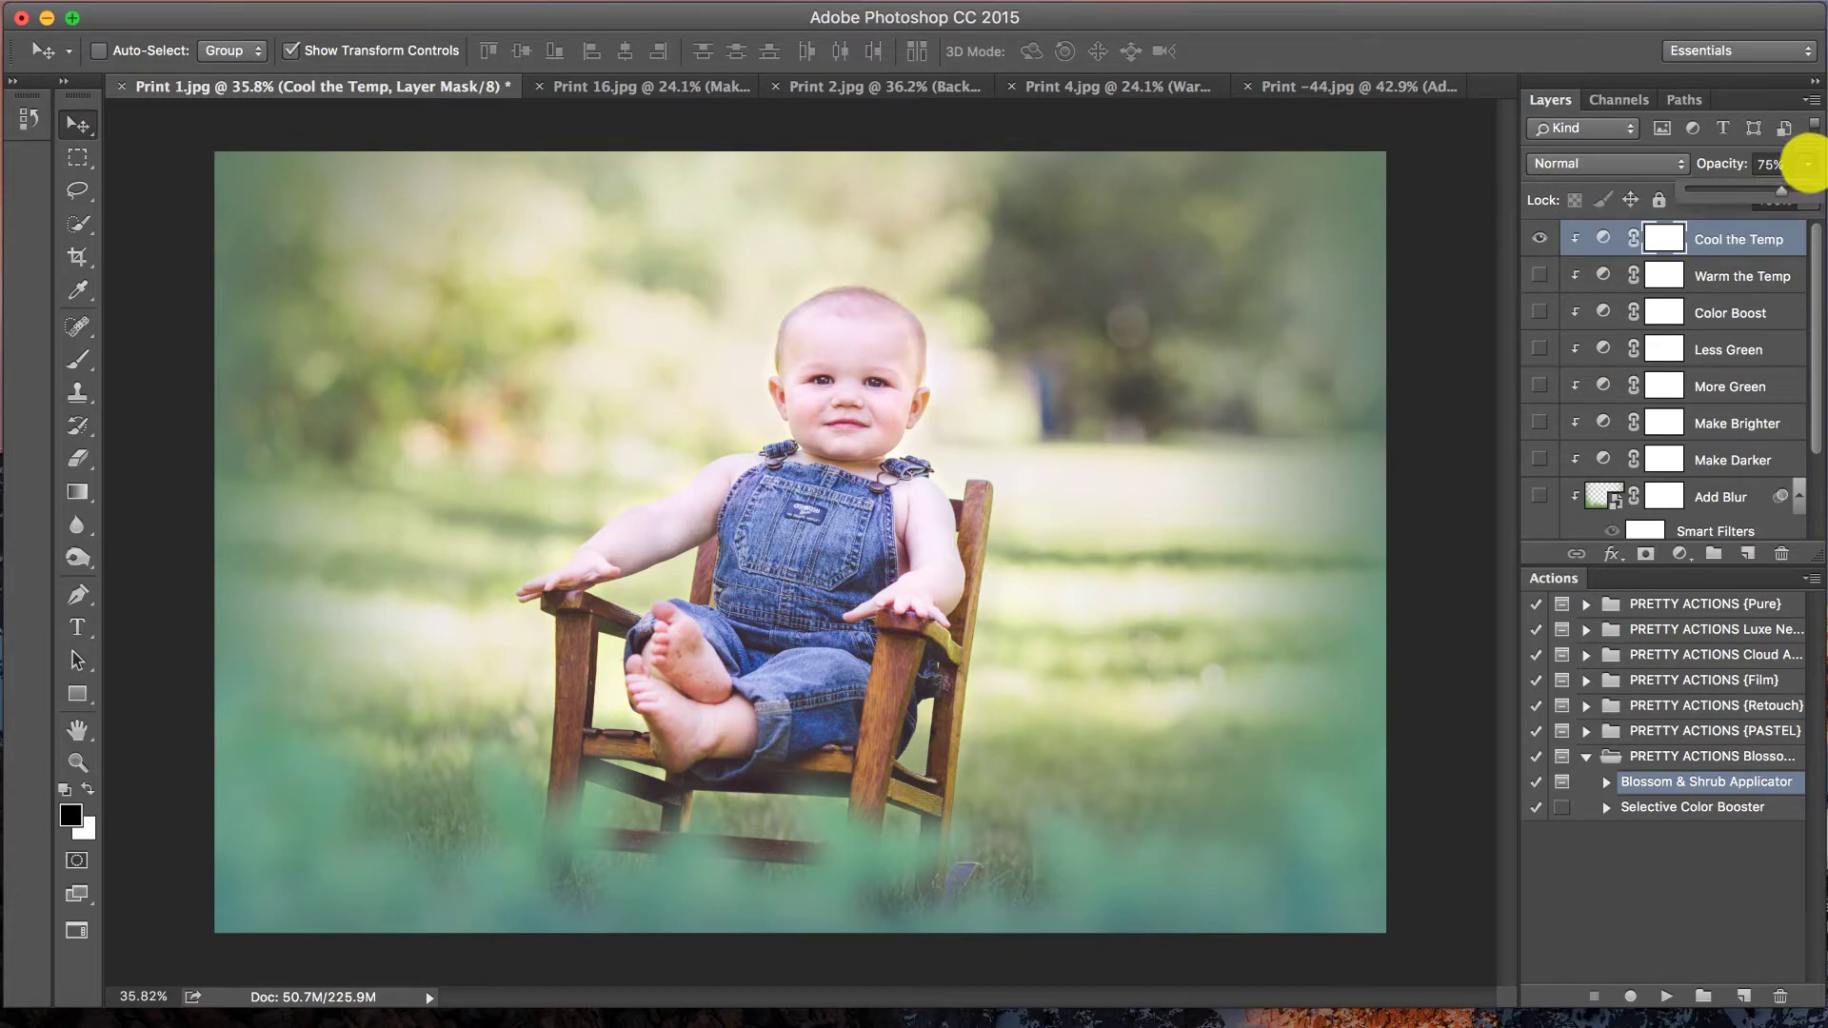
left_click_drag(1802, 170, 1688, 196)
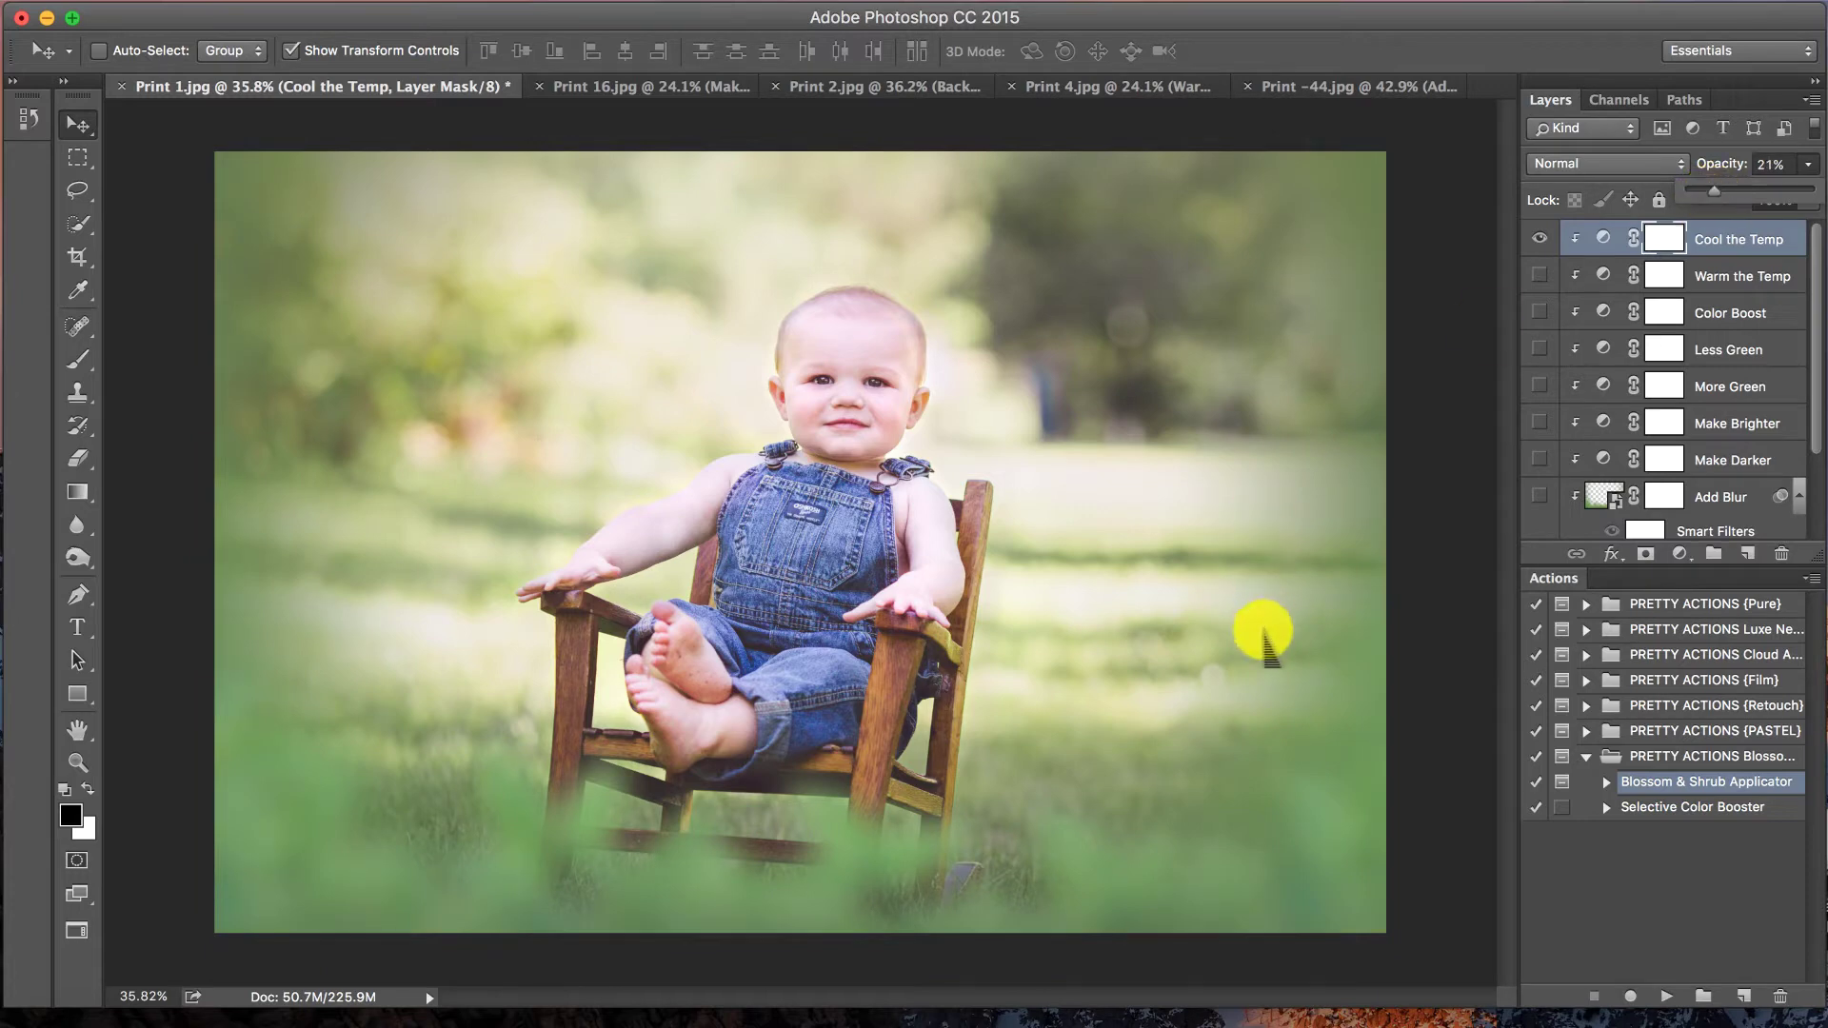
- Make the Less Green layer visible and set its opacity to 18%
left_click(1743, 360)
left_click(1743, 353)
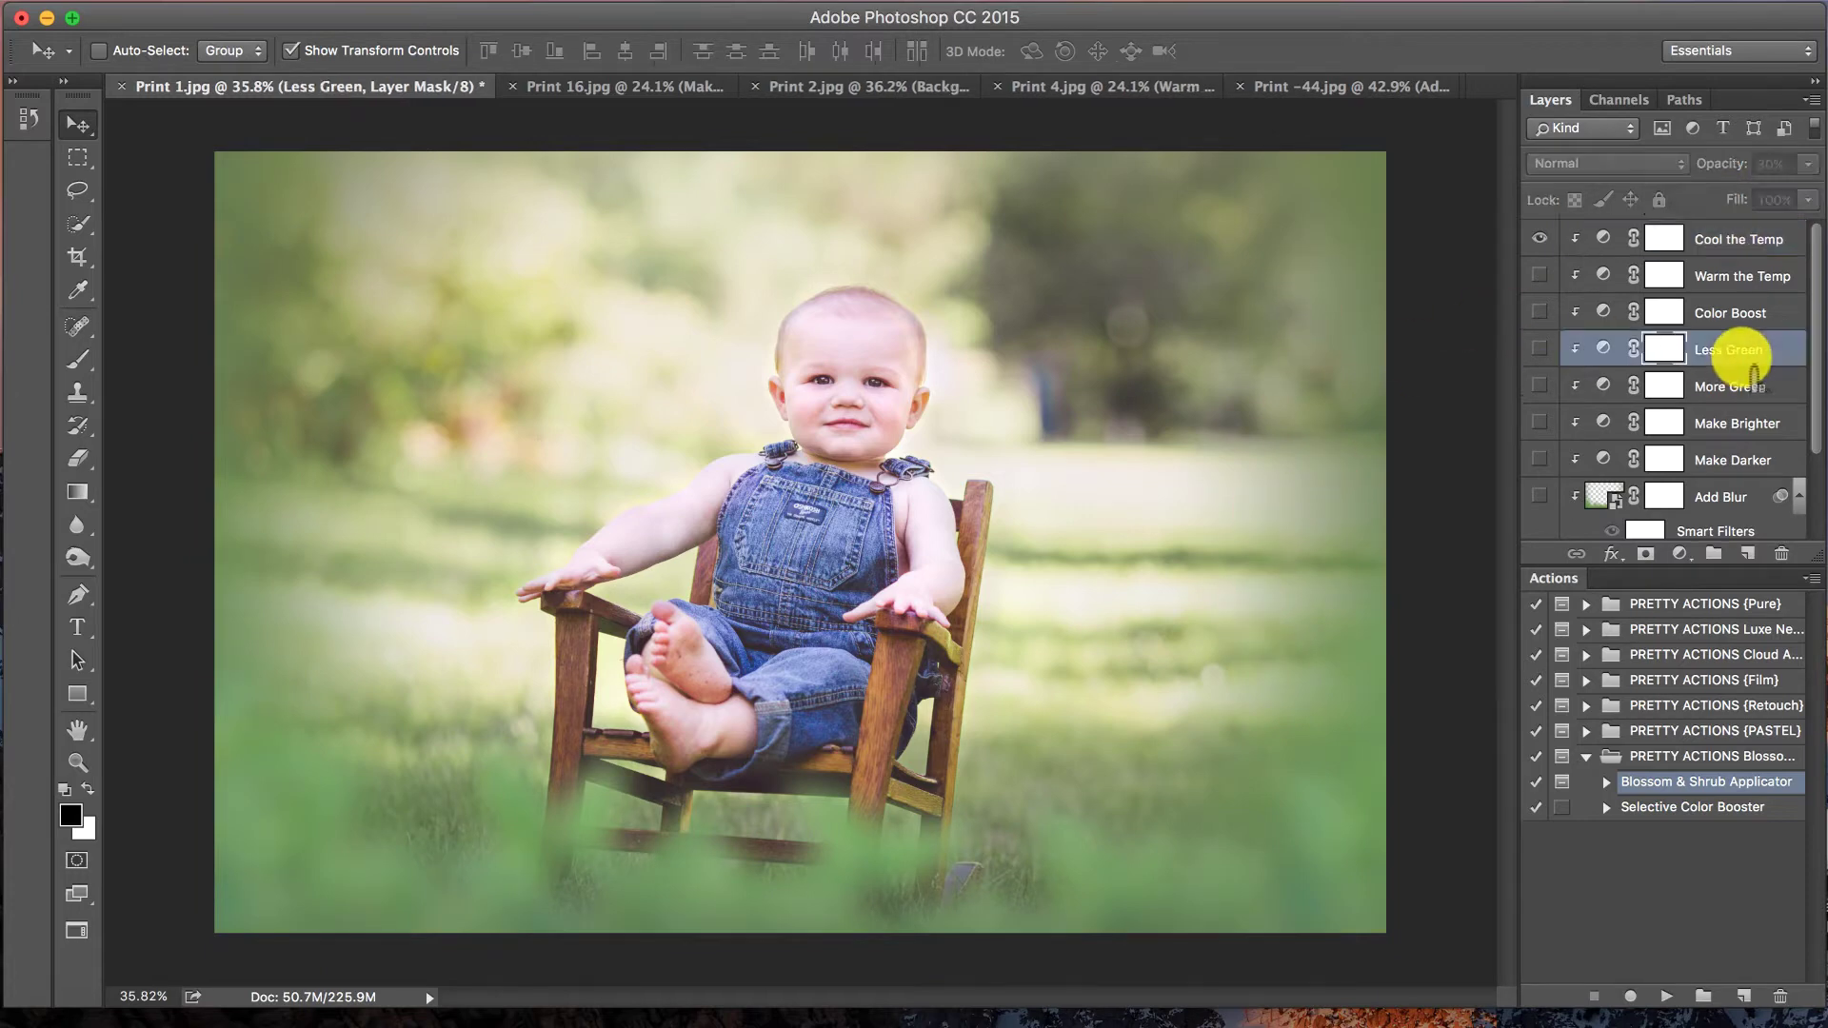
left_click(1539, 348)
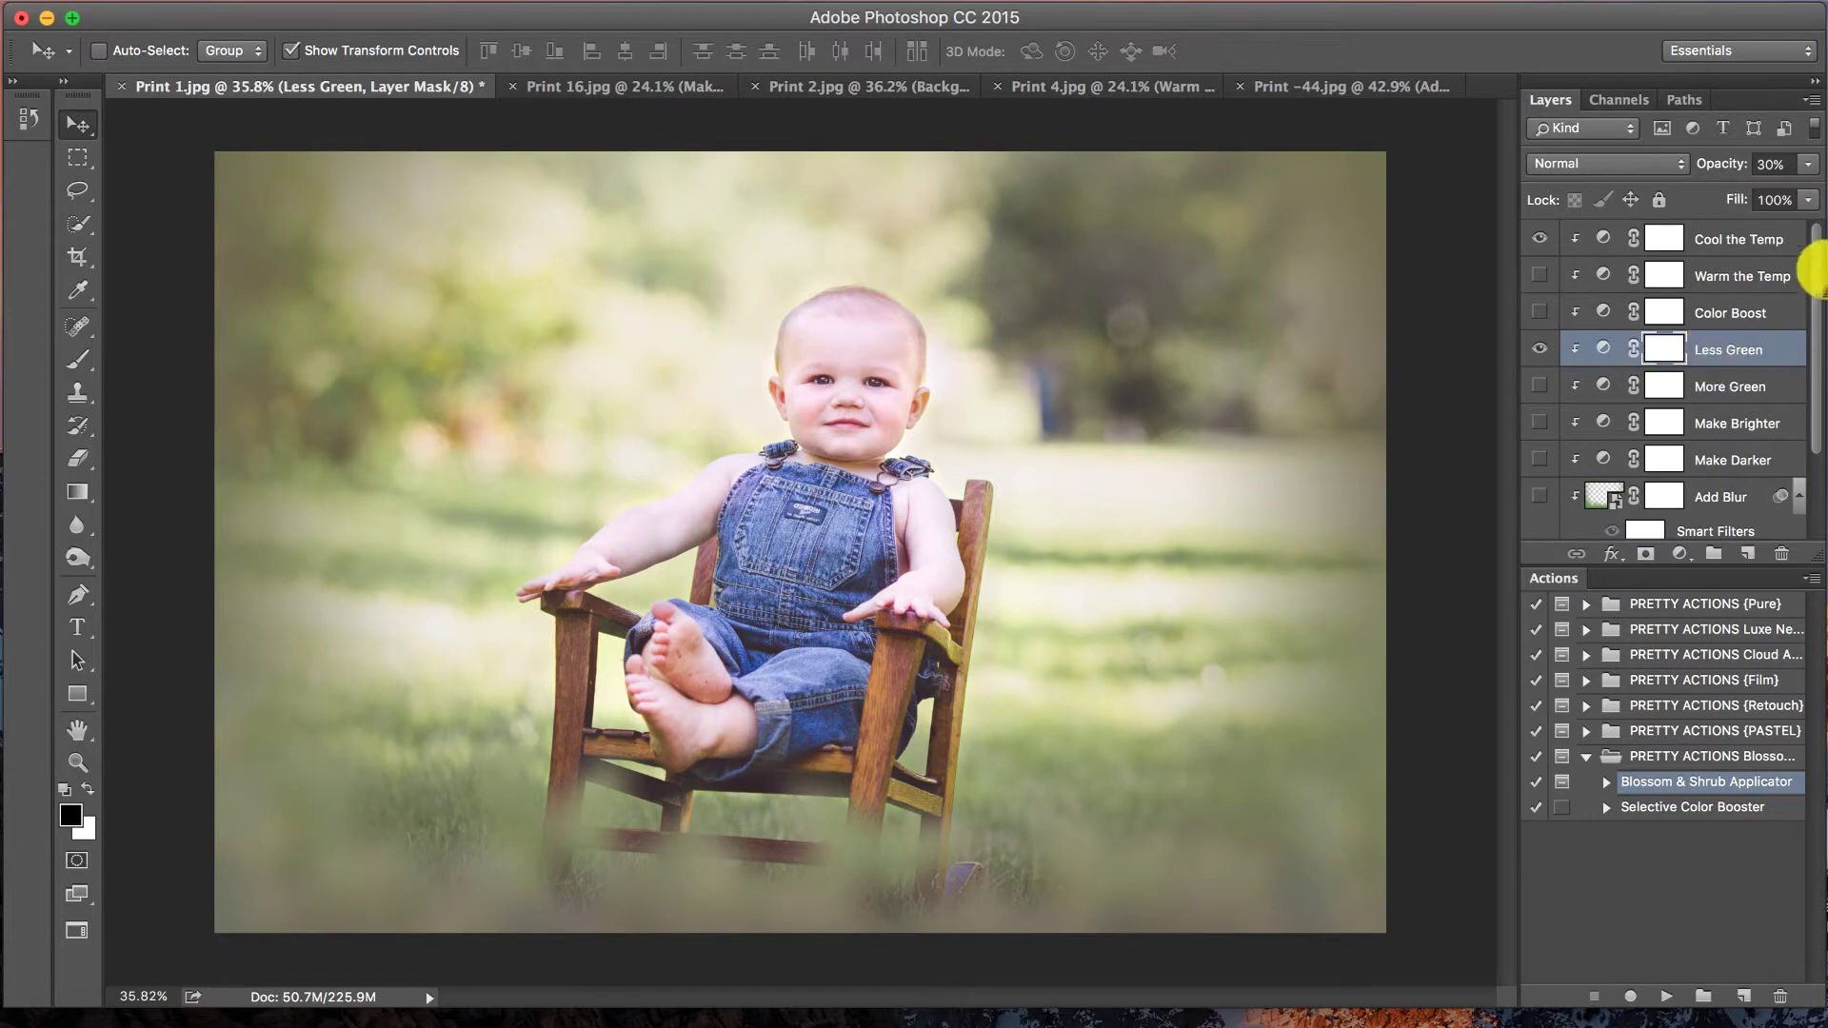
left_click(1808, 163)
left_click_drag(1737, 195, 1695, 195)
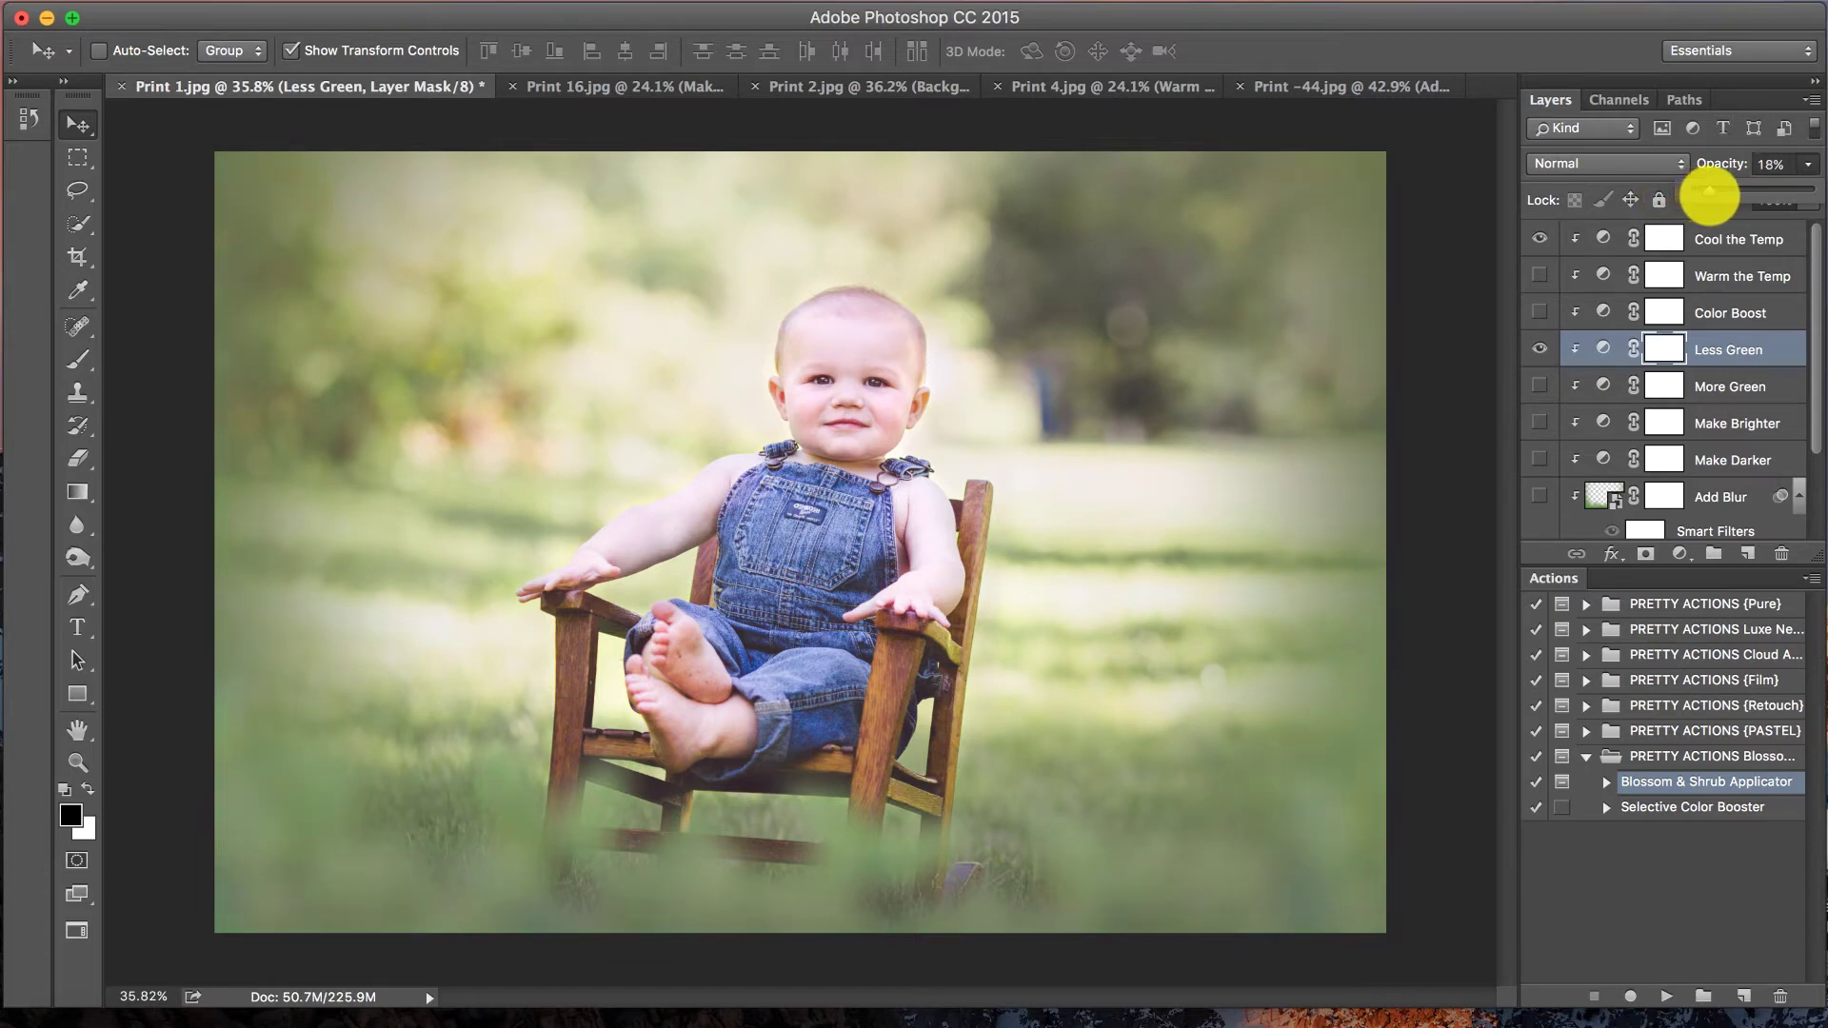
- Compare the Make Darker and Make Brighter layers, keeping only Make Darker visible and selected
scroll(1692, 445, "down", 2)
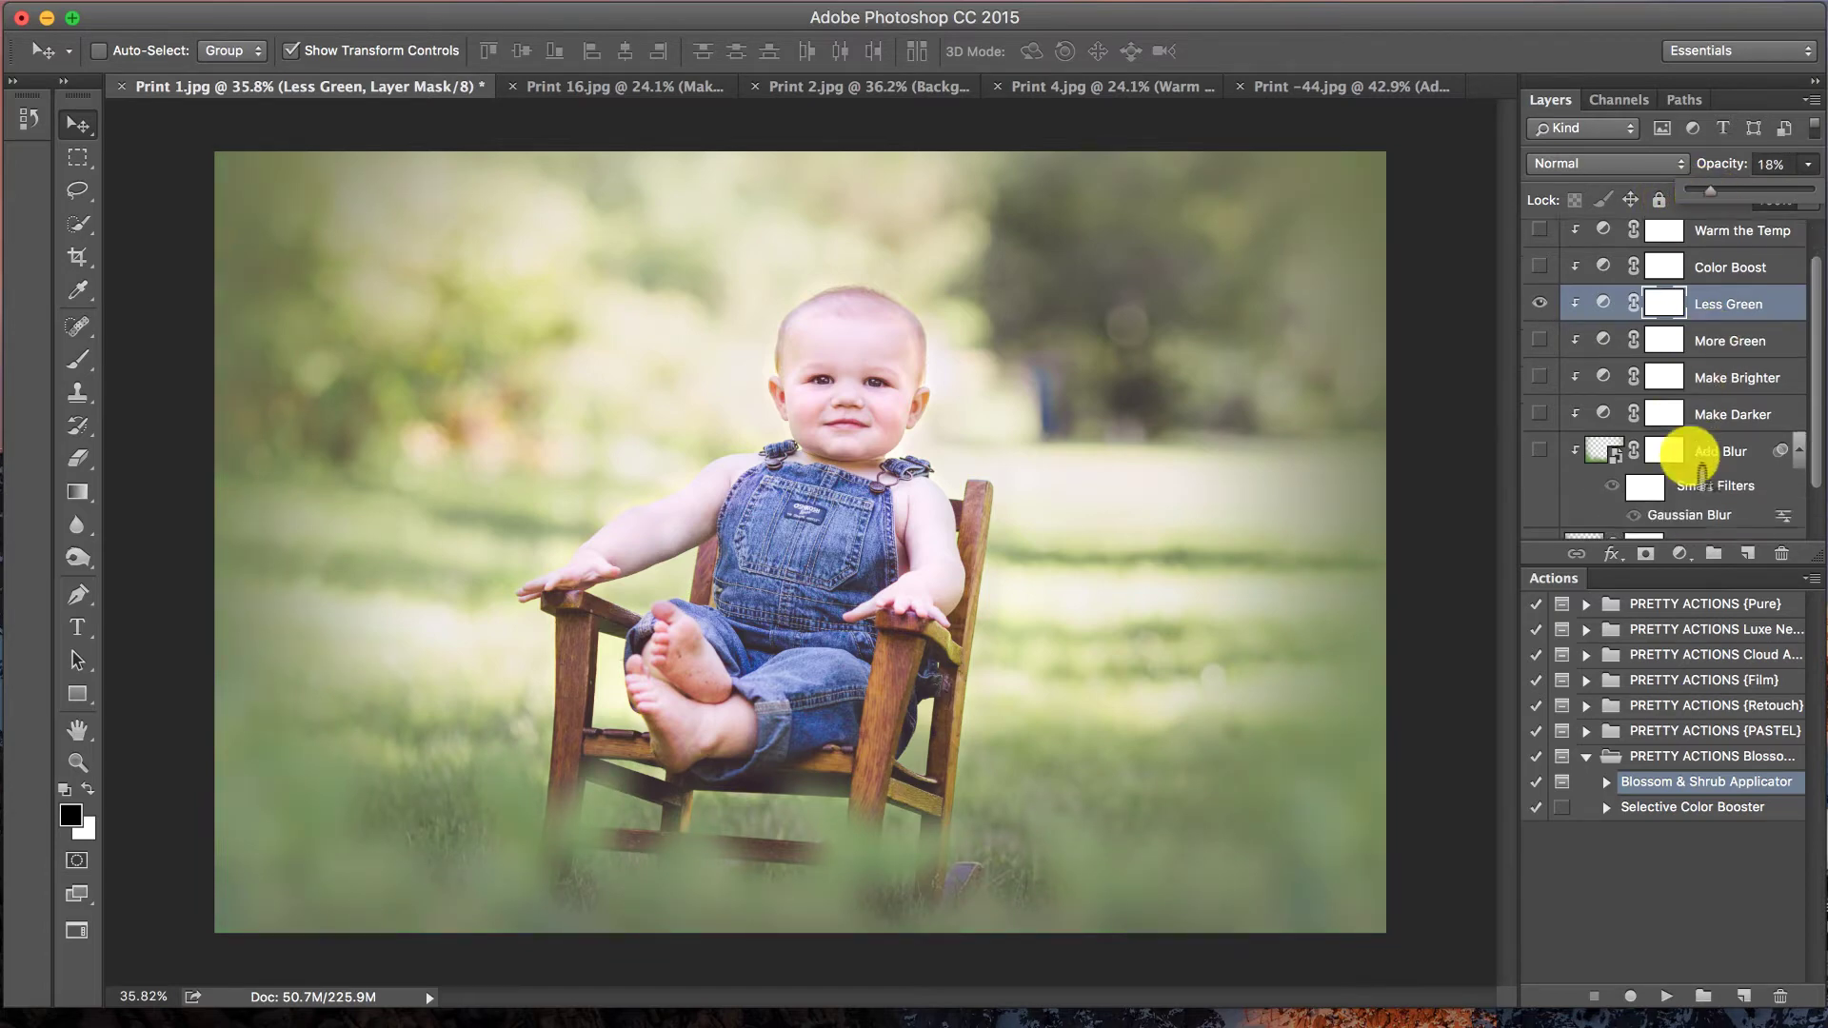
left_click(1540, 389)
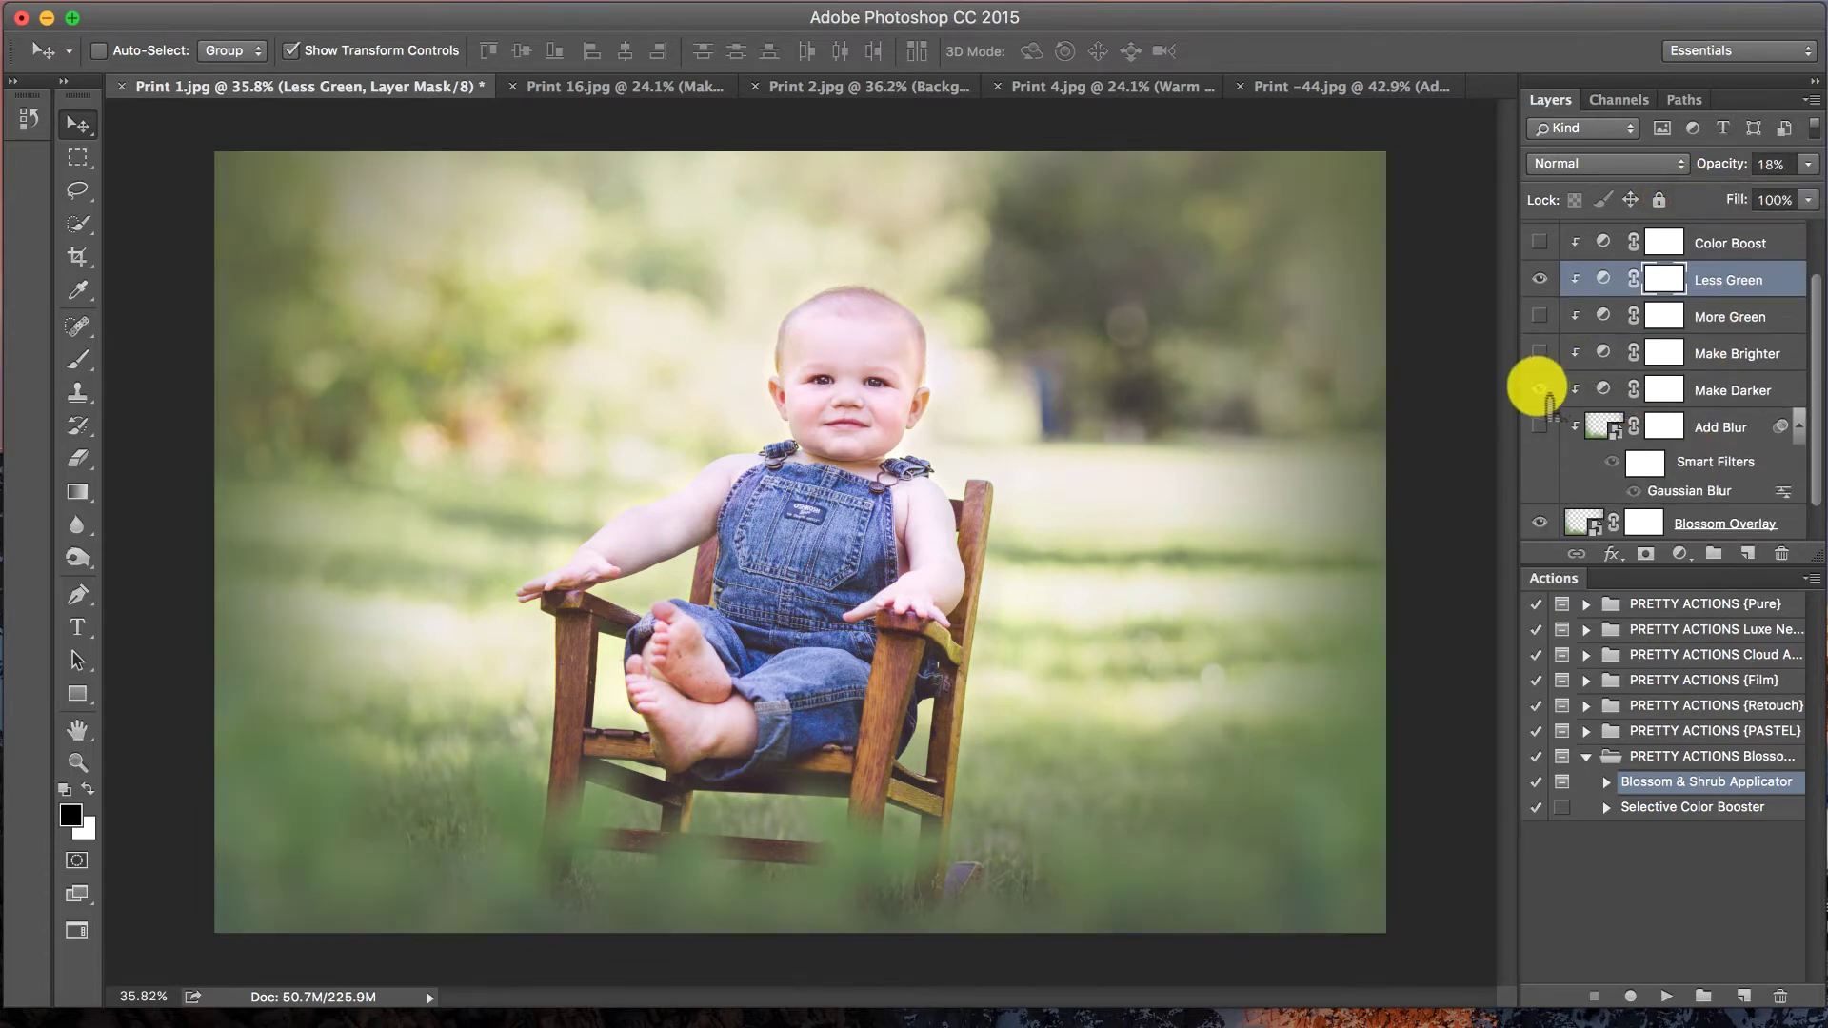
left_click(1540, 389)
left_click(1539, 353)
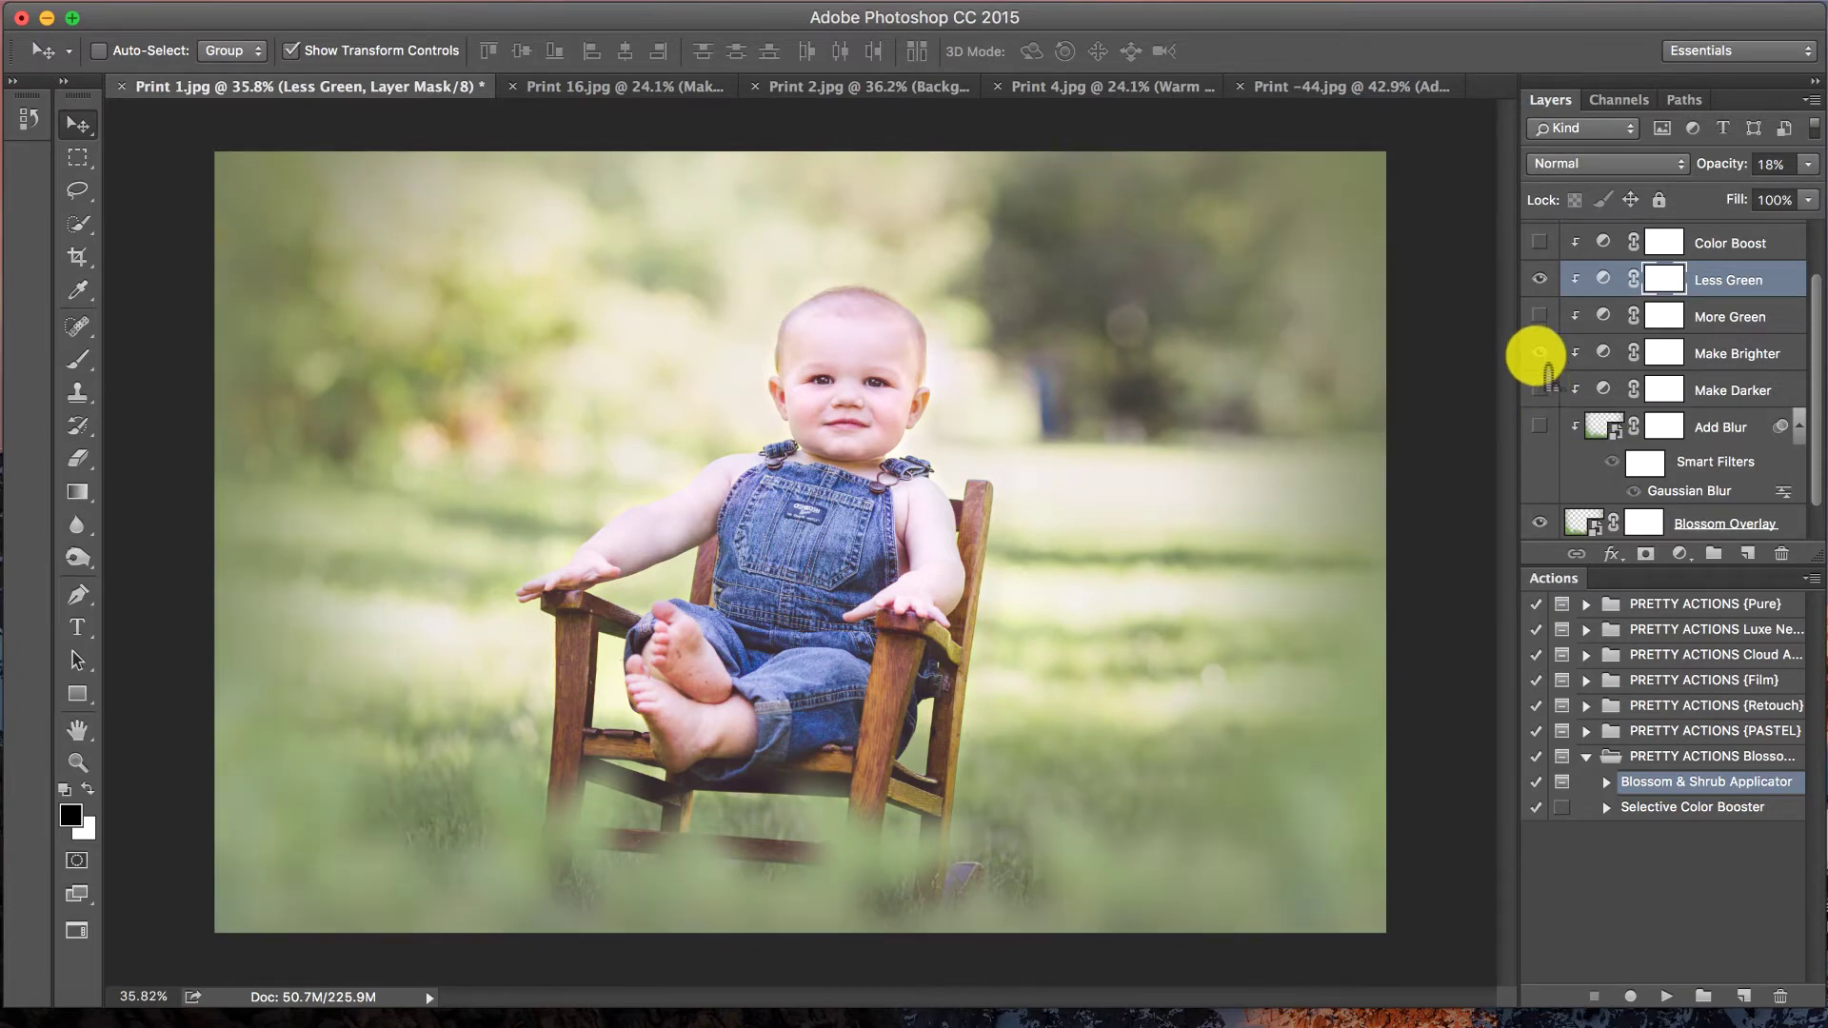
left_click(1539, 352)
left_click(1540, 389)
left_click(1733, 392)
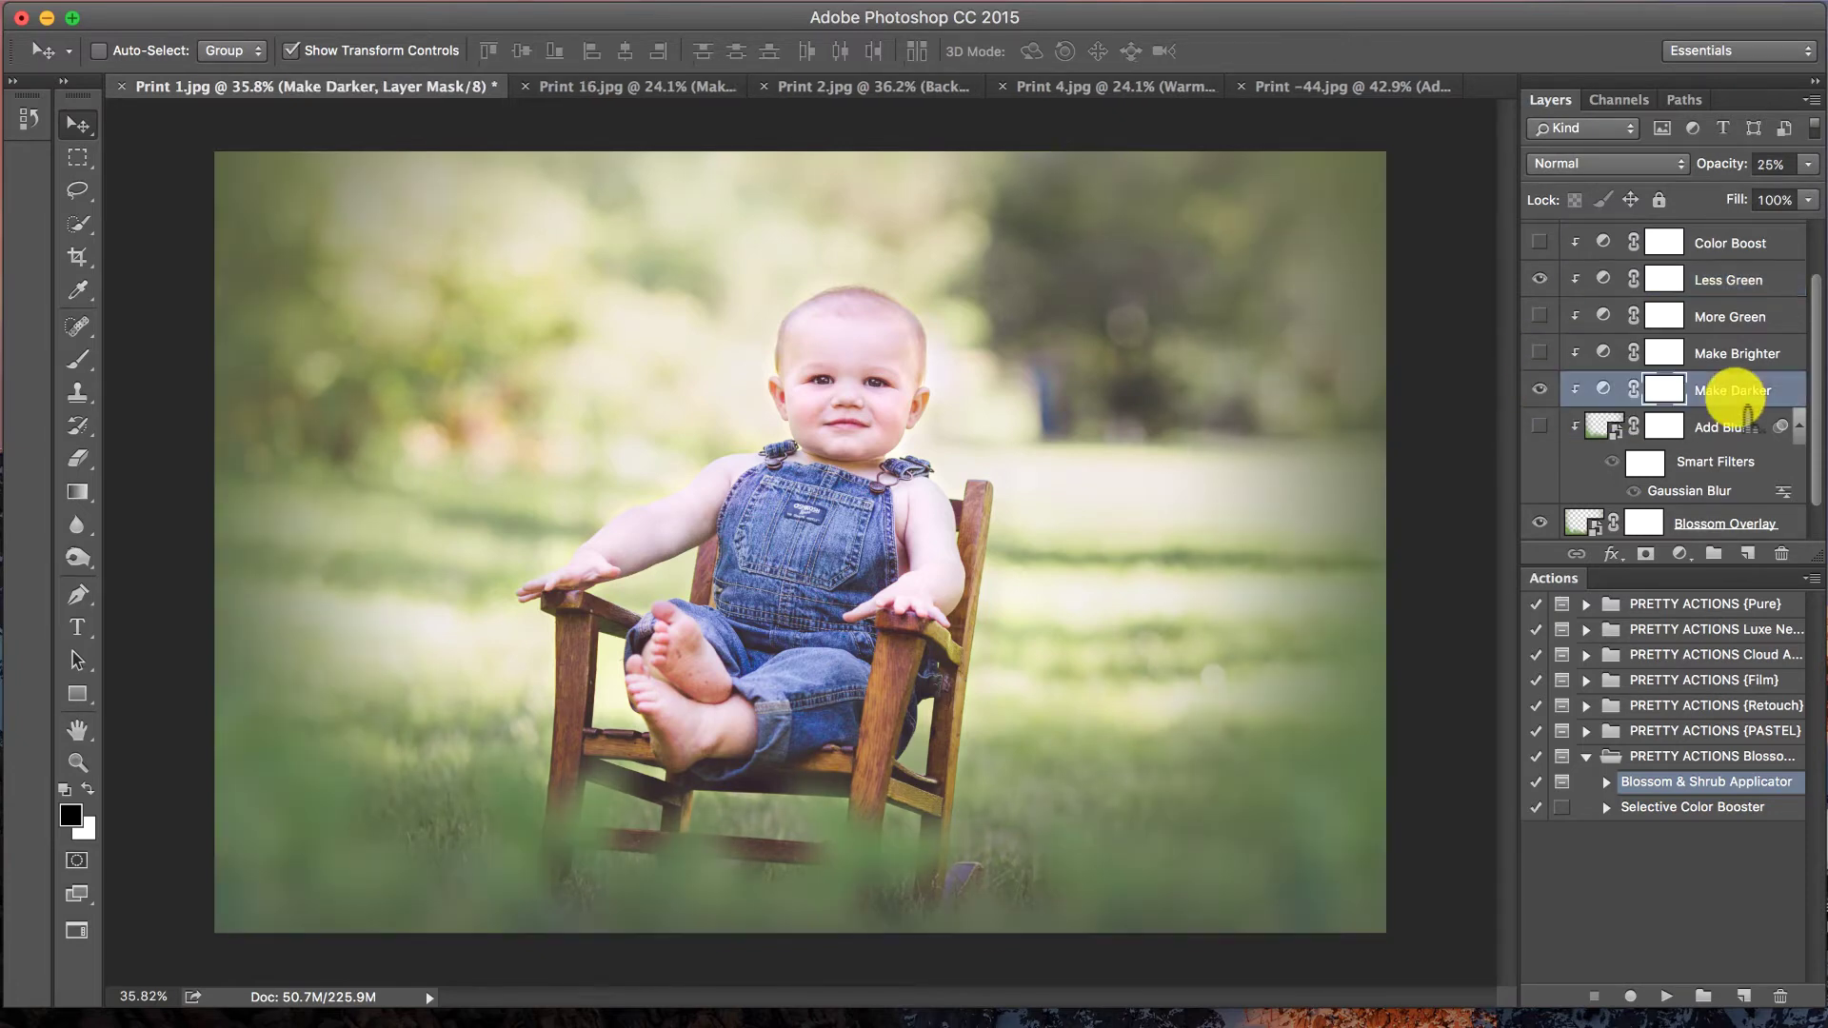
- Set the Make Darker layer's opacity to 9% and compare the photo with Blossom Overlay hidden and shown
left_click_drag(1808, 164, 1686, 194)
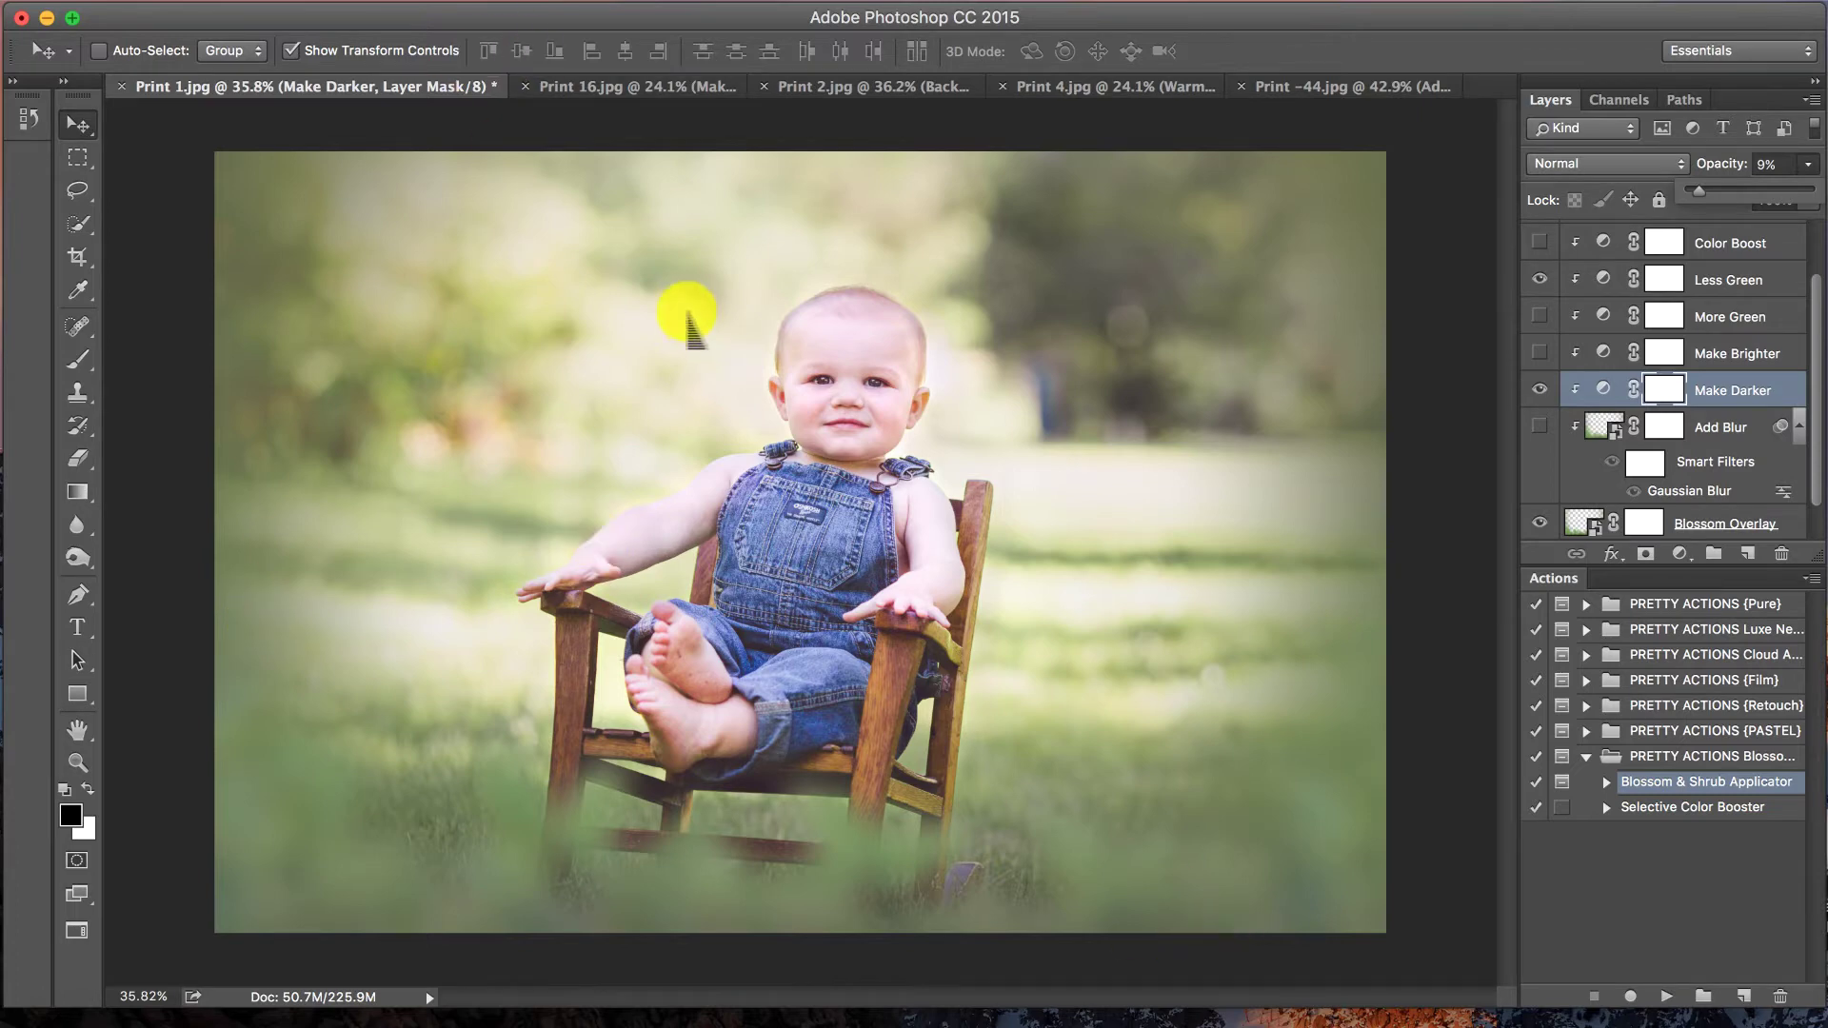
left_click(1535, 516)
double_click(1539, 523)
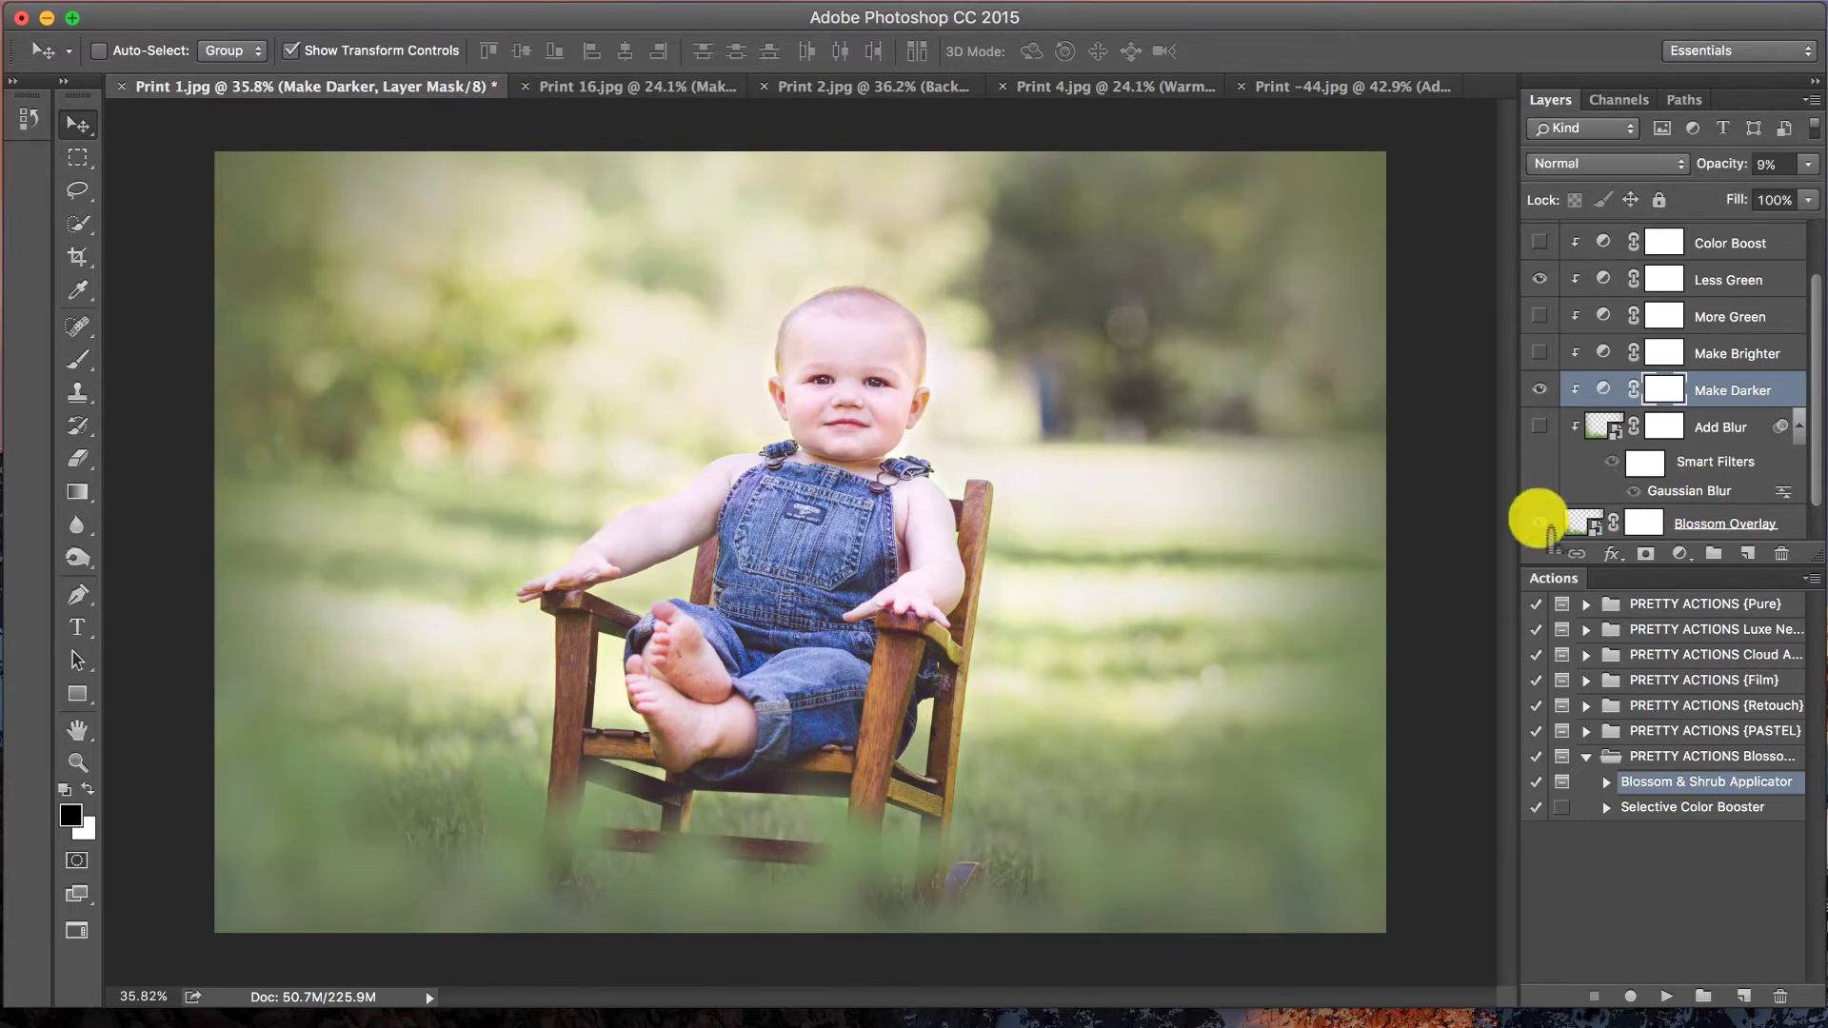
left_click(1540, 523)
left_click(1540, 523)
- Make the Warm the Temp layer visible and set its opacity to 11%
scroll(1599, 305, "up", 2)
left_click(1539, 275)
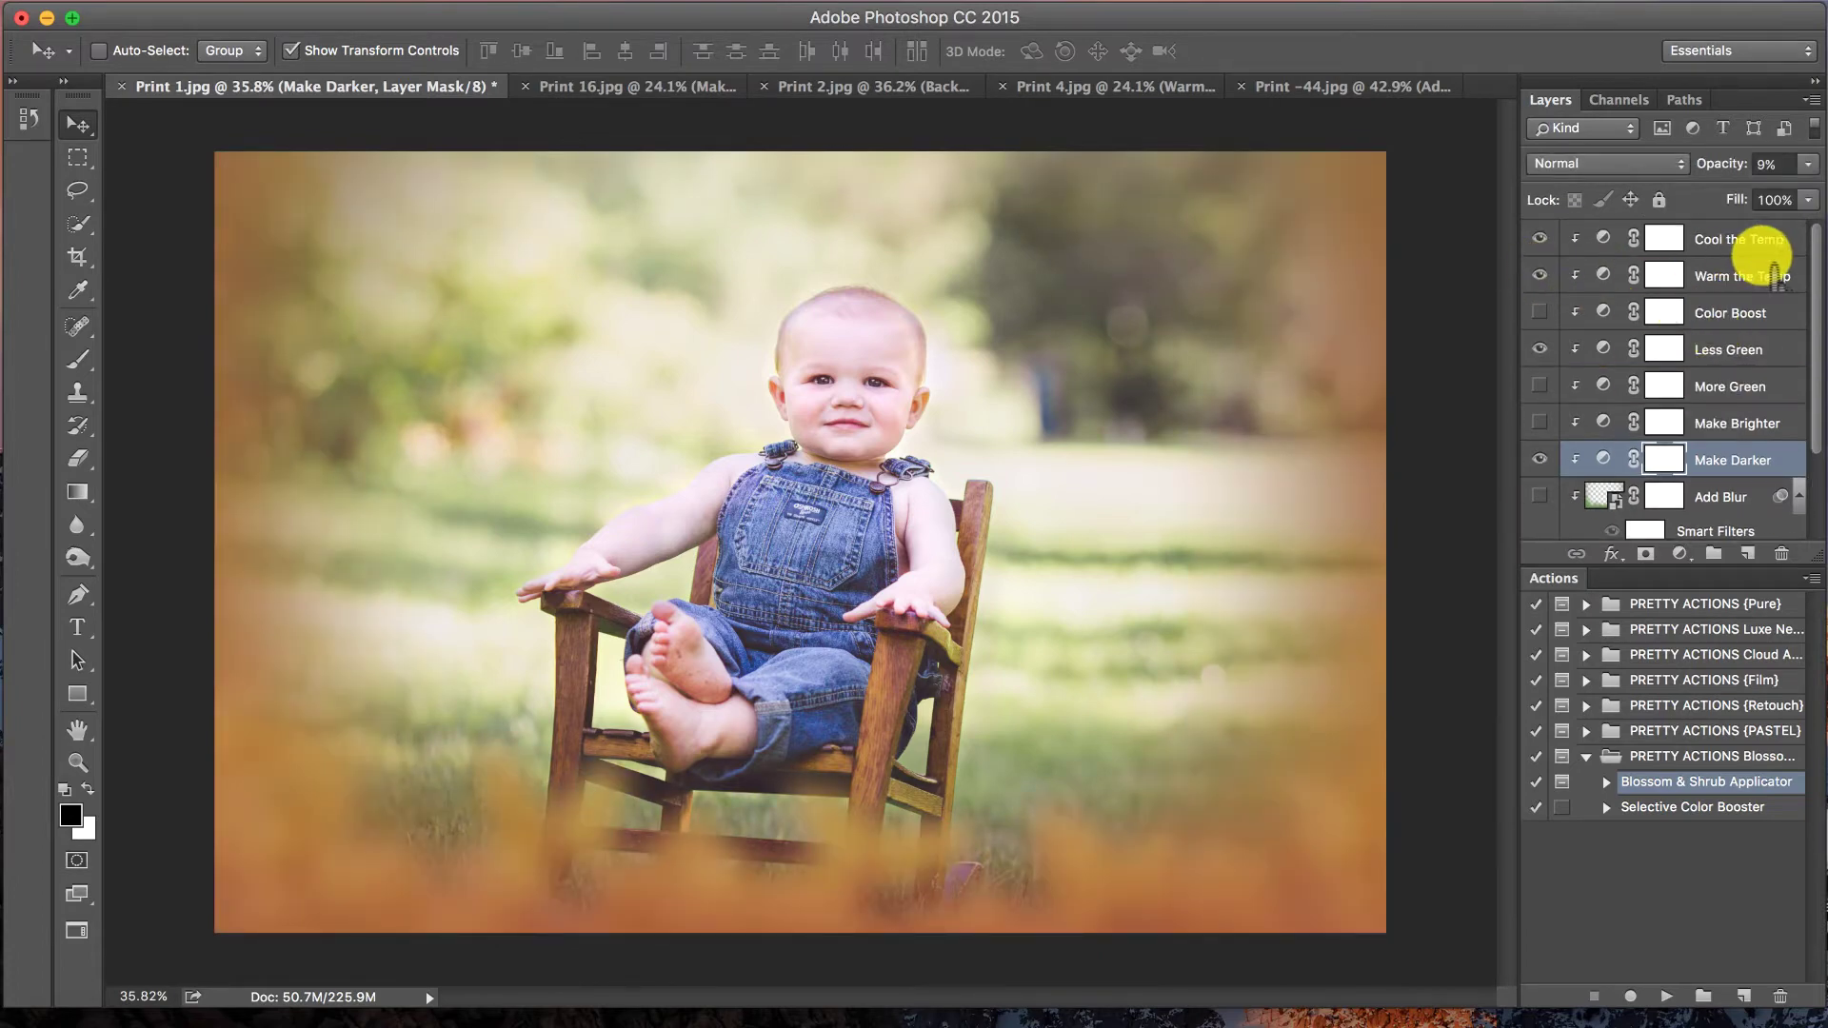
left_click(1725, 245)
left_click(1754, 278)
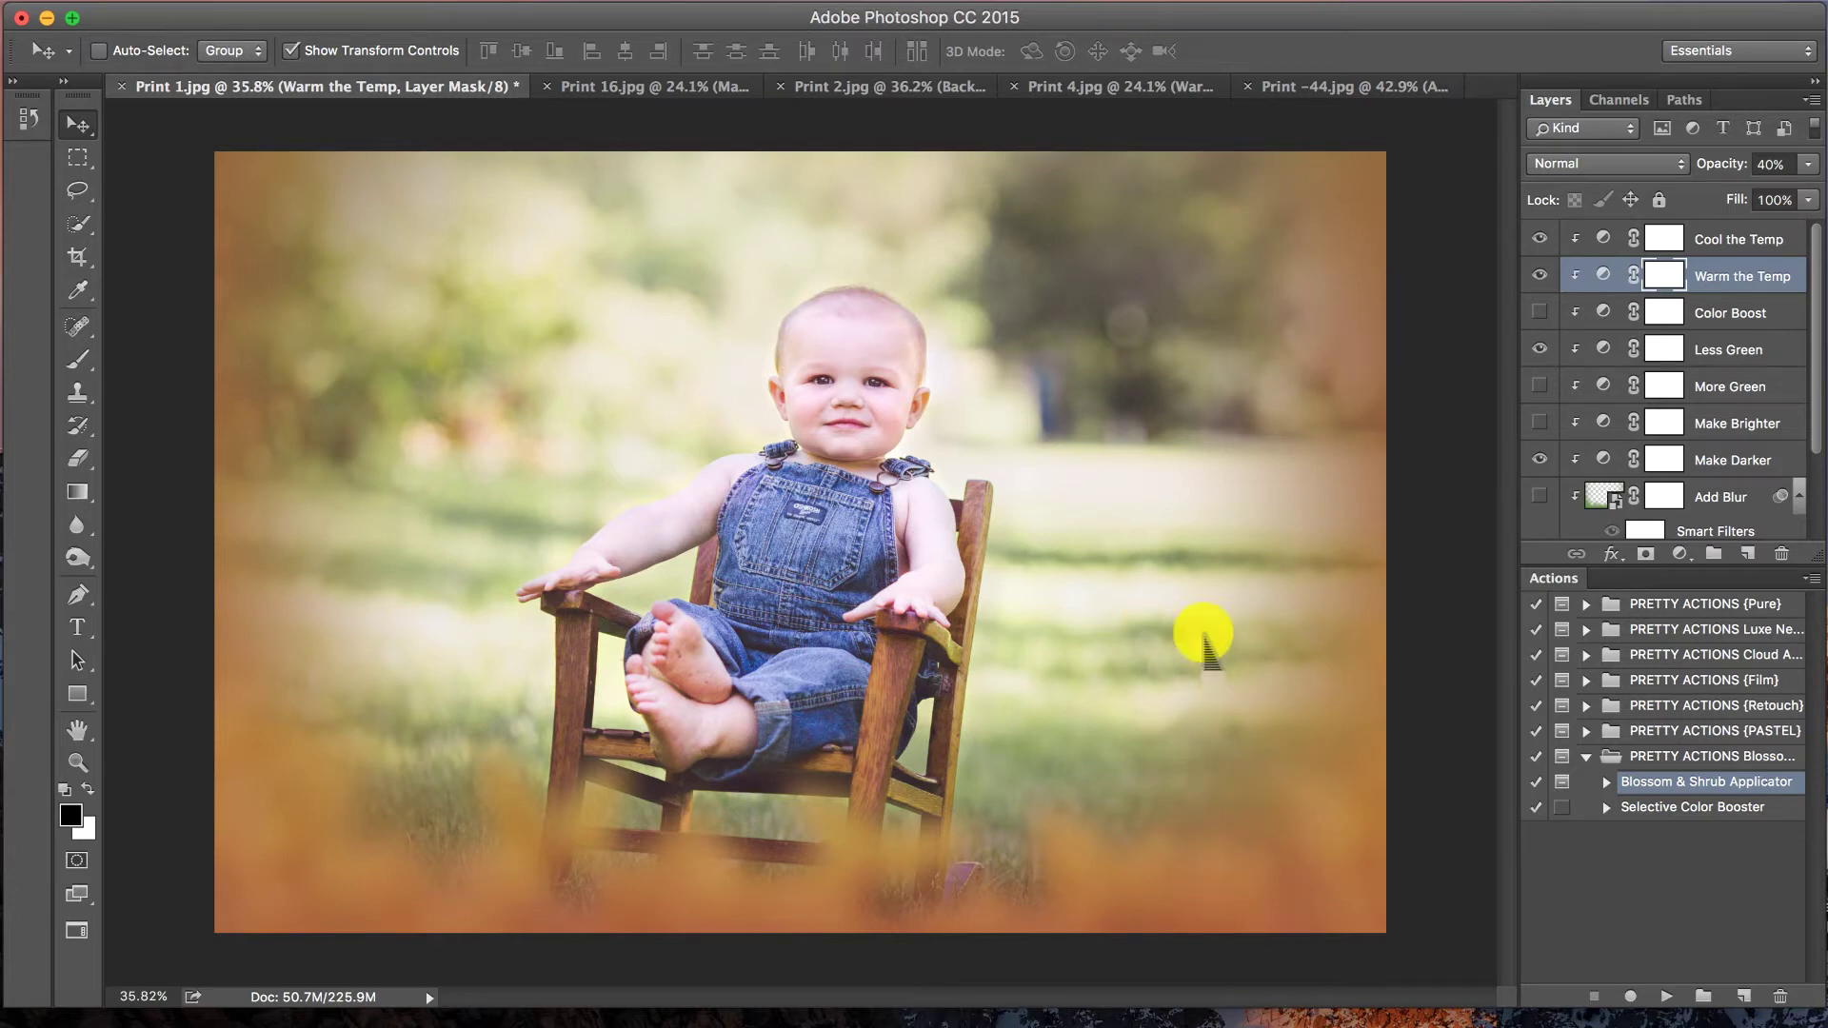
left_click(1807, 164)
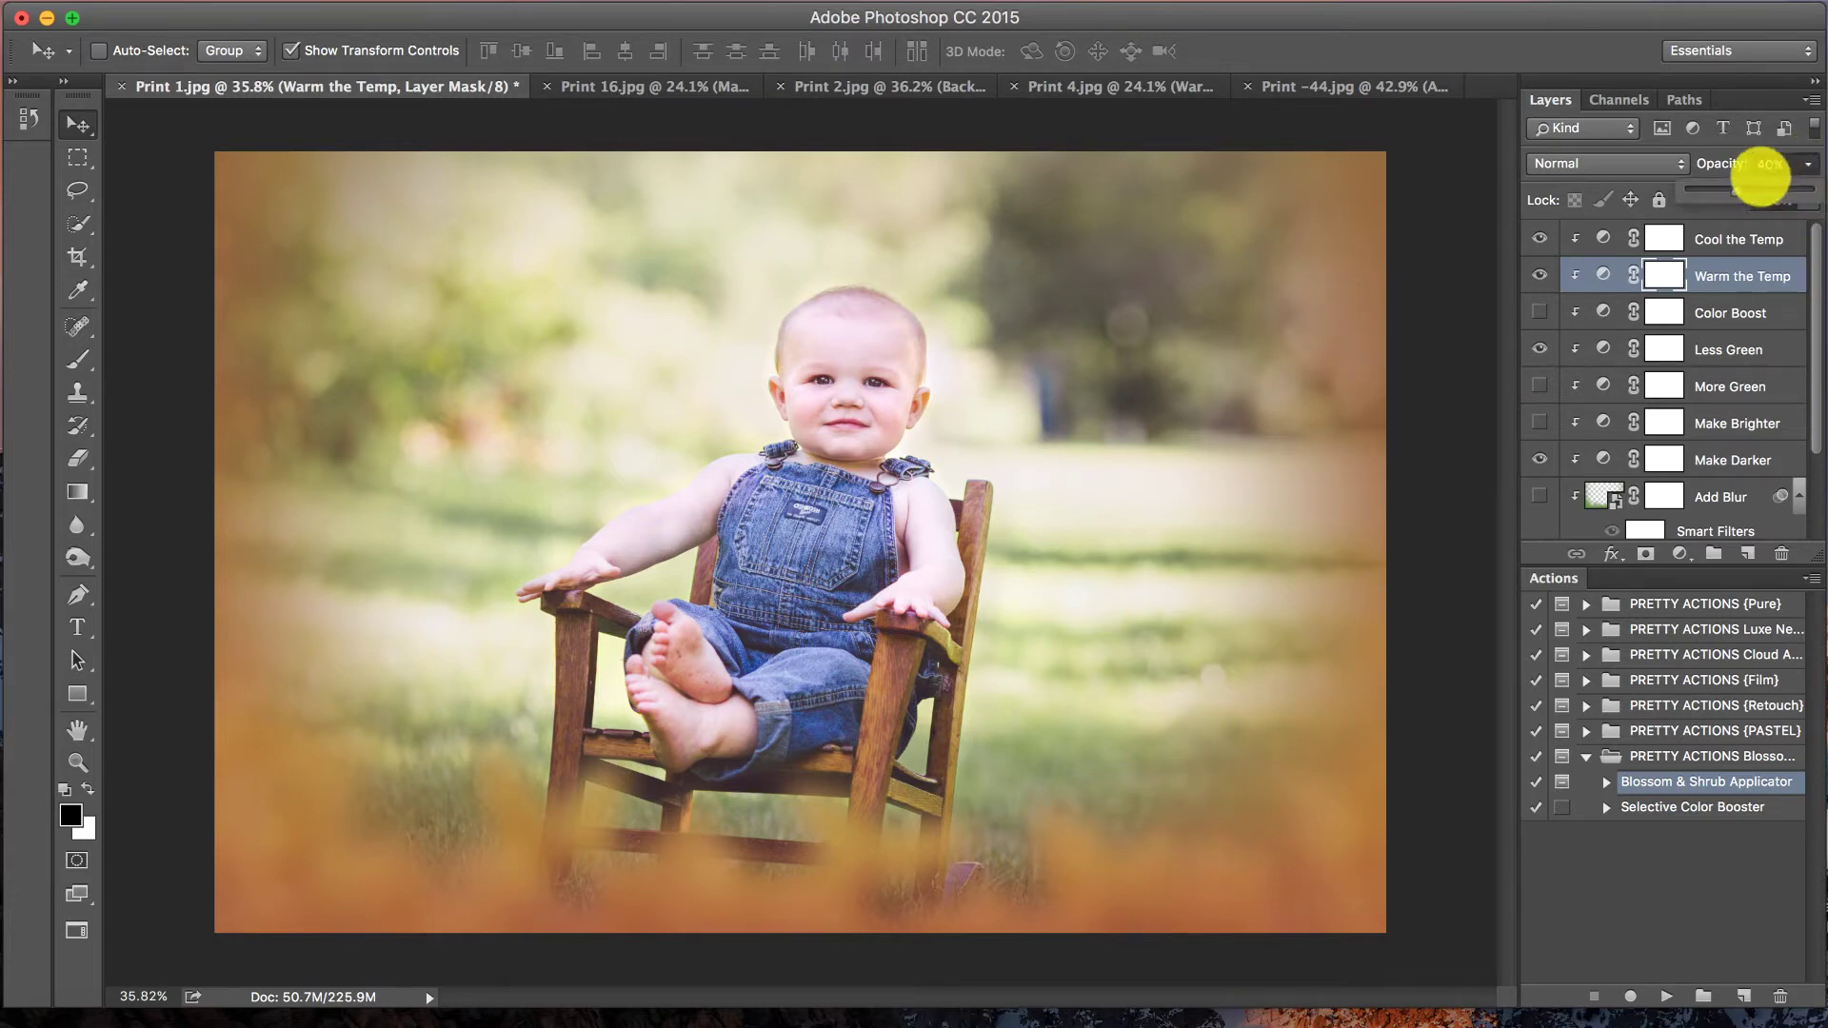
left_click_drag(1767, 191, 1675, 200)
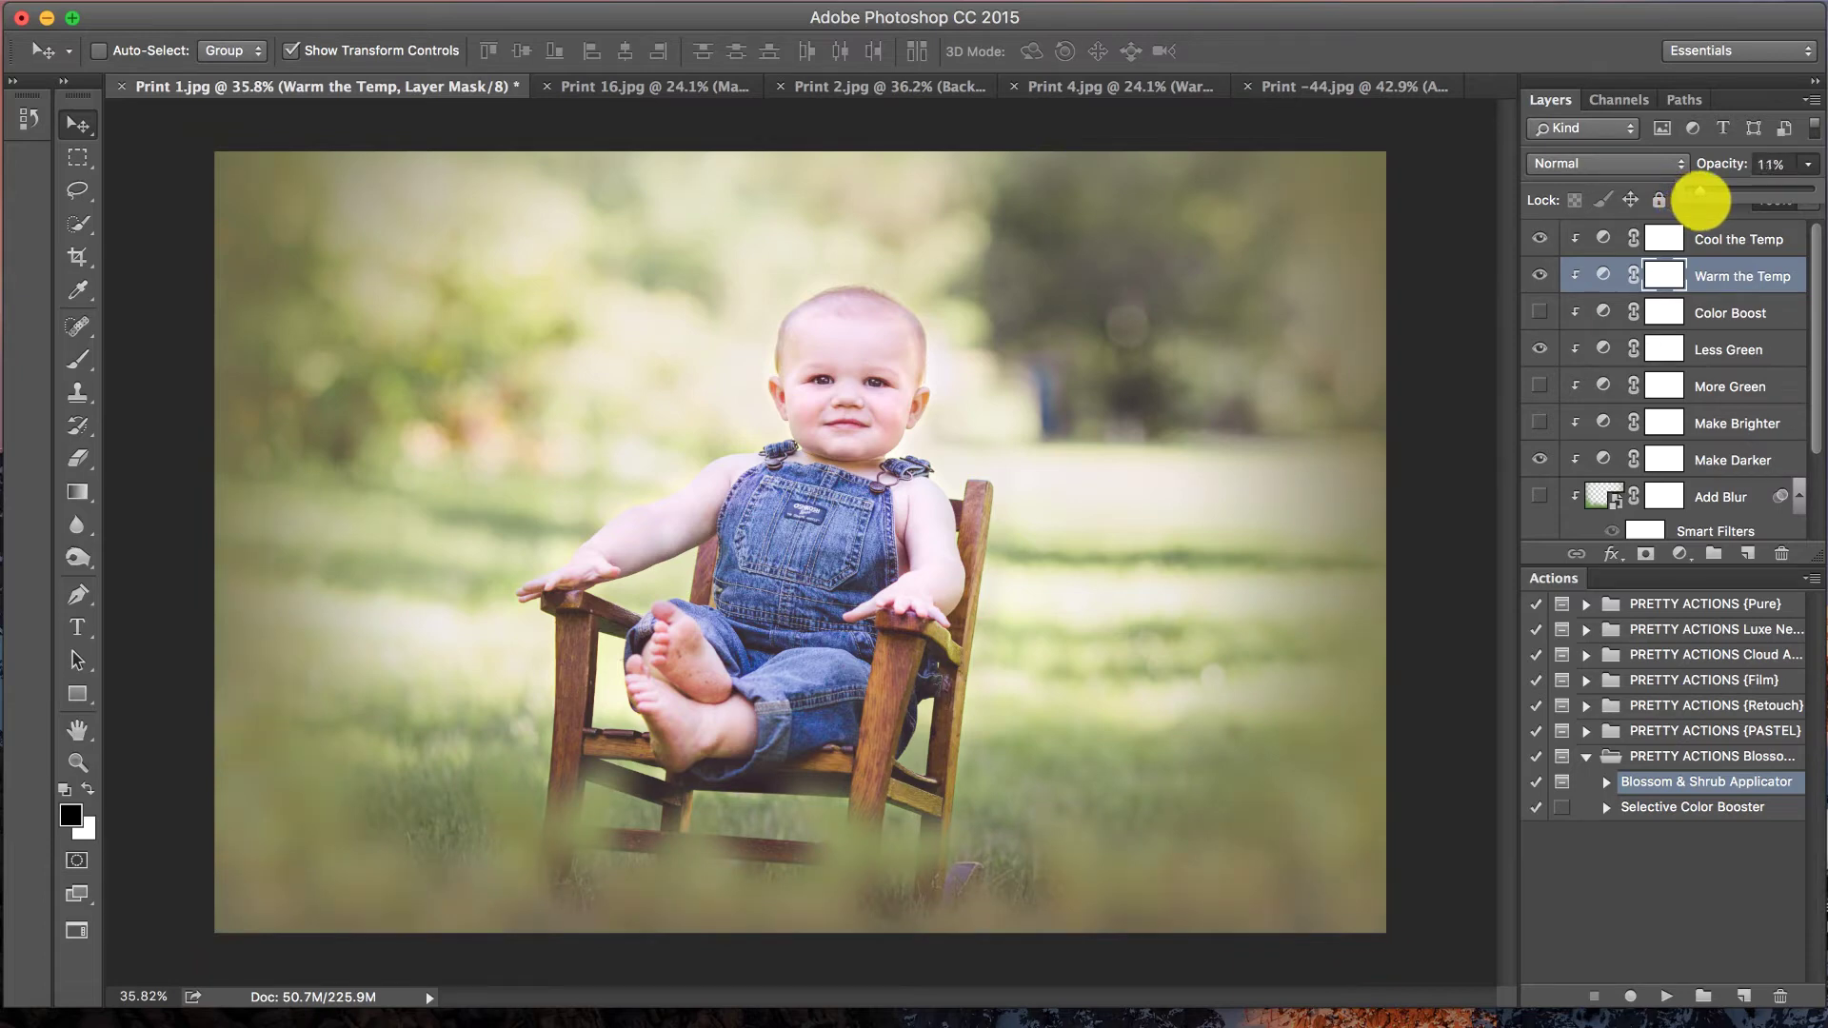
left_click(1704, 276)
- Toggle the Blossom Overlay layer's visibility to compare the baby photo before and after the warming adjustment and blending
scroll(1571, 466, "down", 3)
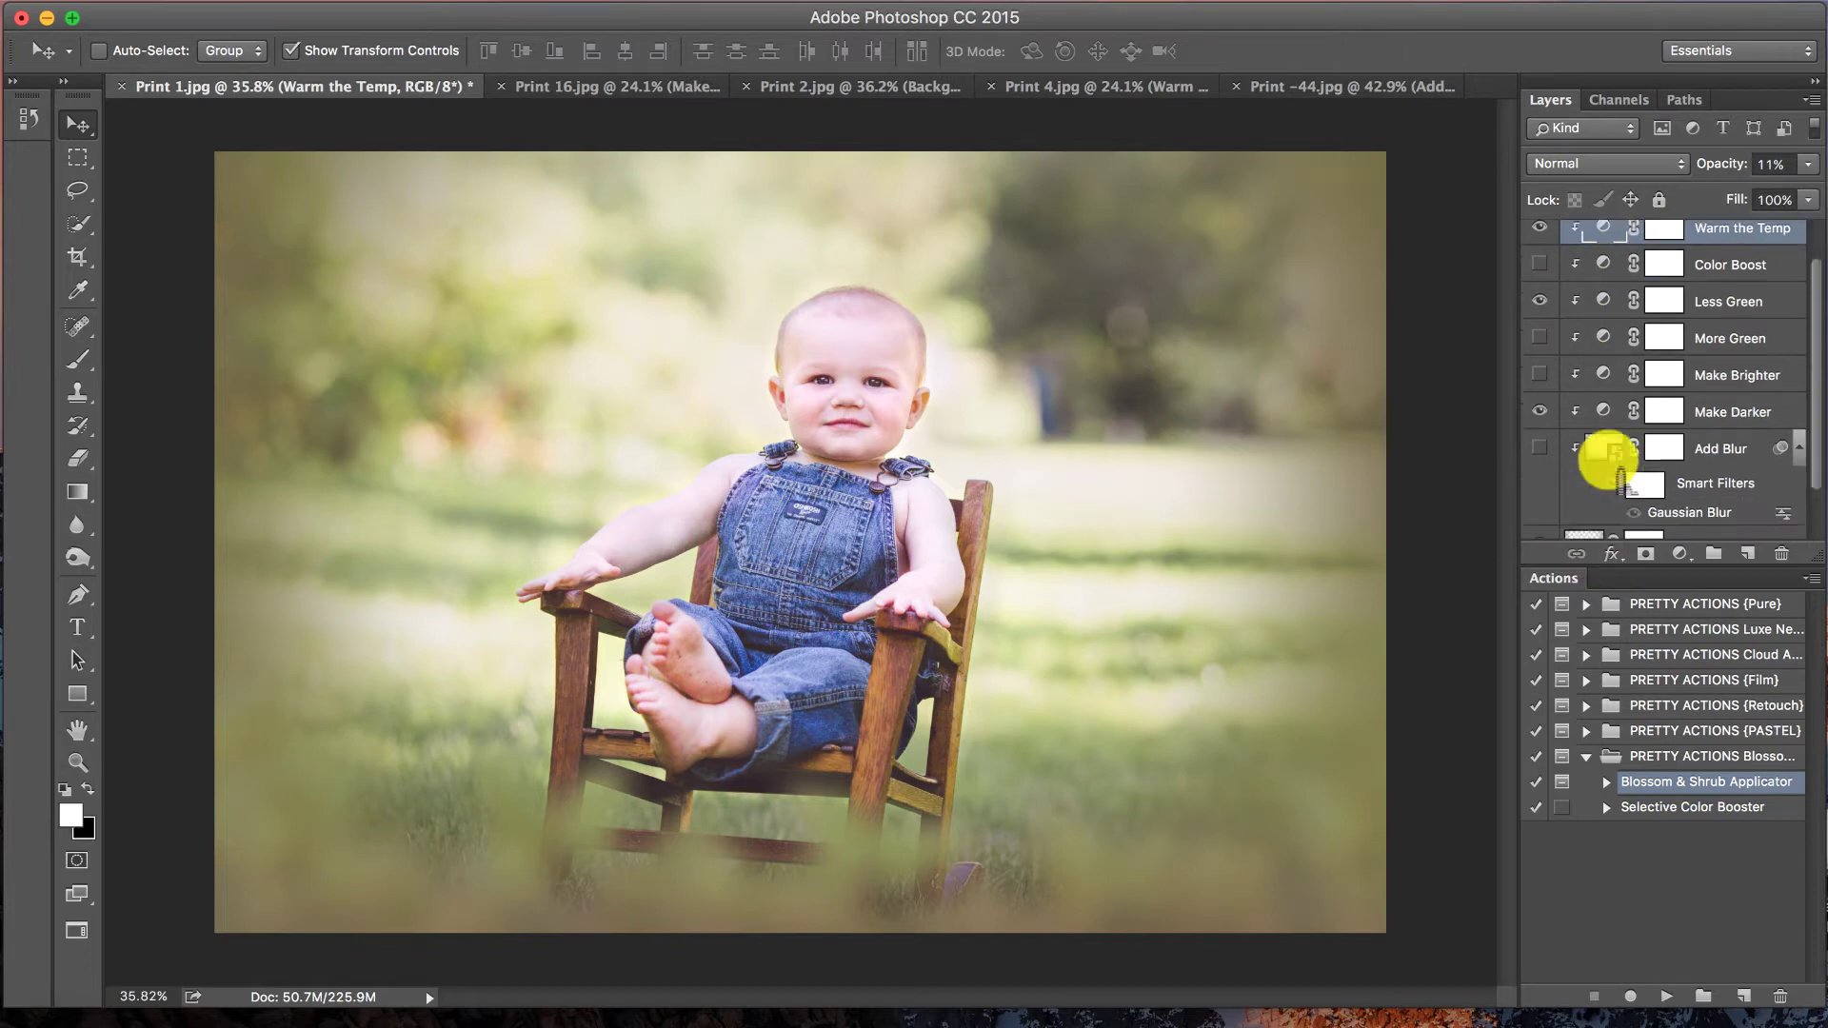
left_click(1540, 484)
left_click(1539, 484)
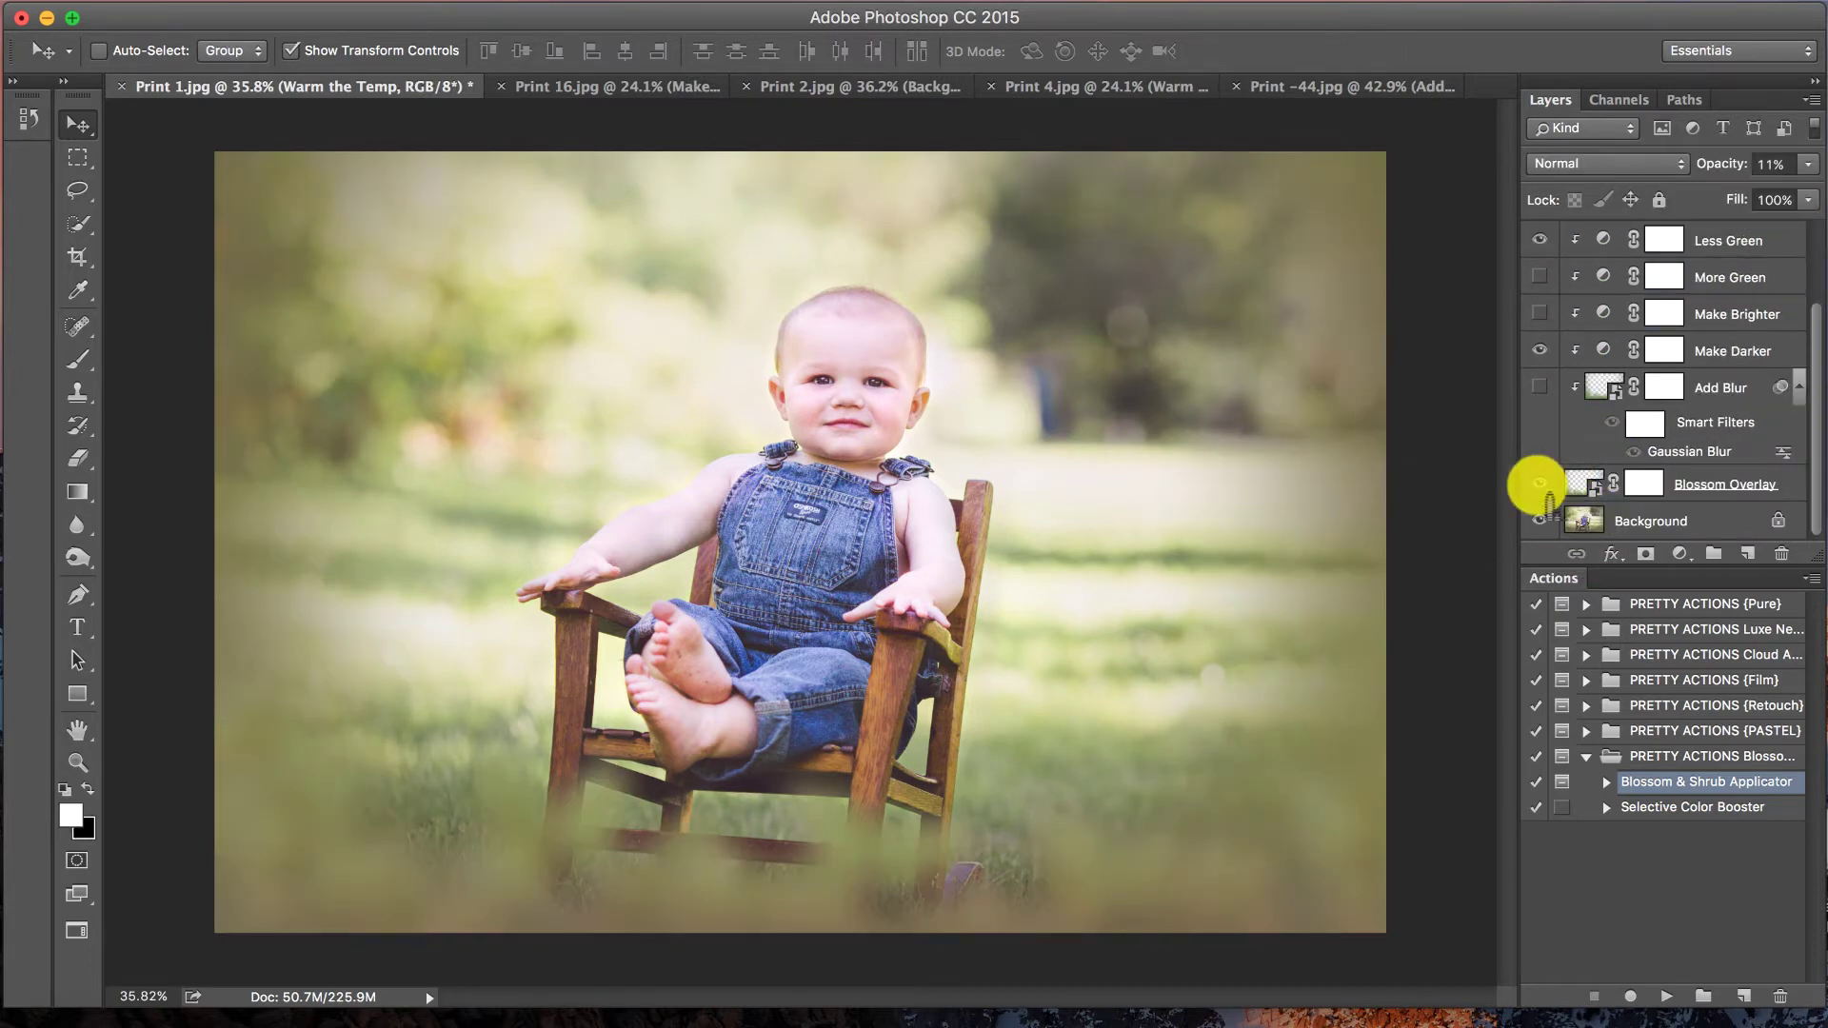
left_click(1540, 483)
left_click(1540, 484)
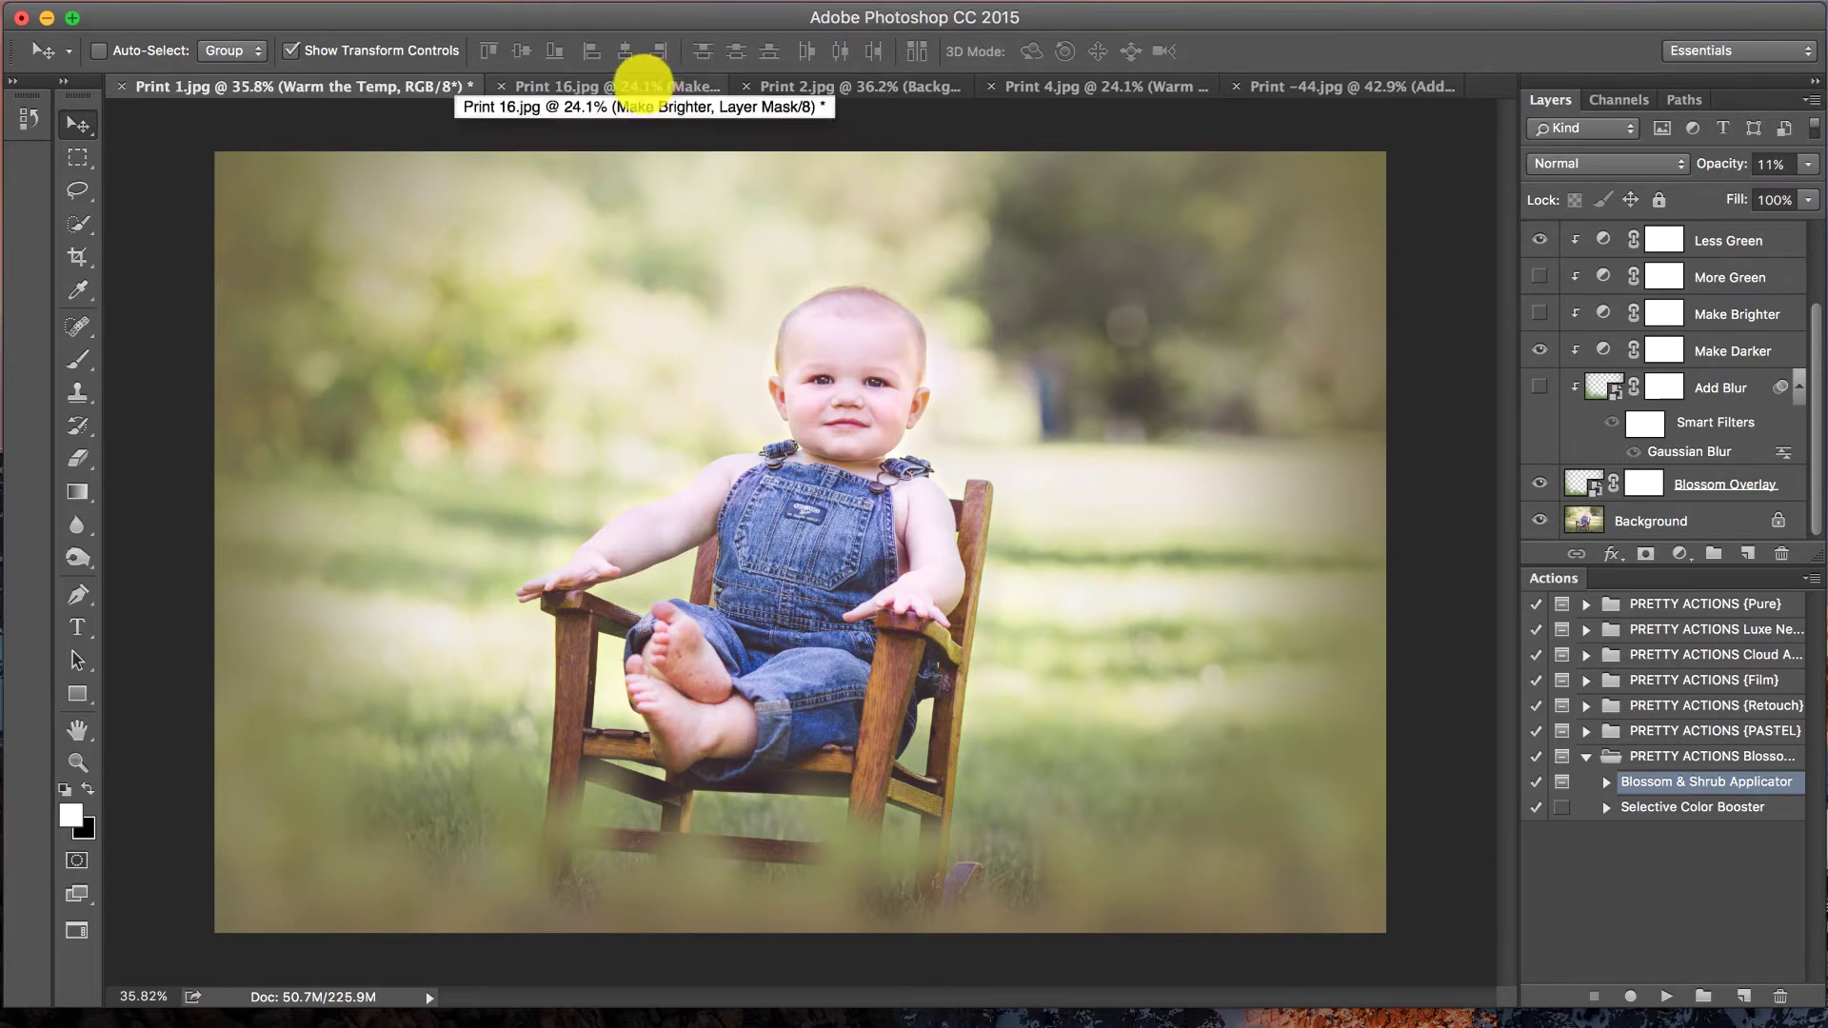
left_click(1539, 483)
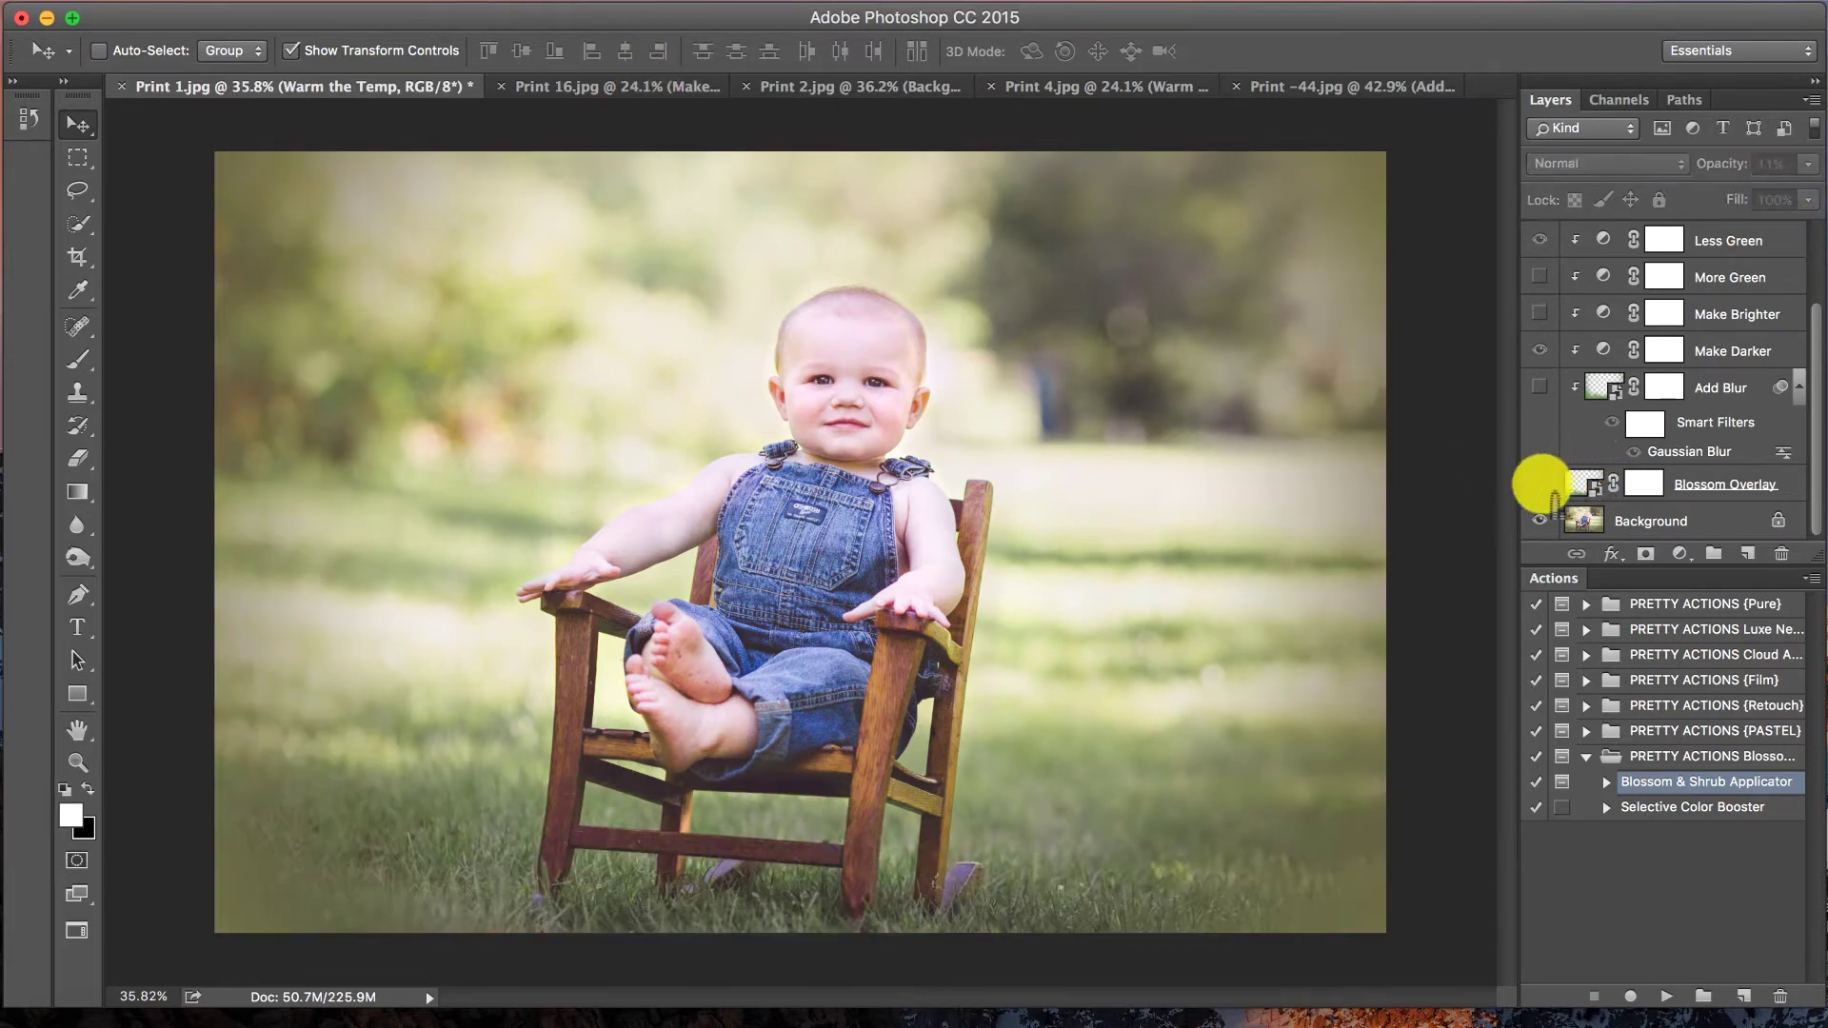
left_click(1539, 484)
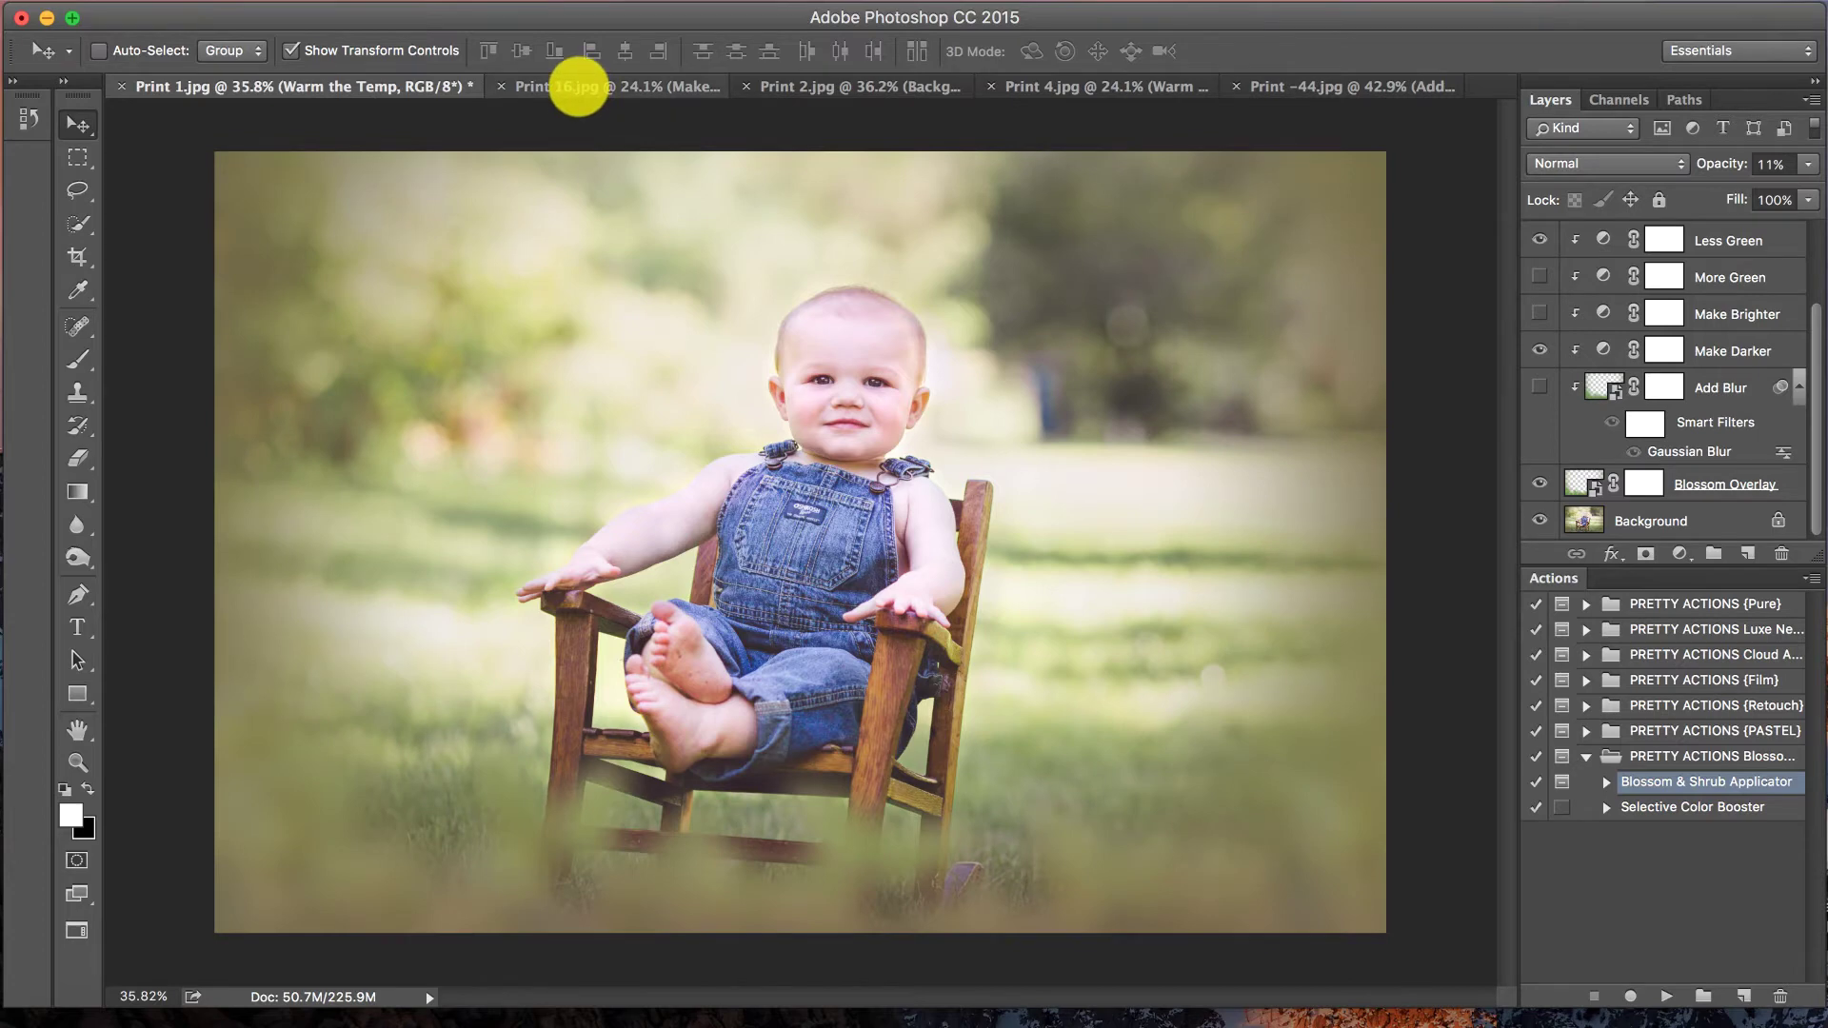
- Switch to Print 16.jpg and compare the photo with its Blossom Overlay layer hidden and shown
left_click(578, 87)
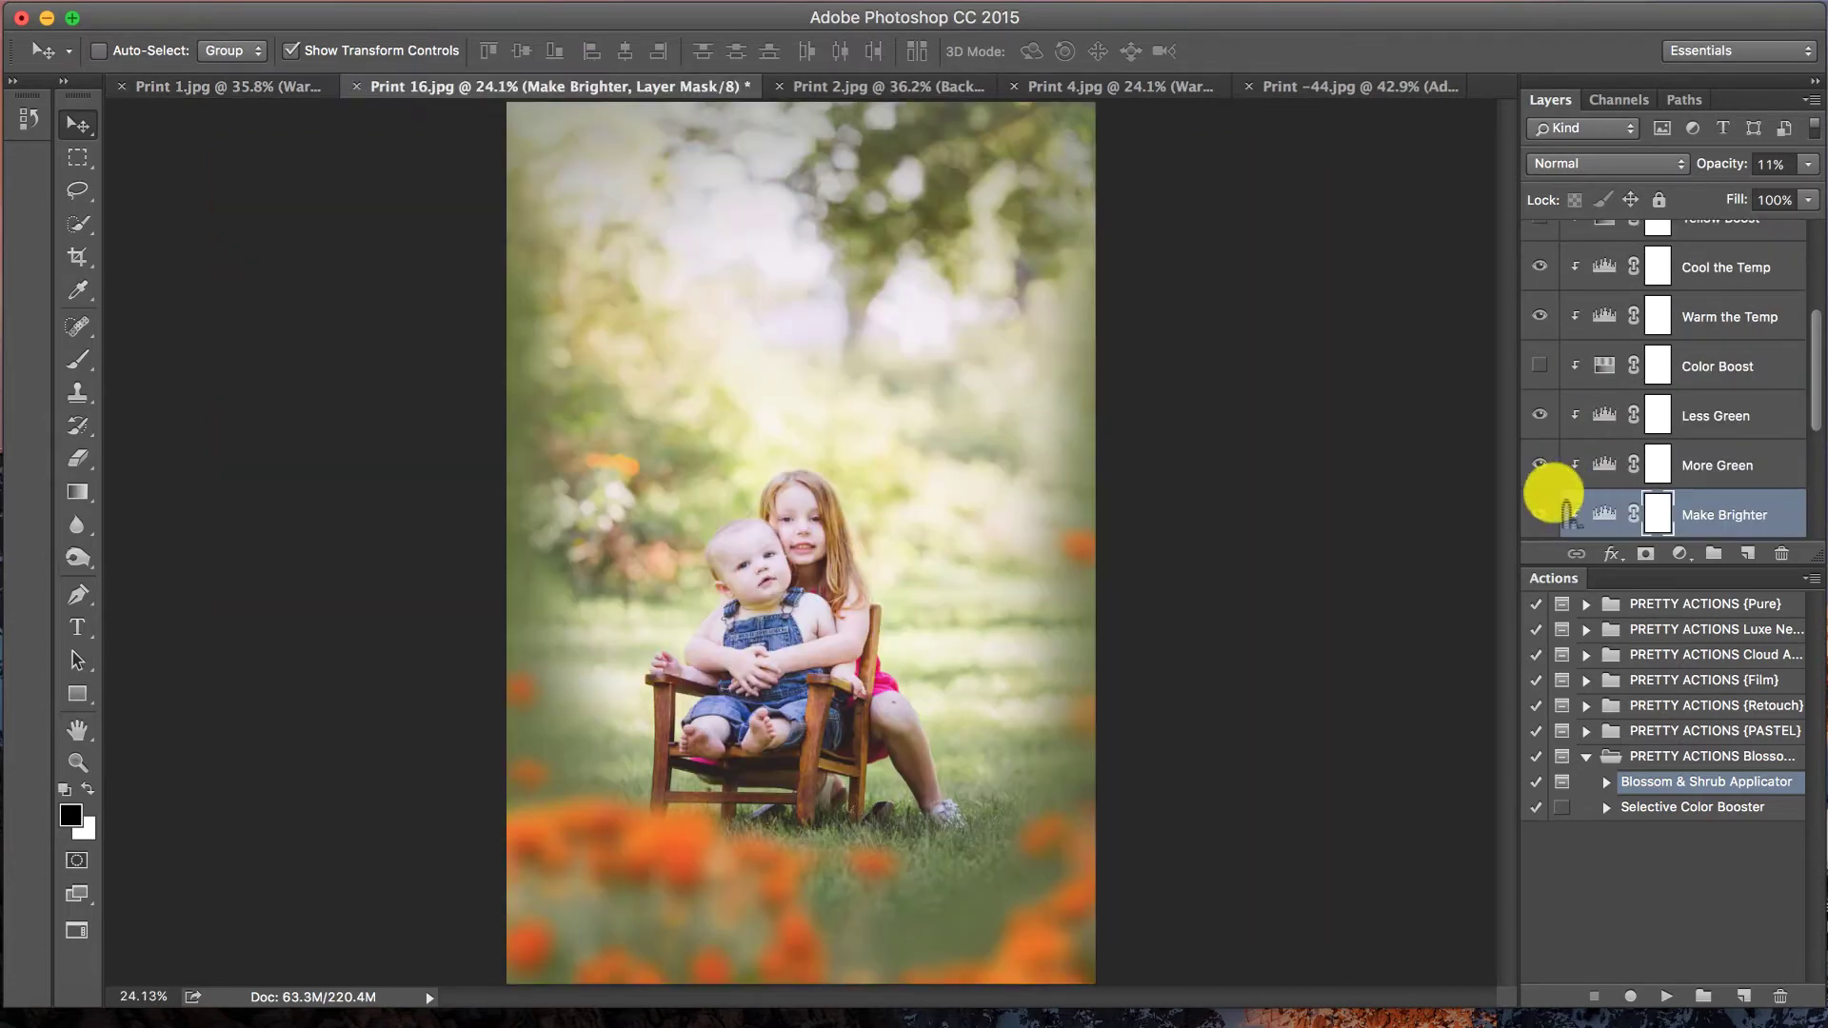
scroll(1564, 486, "down", 5)
left_click(1537, 465)
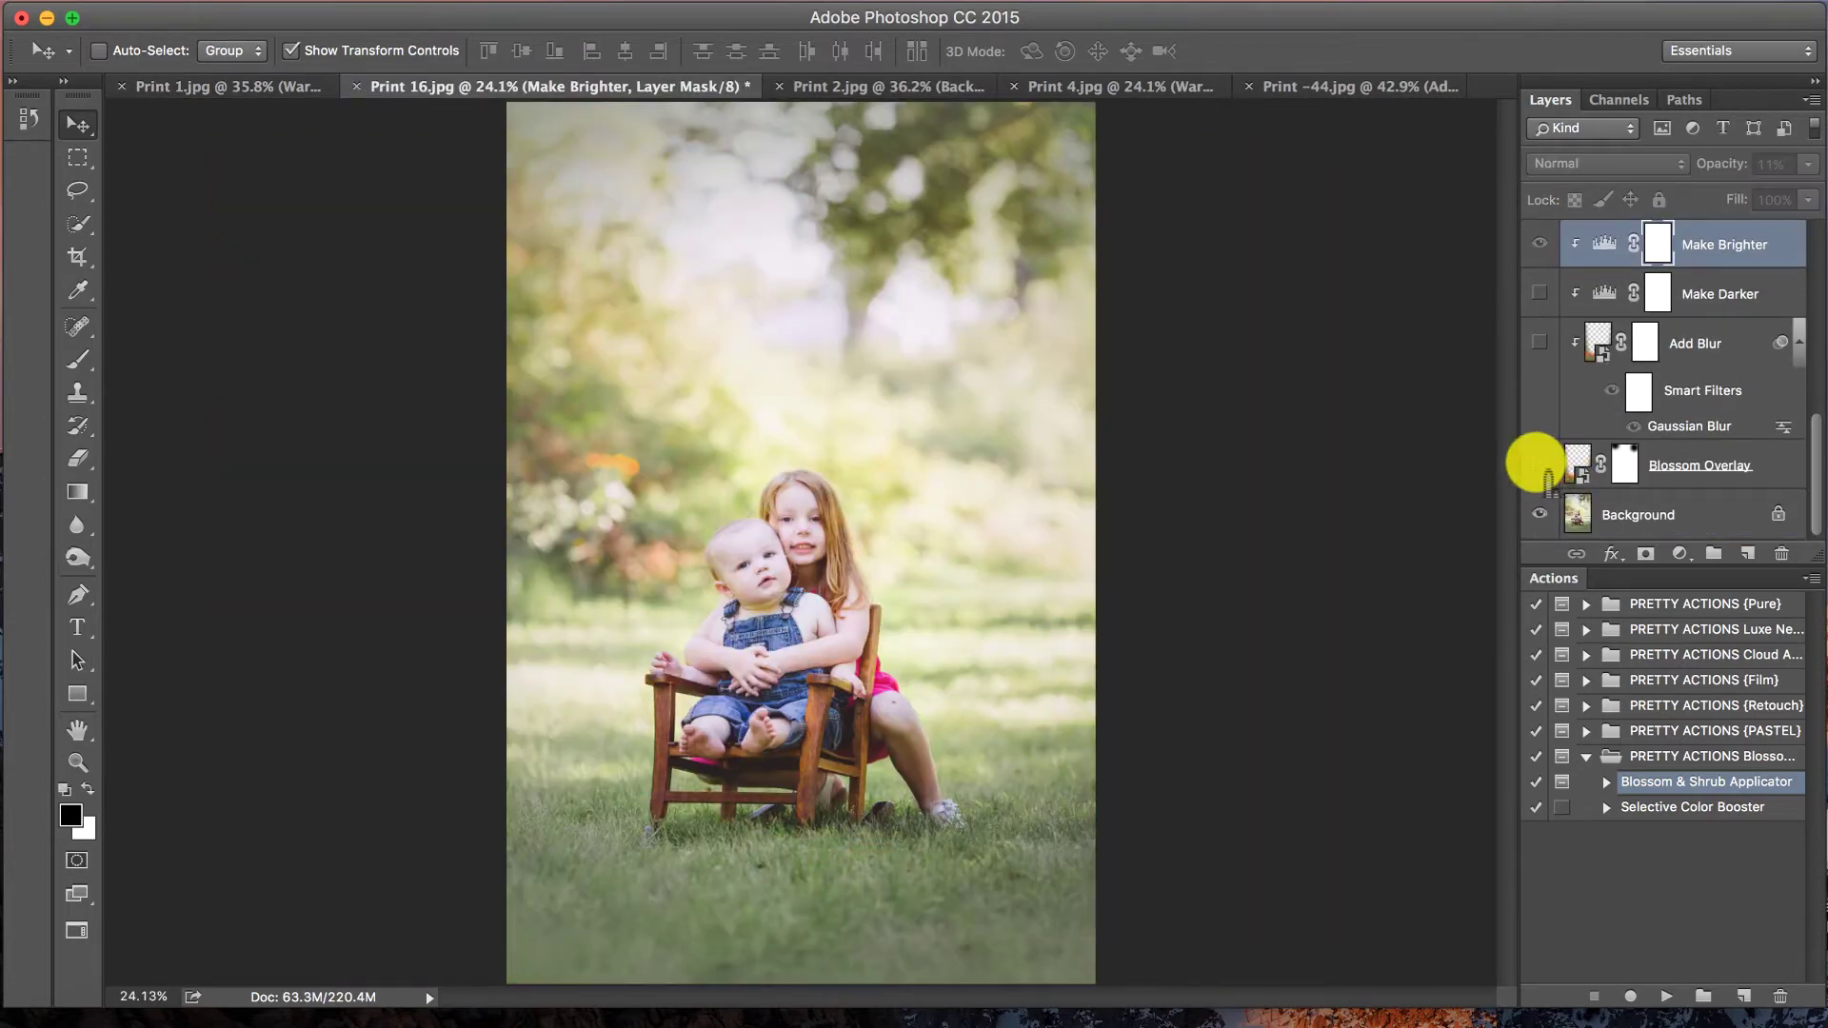
left_click(1538, 466)
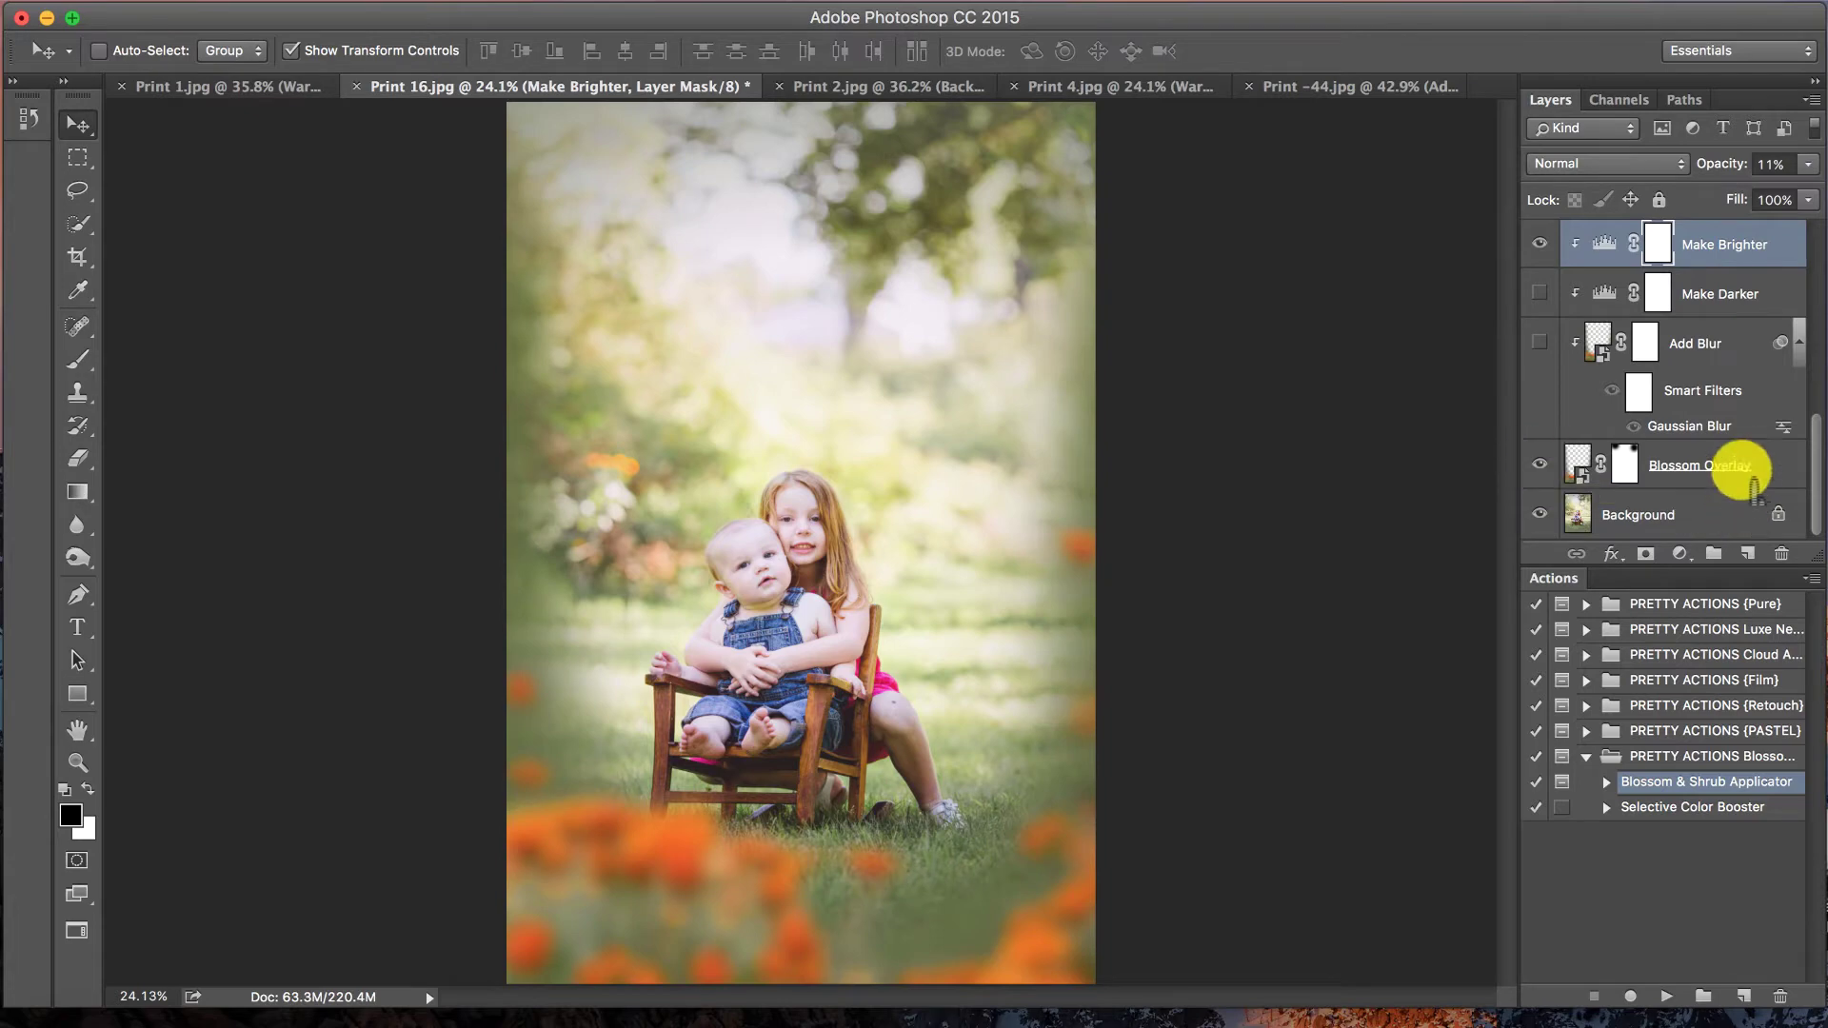
- Delete the Blossom Overlay and all adjustment layers from Print 16.jpg, keeping only the Background layer
left_click_drag(1739, 470, 1781, 552)
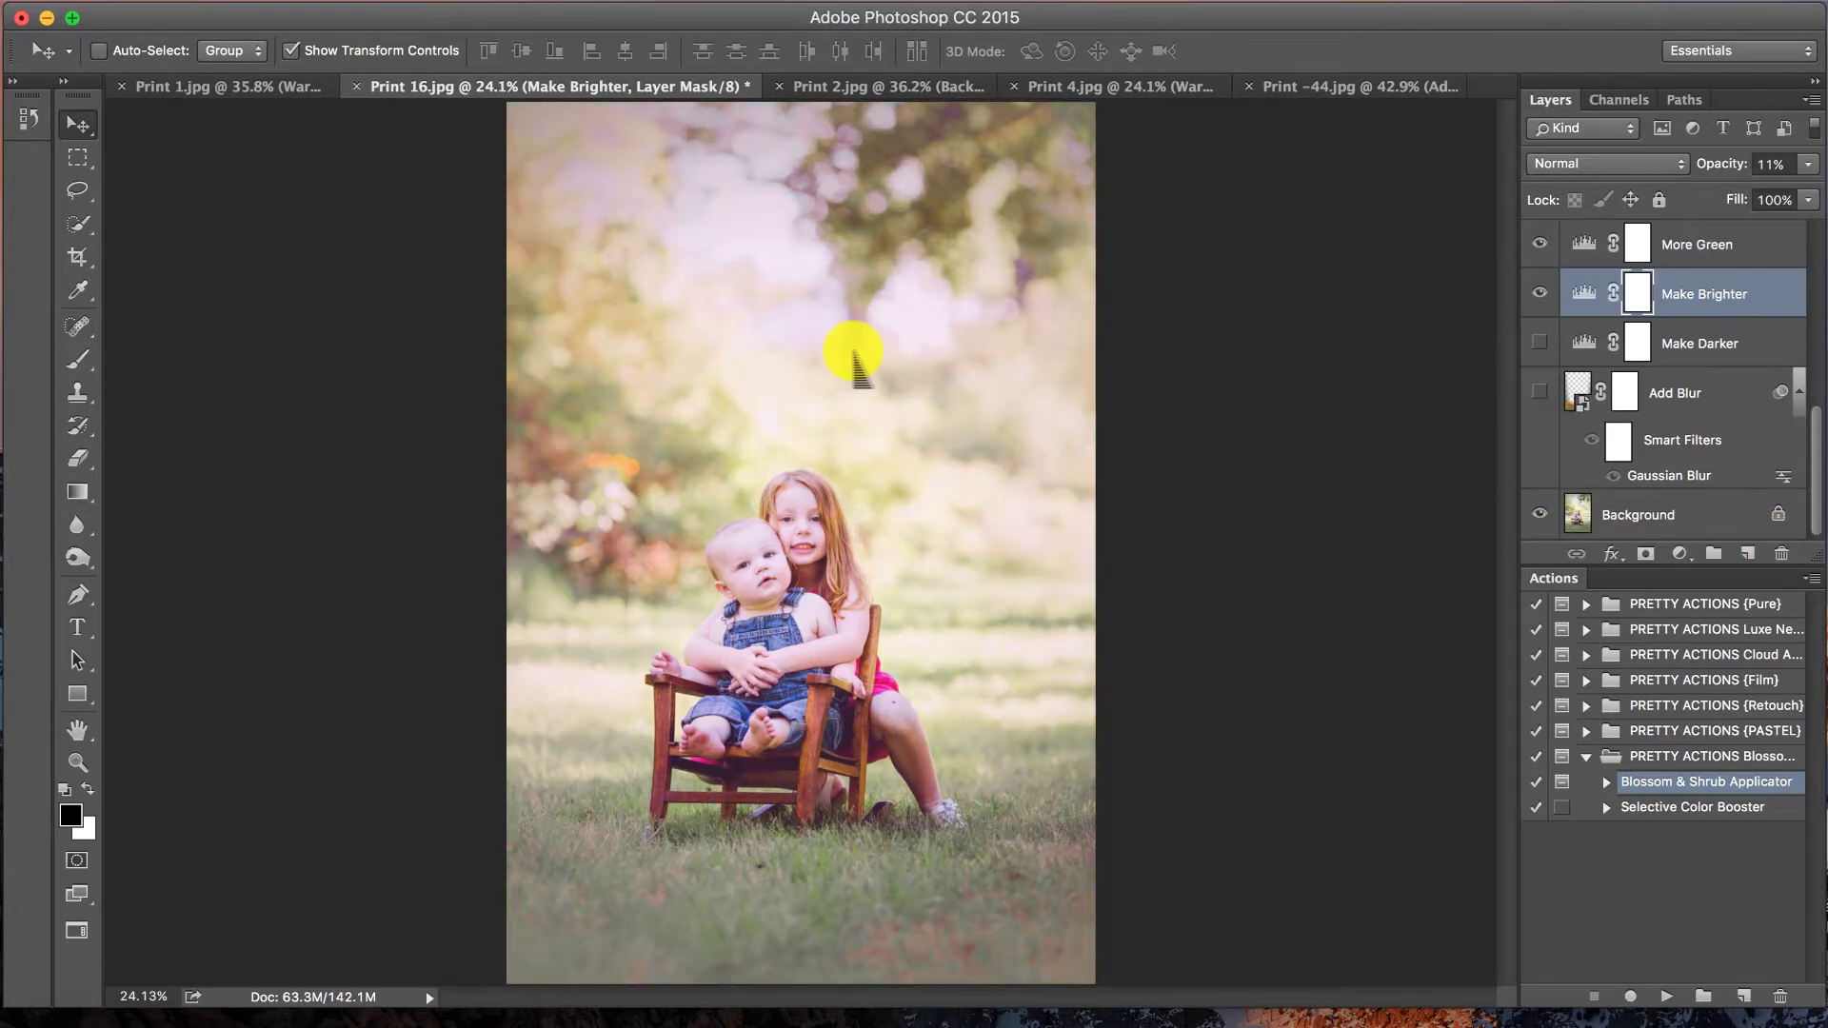
left_click(1705, 236)
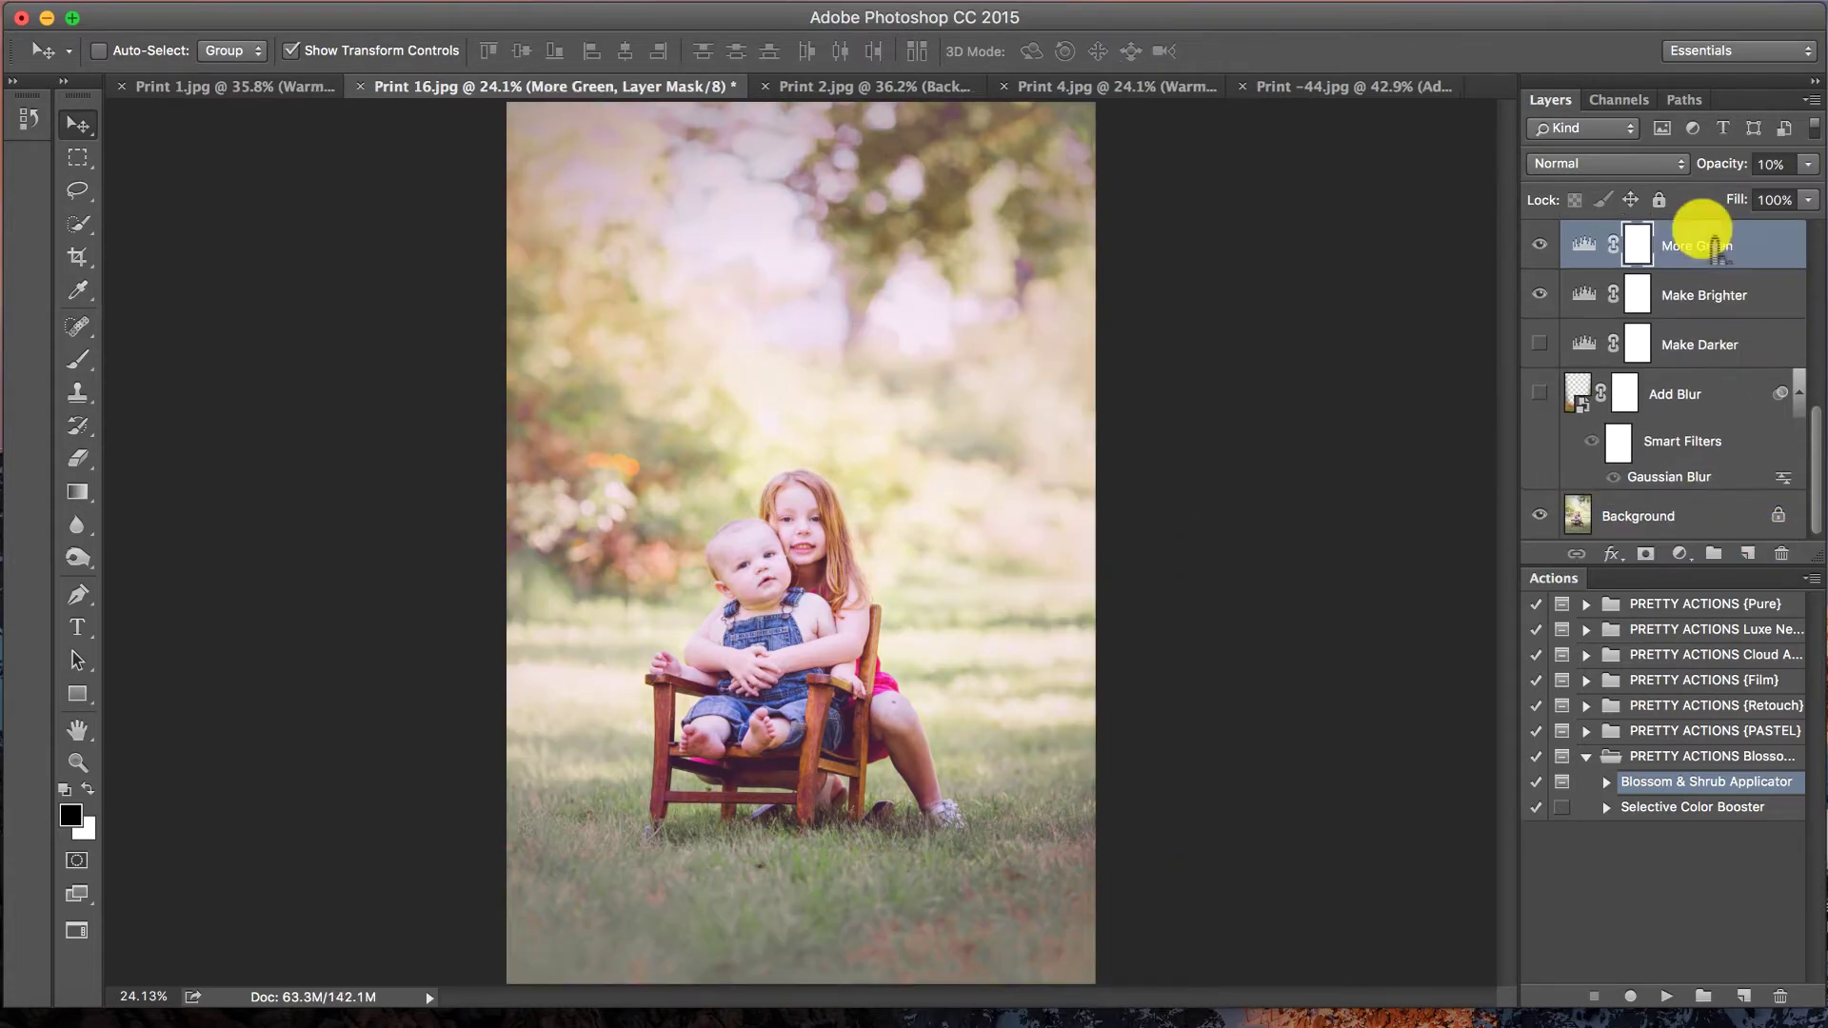
left_click(1746, 452, "shift")
left_click_drag(1756, 467, 1782, 554)
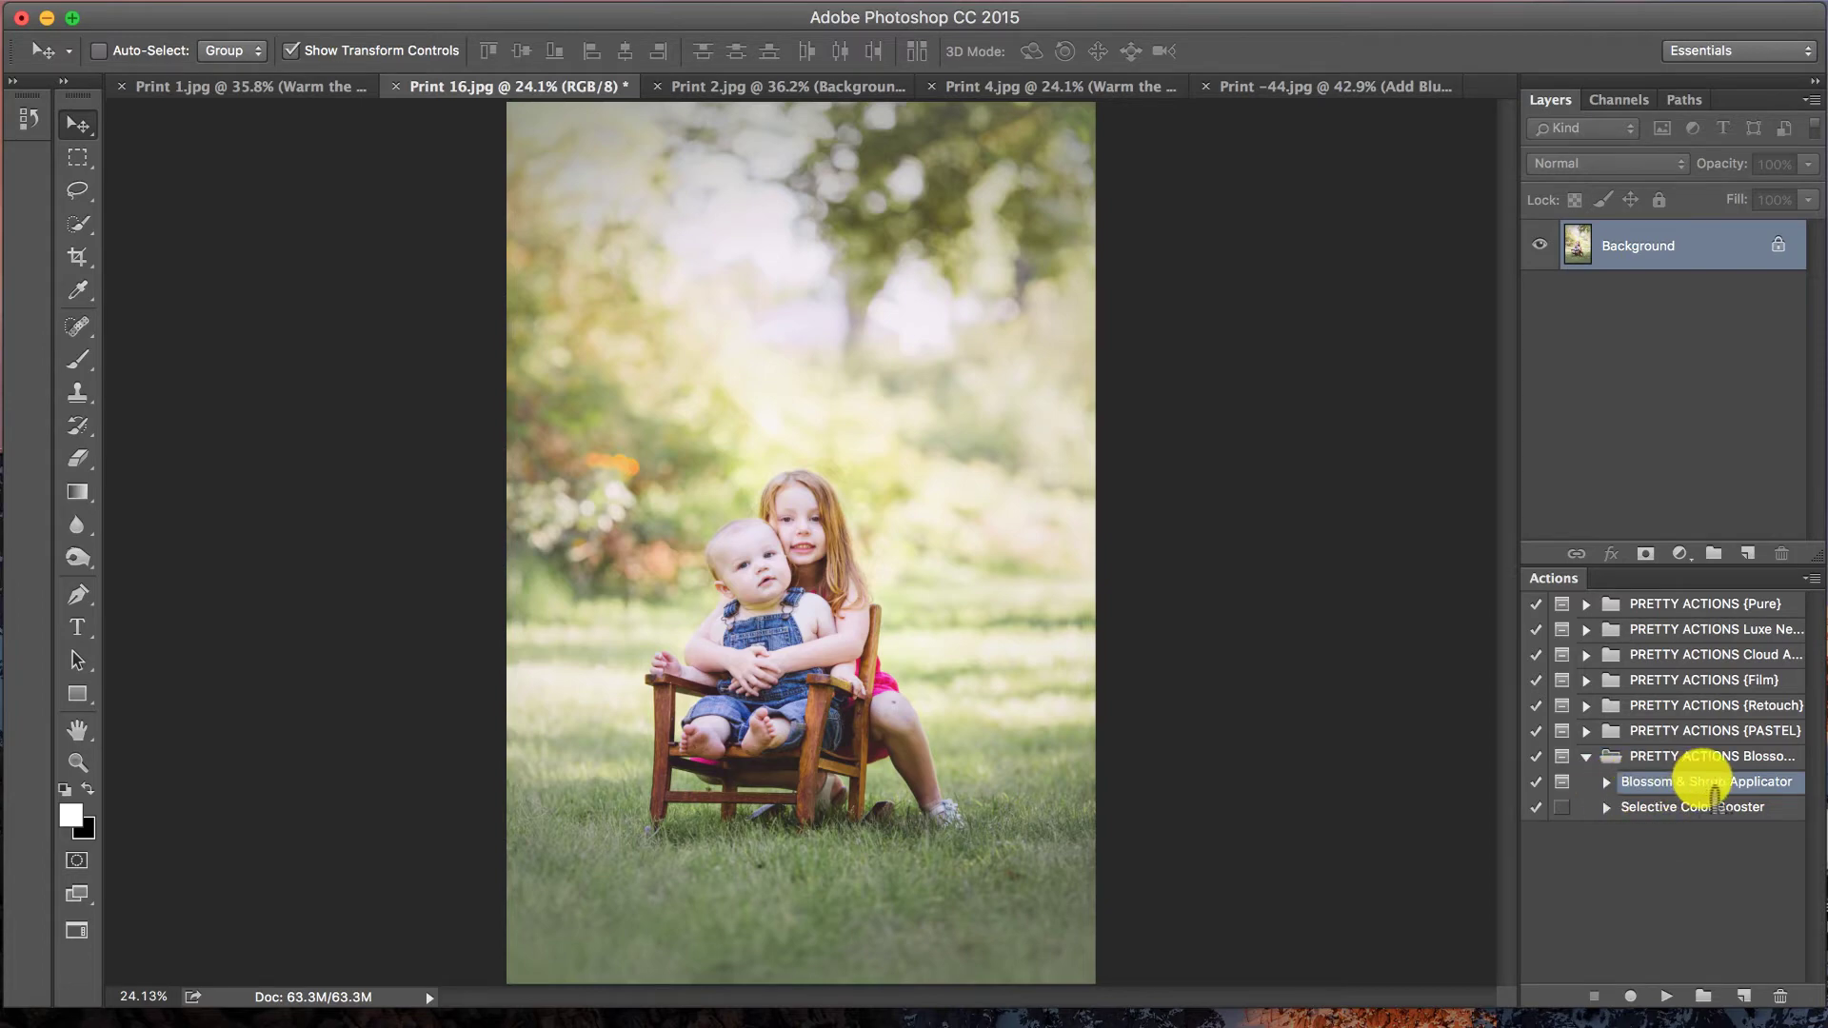
- Run the Blossom & Shrub Applicator action on Print 16.jpg and place the Vertical Blossom 2.png overlay
left_click(1665, 997)
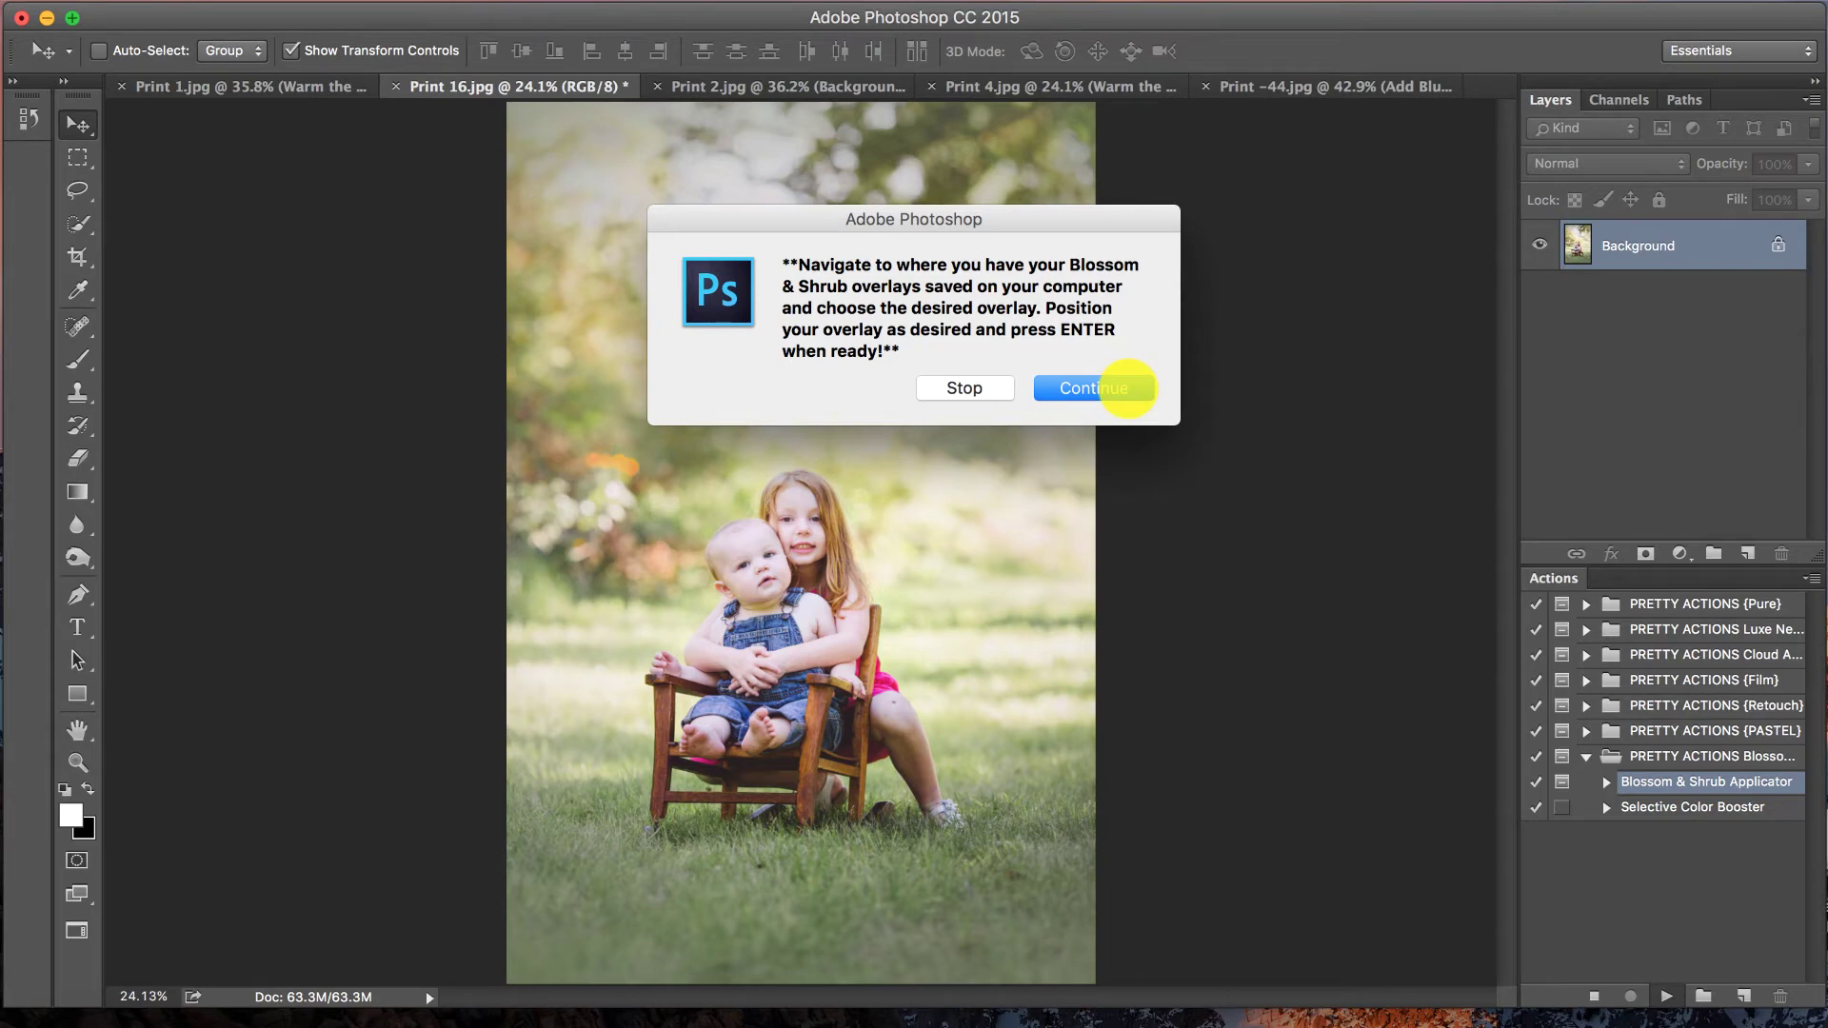
left_click(1129, 387)
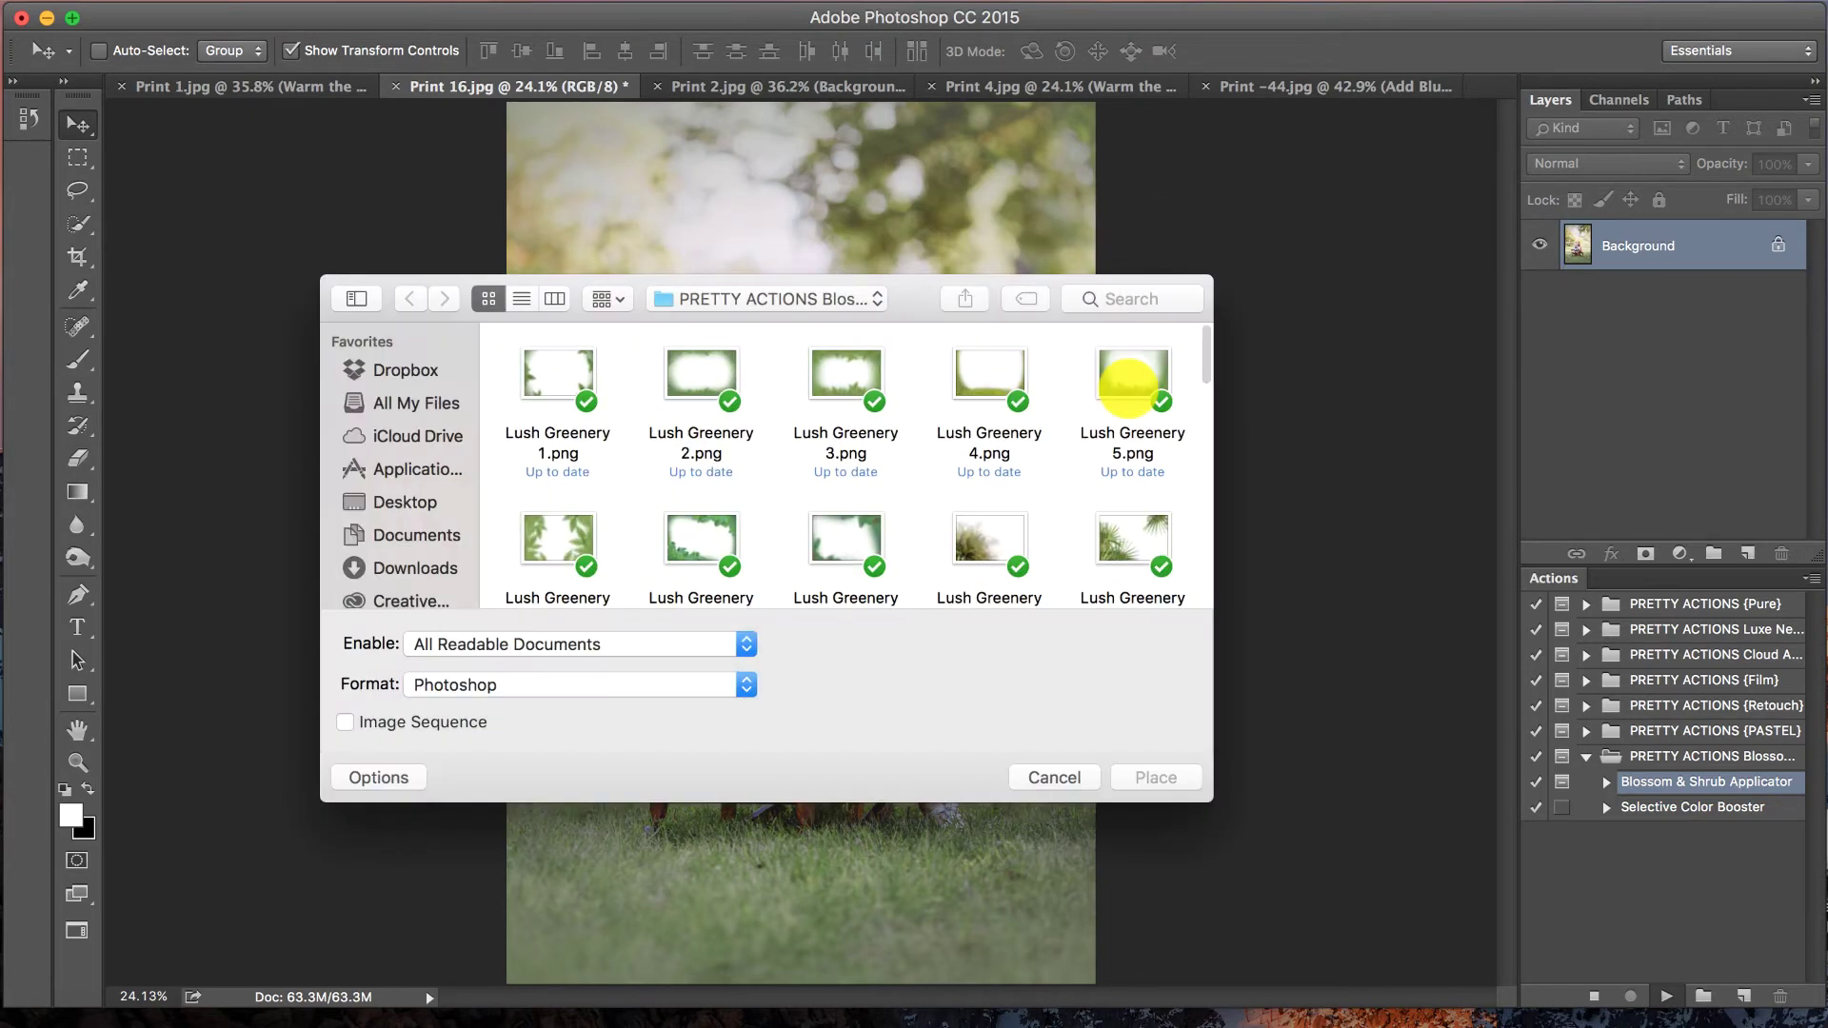
scroll(900, 508, "down", 20)
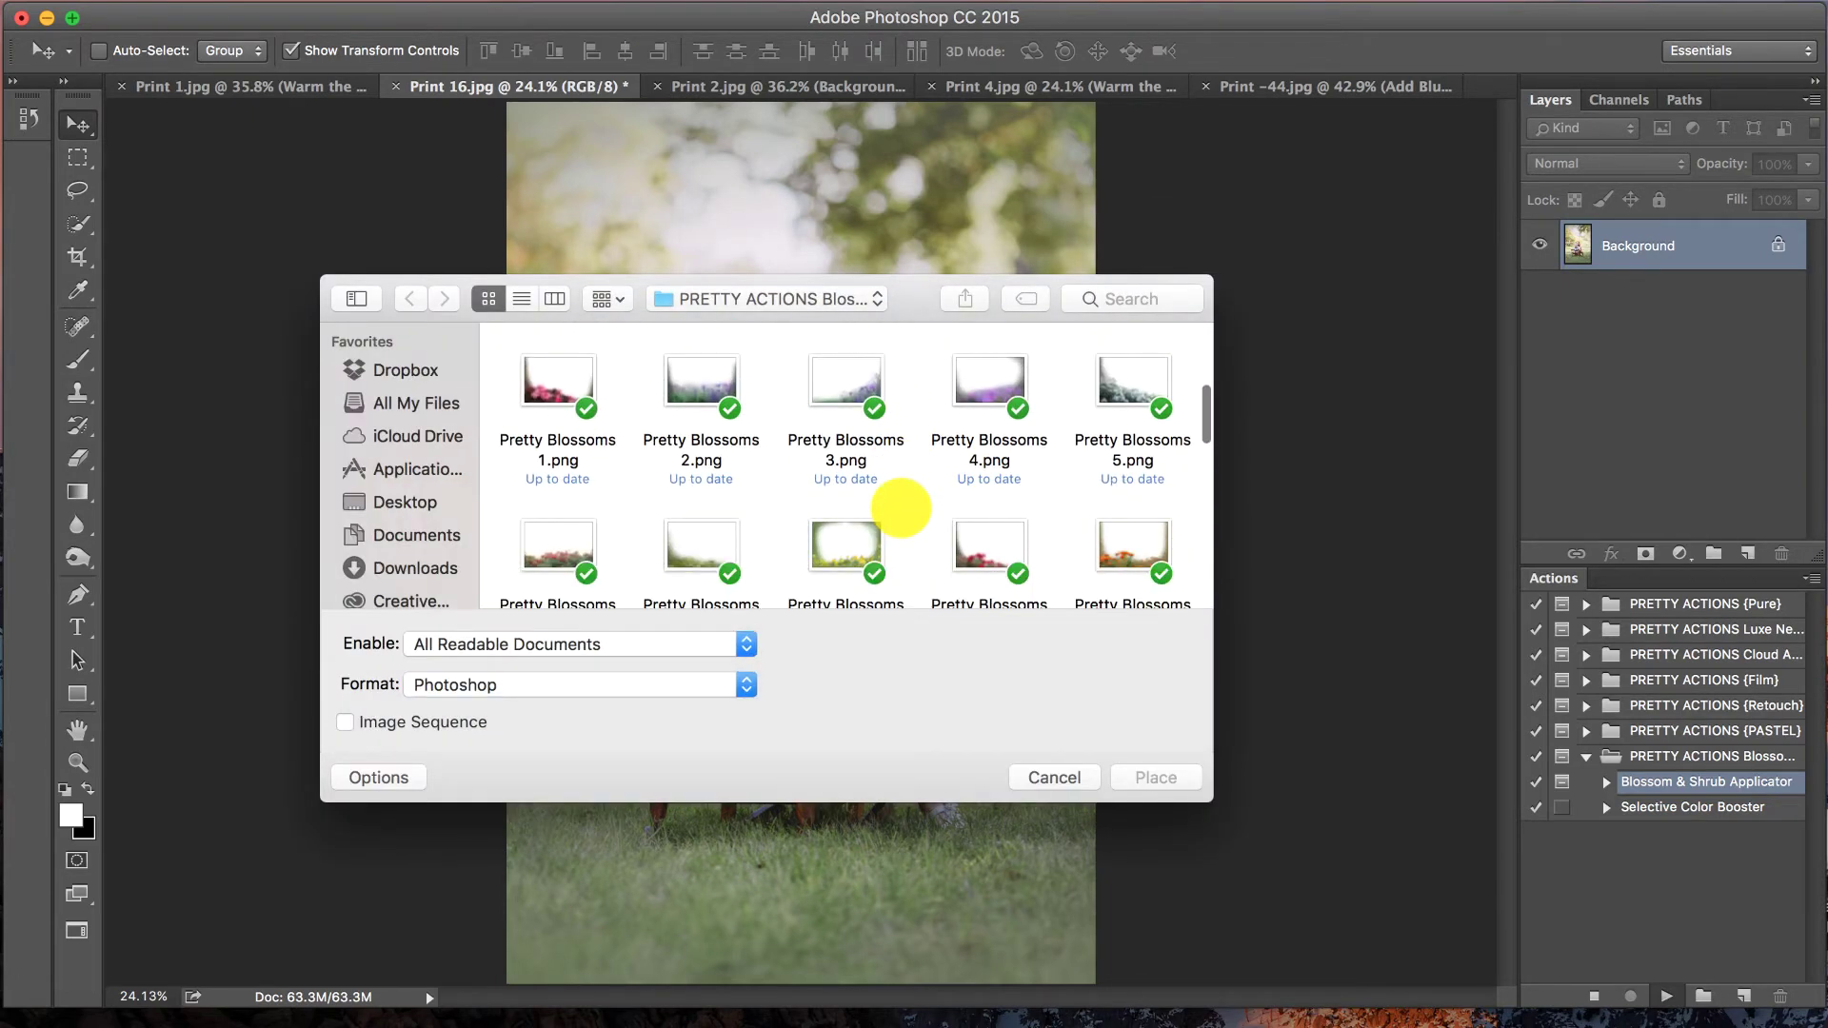
scroll(900, 507, "down", 8)
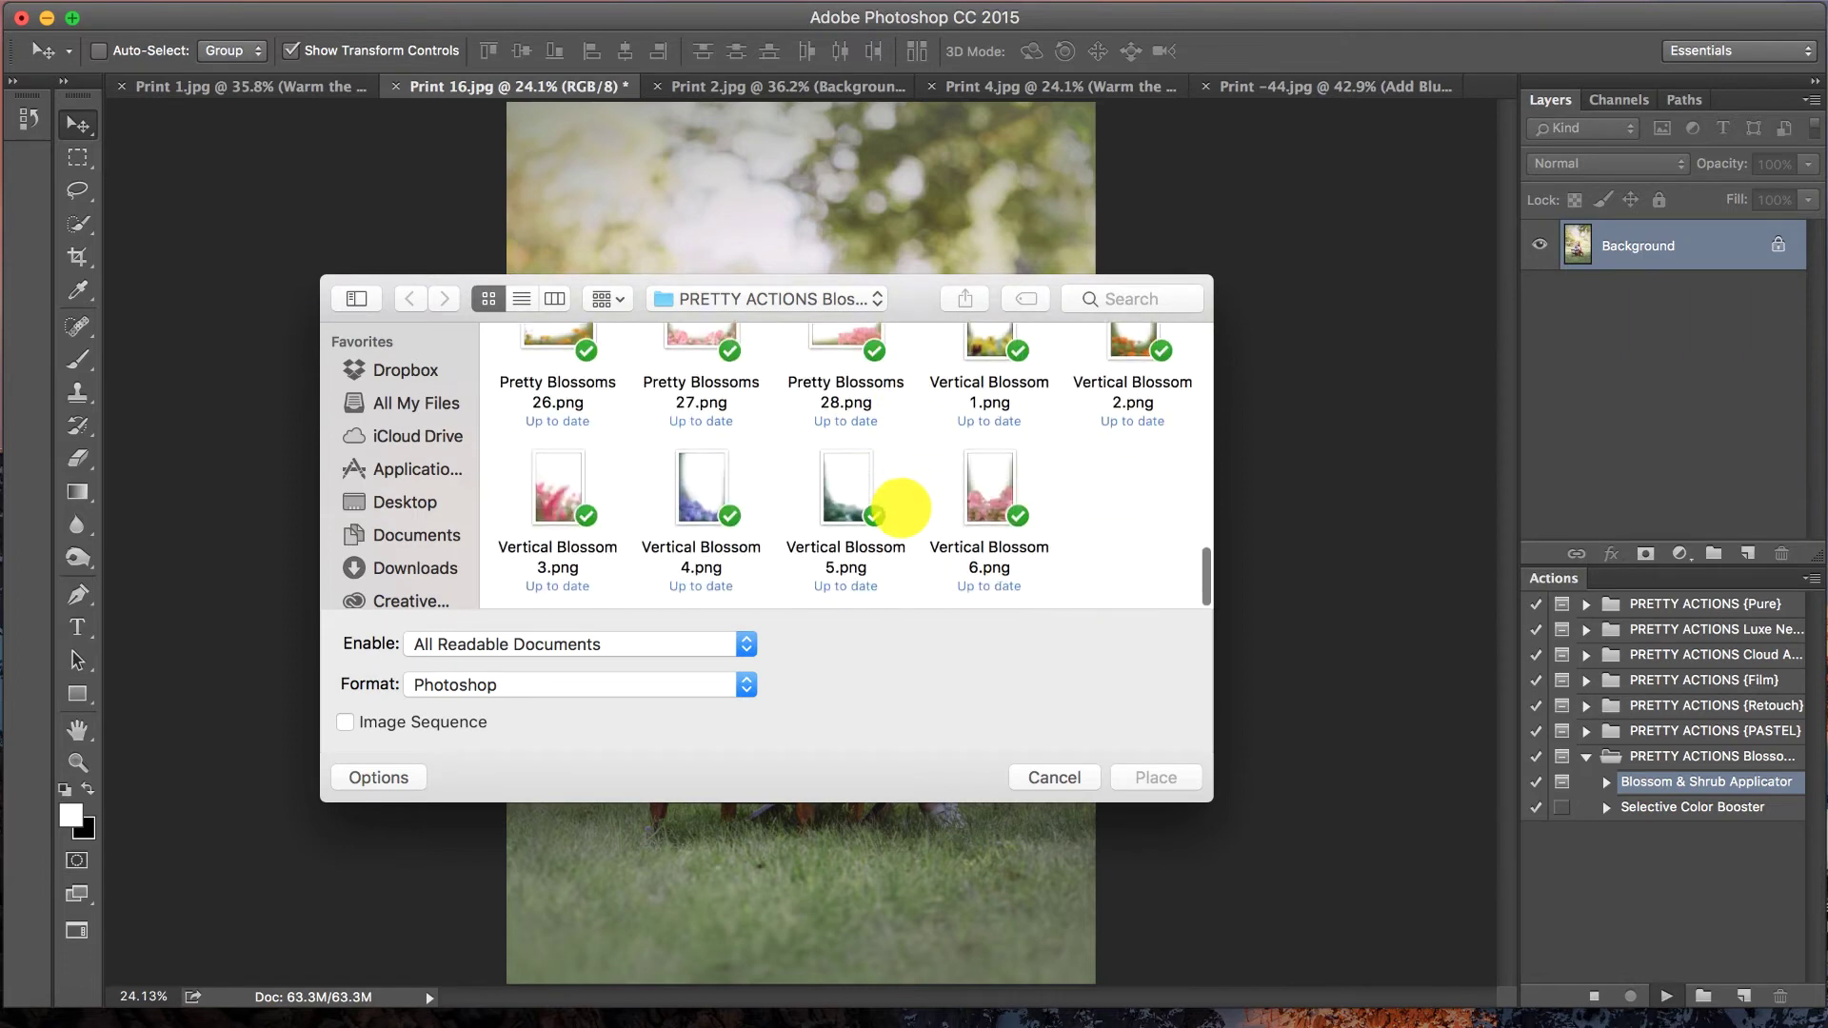
scroll(895, 504, "up", 2)
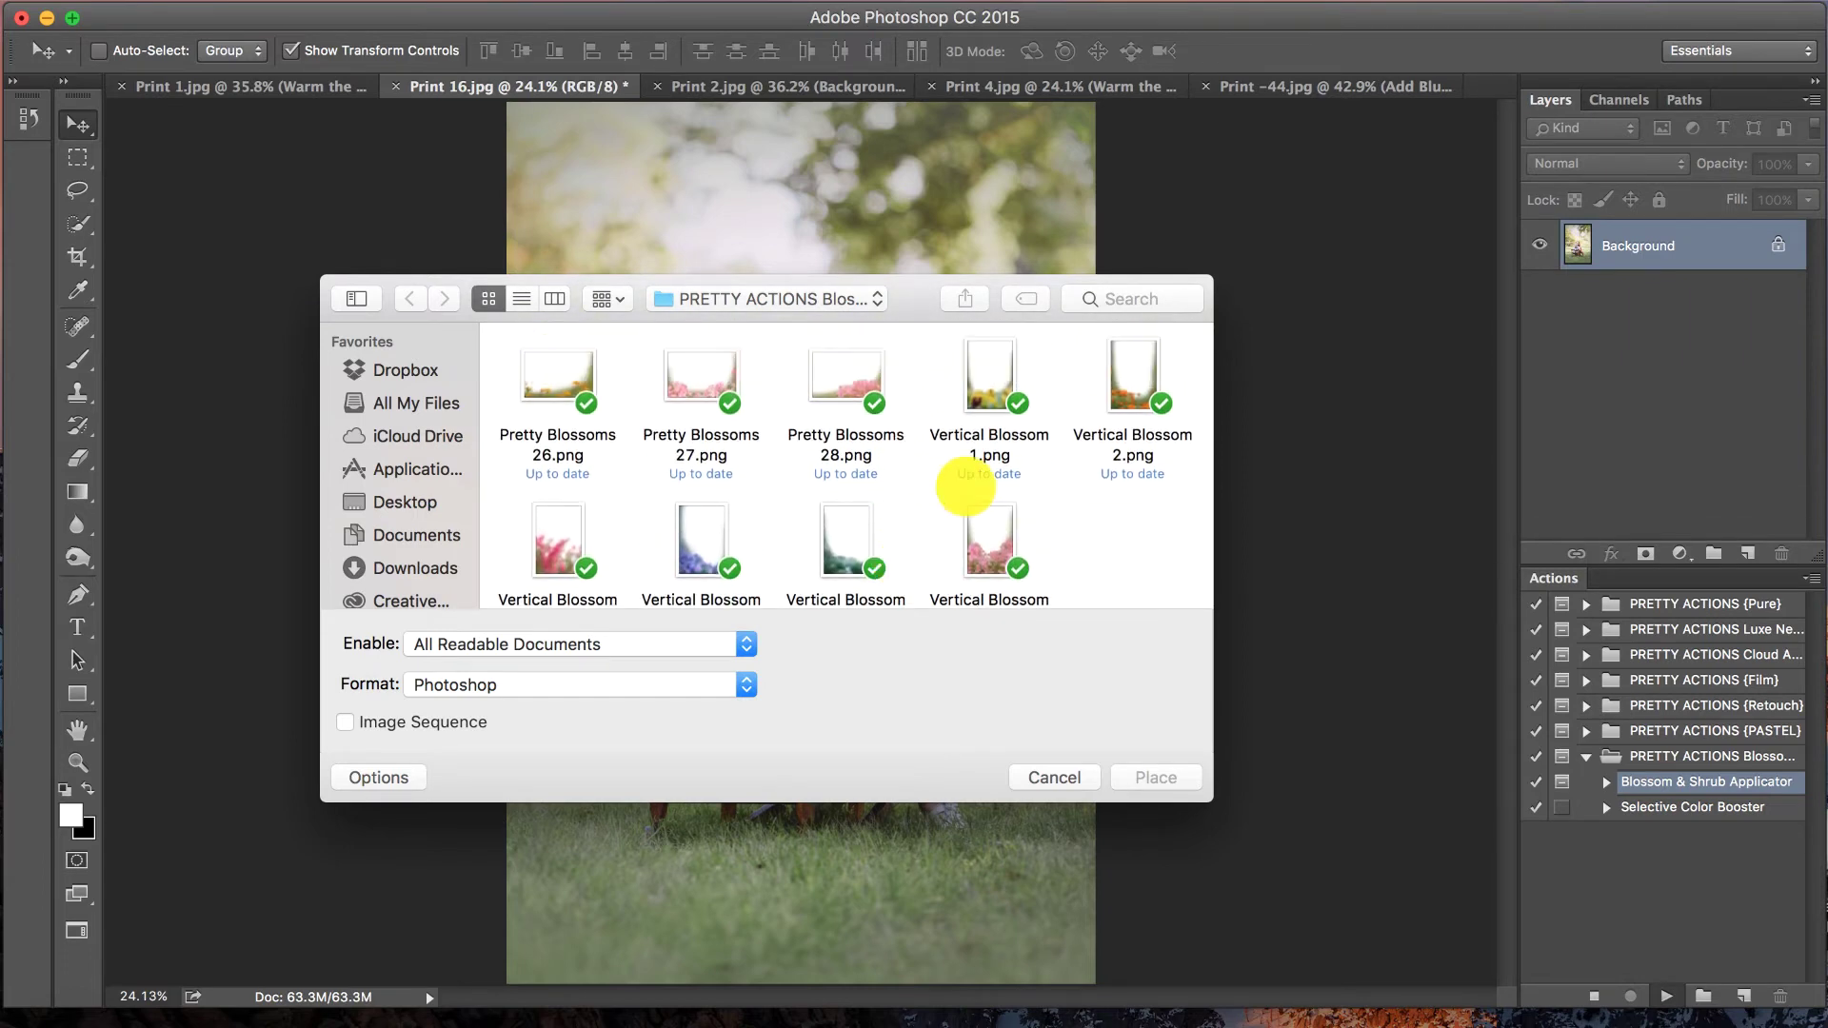
left_click(1135, 362)
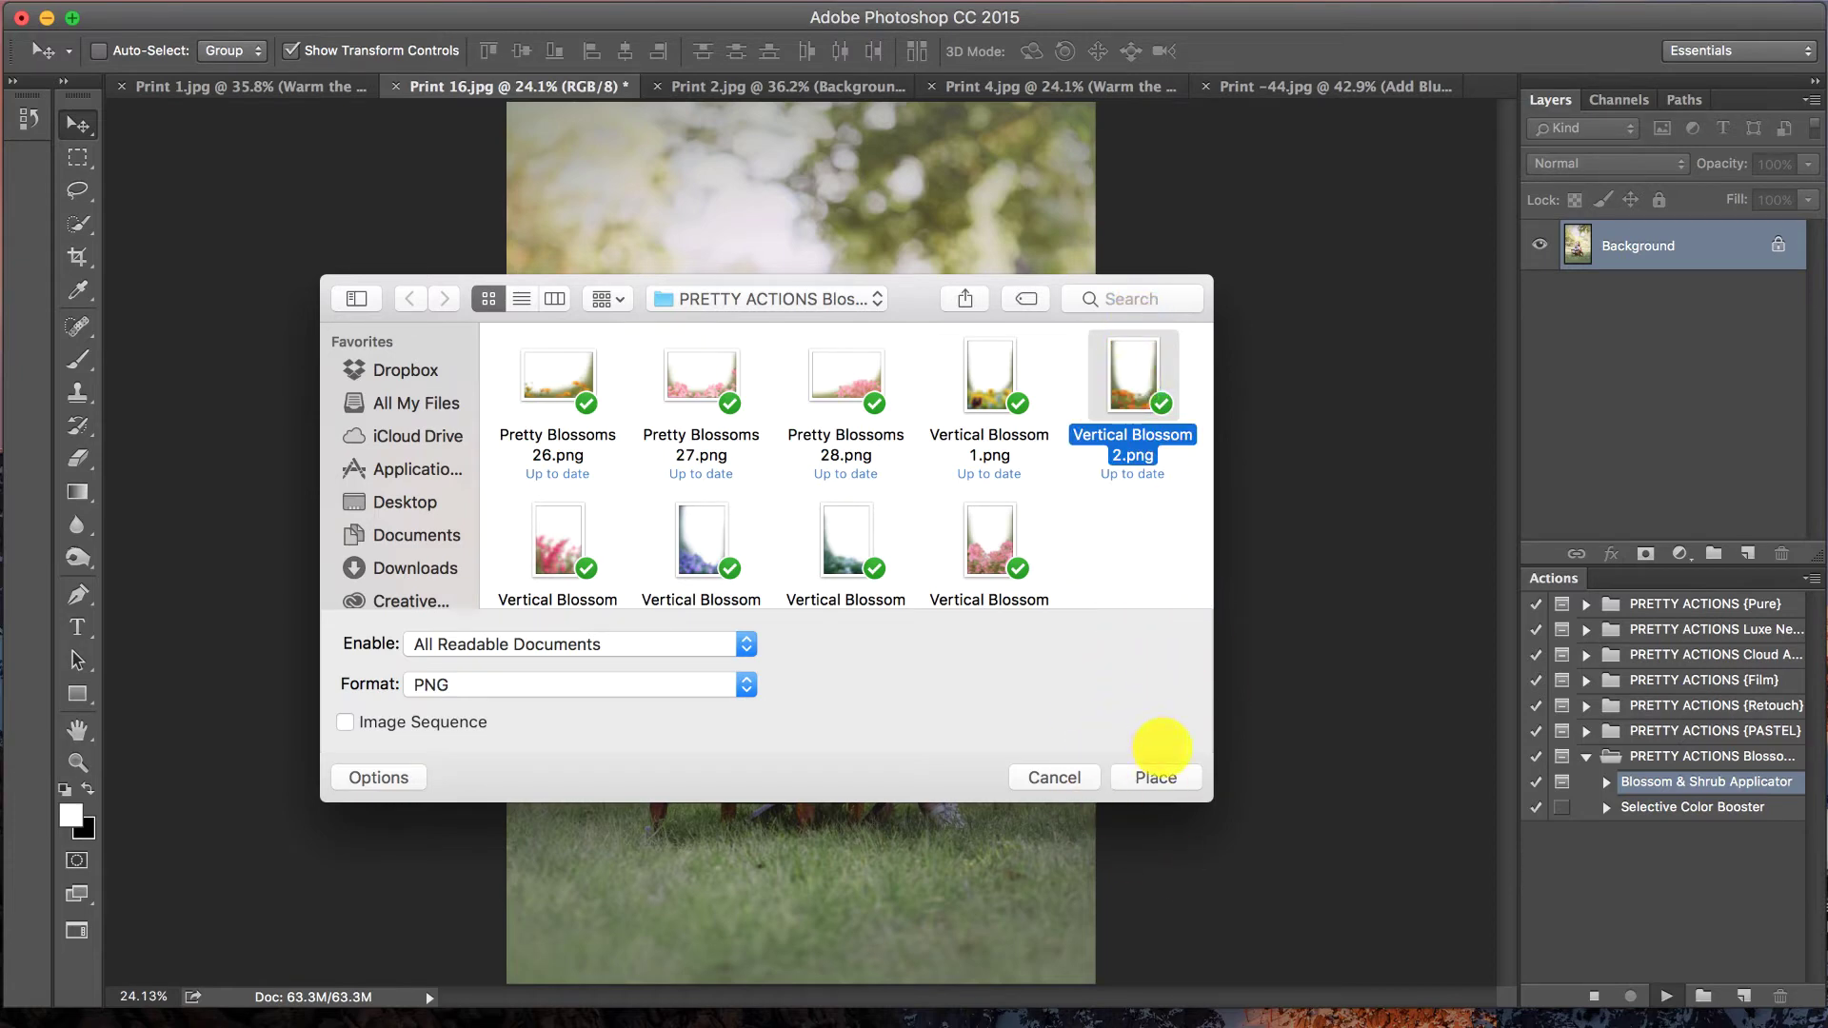
key("Return")
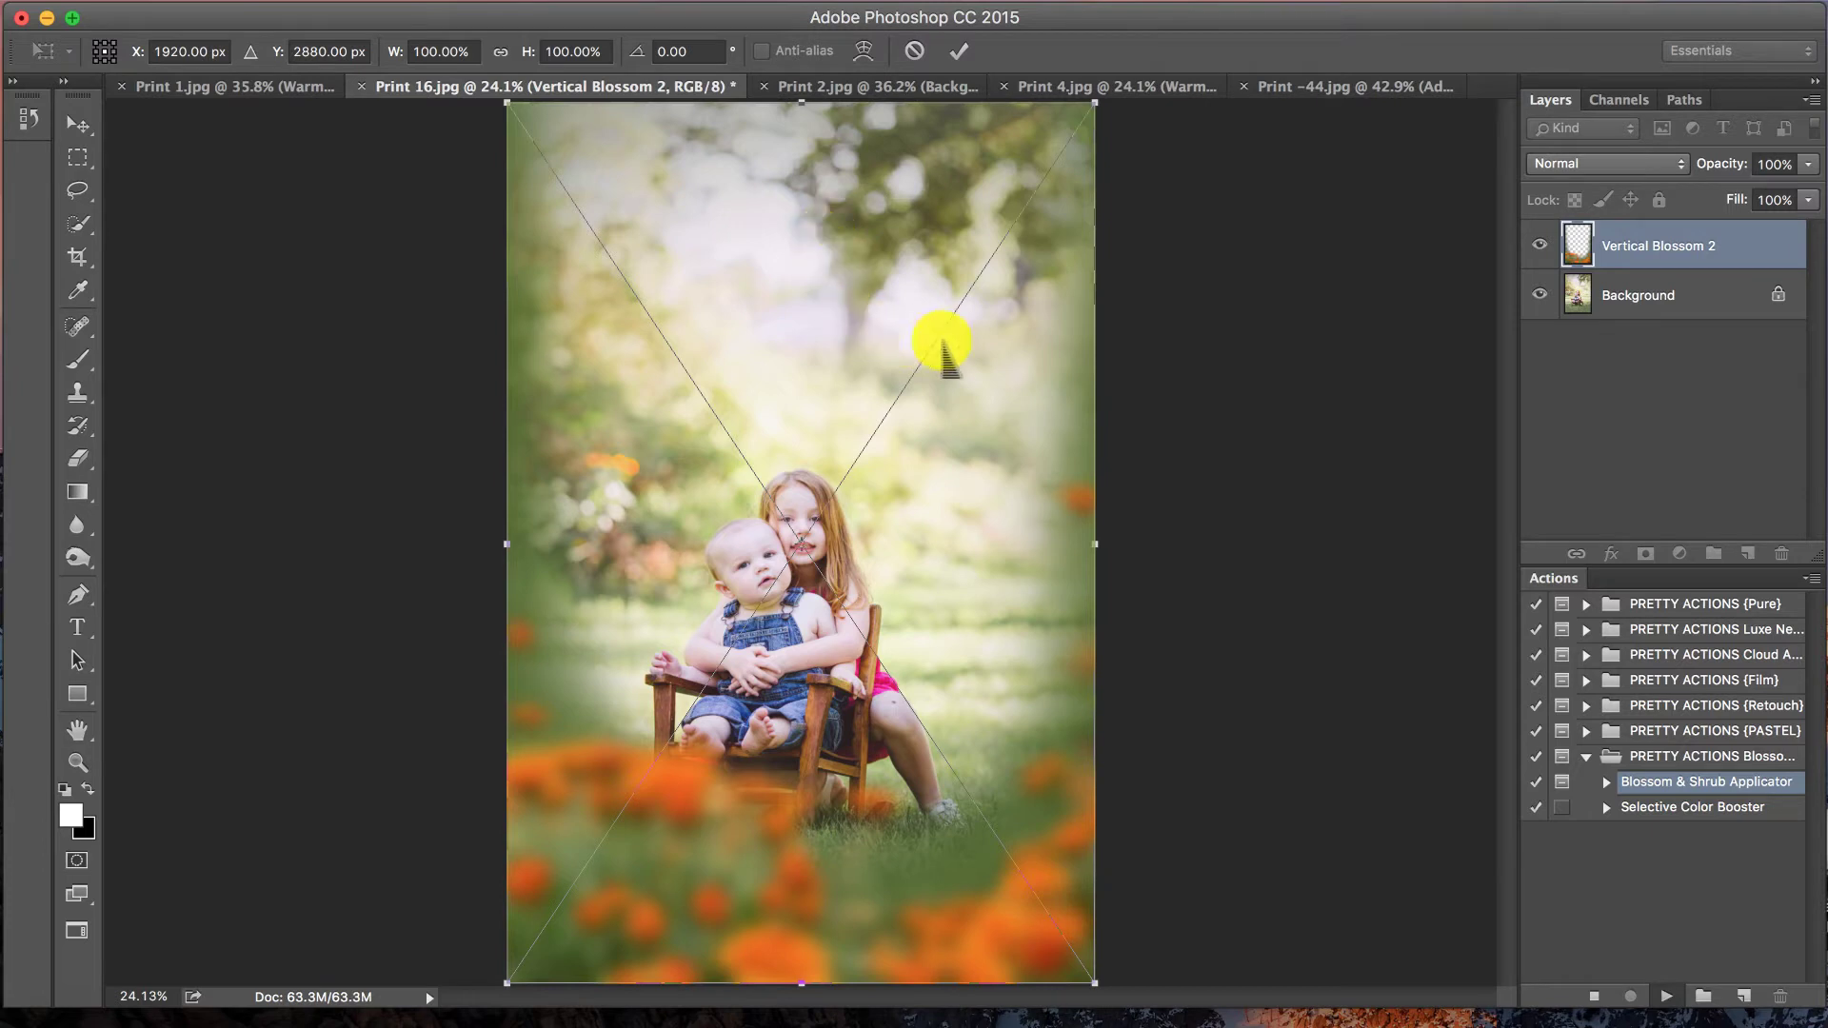
- Move the placed overlay straight down to about Y 3103 px and commit the placement so the action finishes
left_click_drag(937, 341, 941, 387)
left_click_drag(1086, 157, 1085, 148)
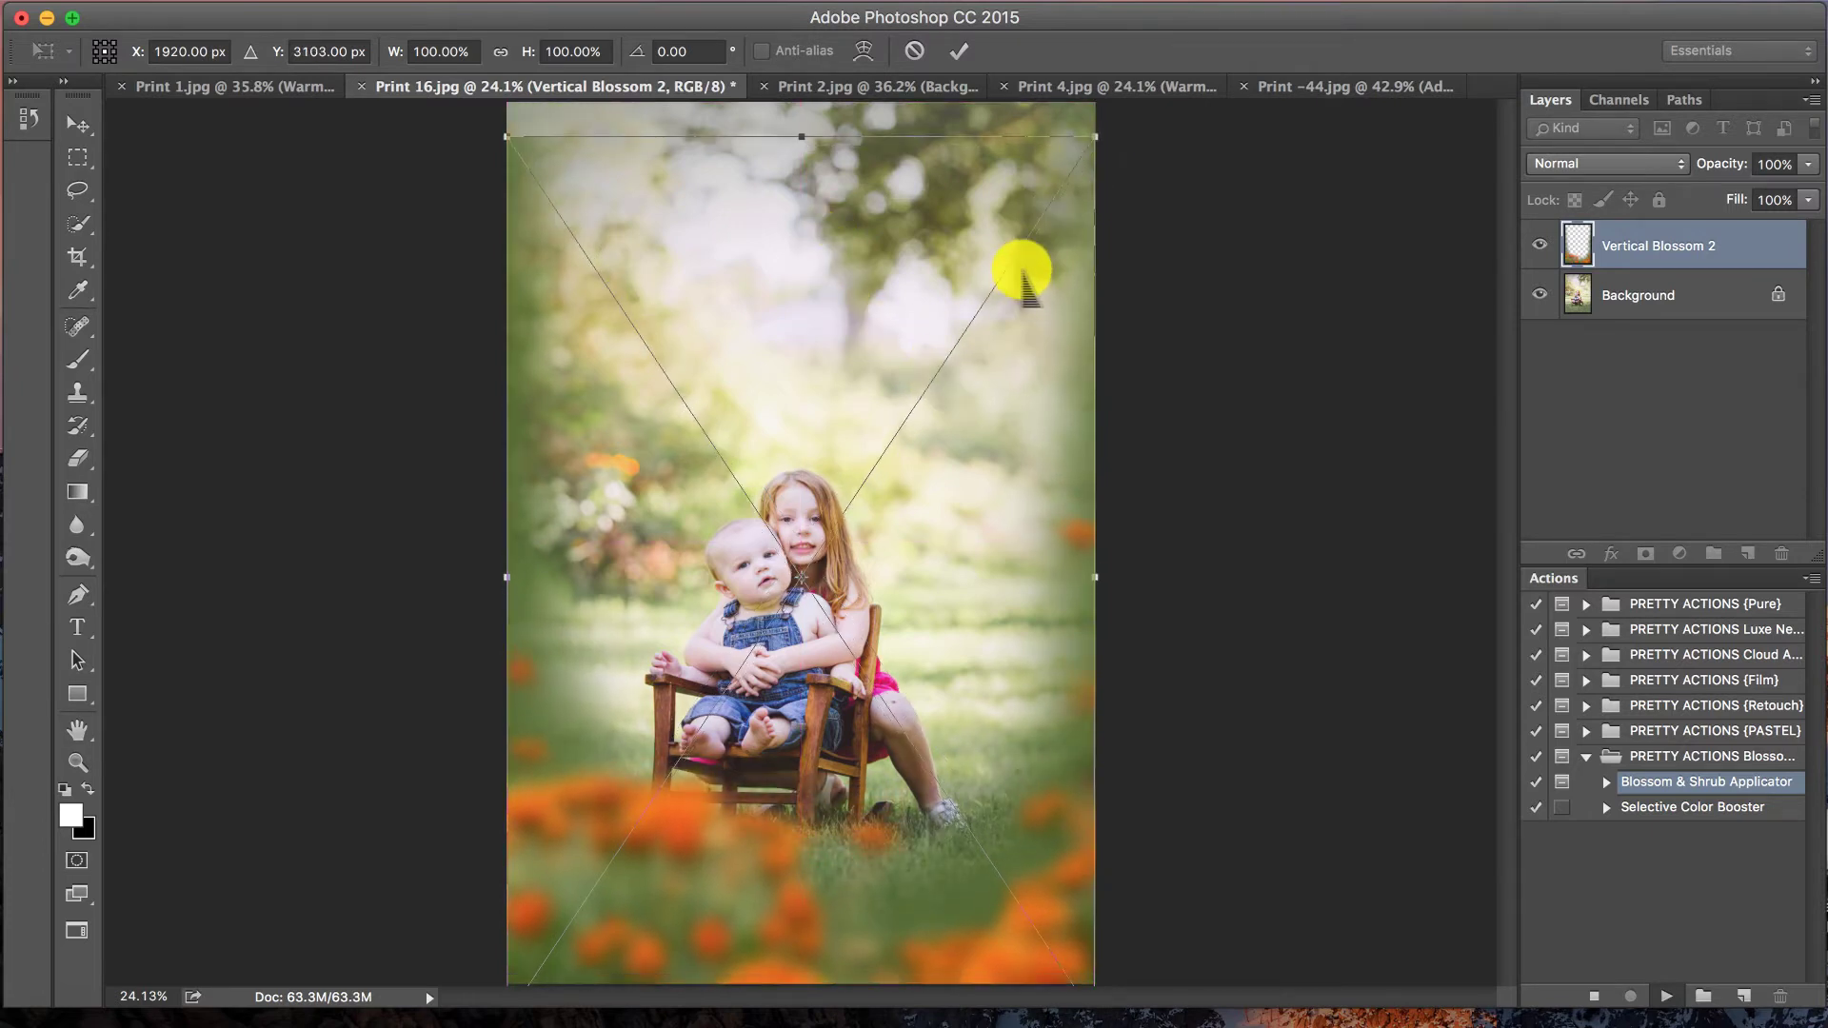
double_click(1022, 269)
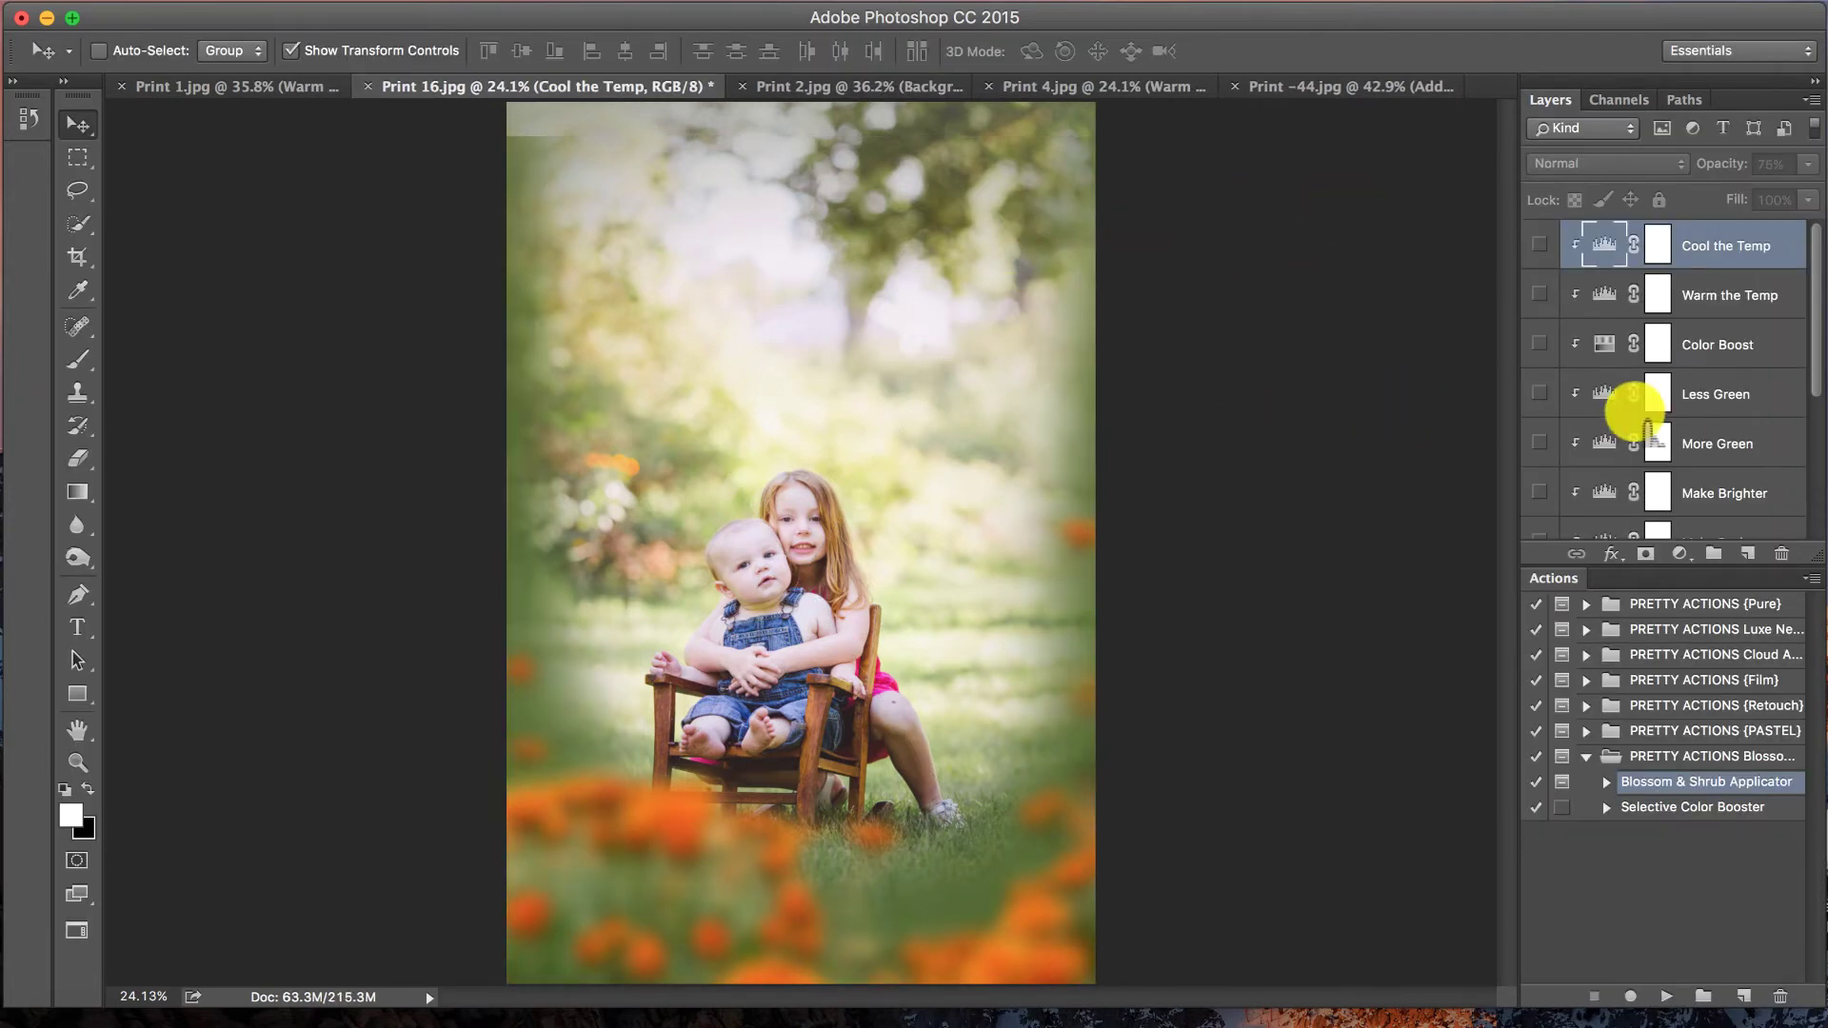
- Fade the overlay's hard top edge by painting black on the Blossom Overlay mask with the Brush tool at 36% opacity
scroll(1624, 407, "down", 5)
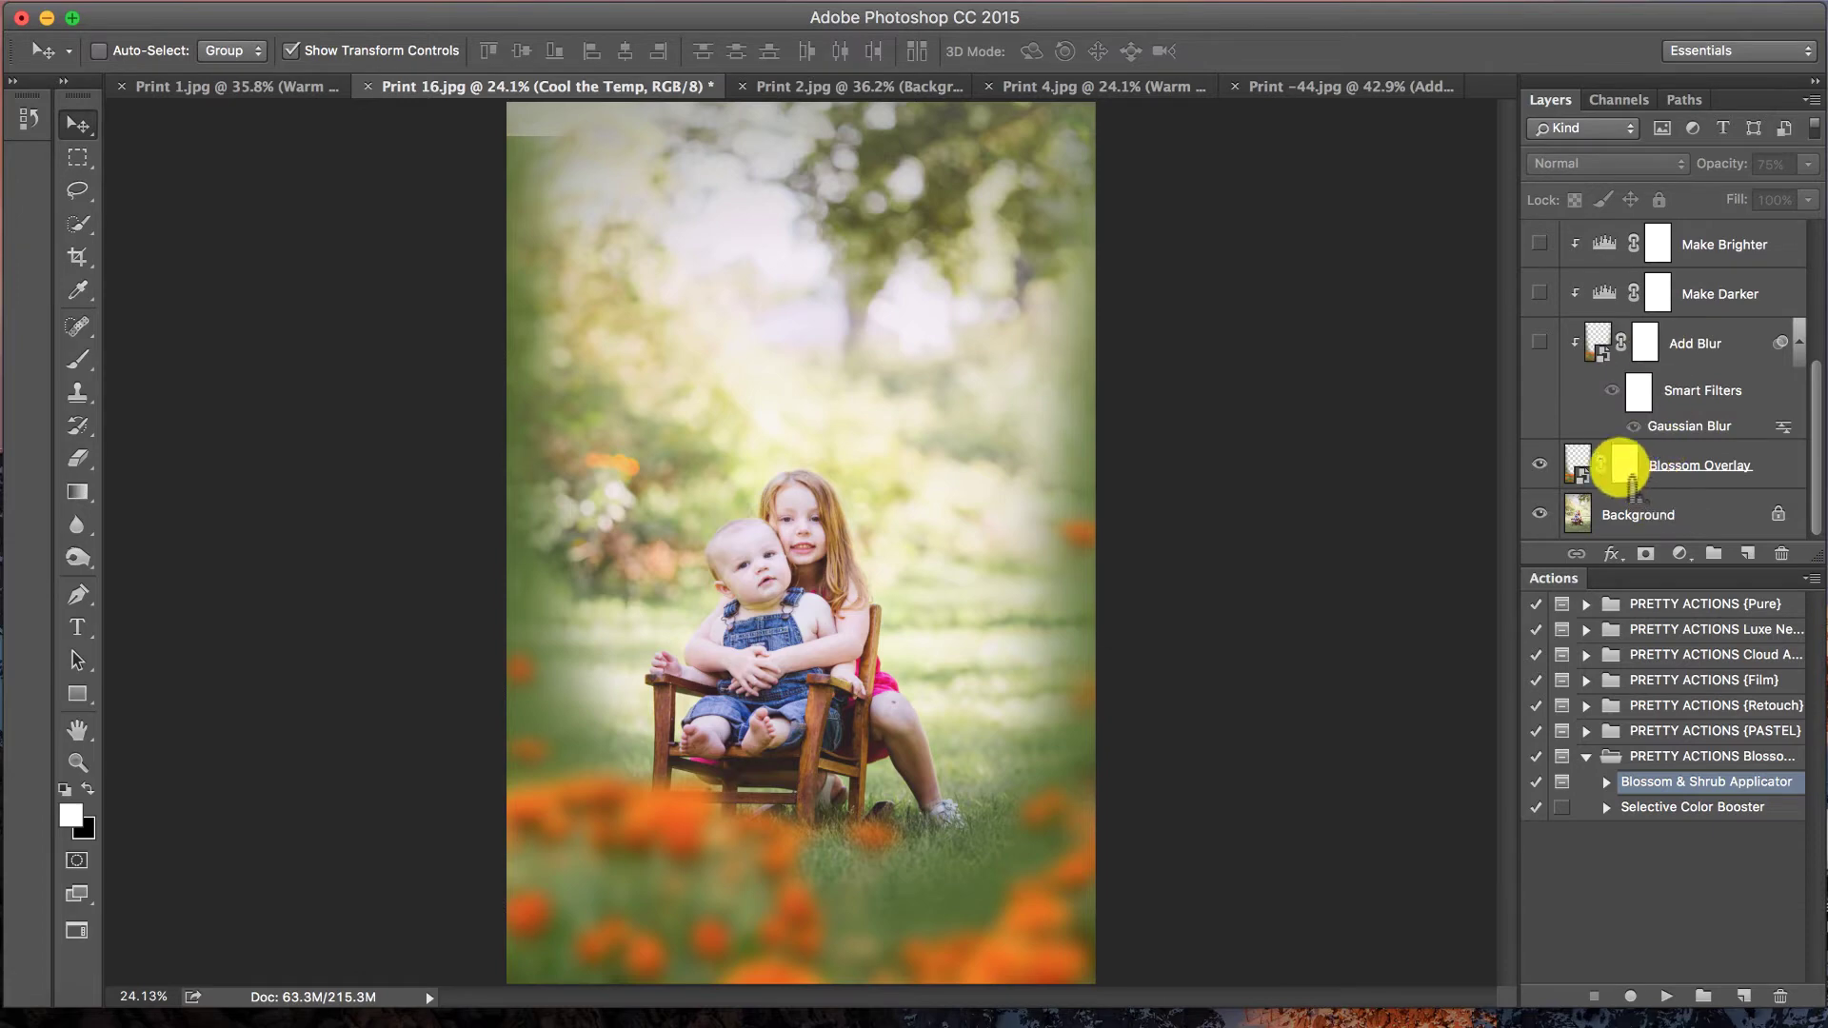
left_click(1713, 467)
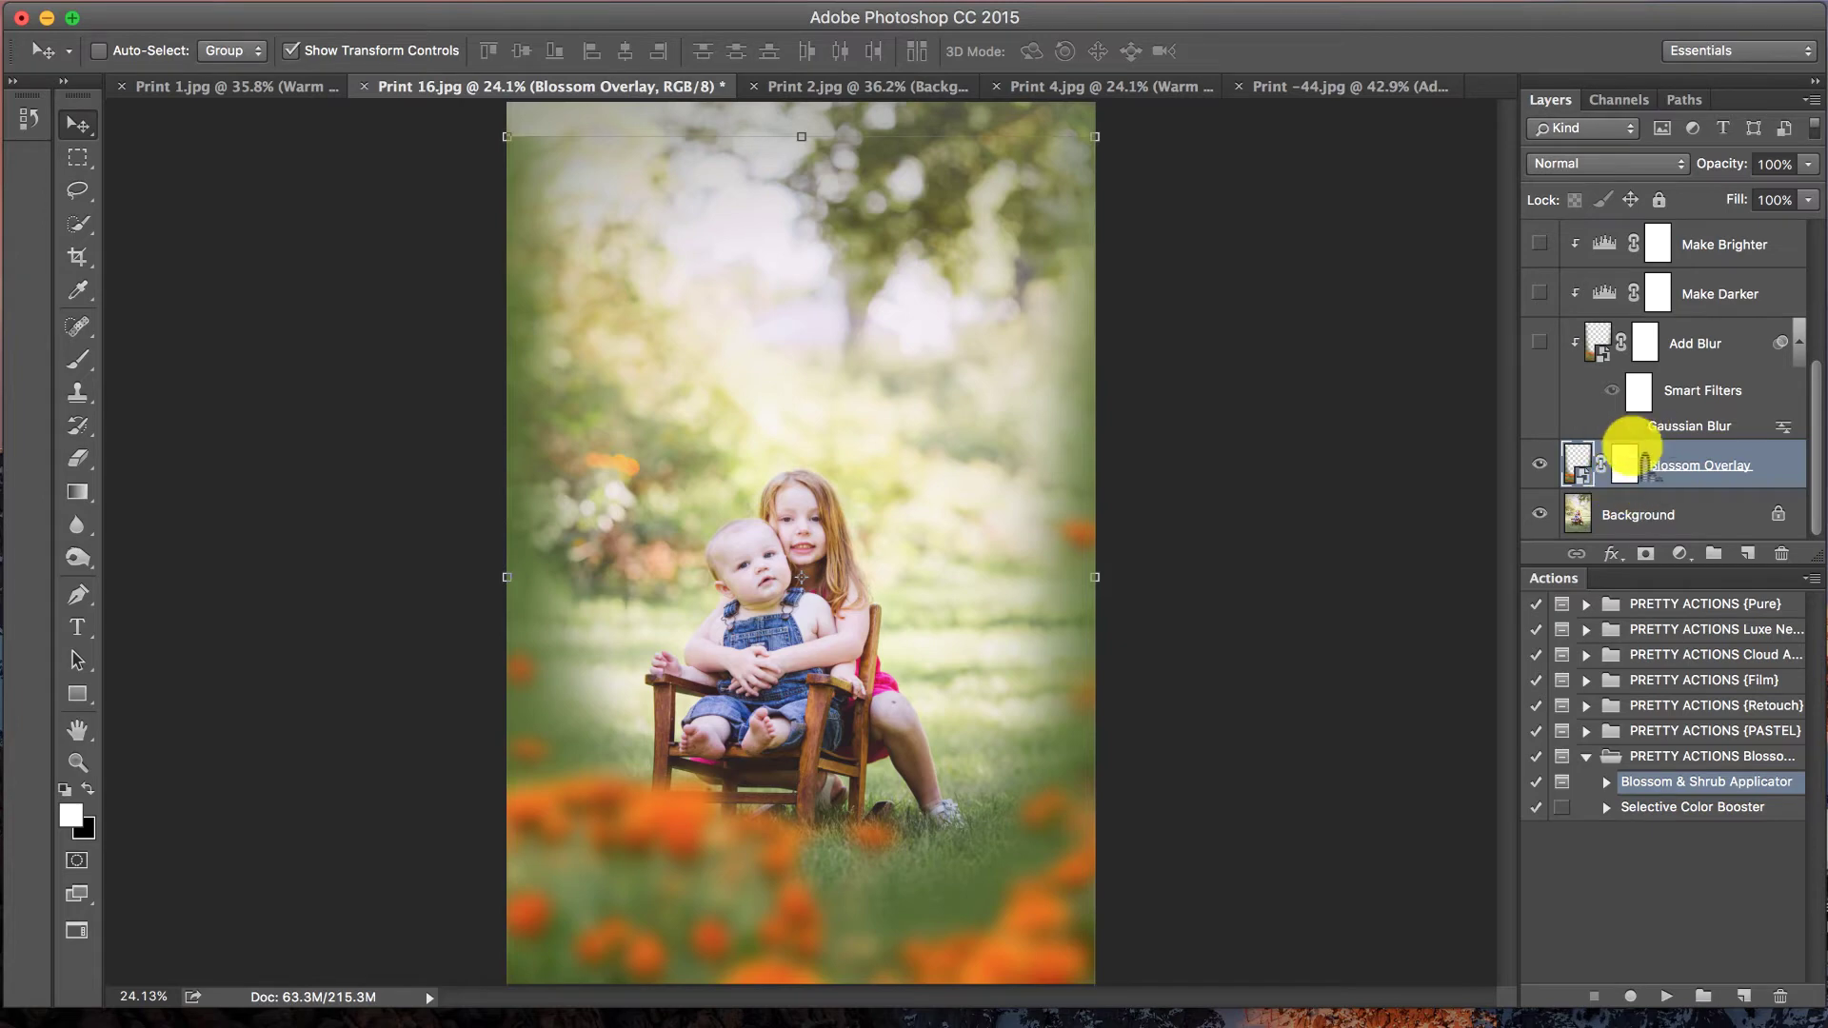
left_click(1626, 459)
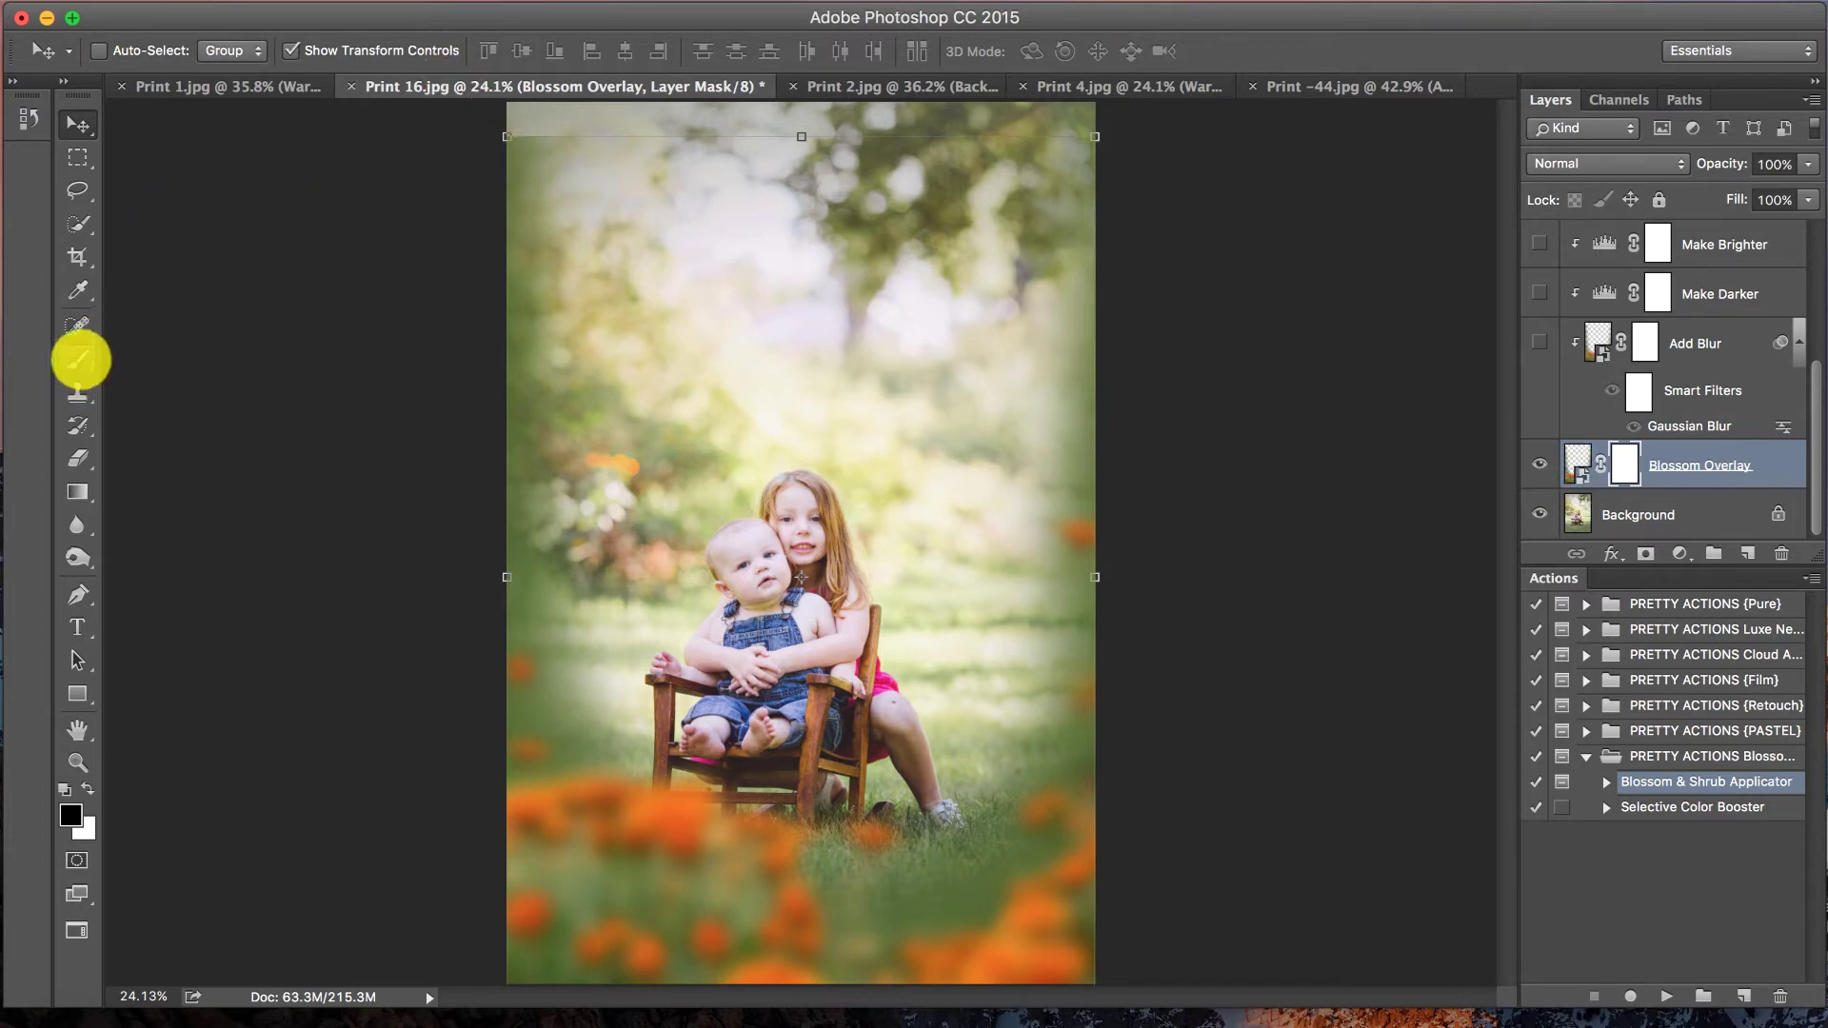
left_click(80, 360)
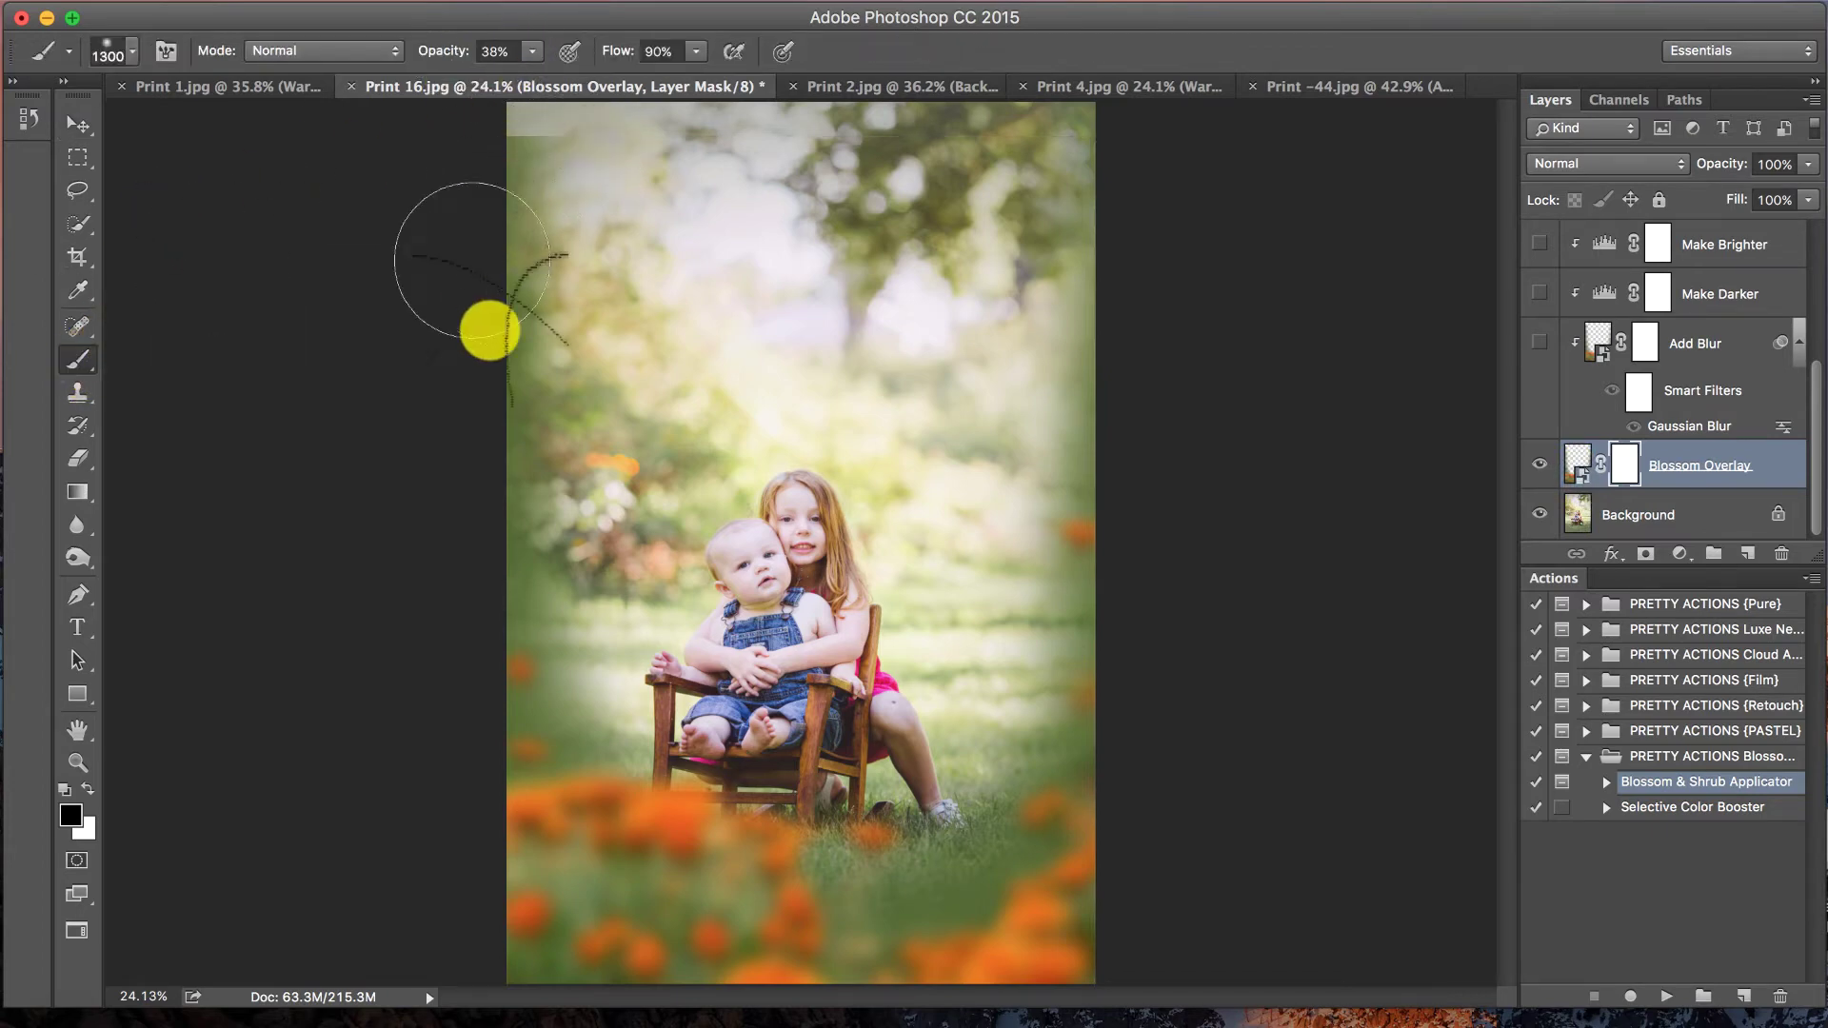
mouse_move(489, 330)
left_mouse_down()
mouse_move(530, 184)
mouse_move(530, 225)
mouse_move(543, 196)
mouse_move(623, 200)
mouse_move(714, 457)
mouse_move(535, 155)
mouse_move(522, 203)
mouse_move(532, 216)
mouse_move(526, 171)
mouse_move(547, 163)
mouse_move(518, 176)
mouse_move(637, 187)
mouse_move(551, 173)
mouse_move(583, 162)
mouse_move(555, 171)
mouse_move(559, 155)
mouse_move(632, 294)
mouse_move(123, 102)
mouse_move(575, 110)
mouse_move(566, 98)
mouse_move(902, 294)
mouse_move(175, 400)
mouse_move(1630, 462)
mouse_move(510, 294)
mouse_move(1628, 462)
mouse_move(460, 368)
mouse_move(76, 368)
left_mouse_up()
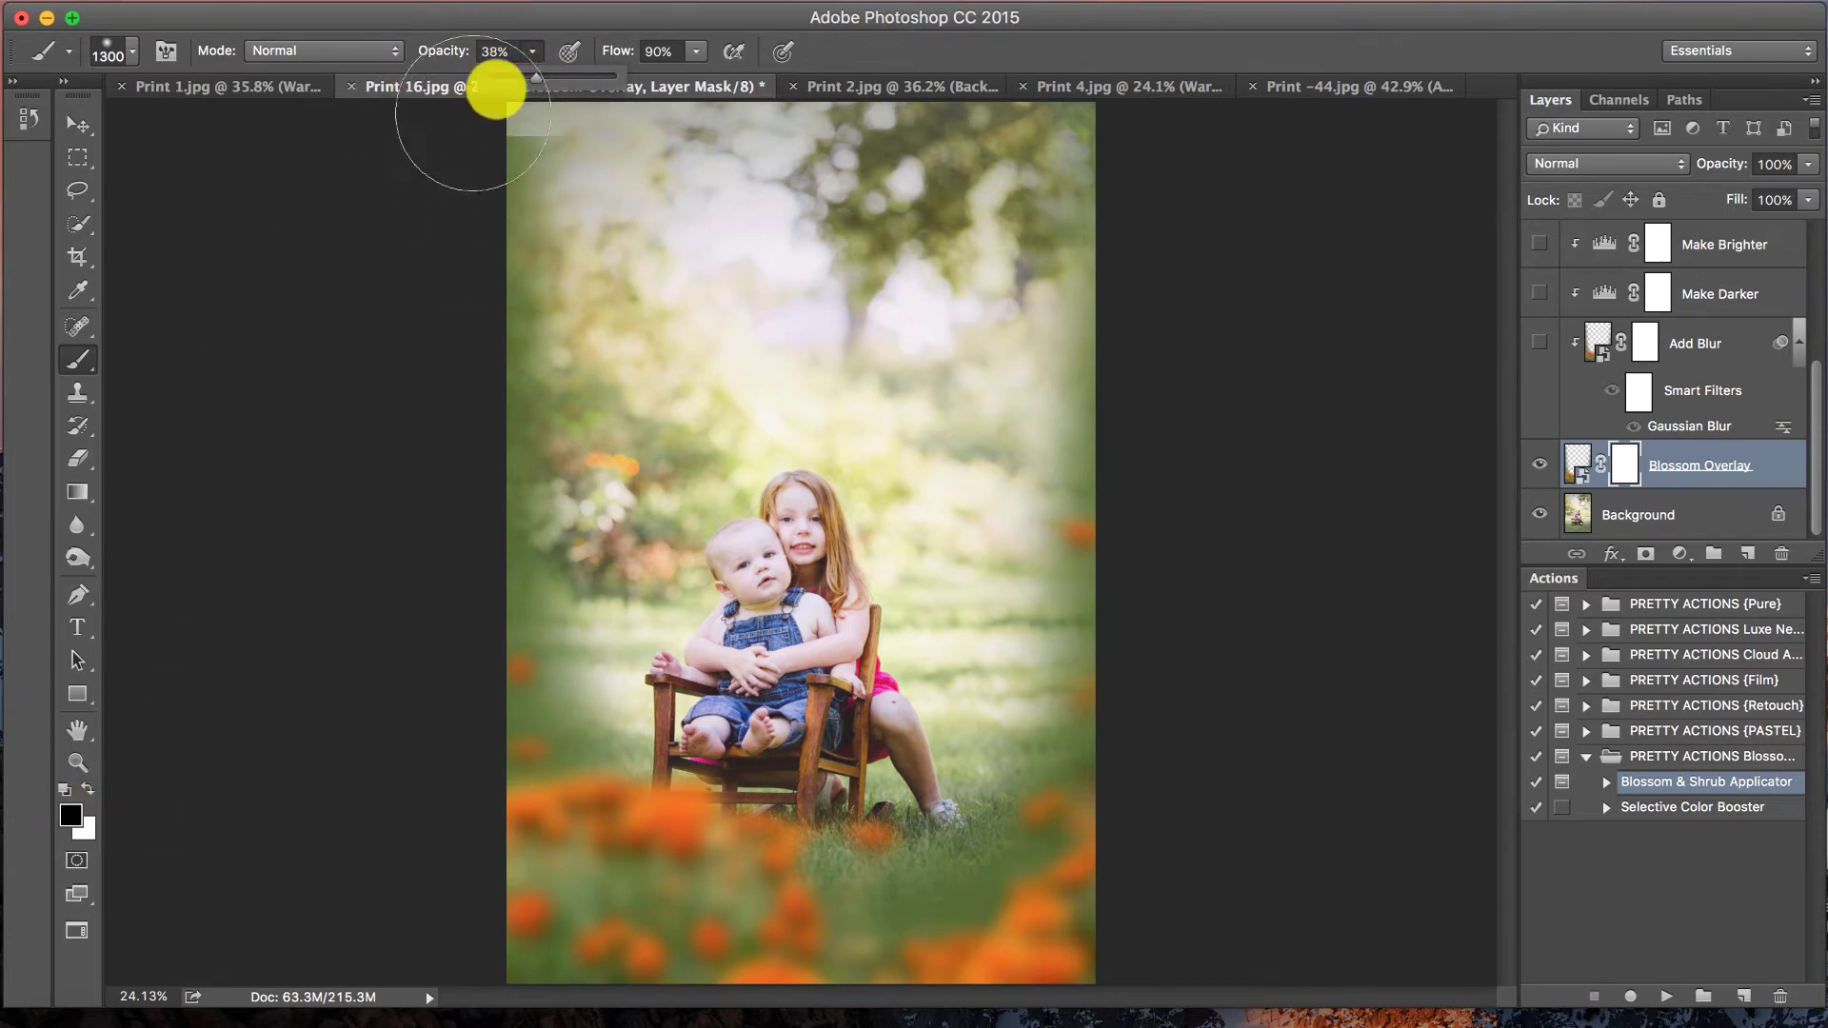
left_click(557, 121)
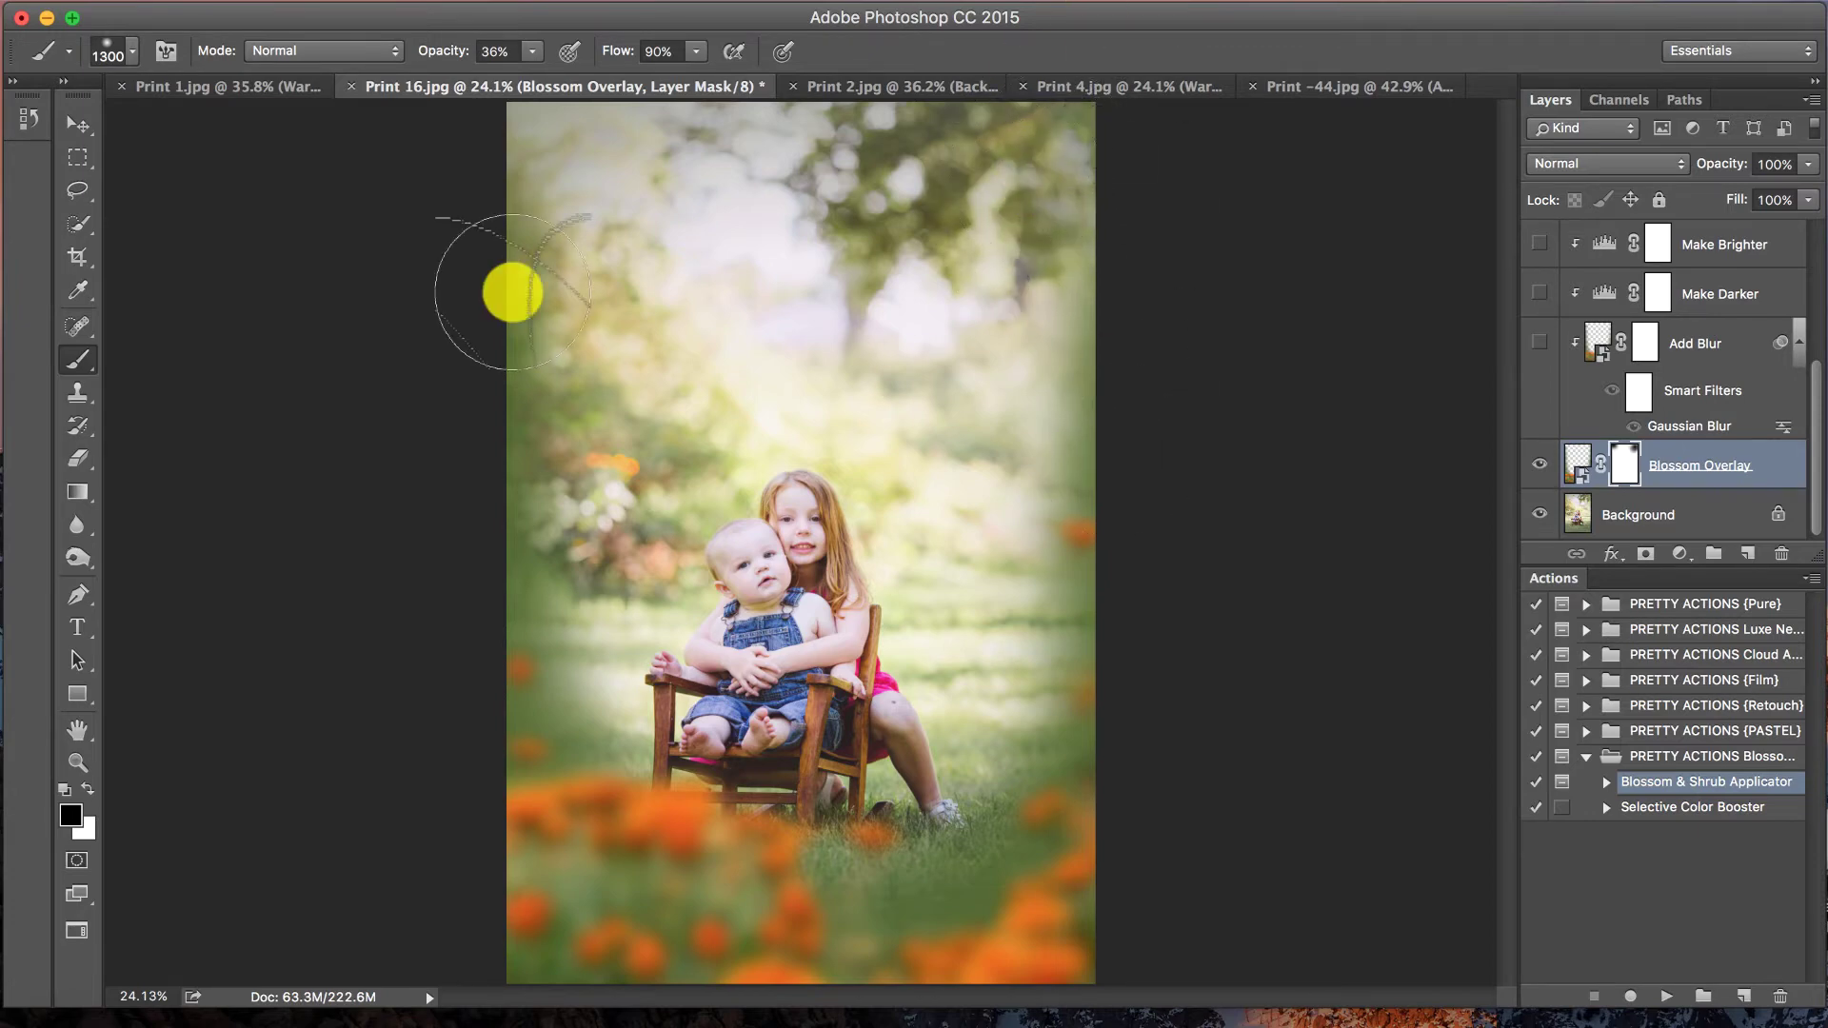
- Paint black on the Blossom Overlay mask along both sides and around the children to soften the greenery
mouse_move(591, 294)
left_mouse_down()
mouse_move(610, 444)
mouse_move(1044, 380)
left_mouse_up()
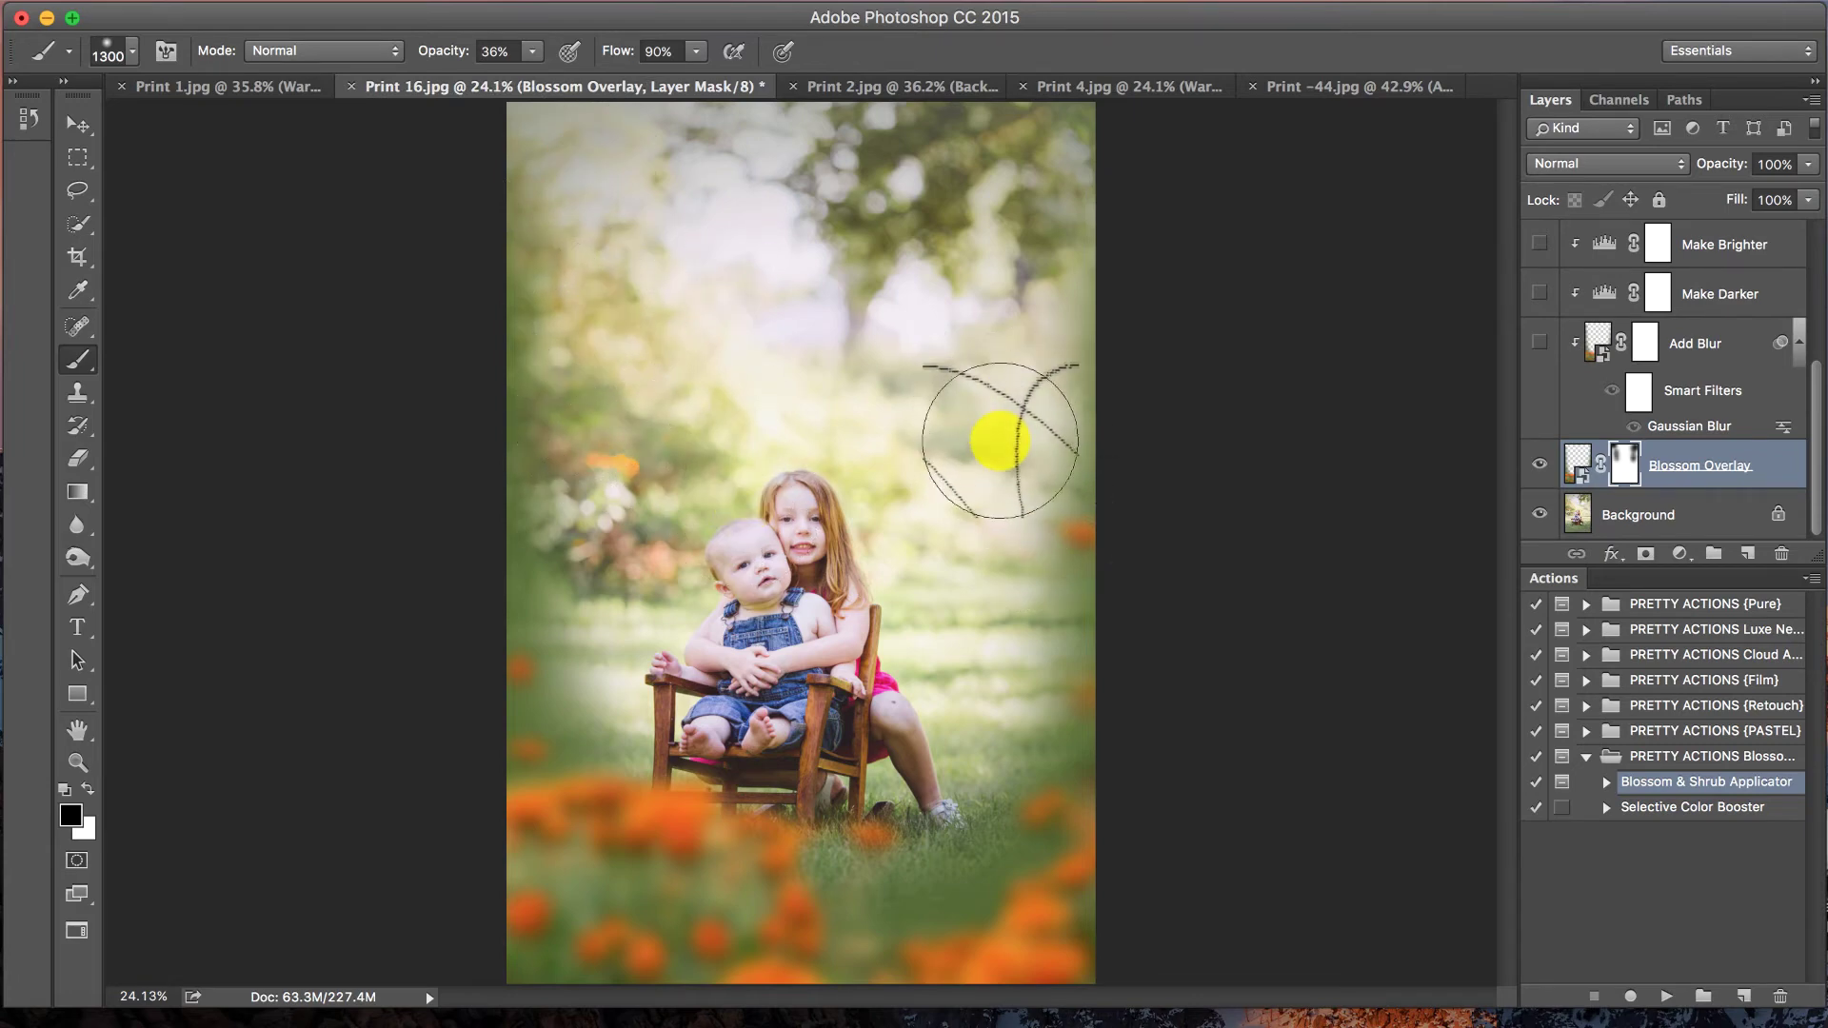
left_click_drag(996, 597, 922, 800)
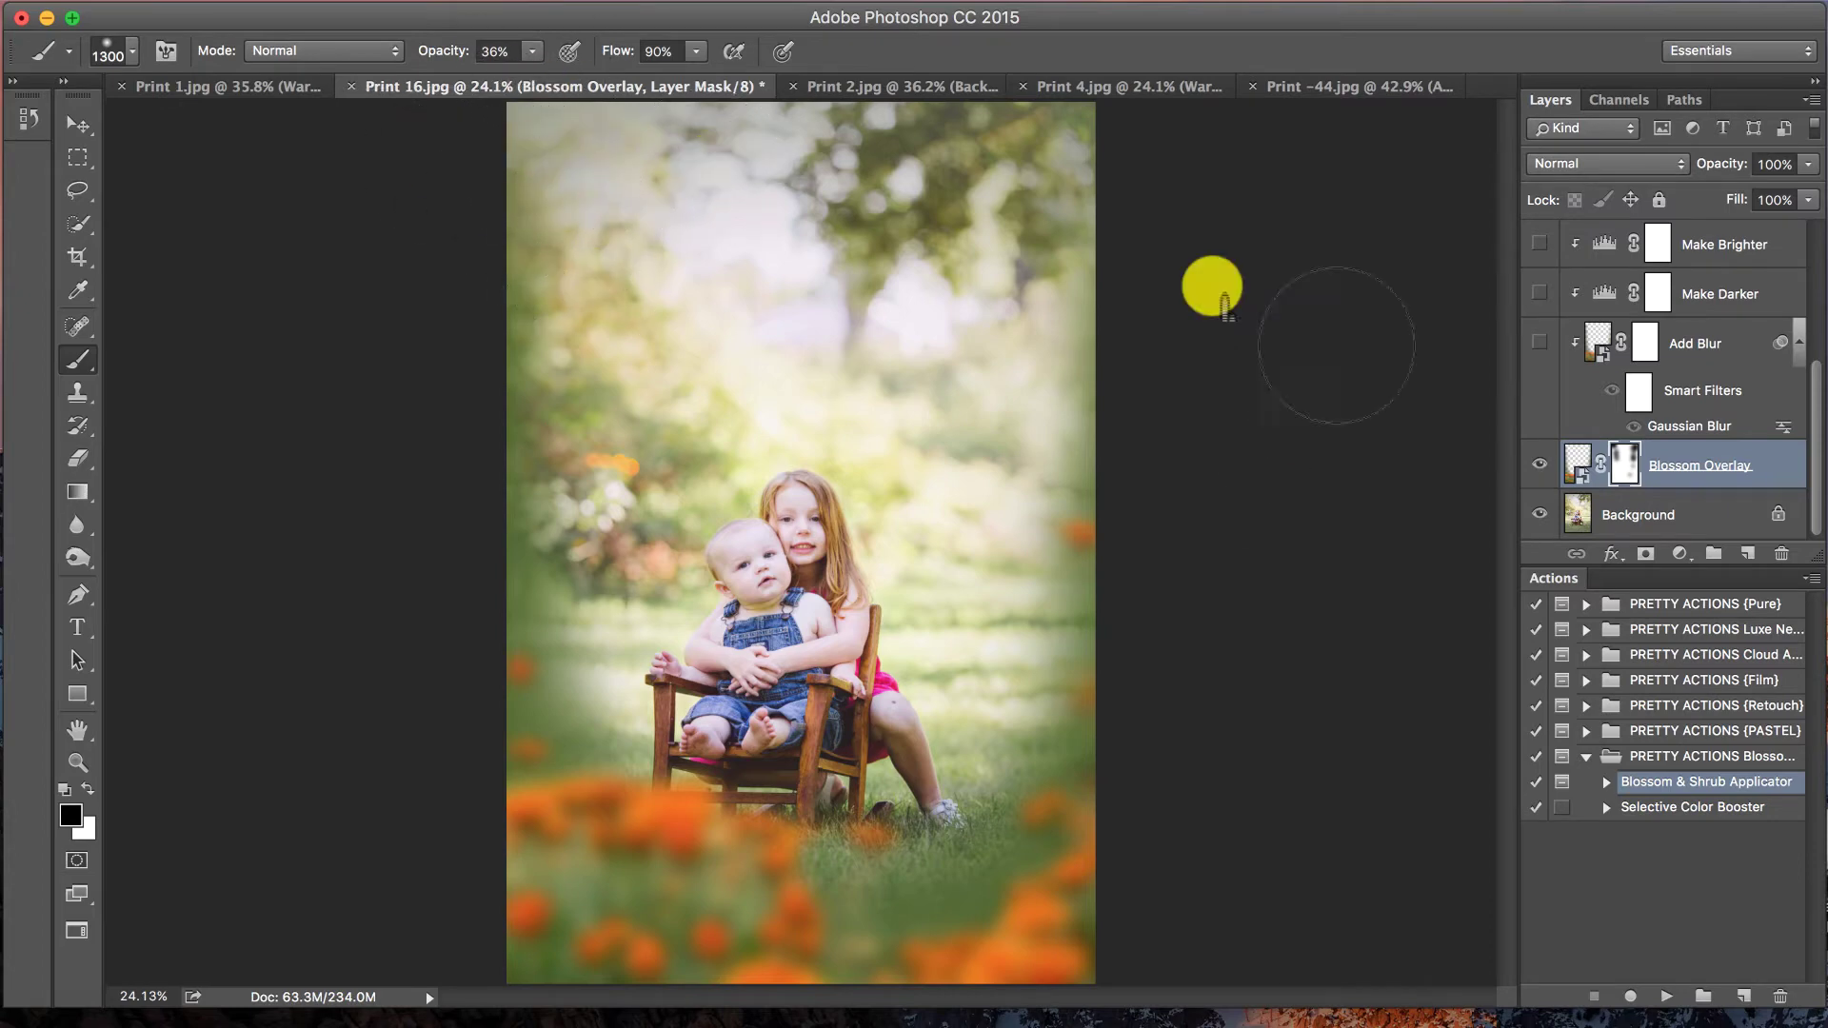
- Turn on the Add Blur layer above the blossom overlay and lower its opacity to 20%
scroll(1617, 366, "up", 3)
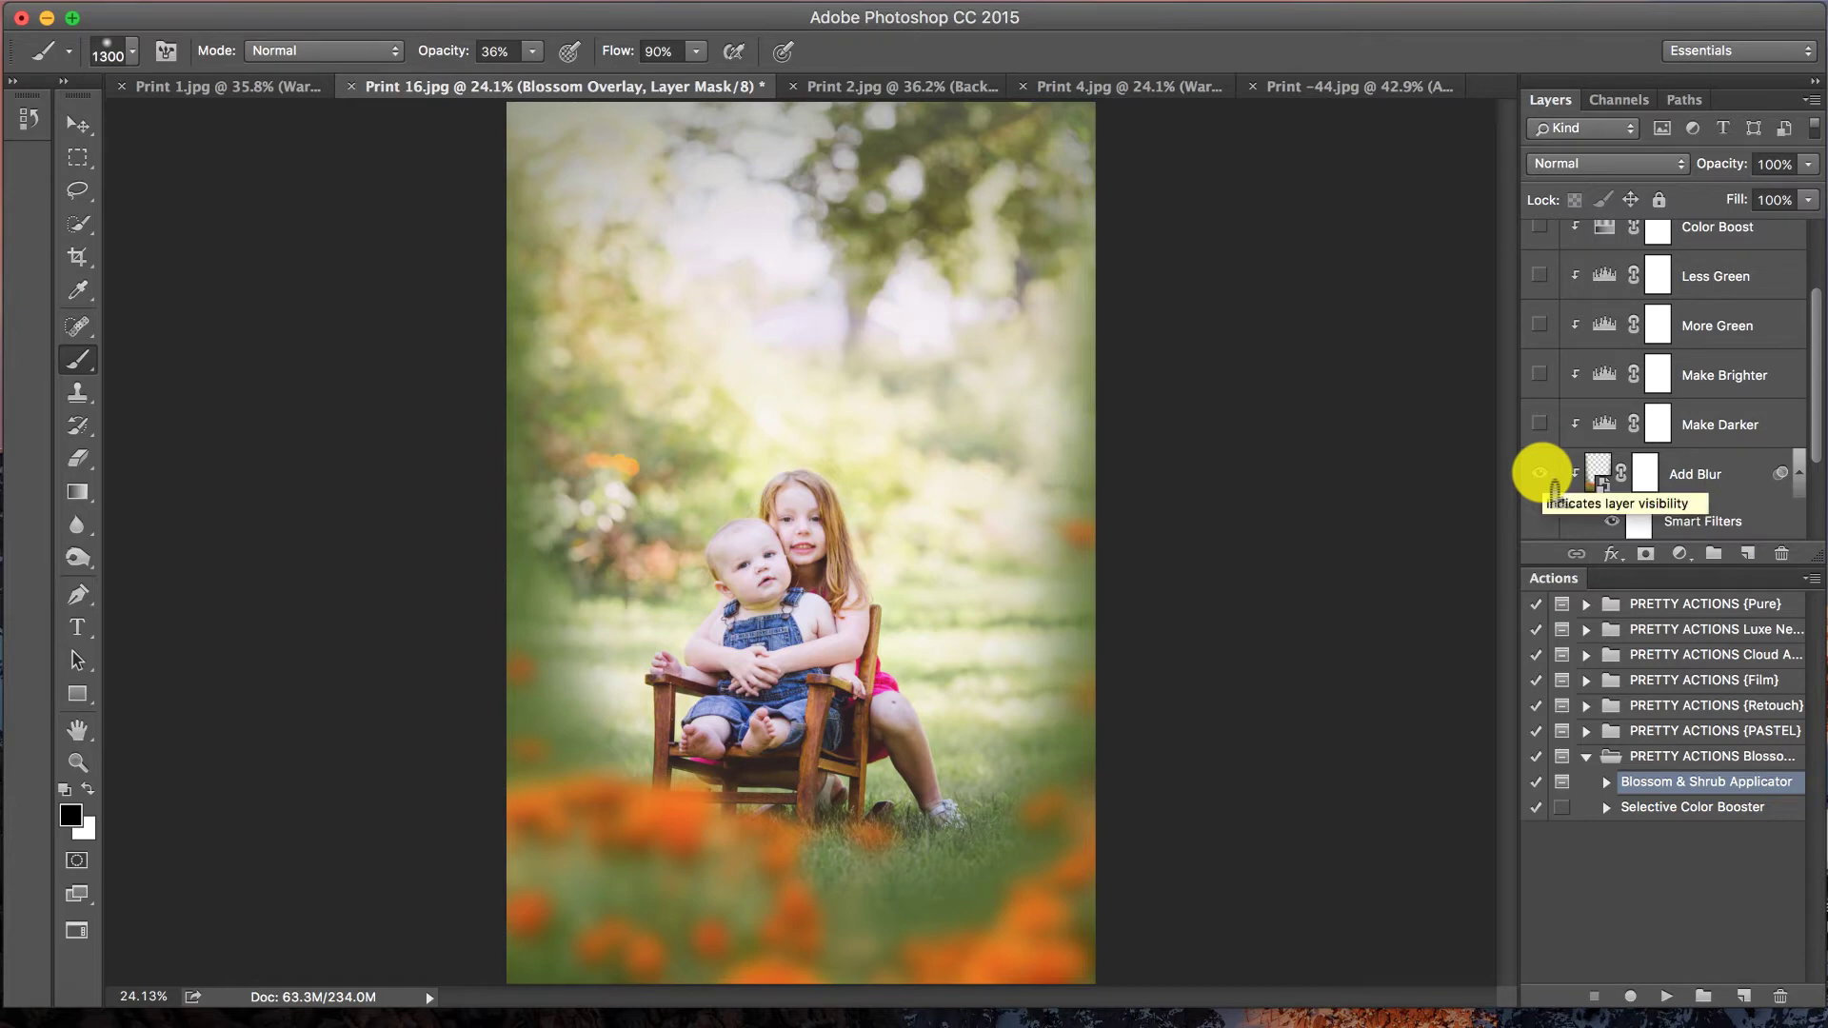
left_click(1713, 475)
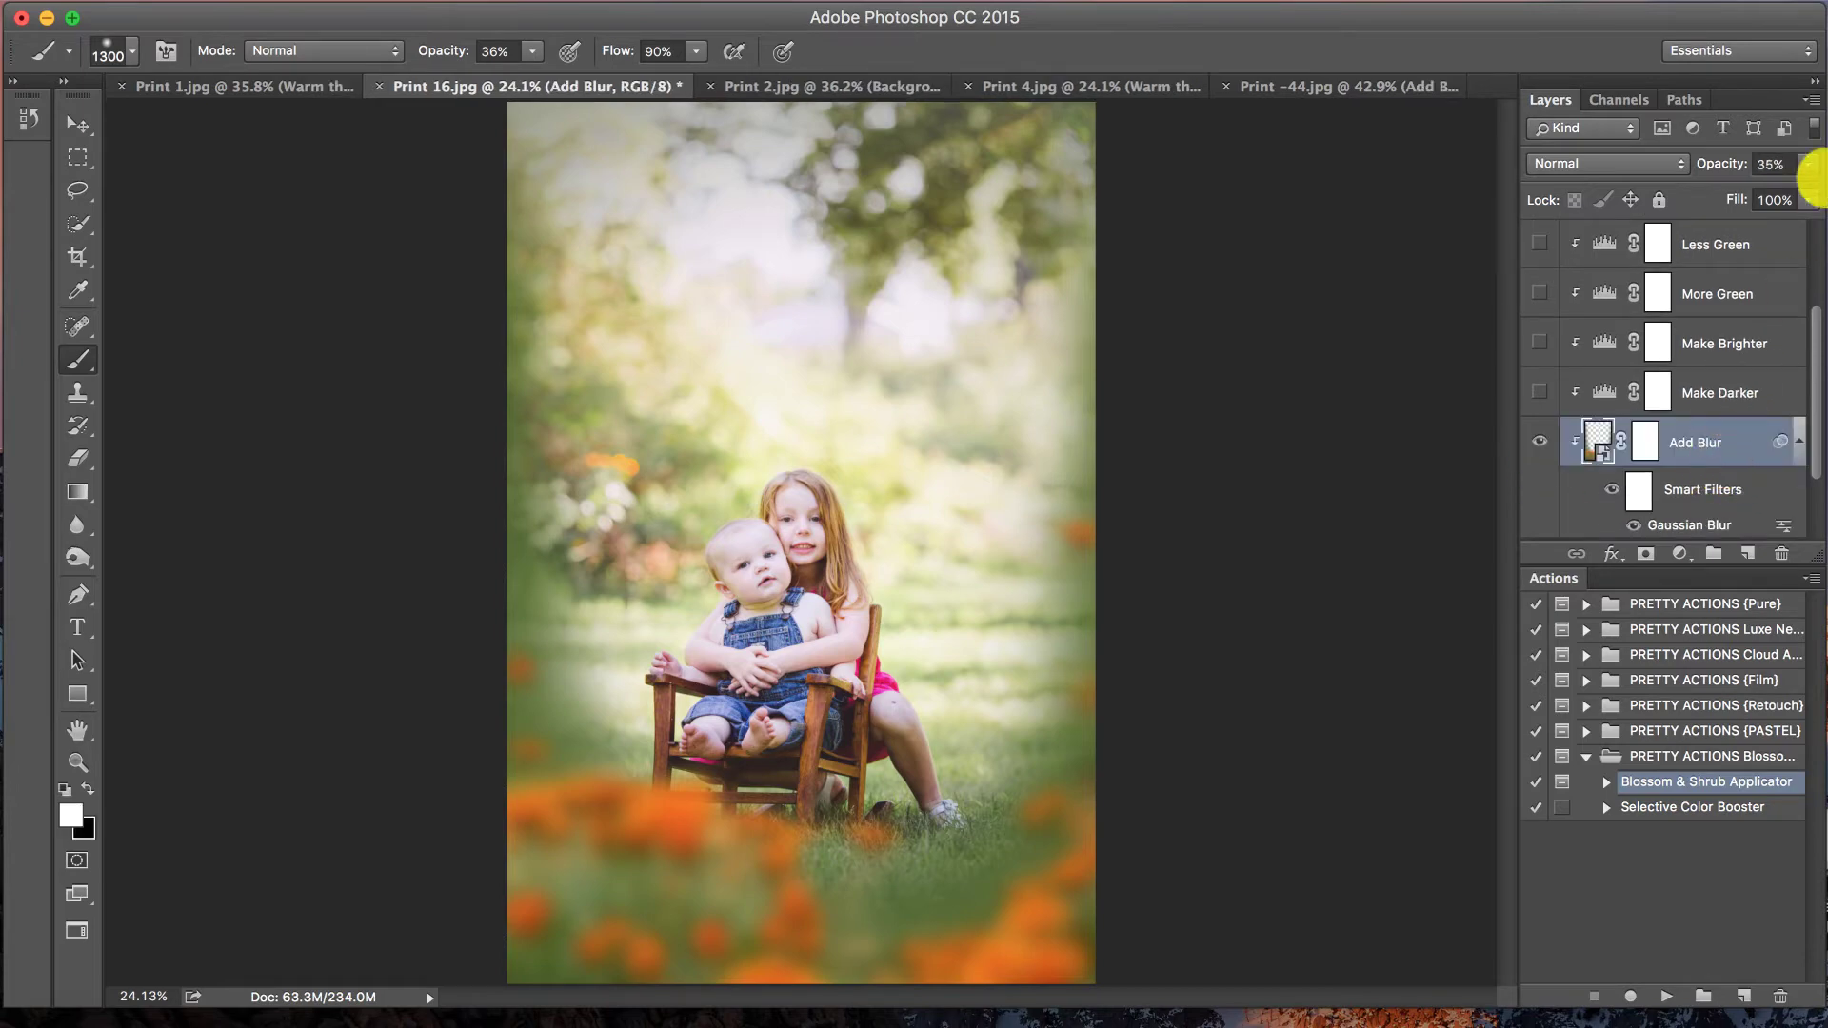
left_click(1807, 164)
left_click_drag(1730, 190, 1726, 189)
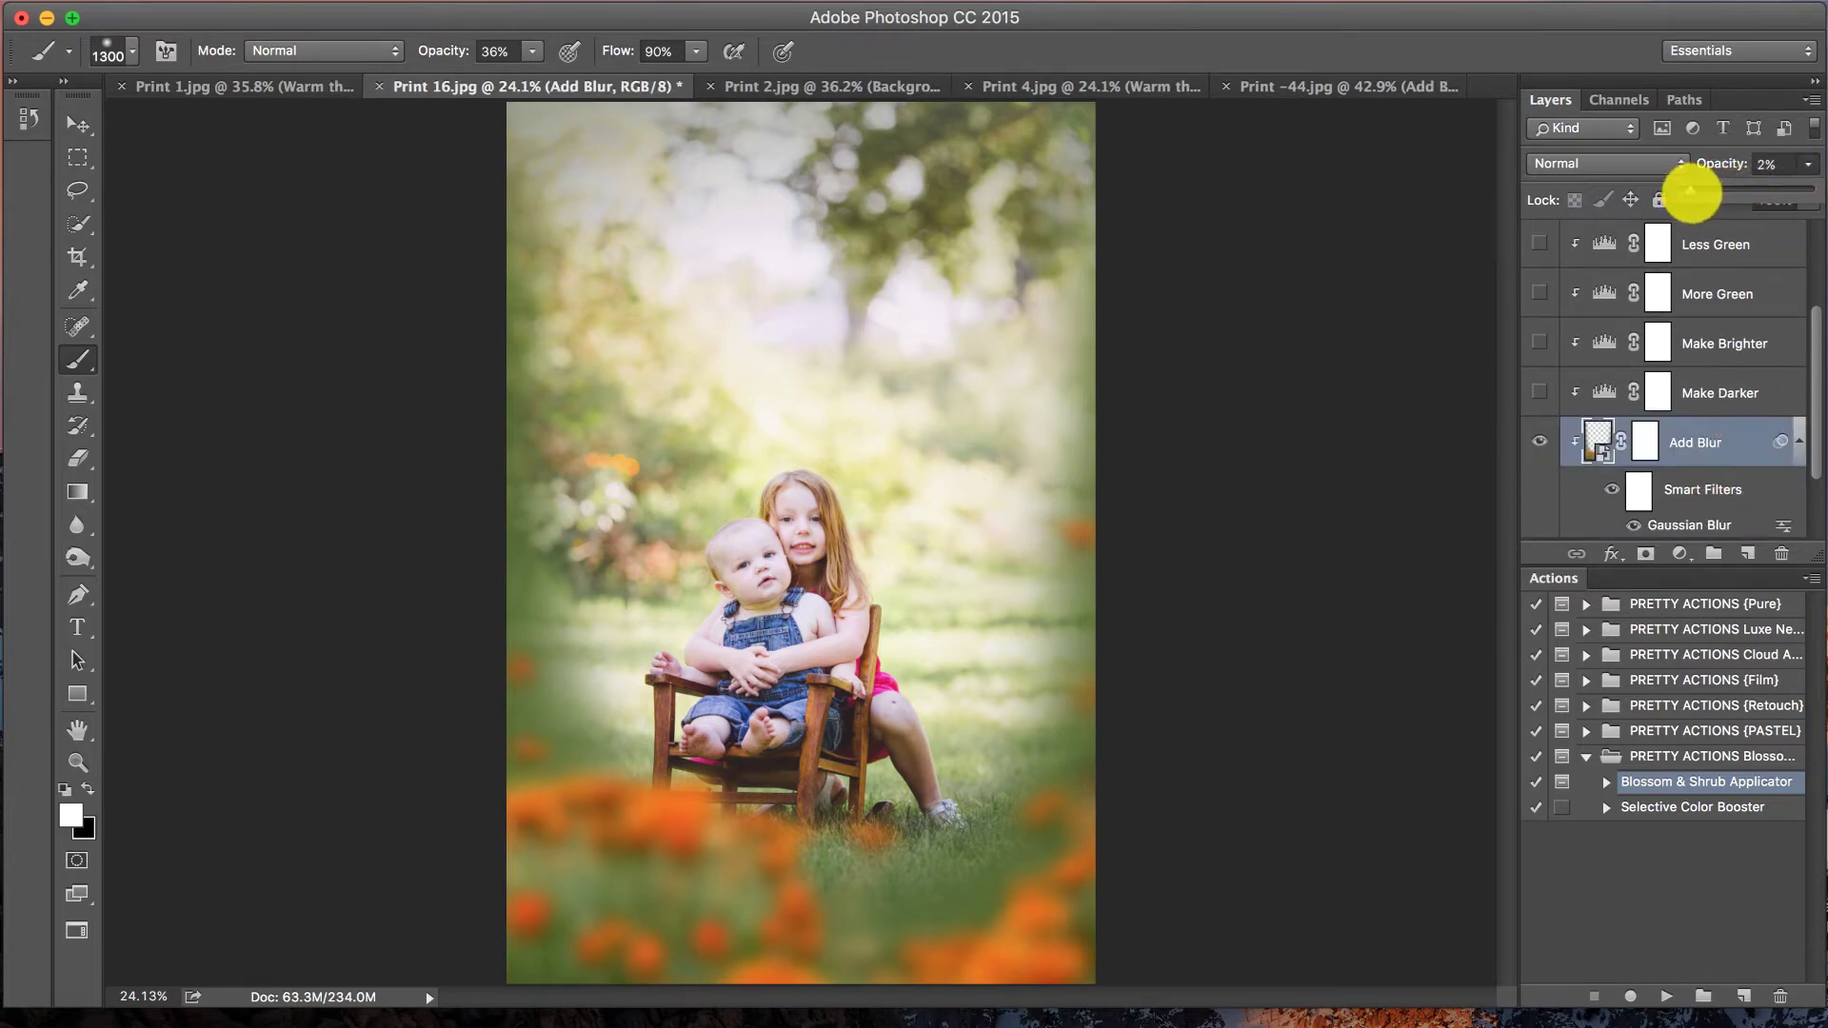
- Turn on the Cool the Temp adjustment layer and set its opacity to 27%
scroll(1708, 381, "up", 5)
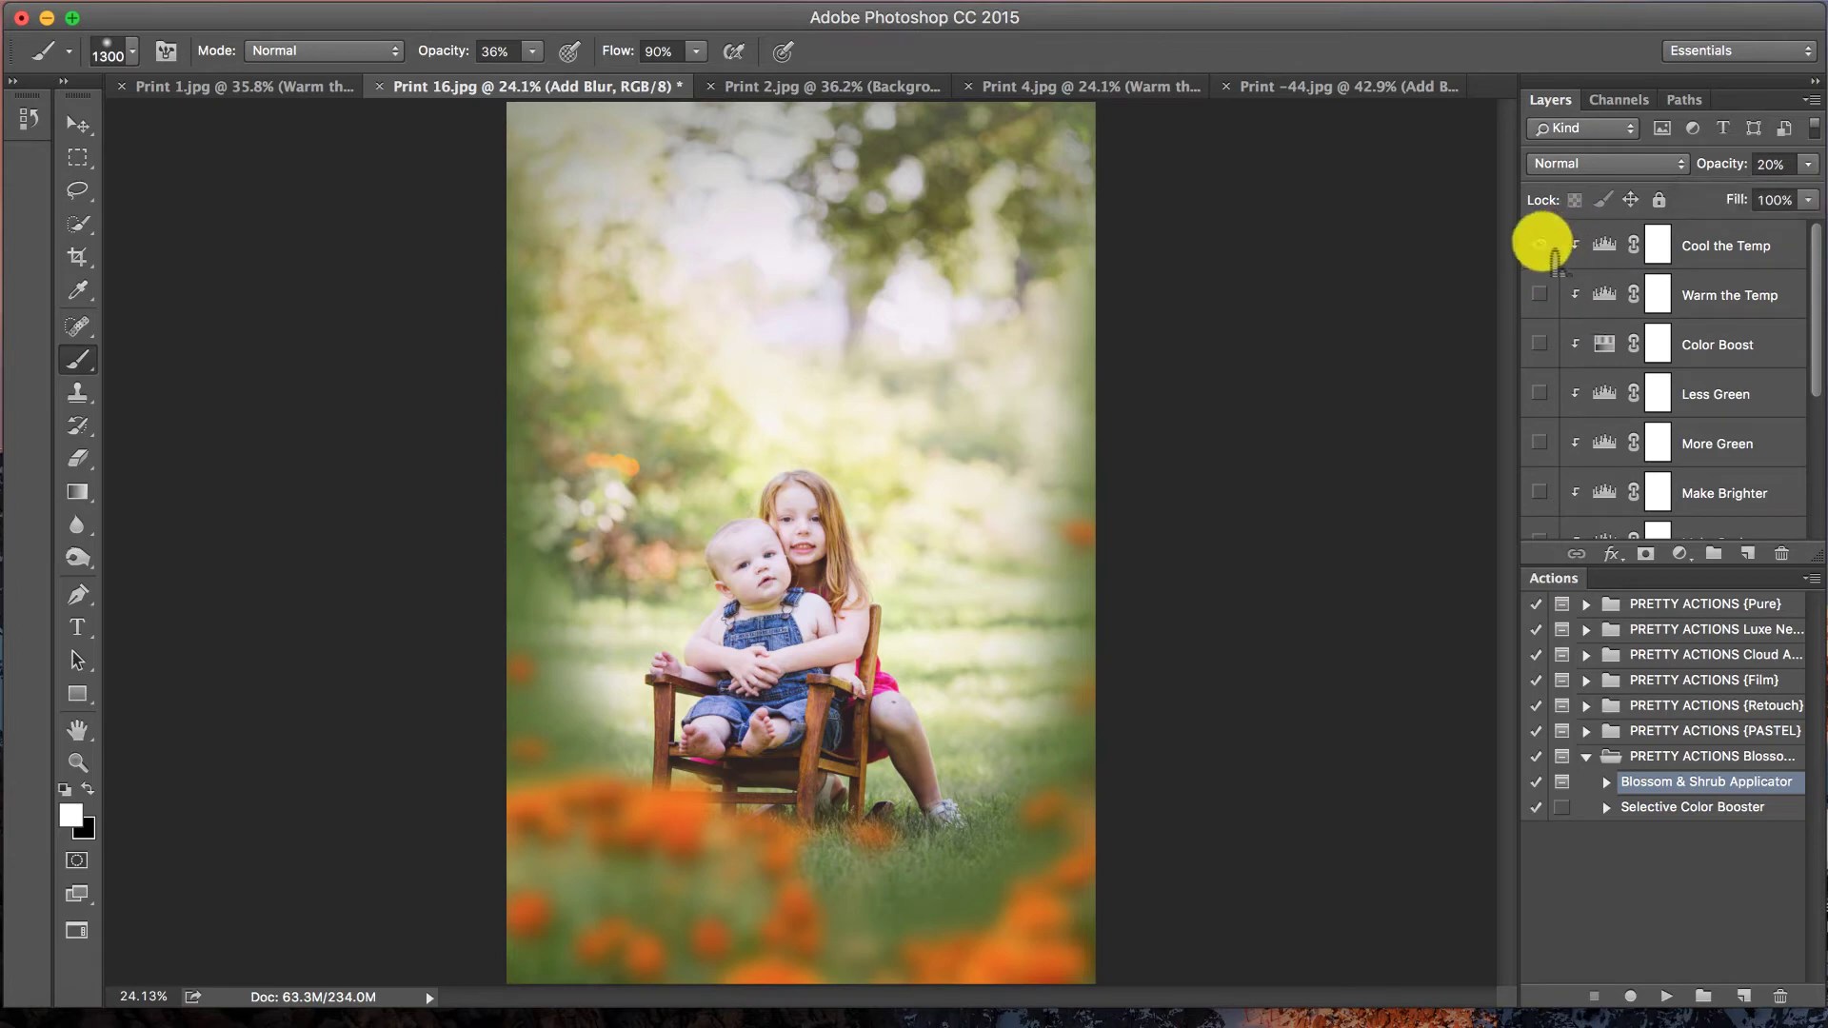
left_click(1539, 245)
left_click(1657, 245)
left_click_drag(1808, 164, 1765, 181)
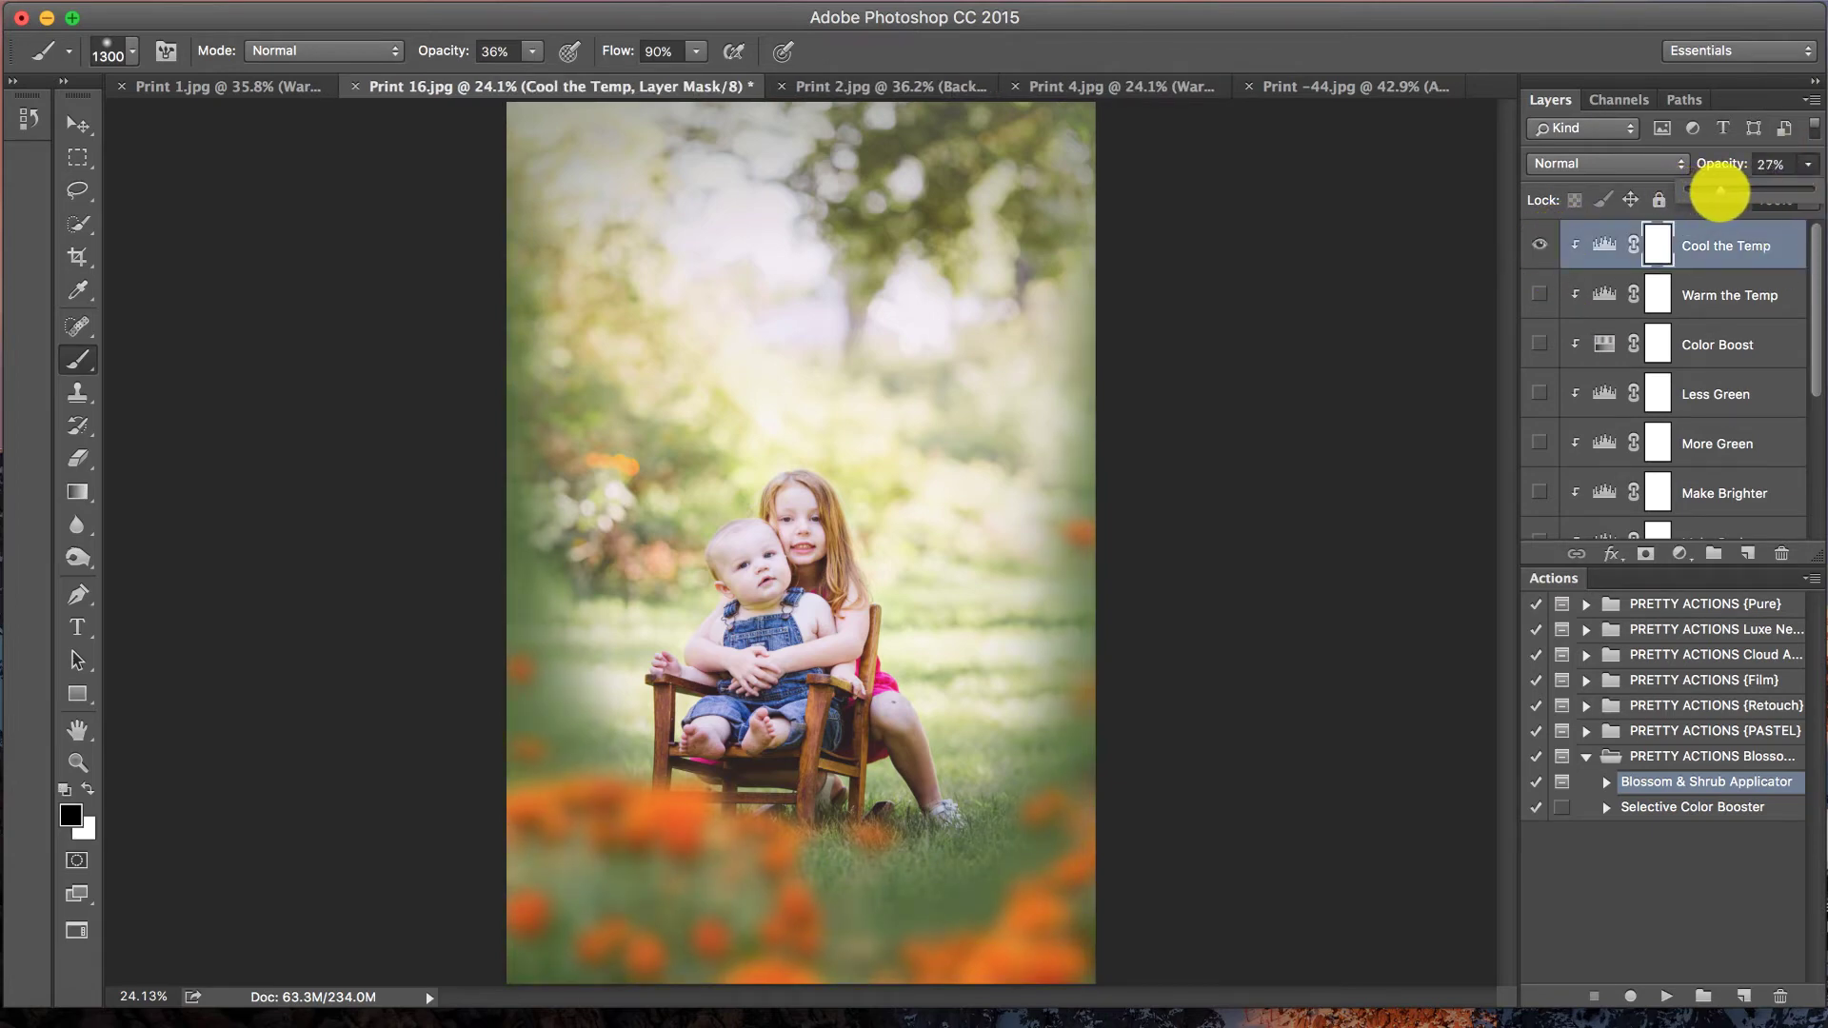
- Turn on the Warm the Temp adjustment layer and lower its opacity for a subtle effect
left_click(1539, 294)
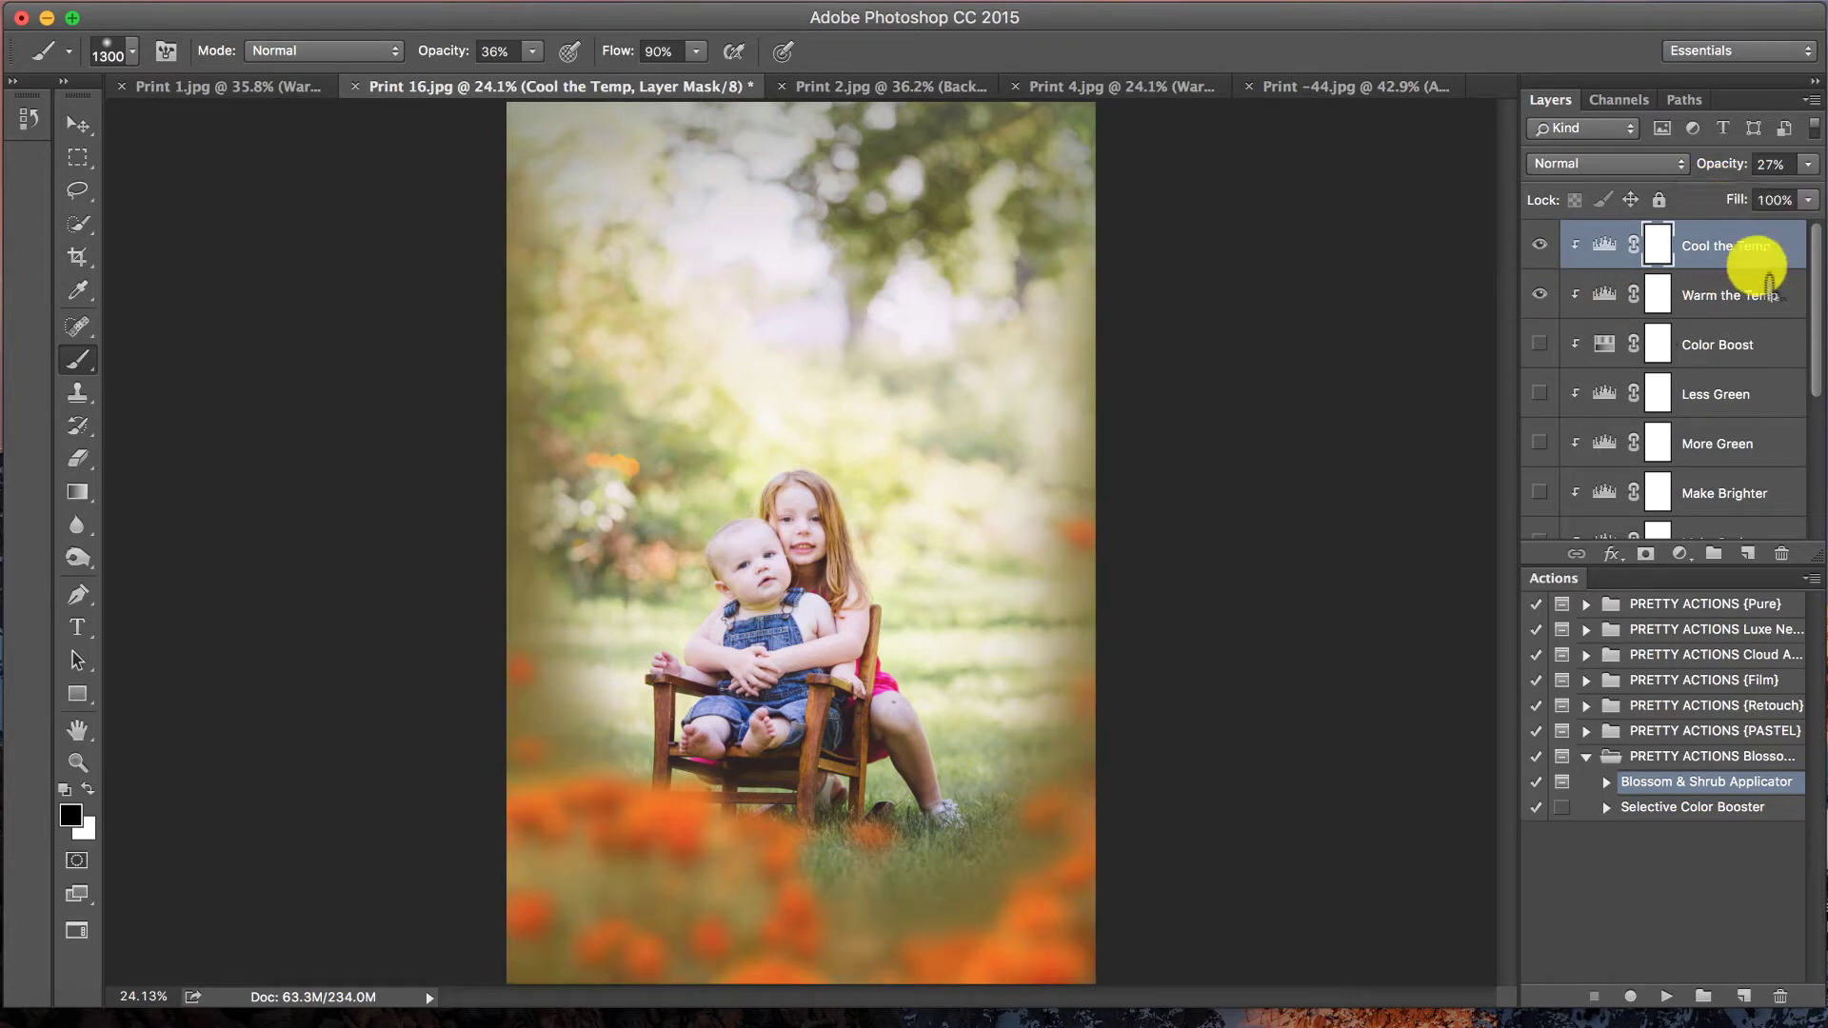
left_click(1754, 262)
left_click(1747, 295)
left_click_drag(1808, 163, 1705, 359)
- Turn on the Less Green adjustment layer and reduce its opacity to 7%
left_click(1713, 392)
left_click(1540, 393)
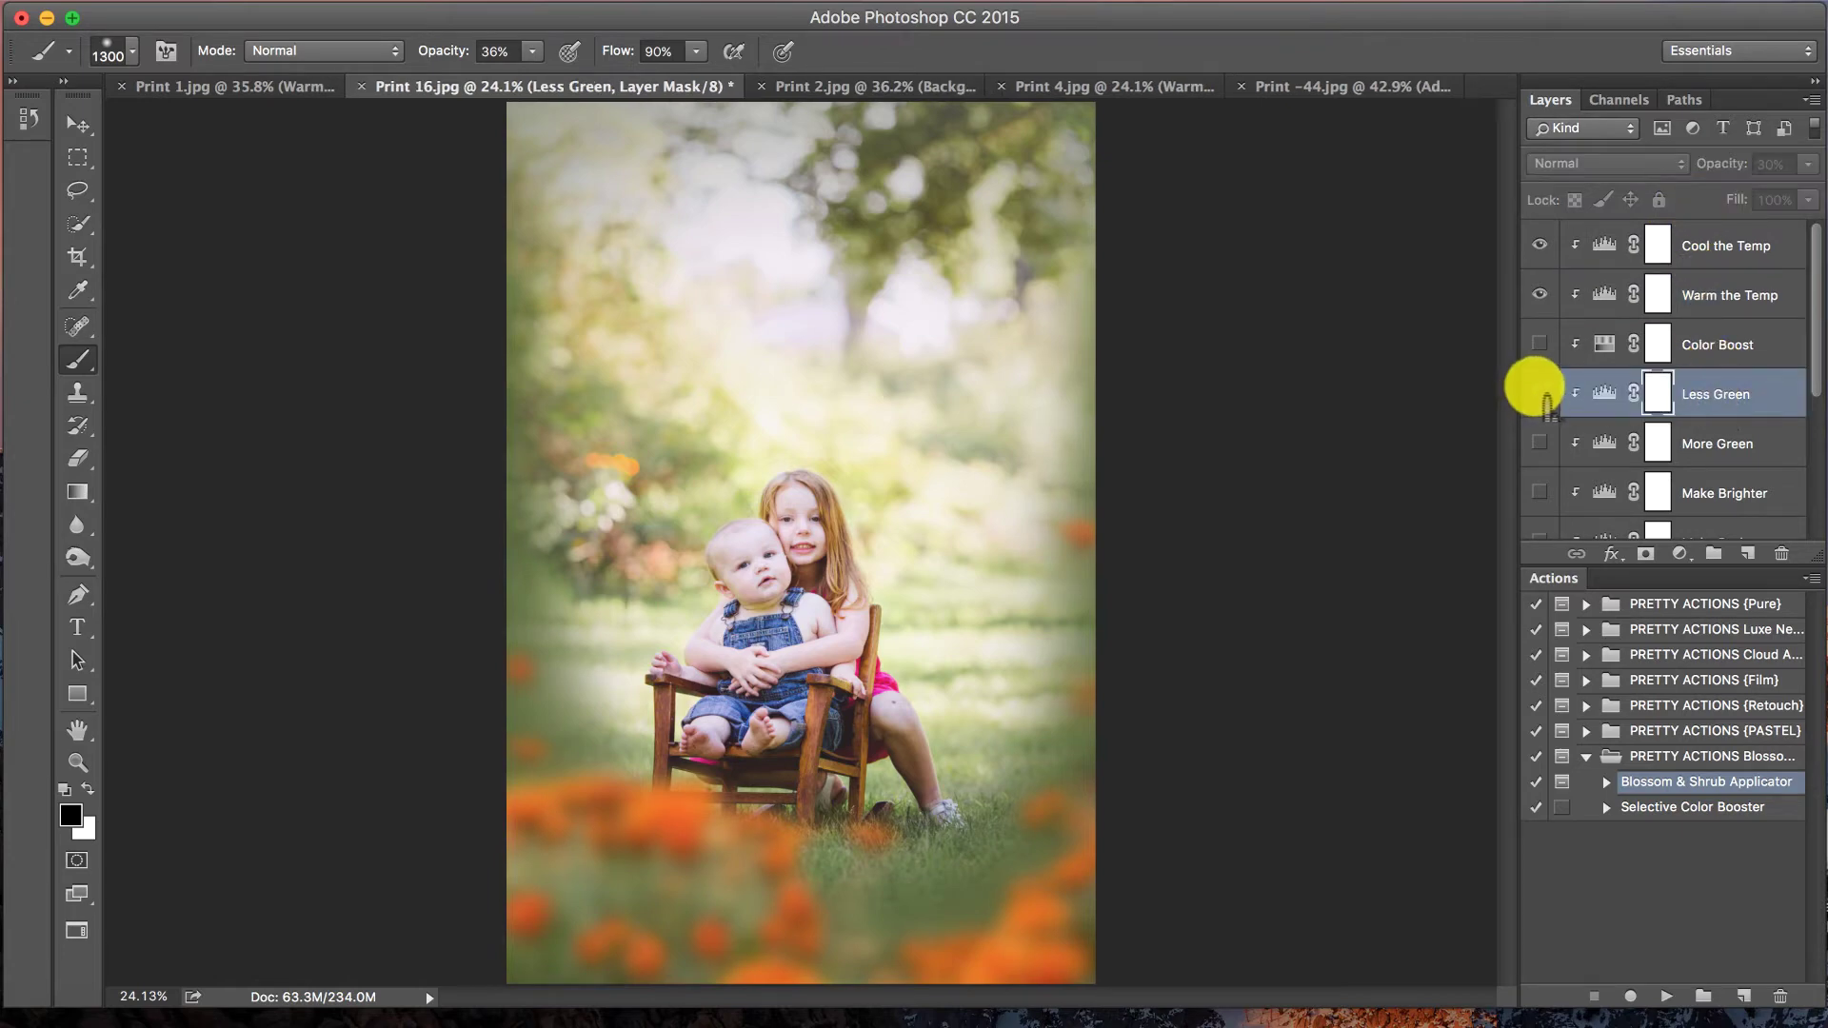
left_click_drag(1808, 163, 1685, 195)
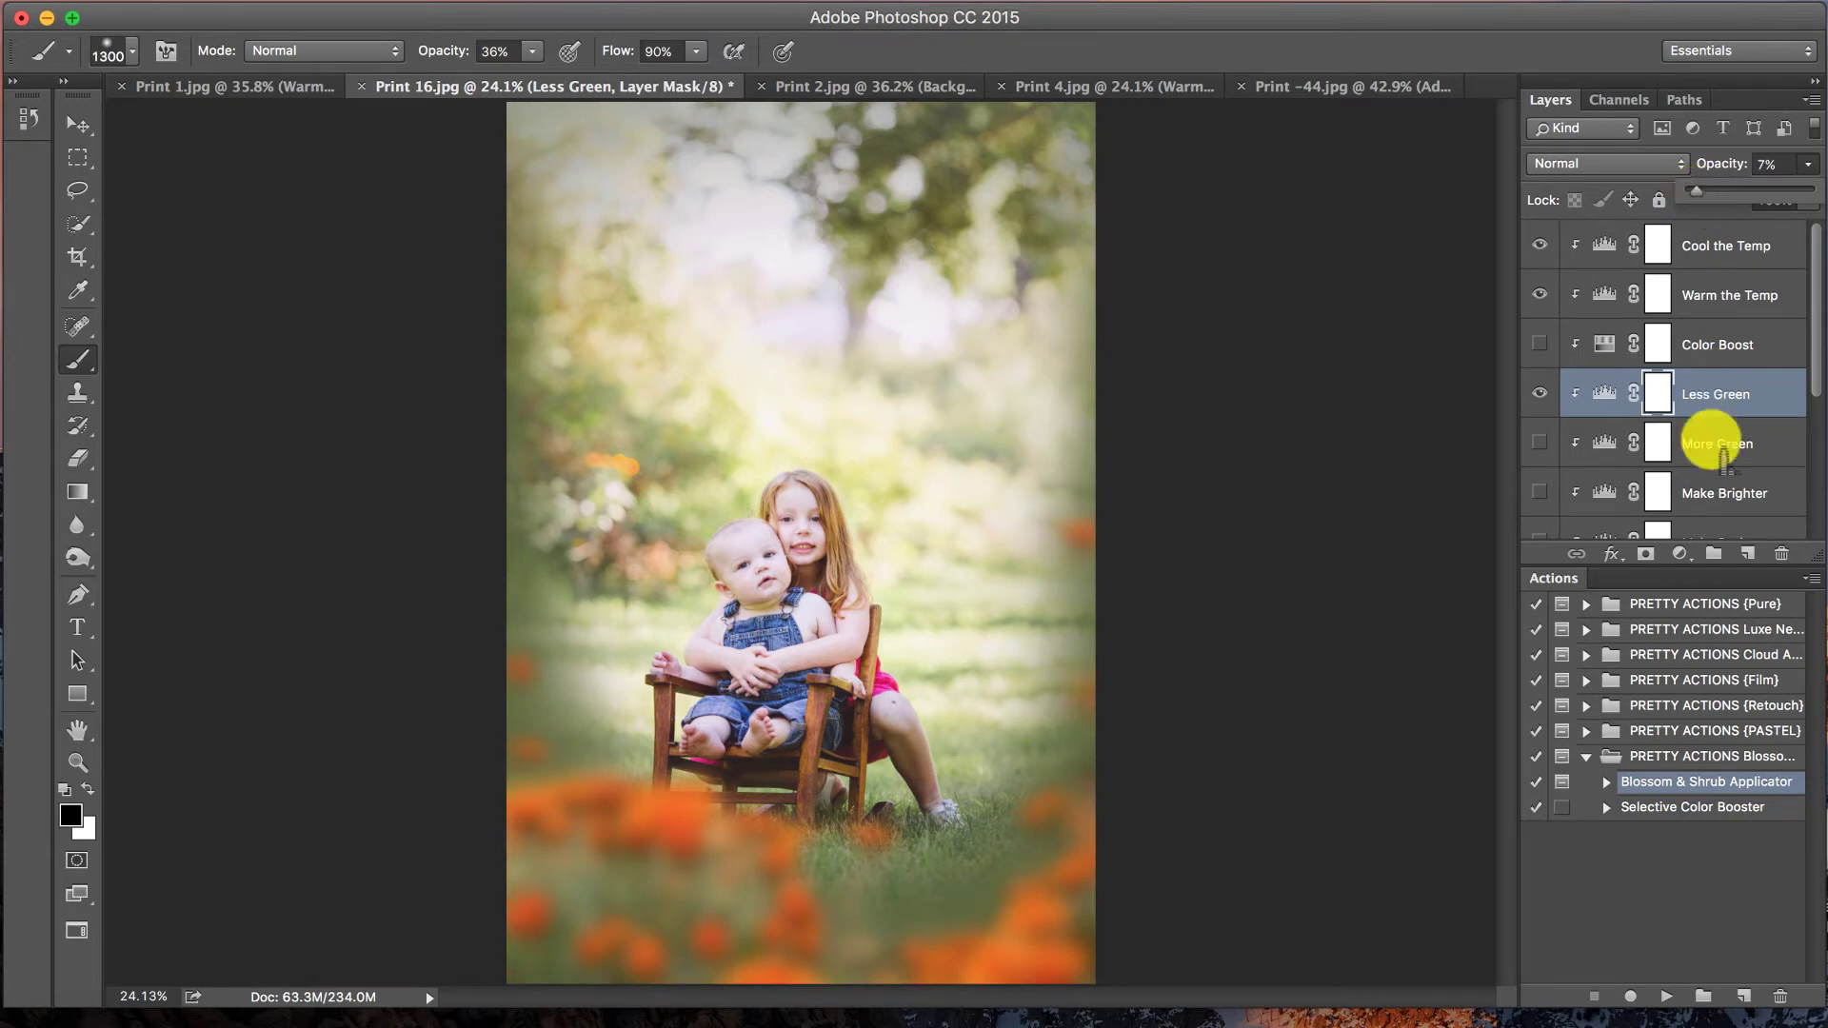
- Try the Make Darker adjustment layer on the blossom overlay
scroll(1713, 467, "down", 3)
left_click(1540, 453)
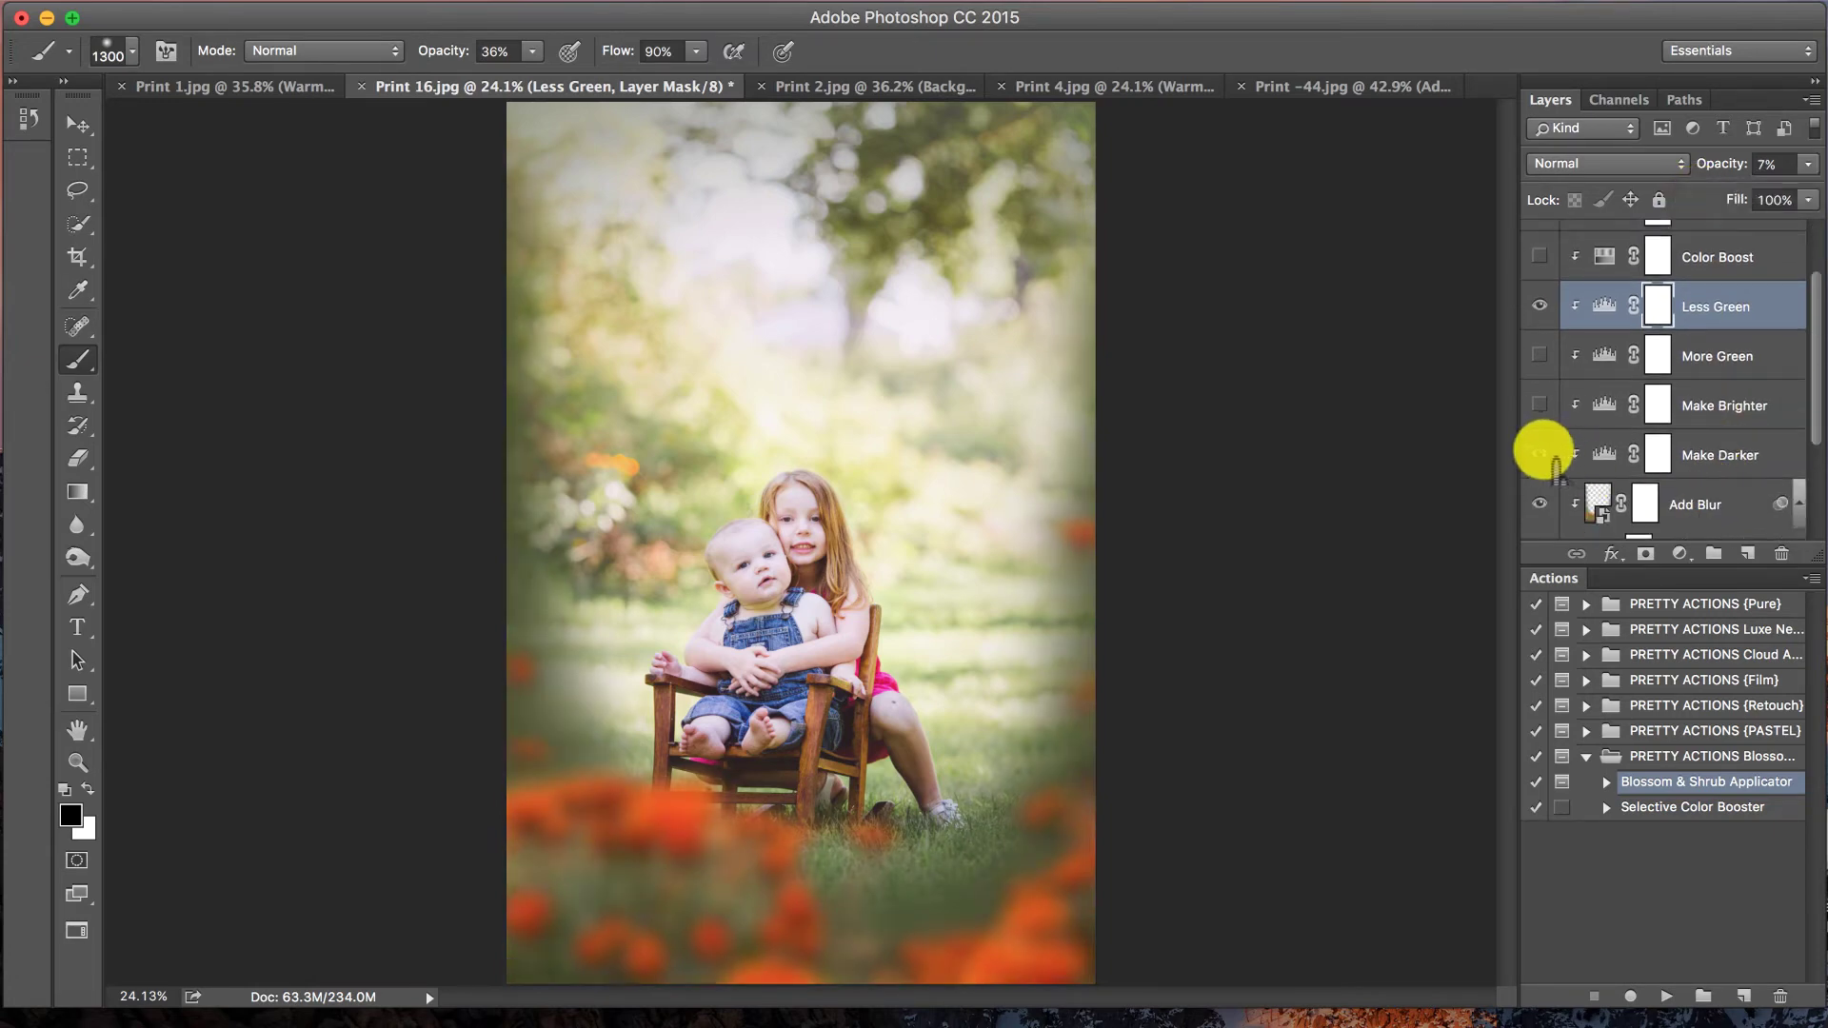
left_click(1542, 454)
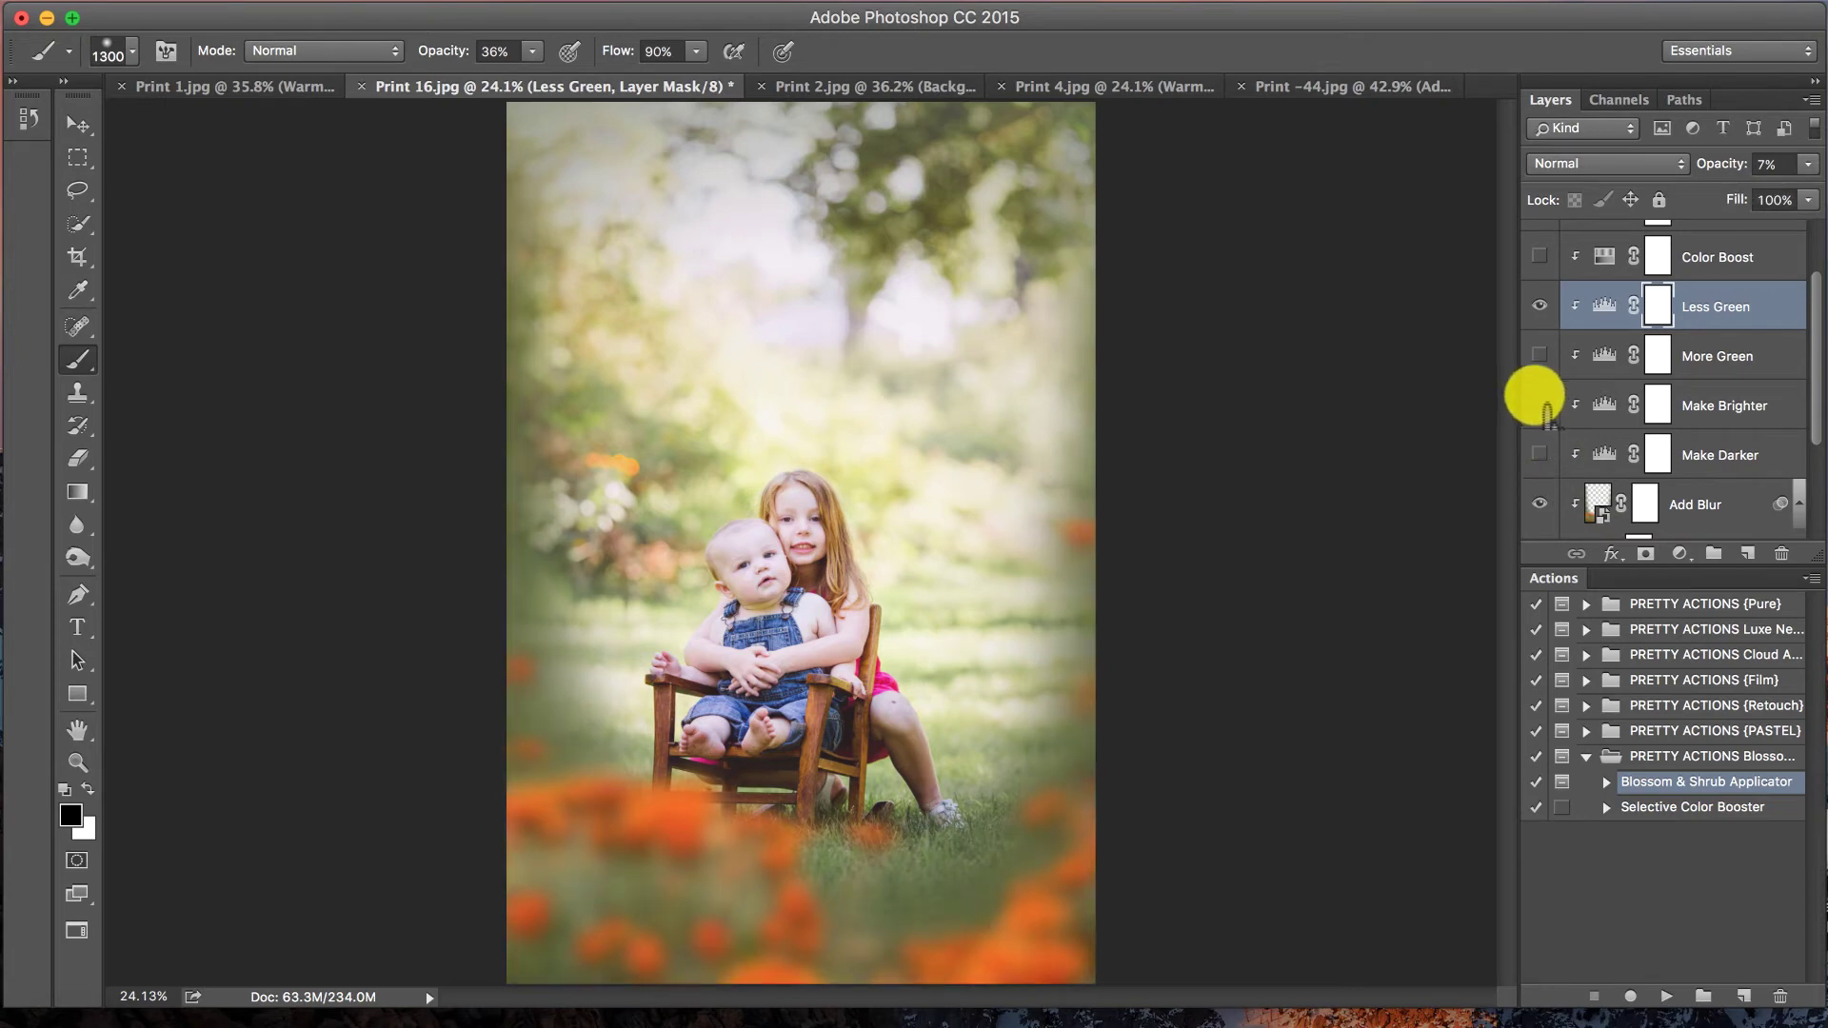
- Turn on the Make Brighter adjustment layer and lower its opacity to 12%
left_click(1542, 404)
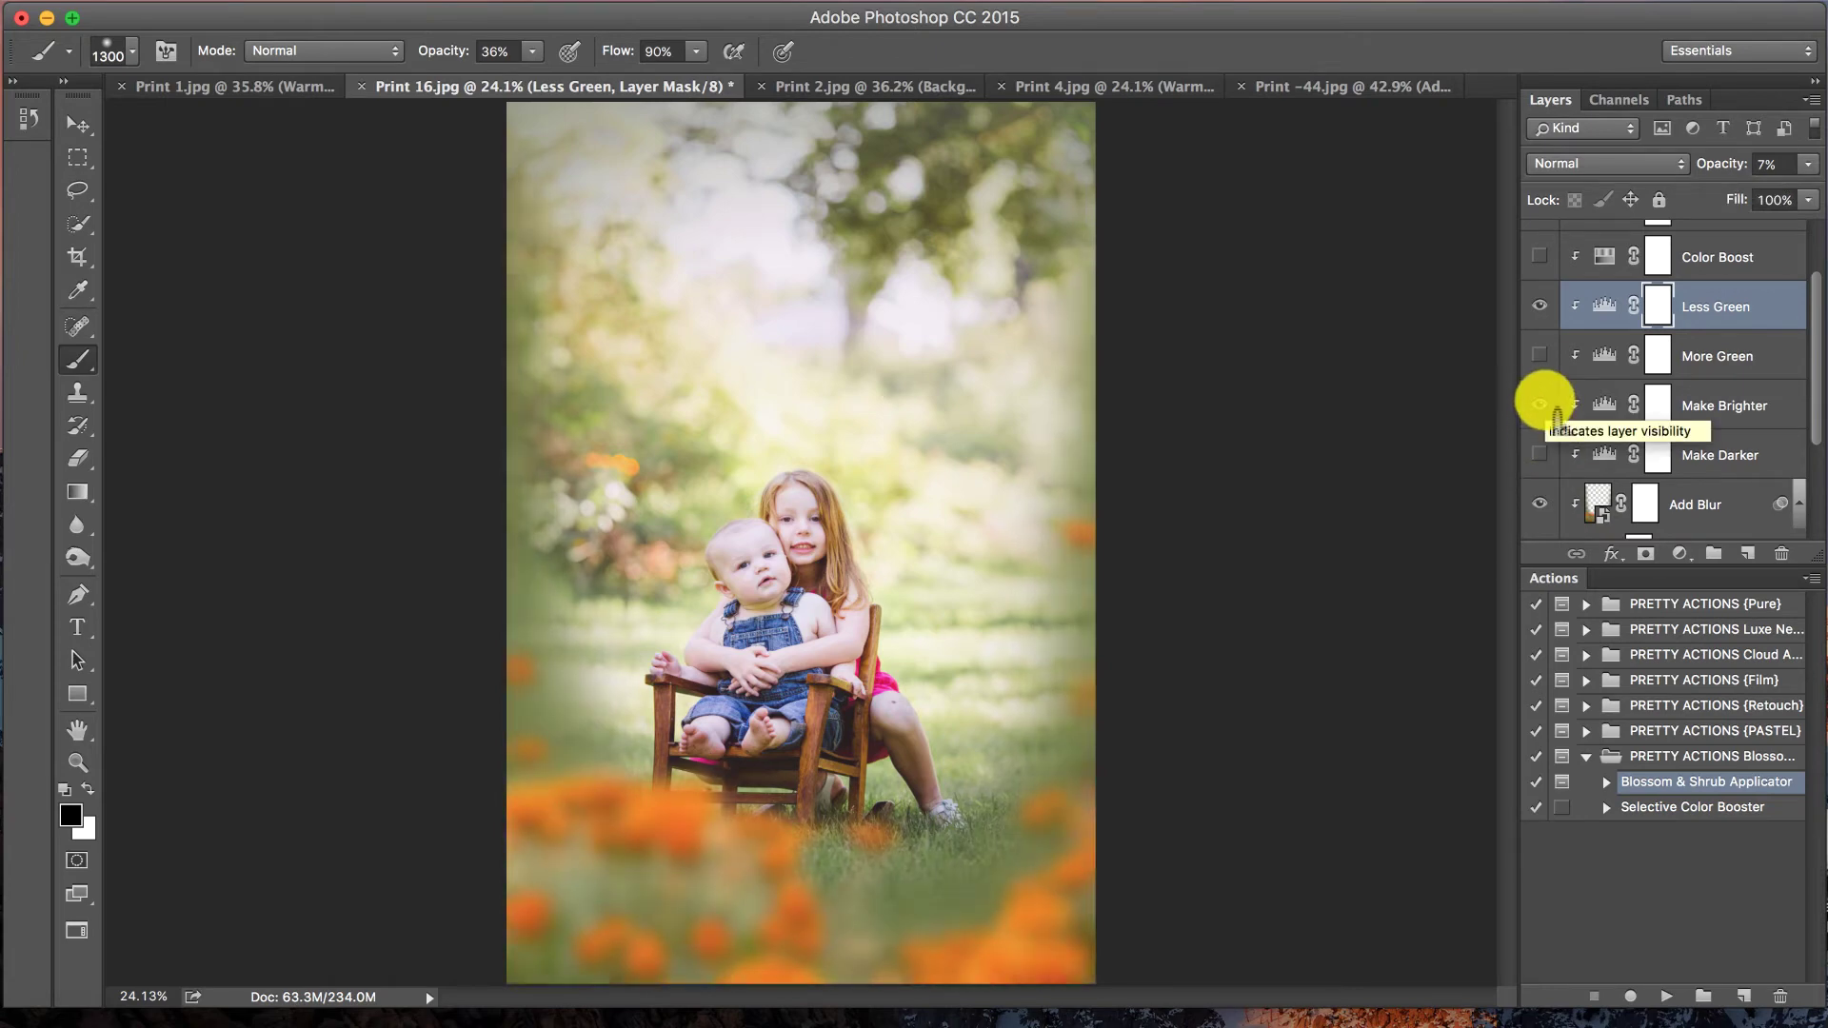
left_click(1640, 407)
left_click(1807, 163)
left_click_drag(1724, 191, 1720, 191)
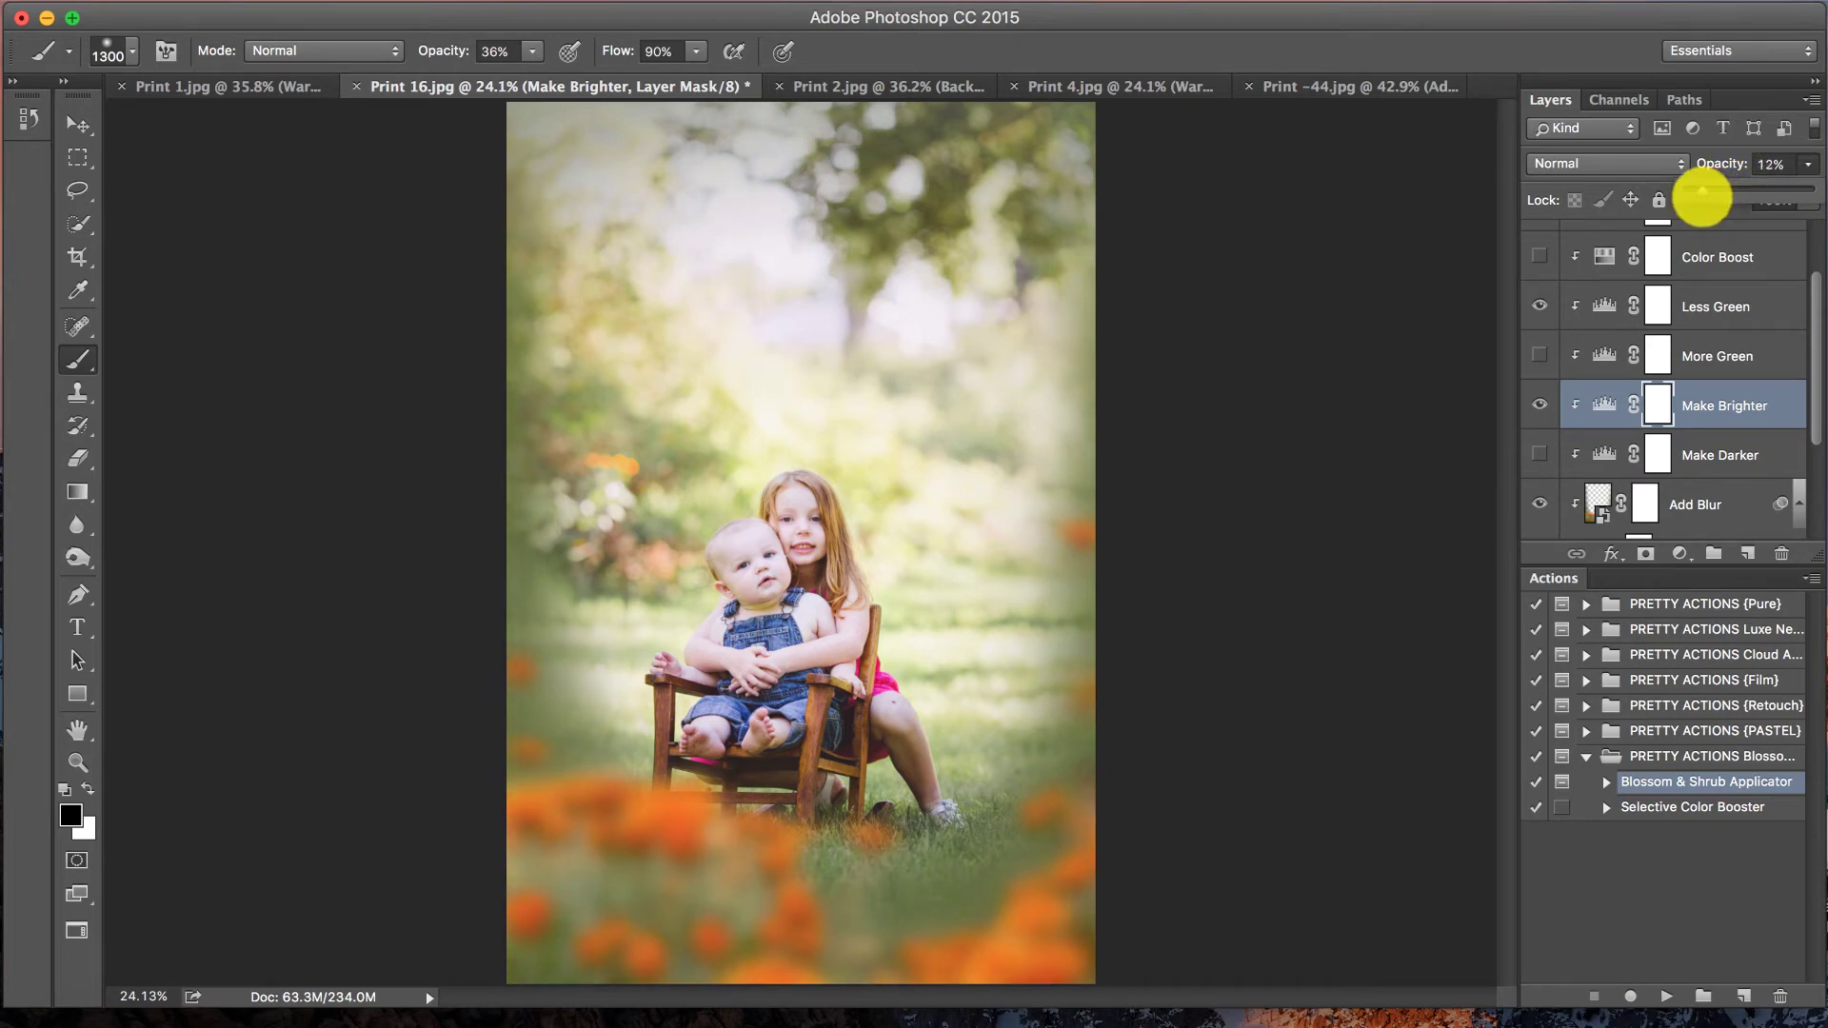
- Toggle the Blossom Overlay layer's visibility to compare the photo with and without the greenery
scroll(1618, 381, "down", 3)
left_click(1537, 463)
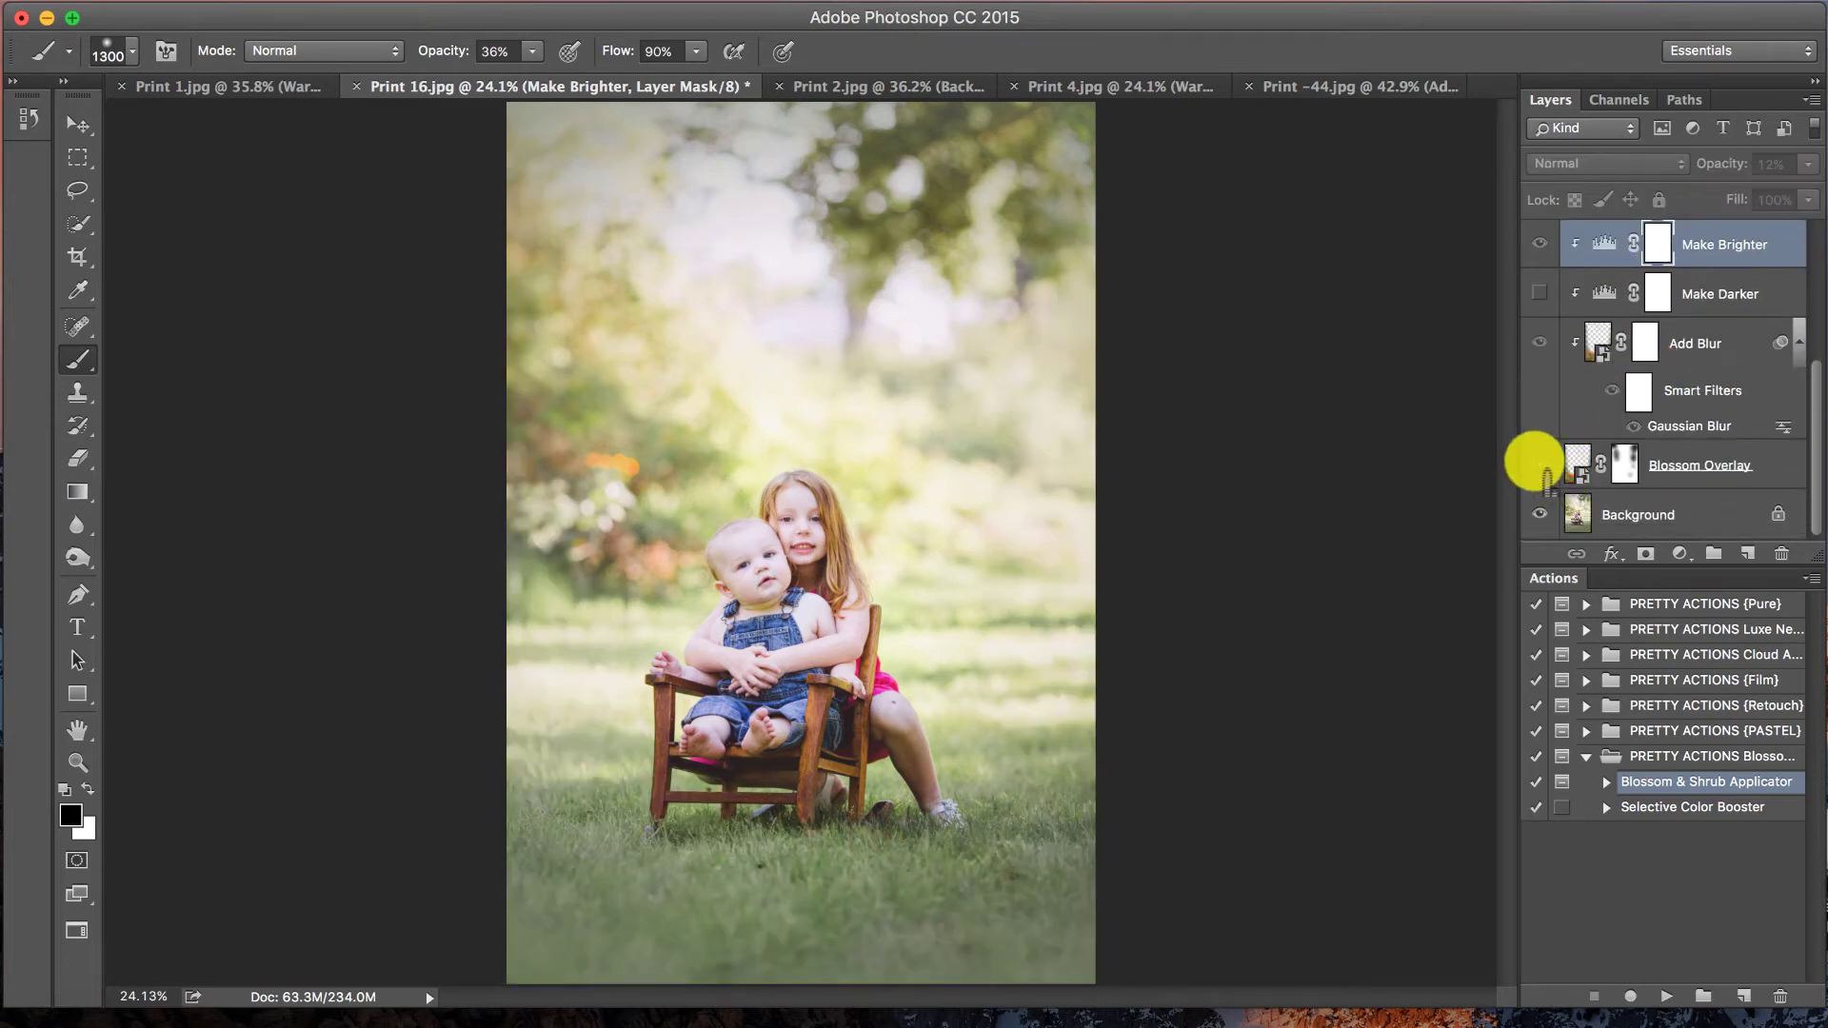
left_click(1538, 464)
left_click(1539, 464)
left_click(1538, 465)
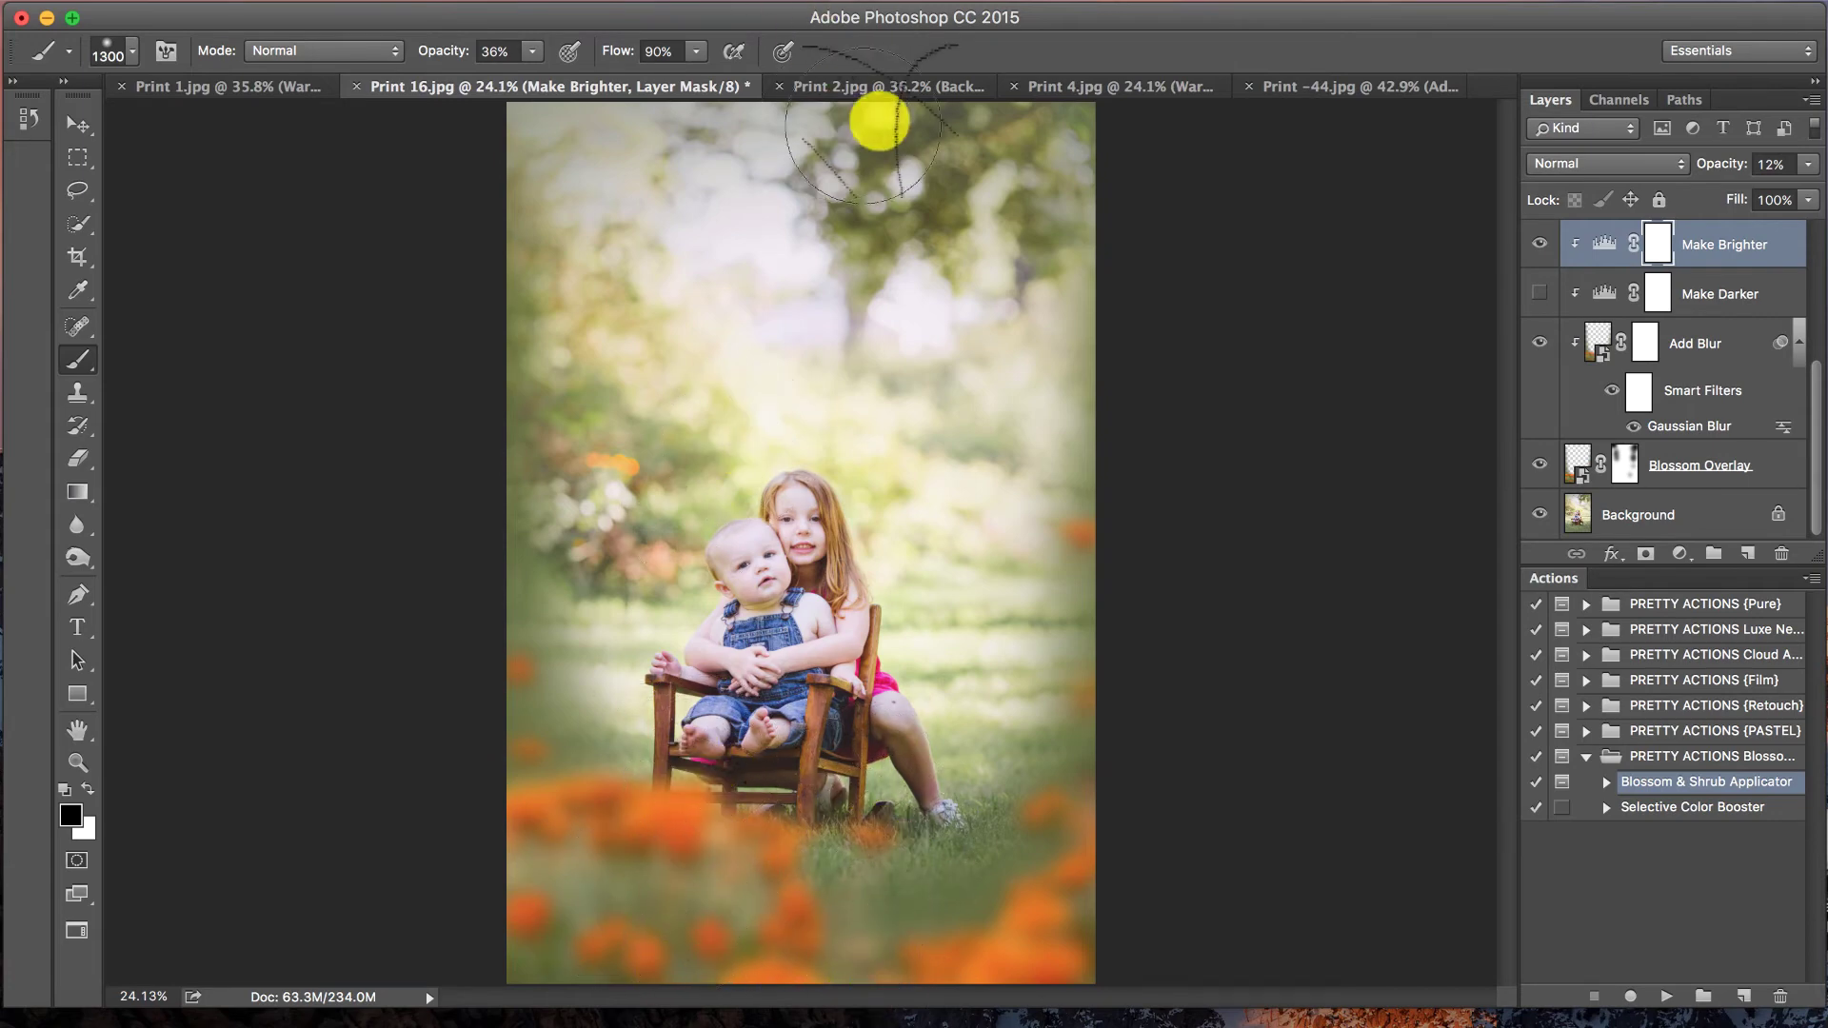
- Switch to Print 2.jpg and compare its original state with the last edited state in the history
left_click(902, 85)
key("x")
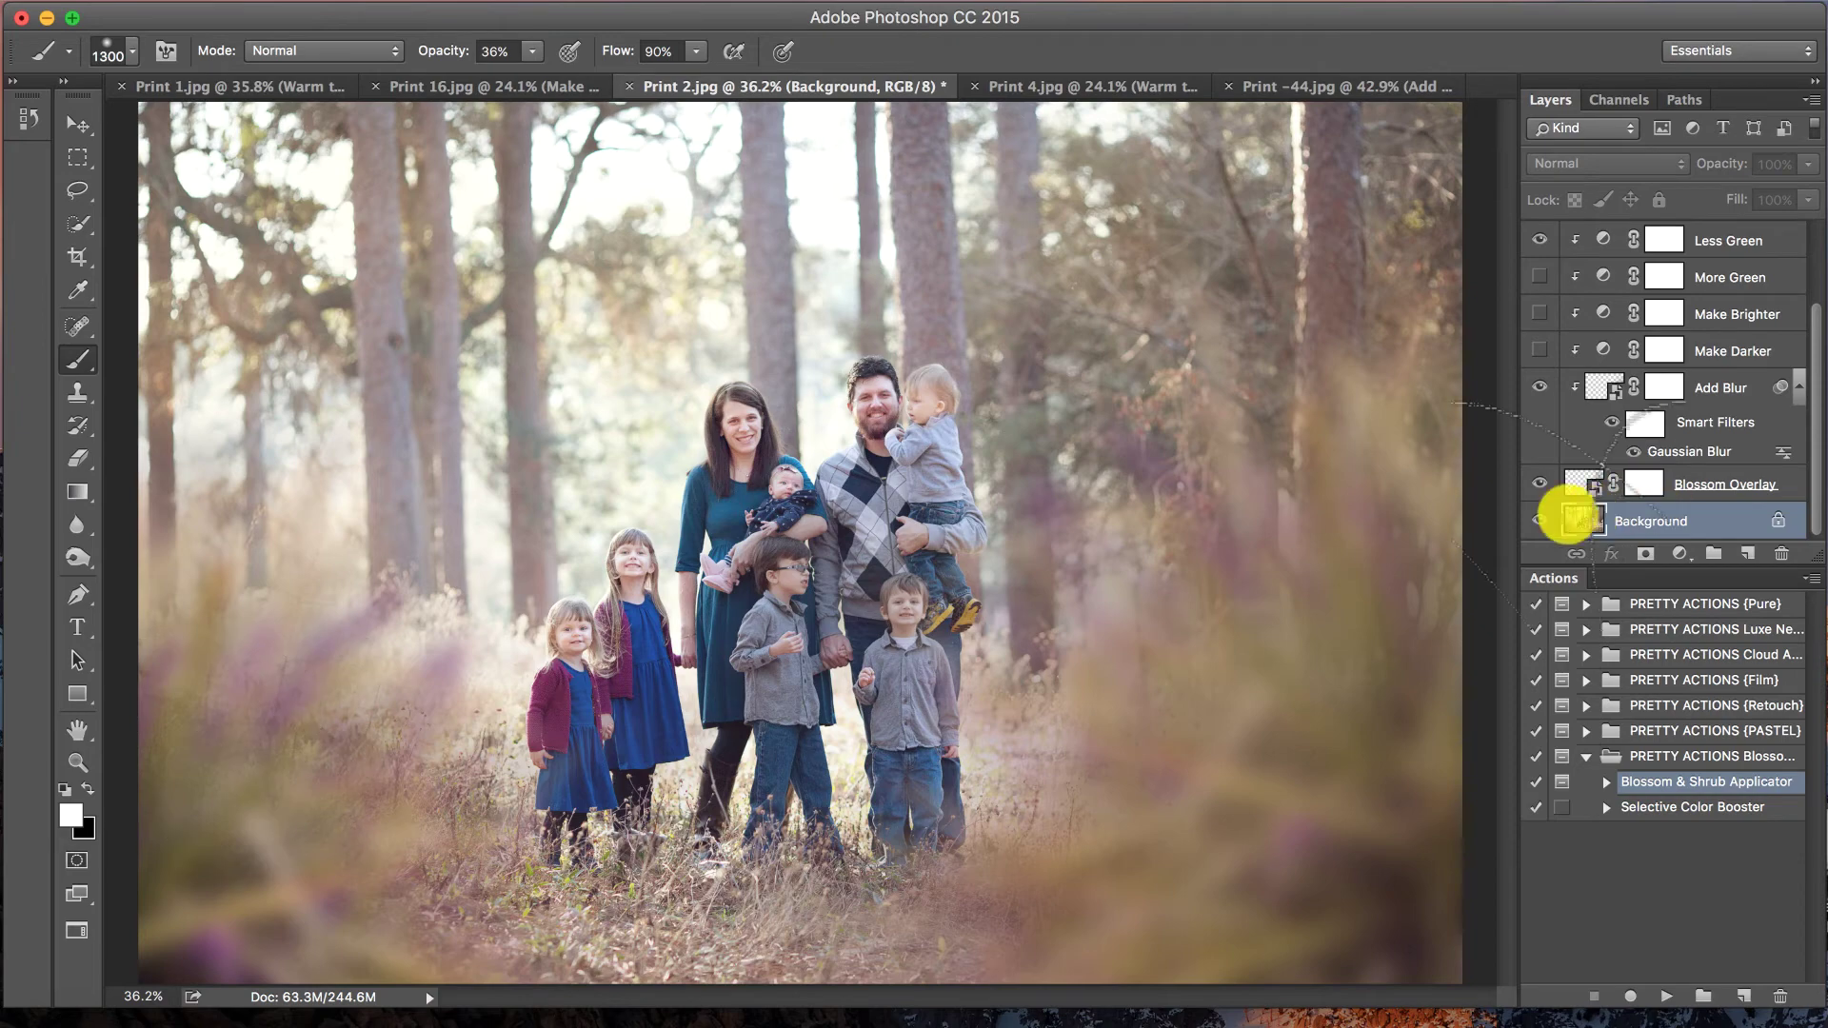
left_click(26, 117)
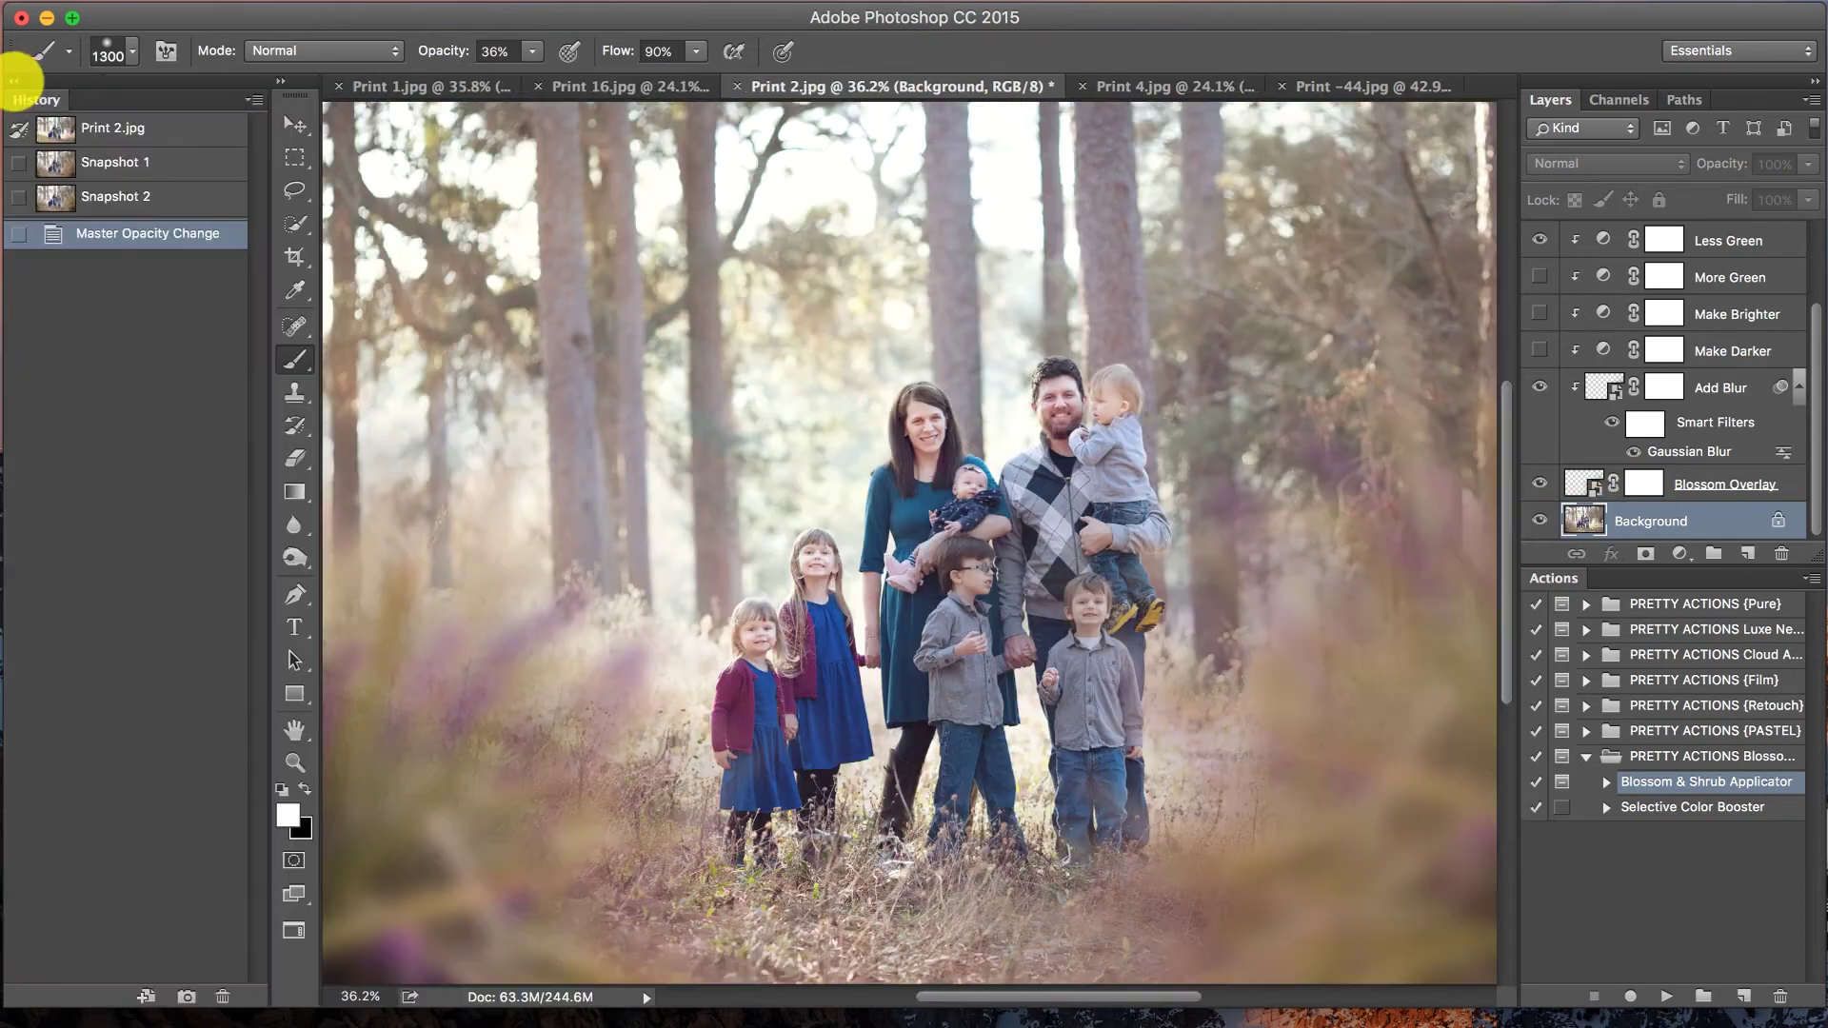
left_click(135, 129)
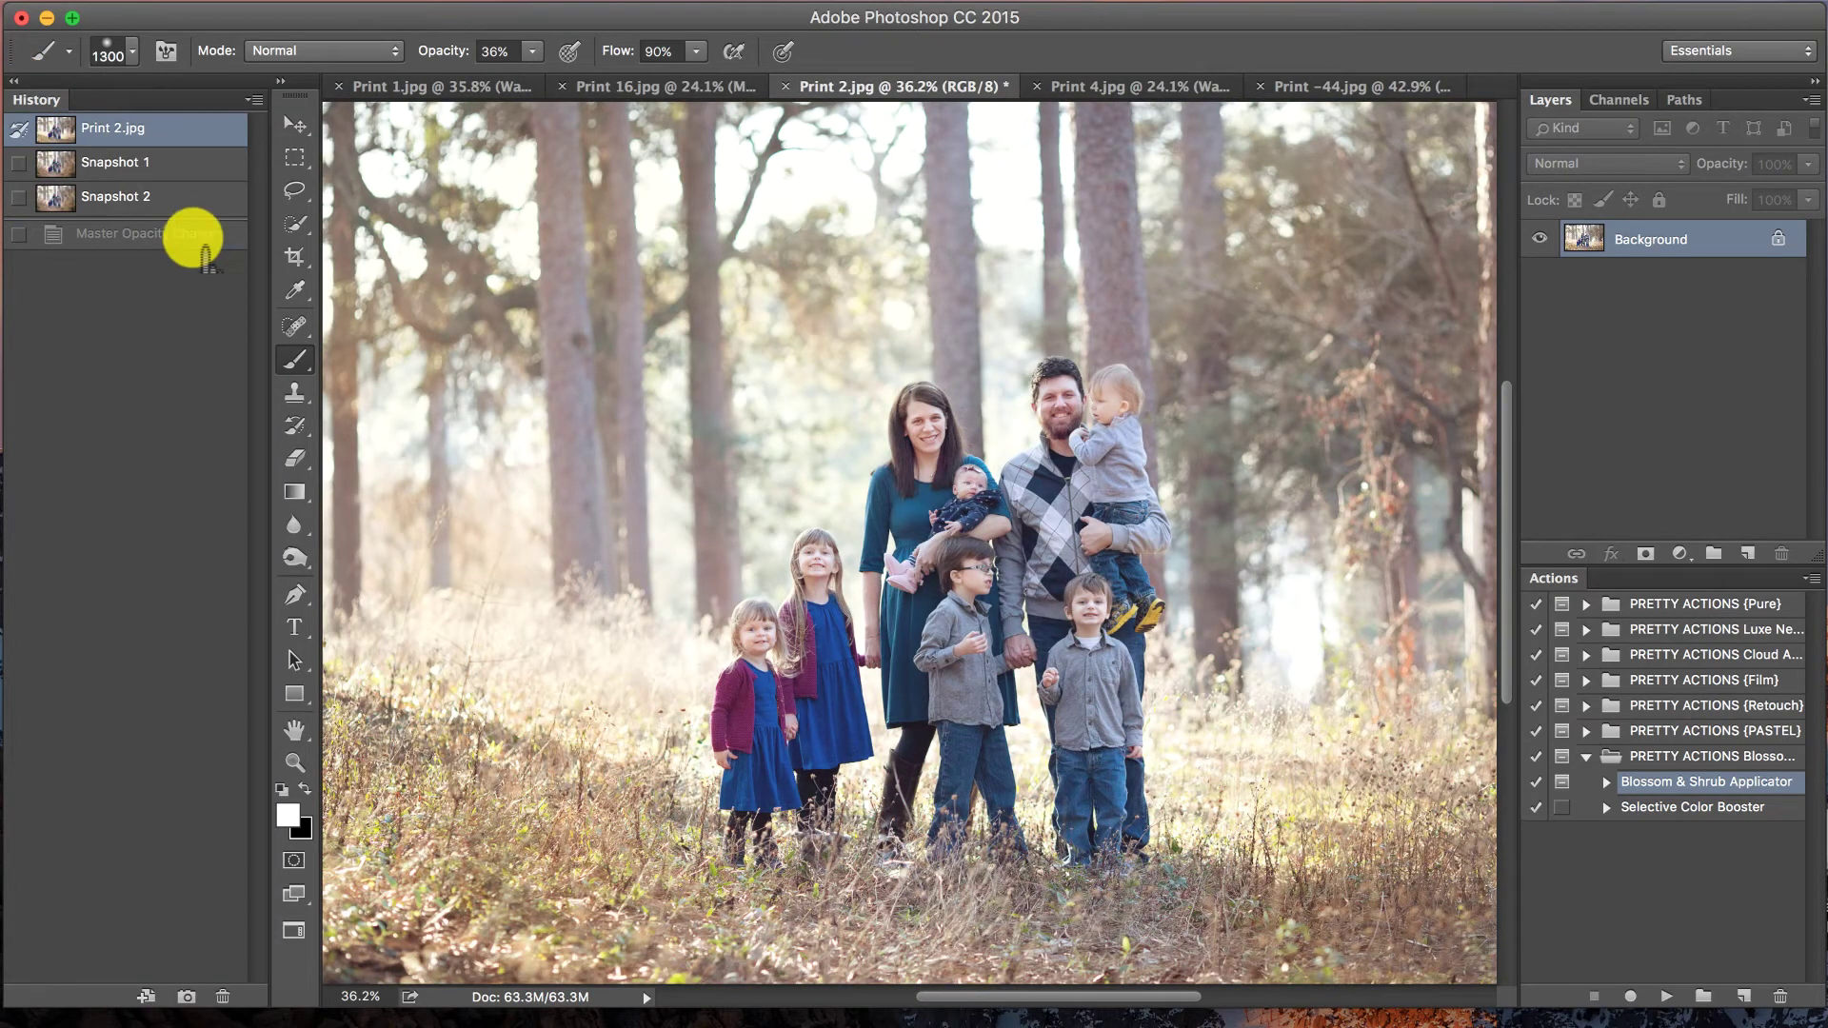
left_click(191, 236)
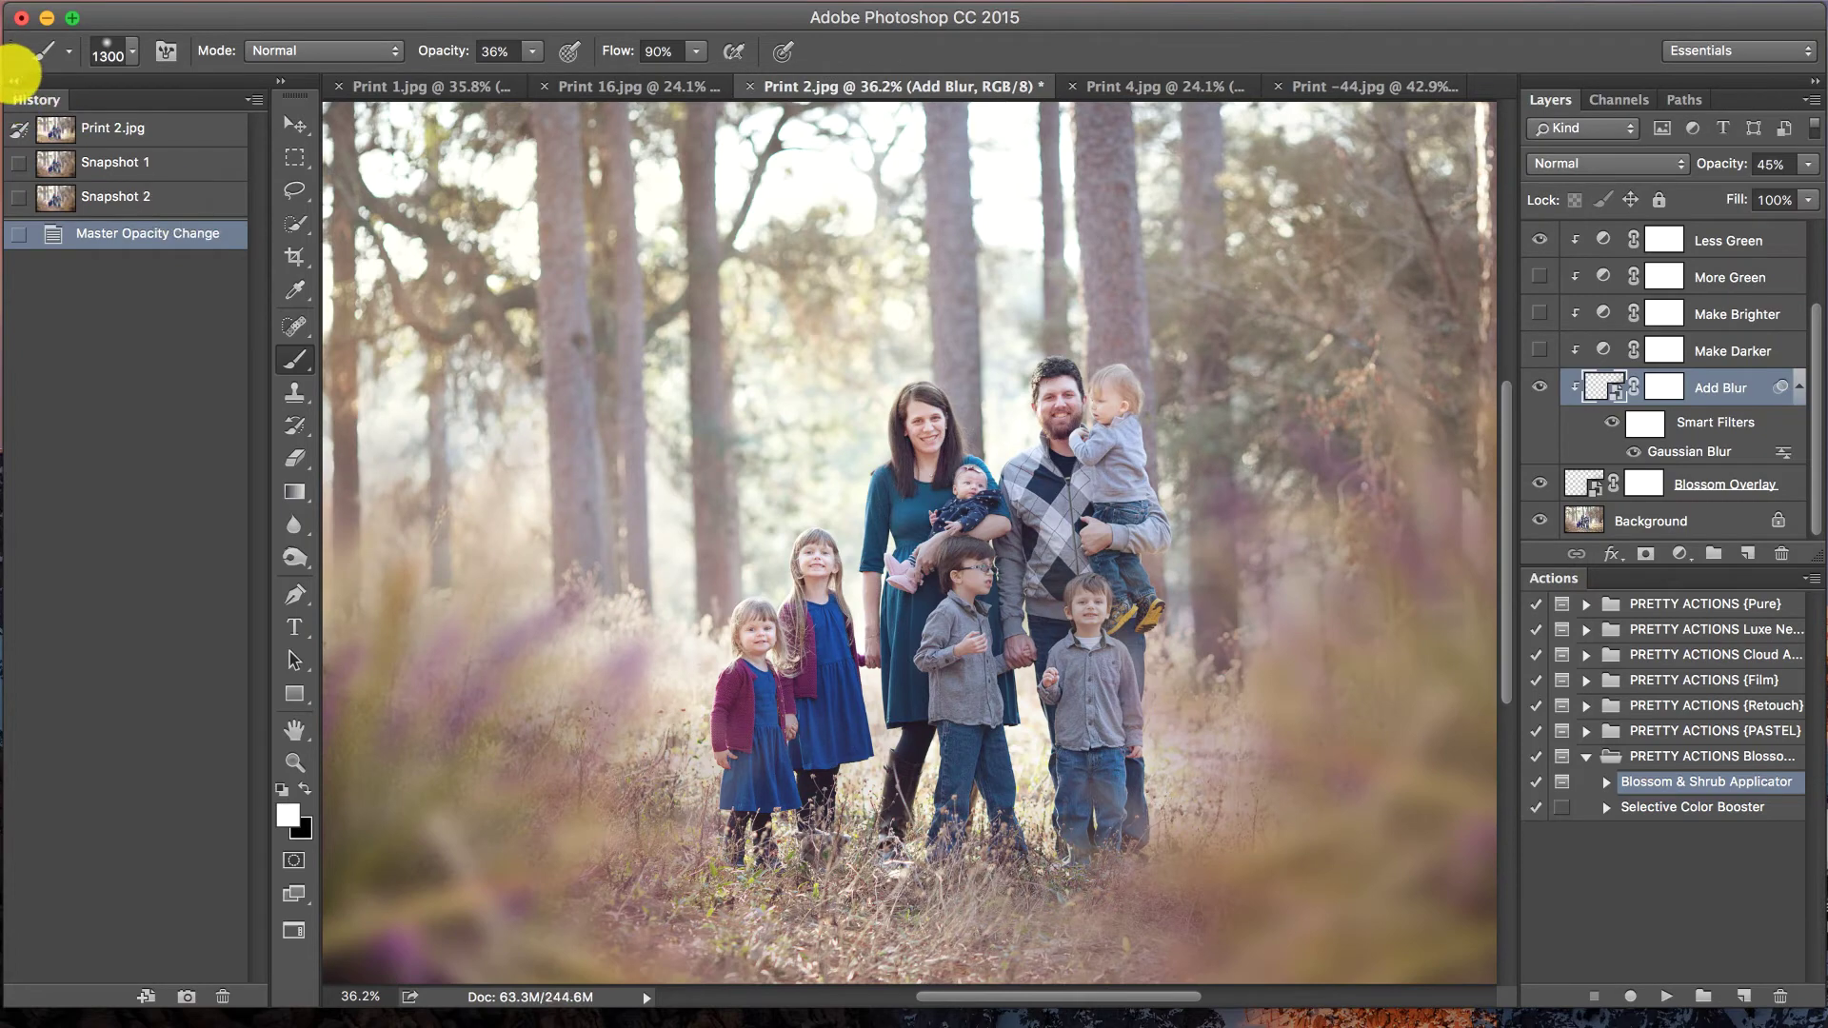
left_click(14, 80)
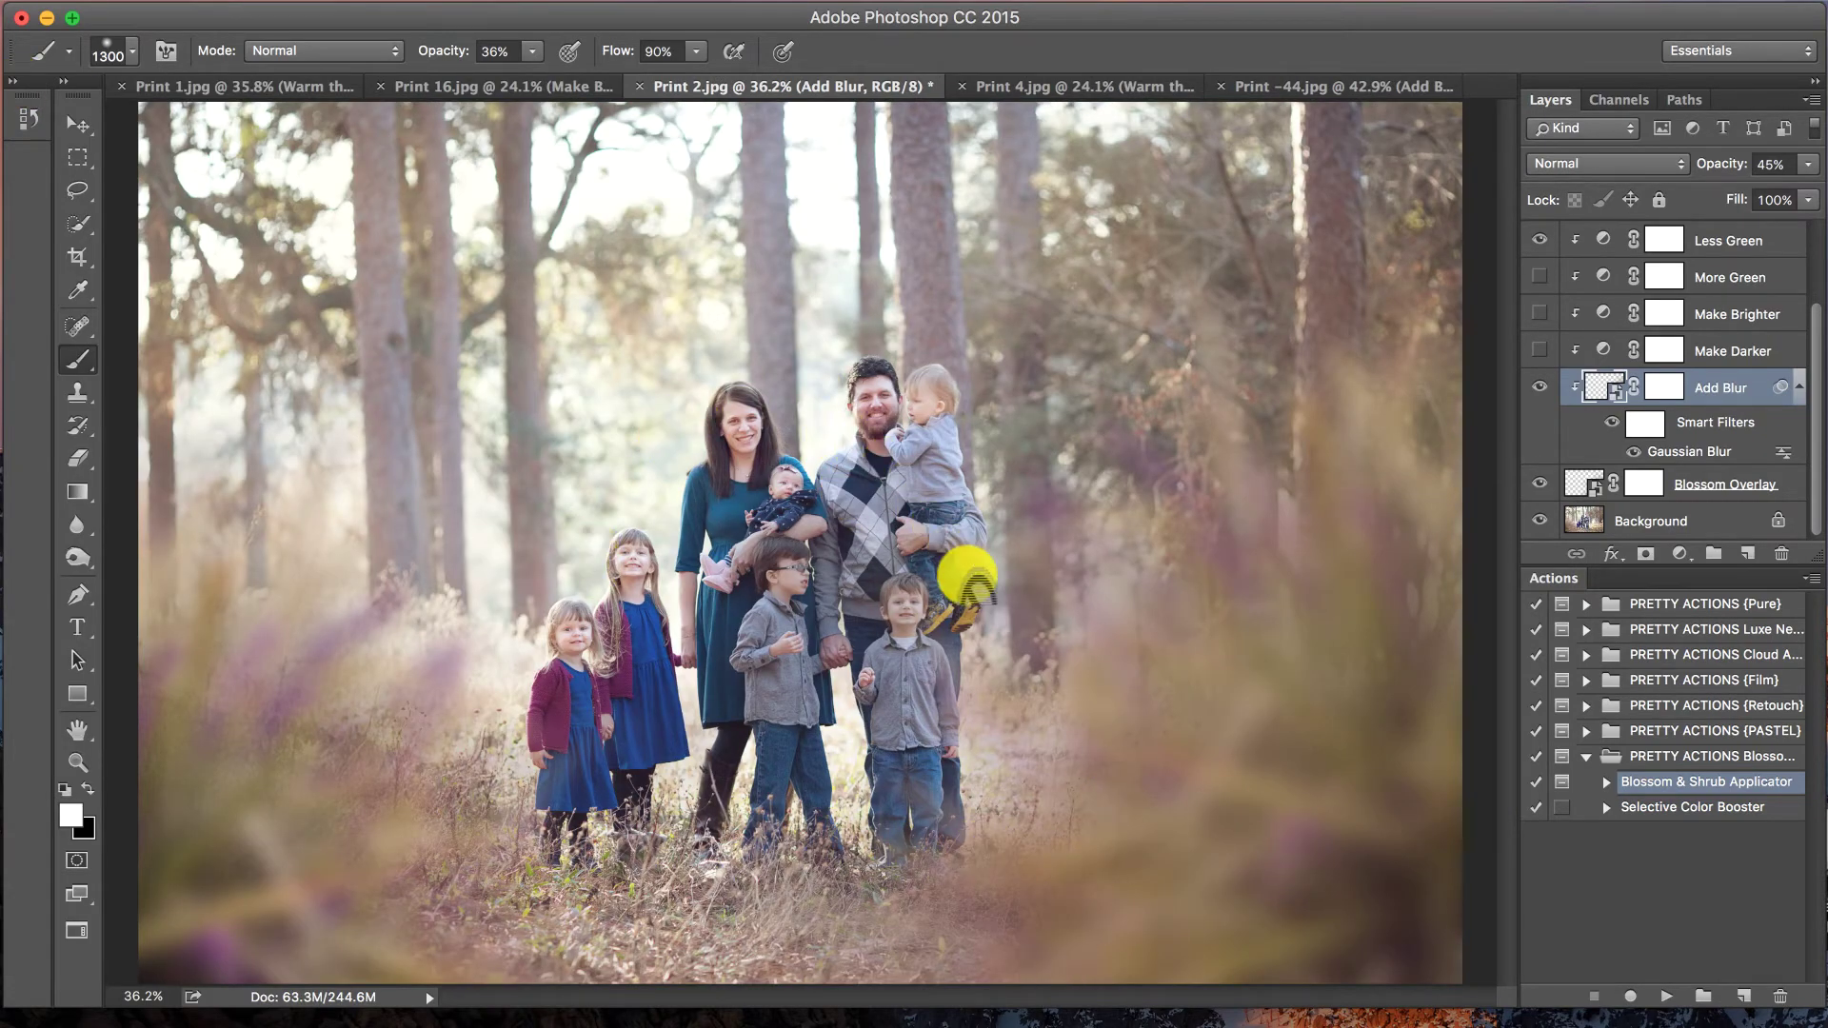
- Revert Print 2.jpg to its original Background-only state and run the Blossom & Shrub Applicator action, placing the Lush Greenery 9.png overlay
scroll(1681, 395, "up", 3)
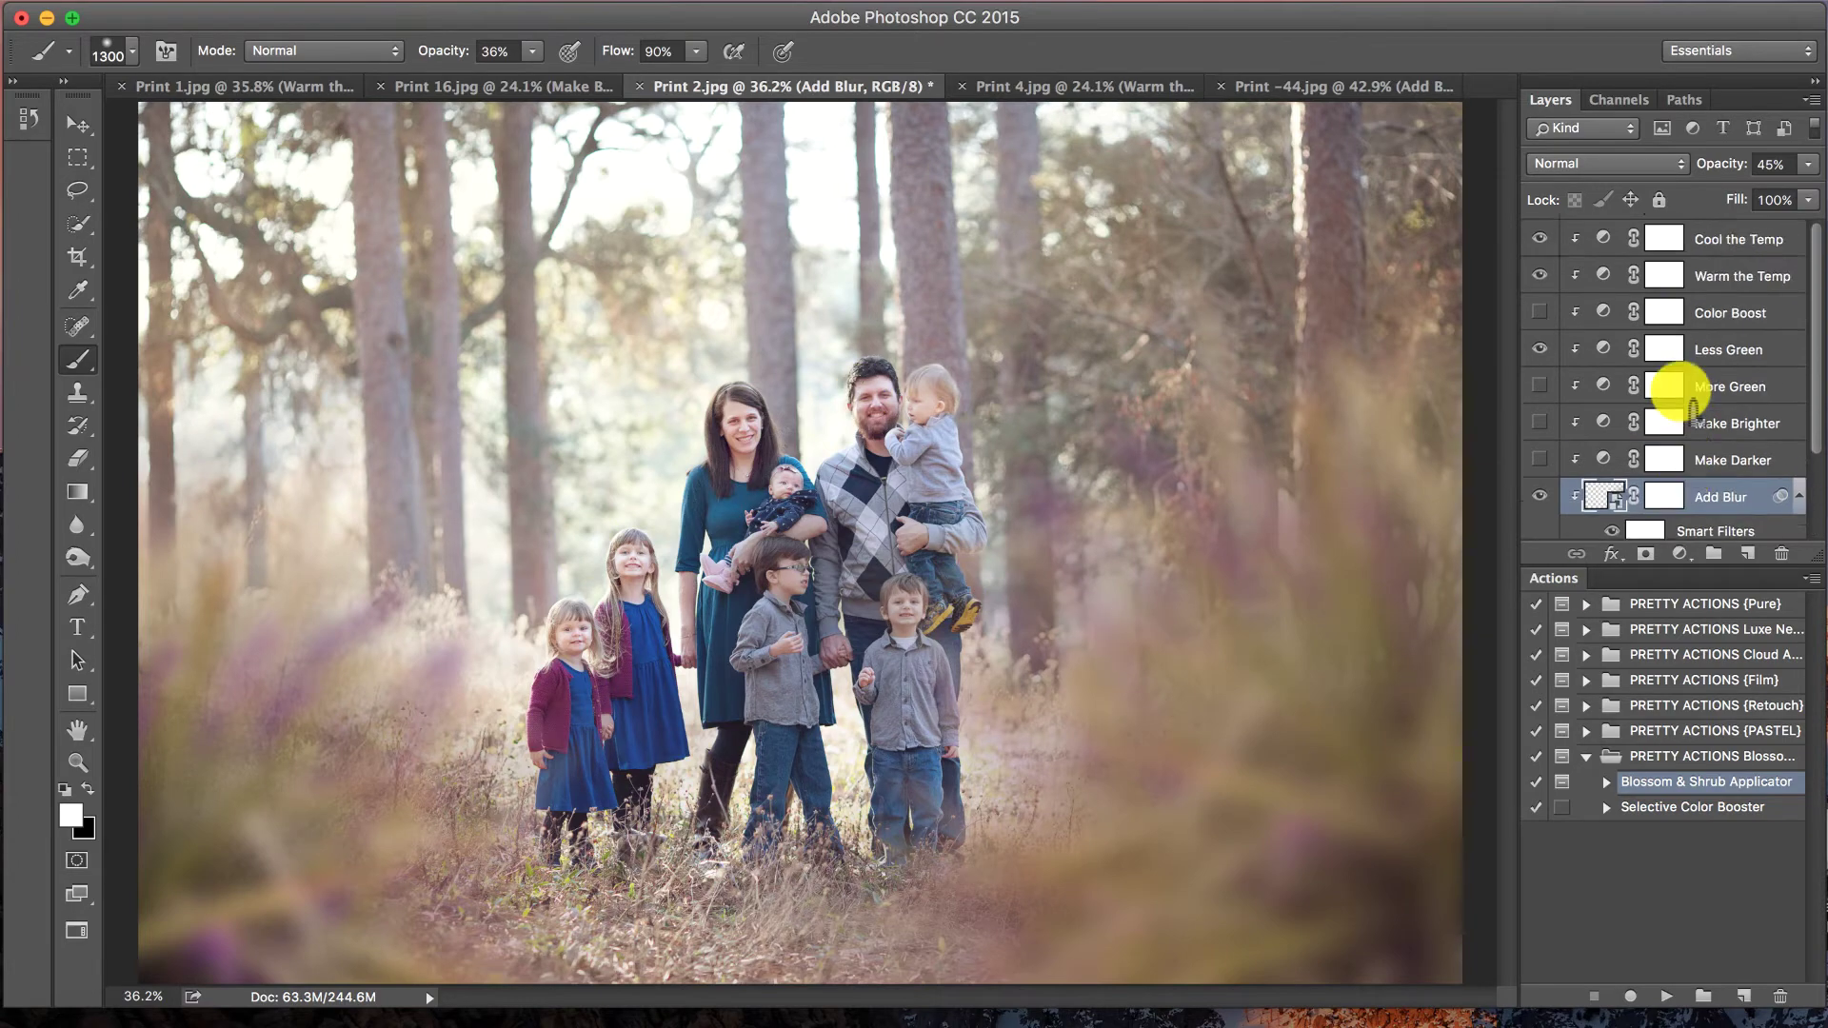
left_click(1730, 243)
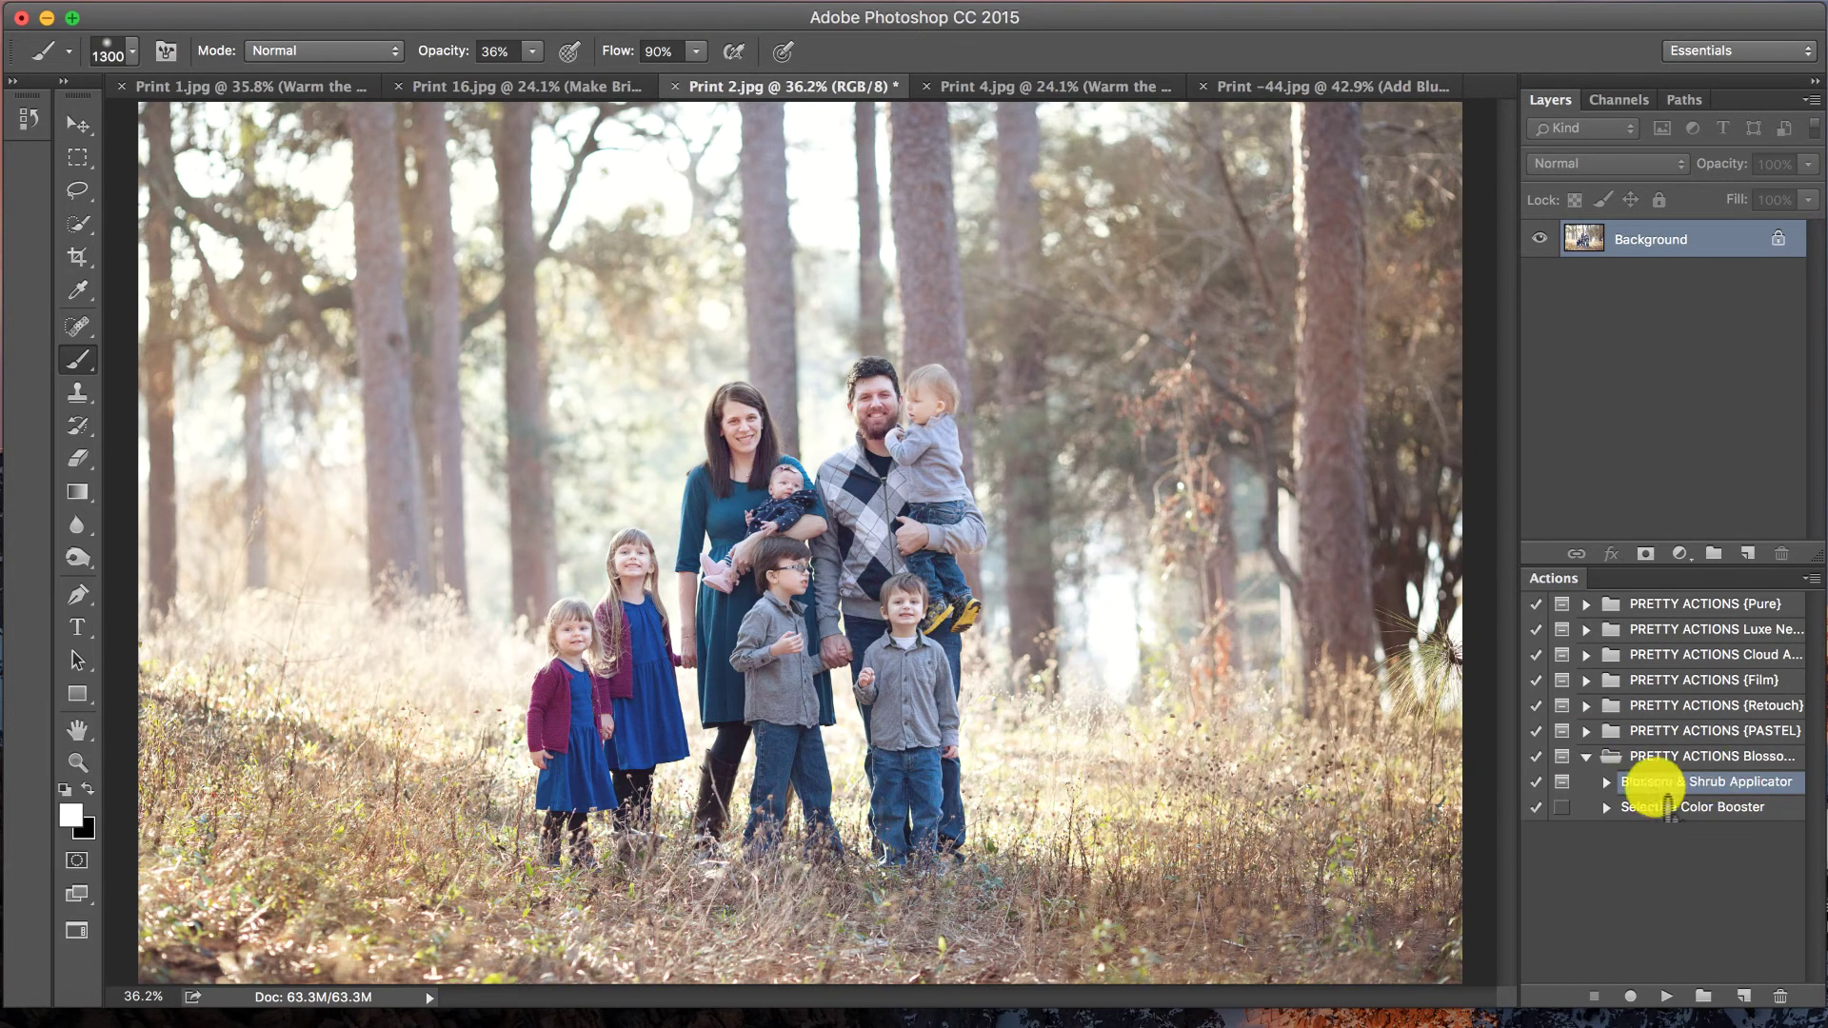
left_click(1666, 995)
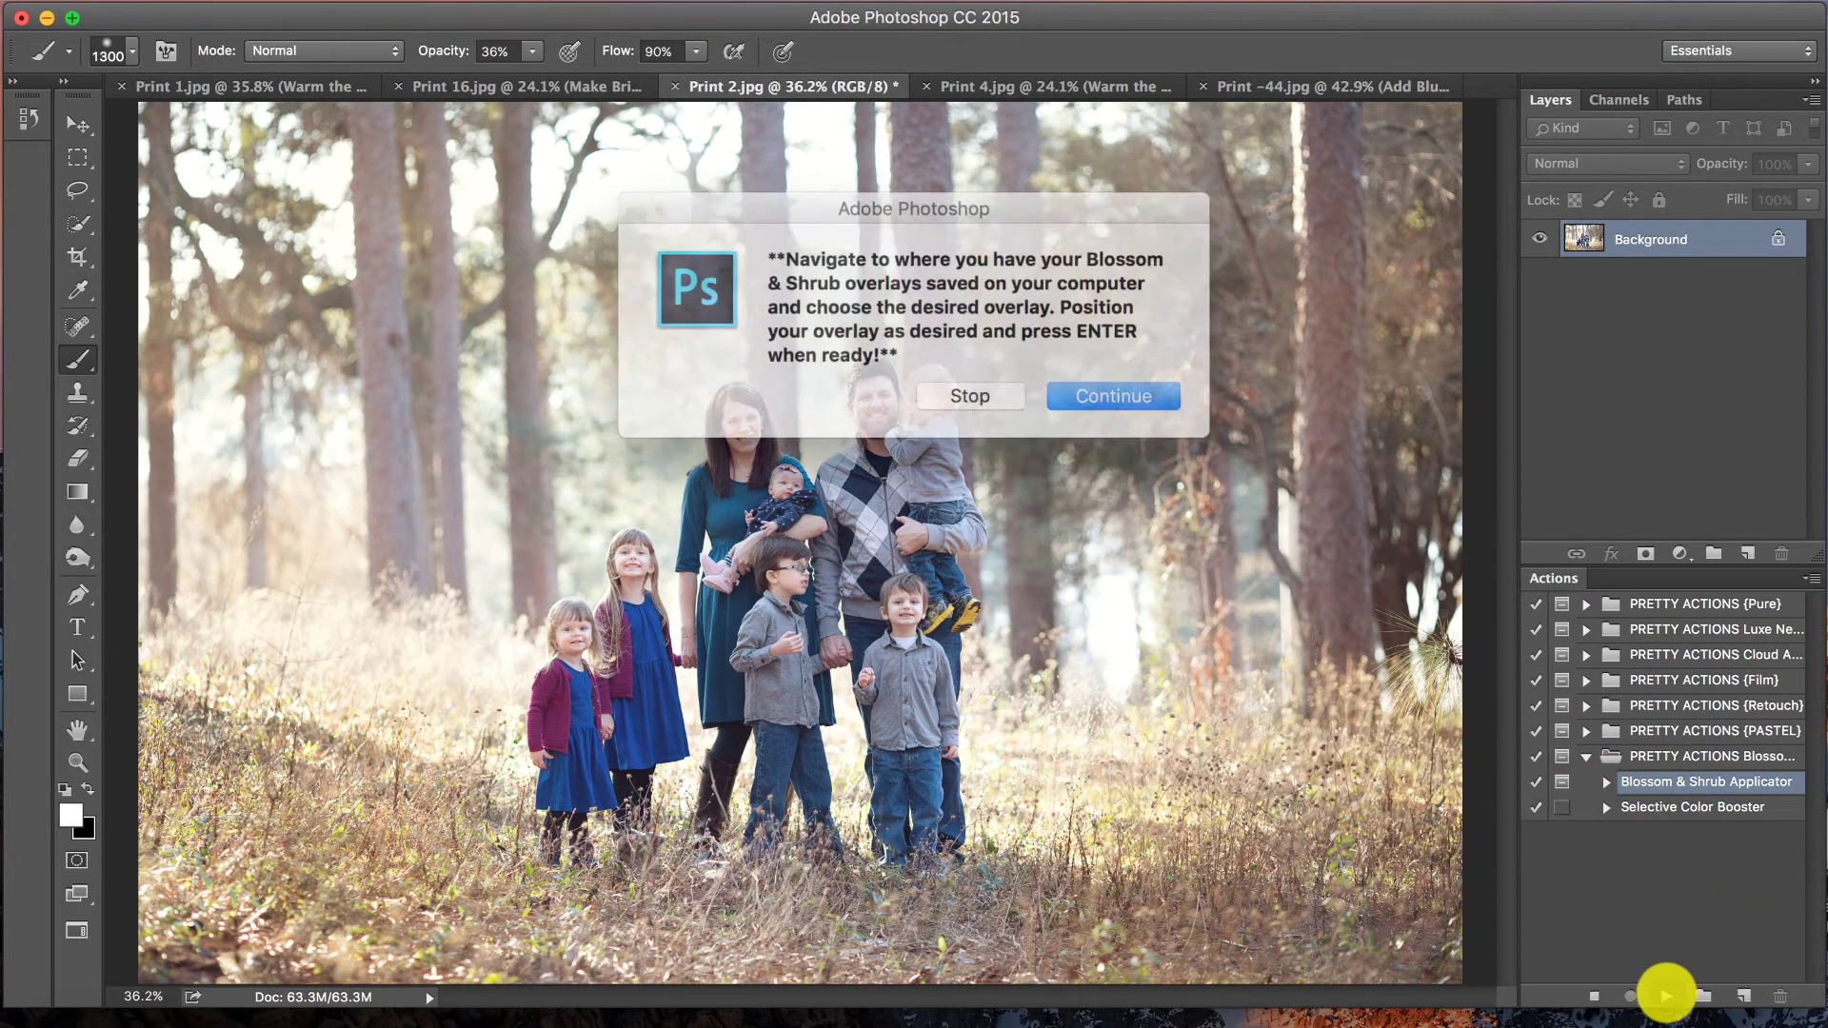
left_click(1092, 390)
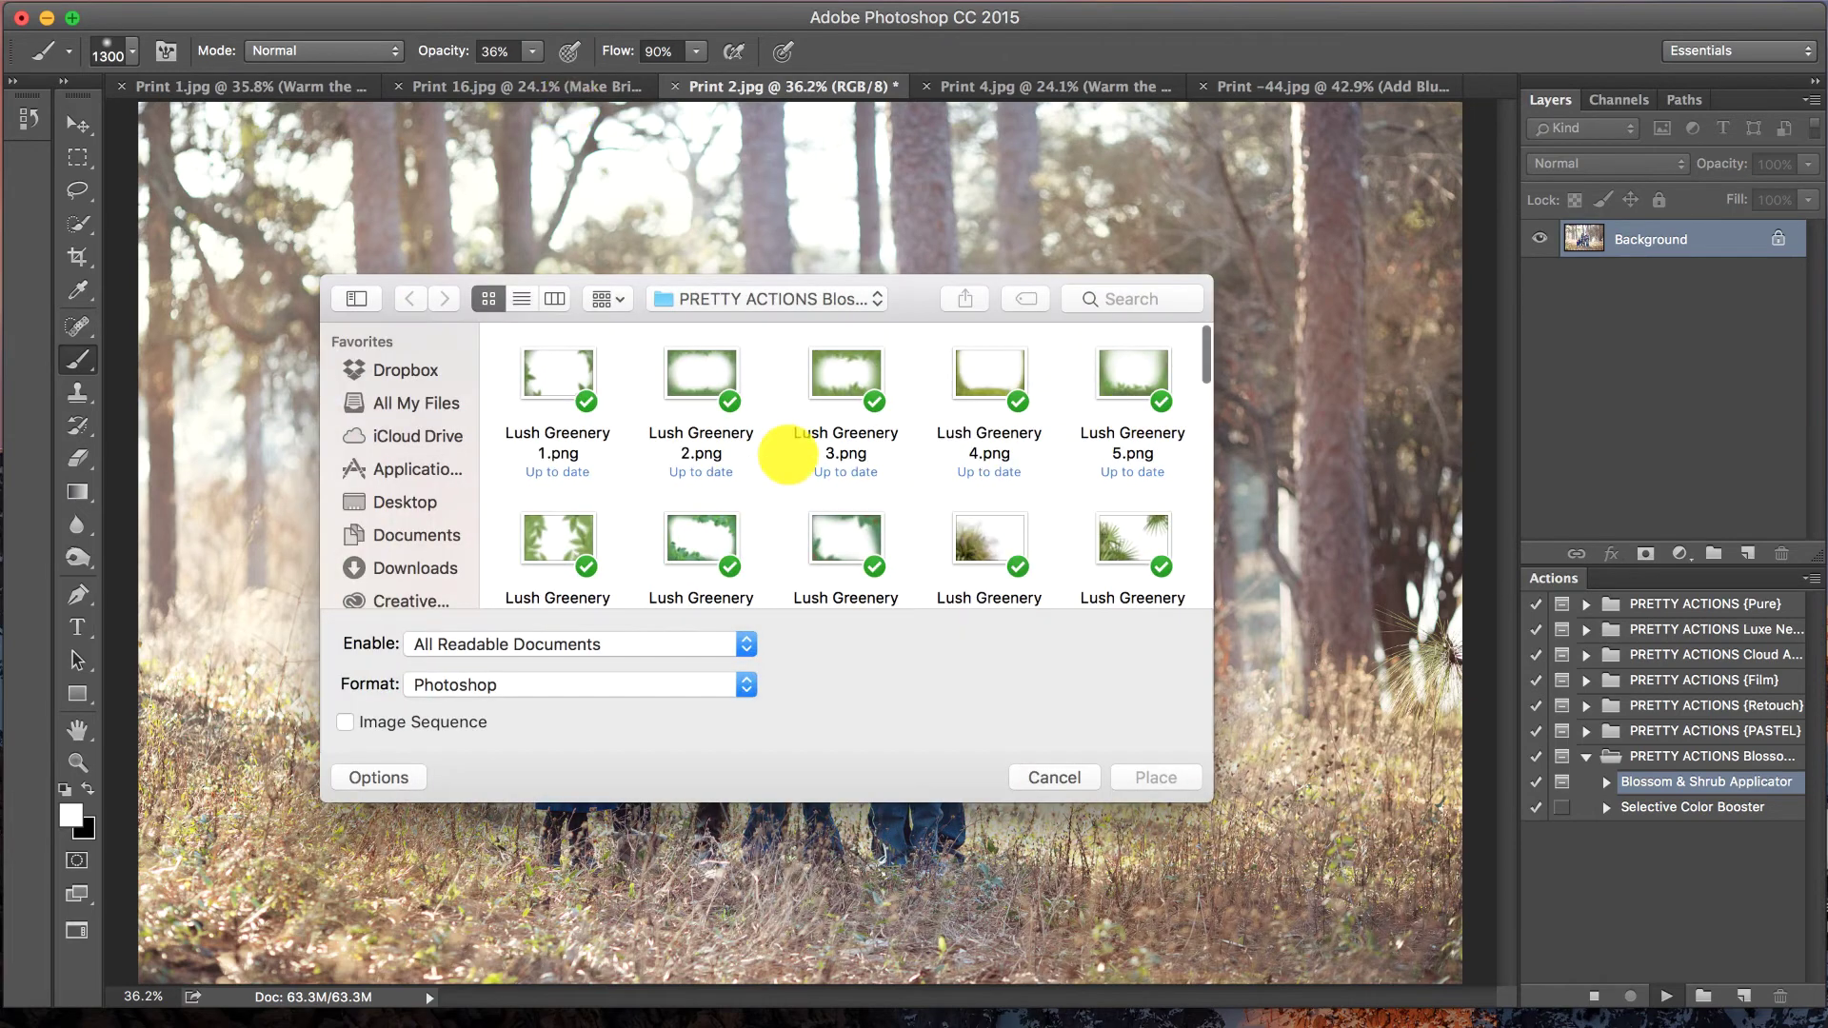
scroll(787, 455, "down", 2)
scroll(786, 455, "down", 2)
left_click(987, 425)
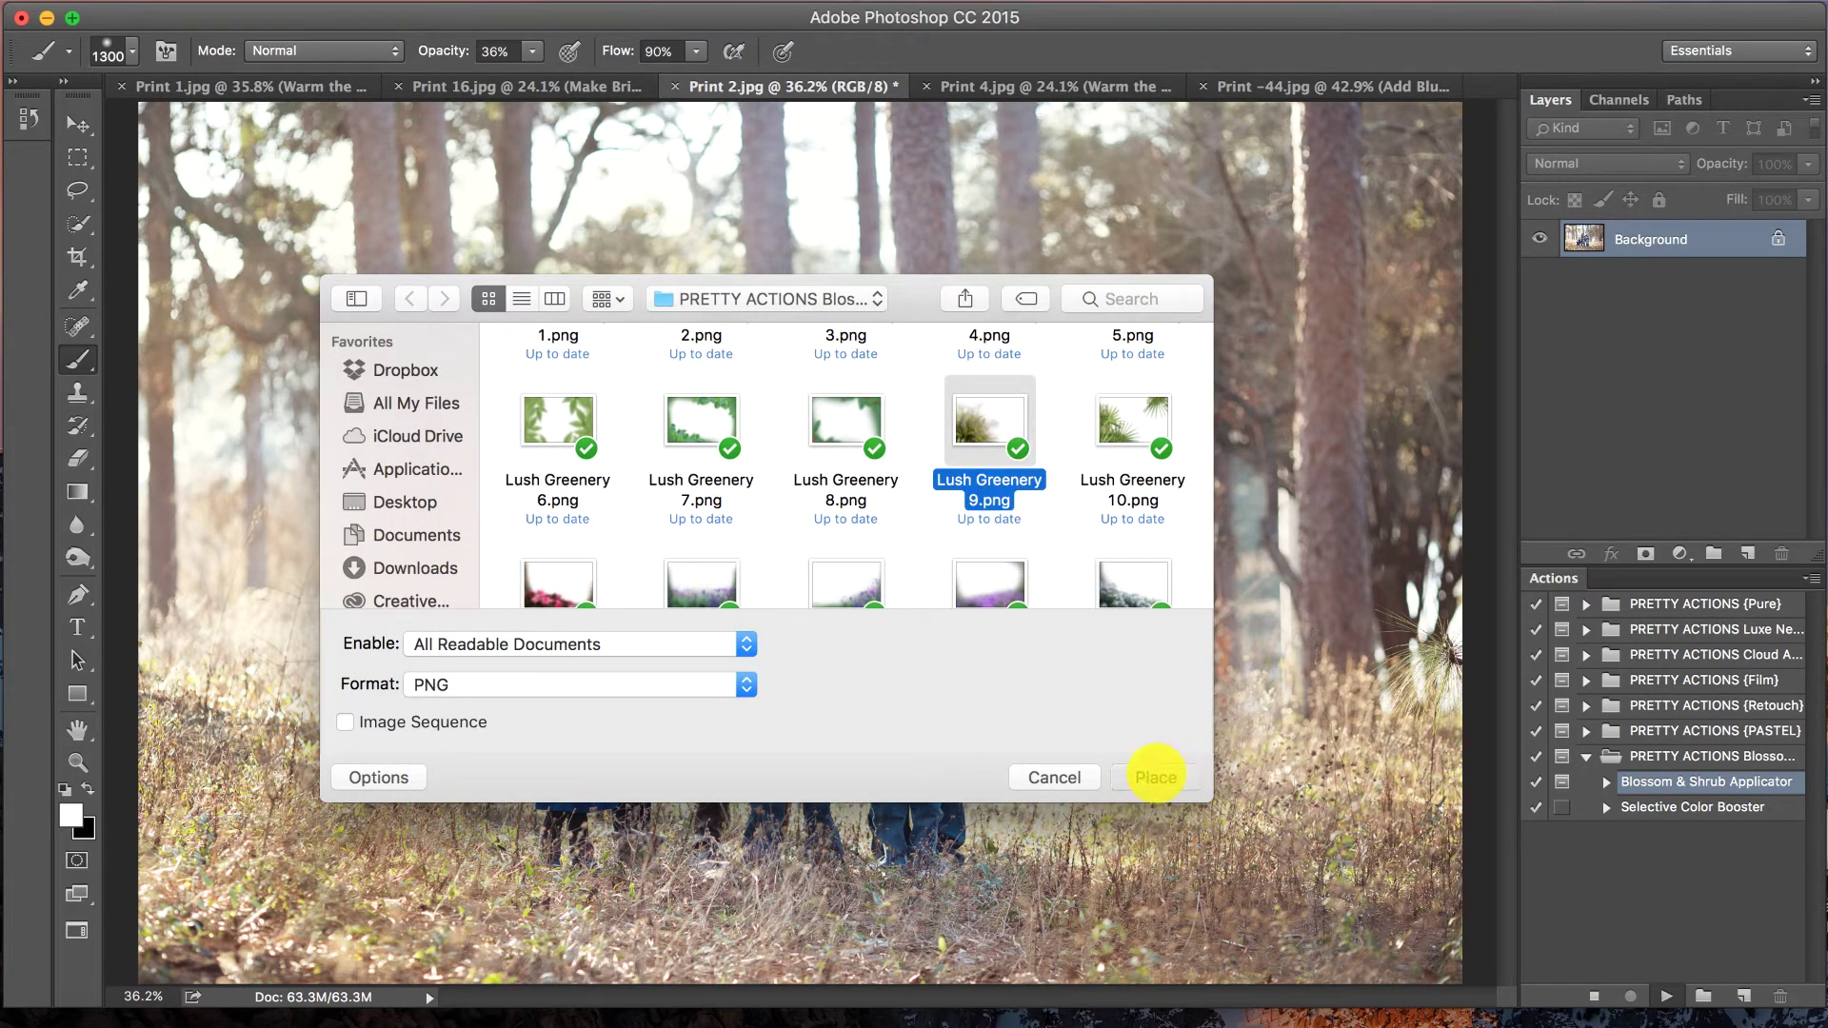
left_click(1157, 779)
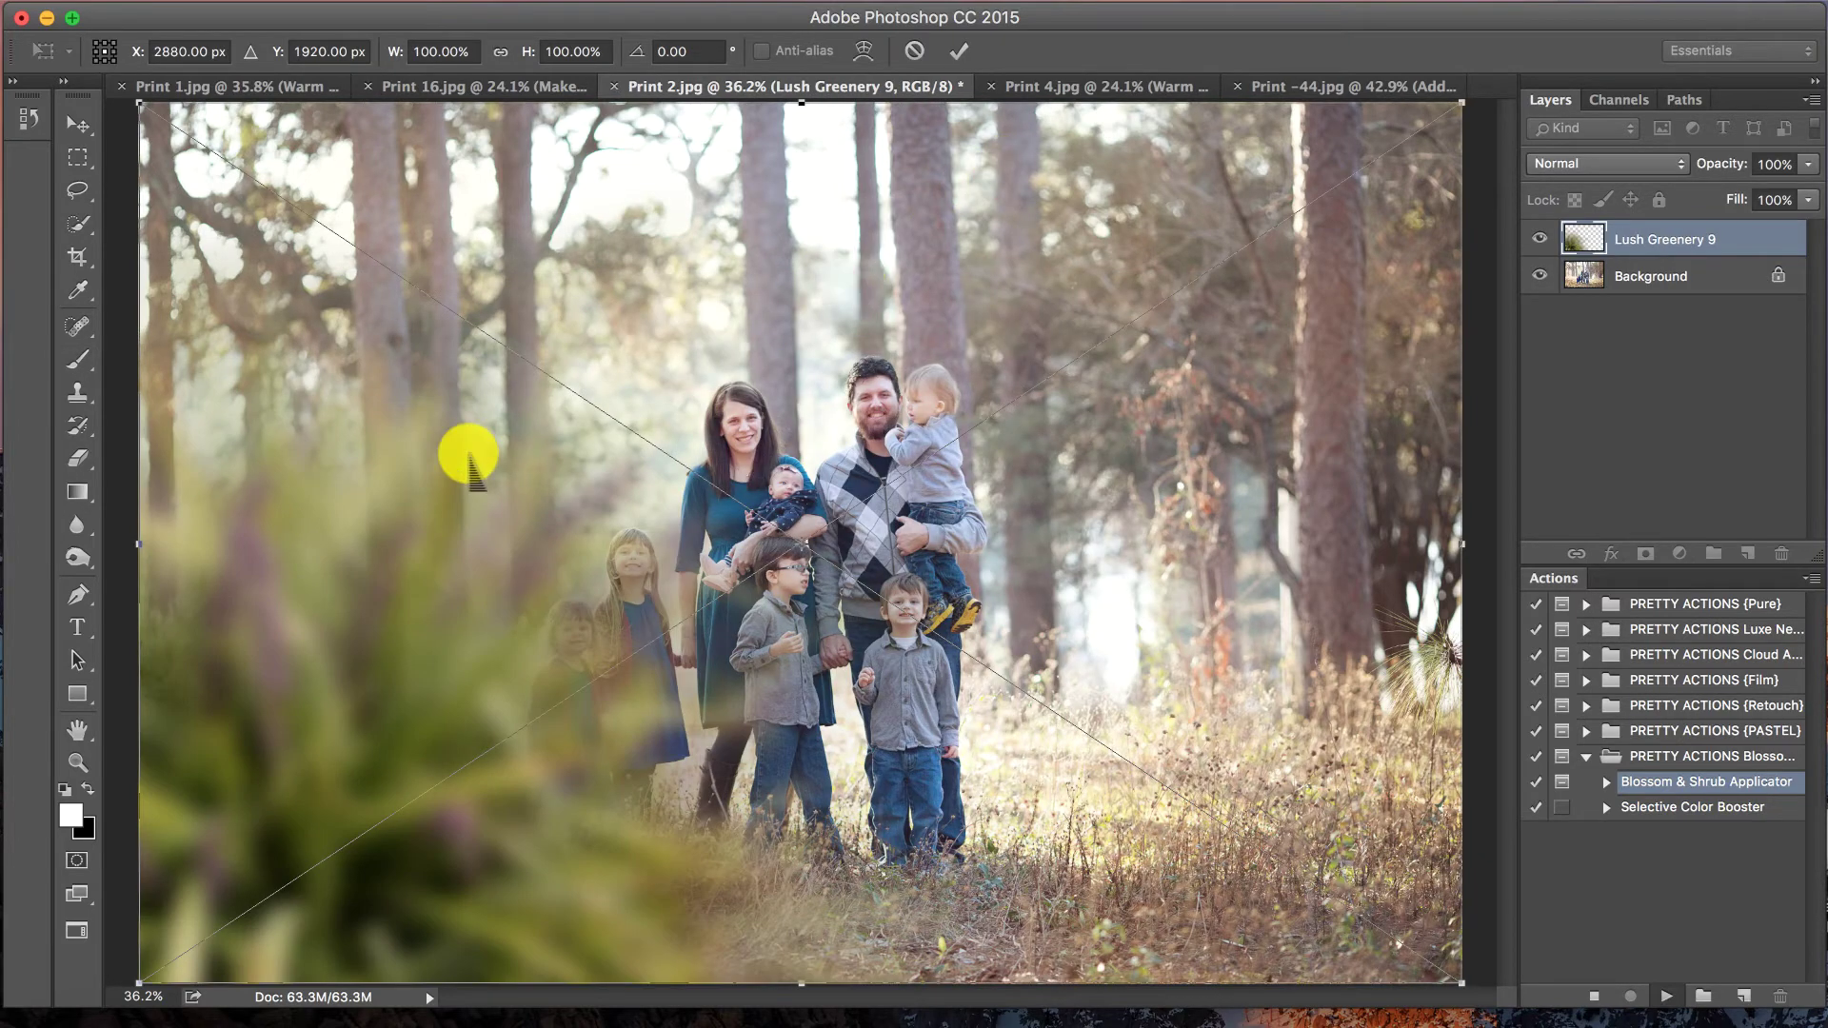
- Scale down the Lush Greenery 9 overlay, position it in the photo's lower-left corner beside the children, and commit the placement
left_click(77, 124)
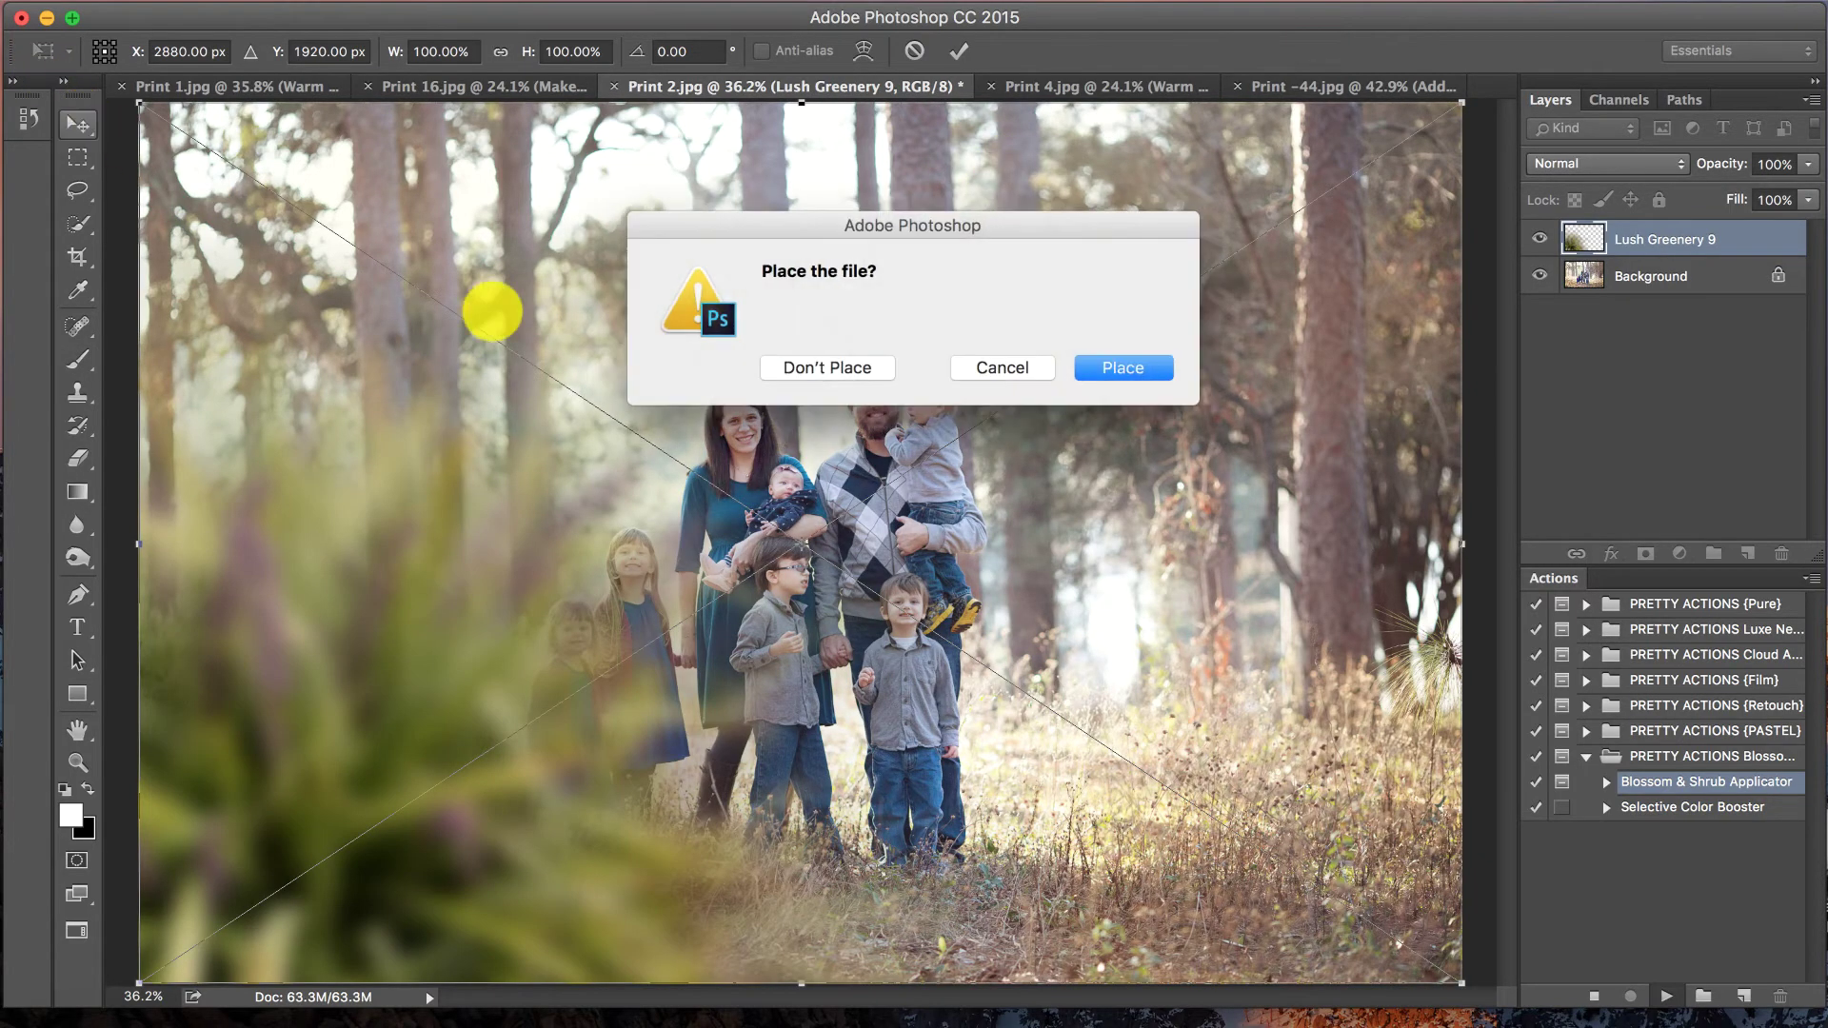
left_click(1000, 368)
left_click_drag(514, 460, 482, 523)
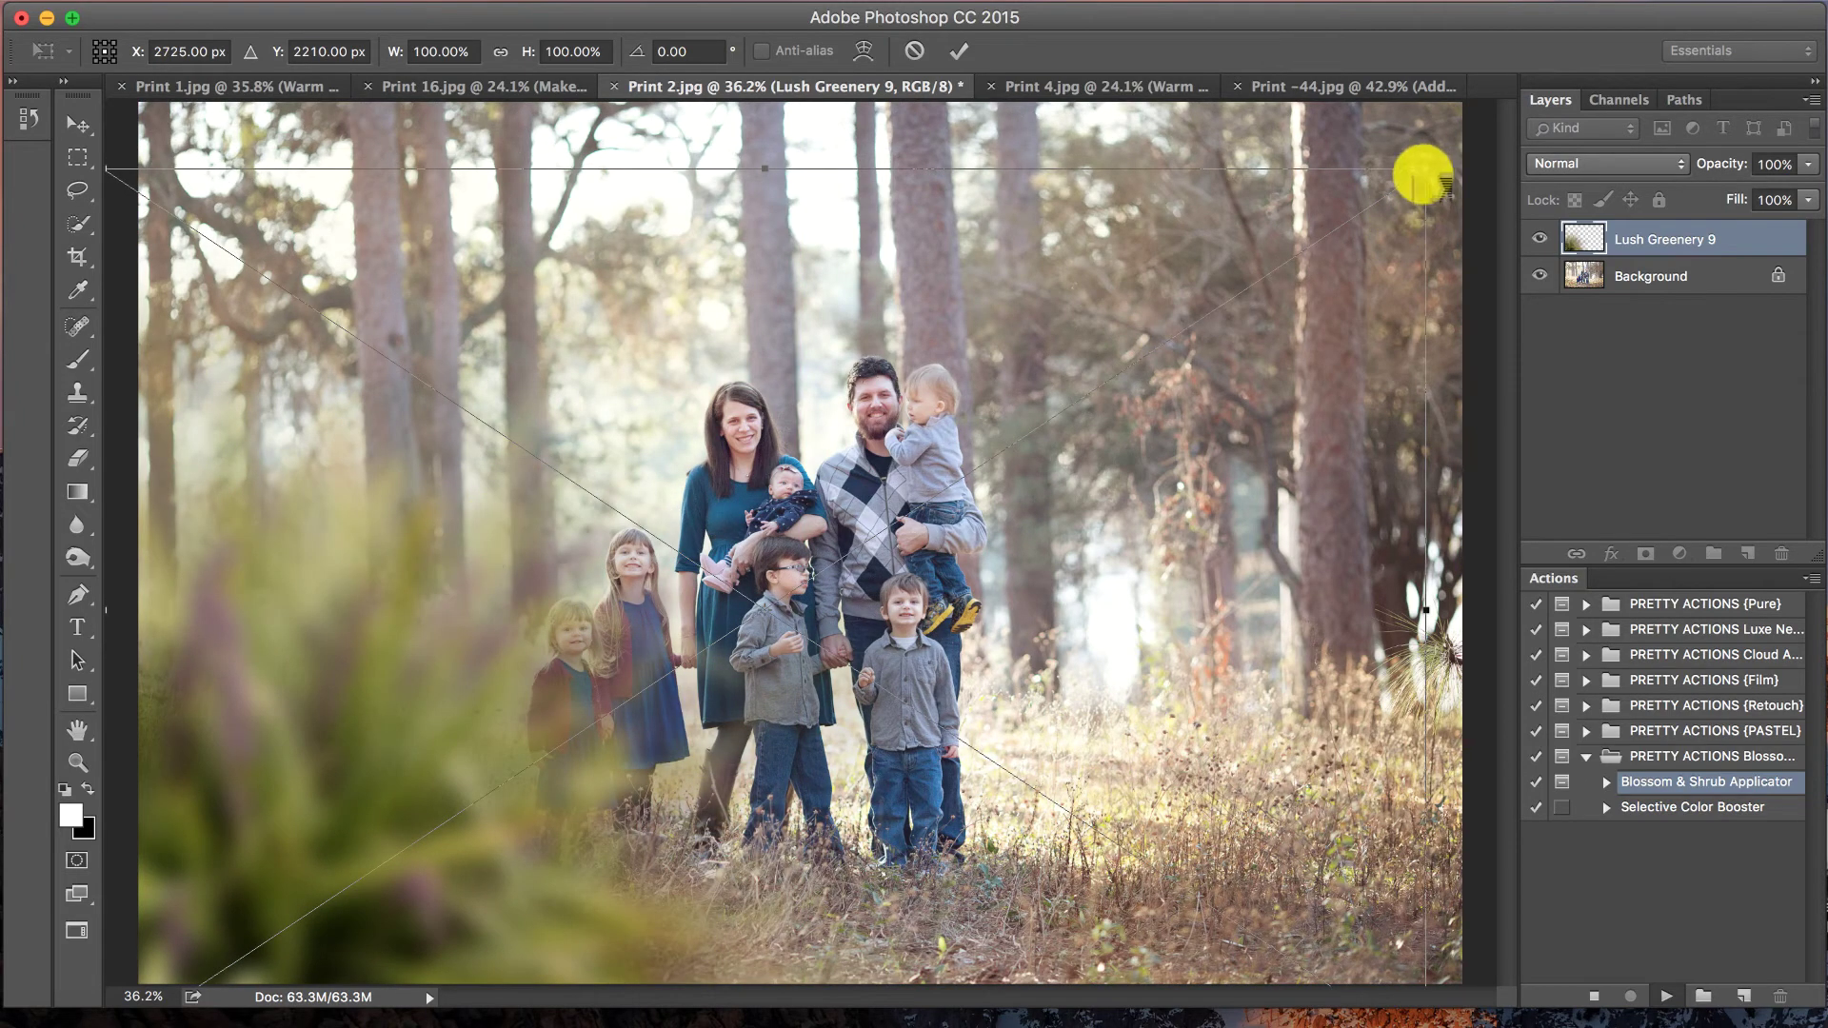
left_click_drag(1423, 164, 1187, 306)
left_click_drag(1128, 428, 1020, 394)
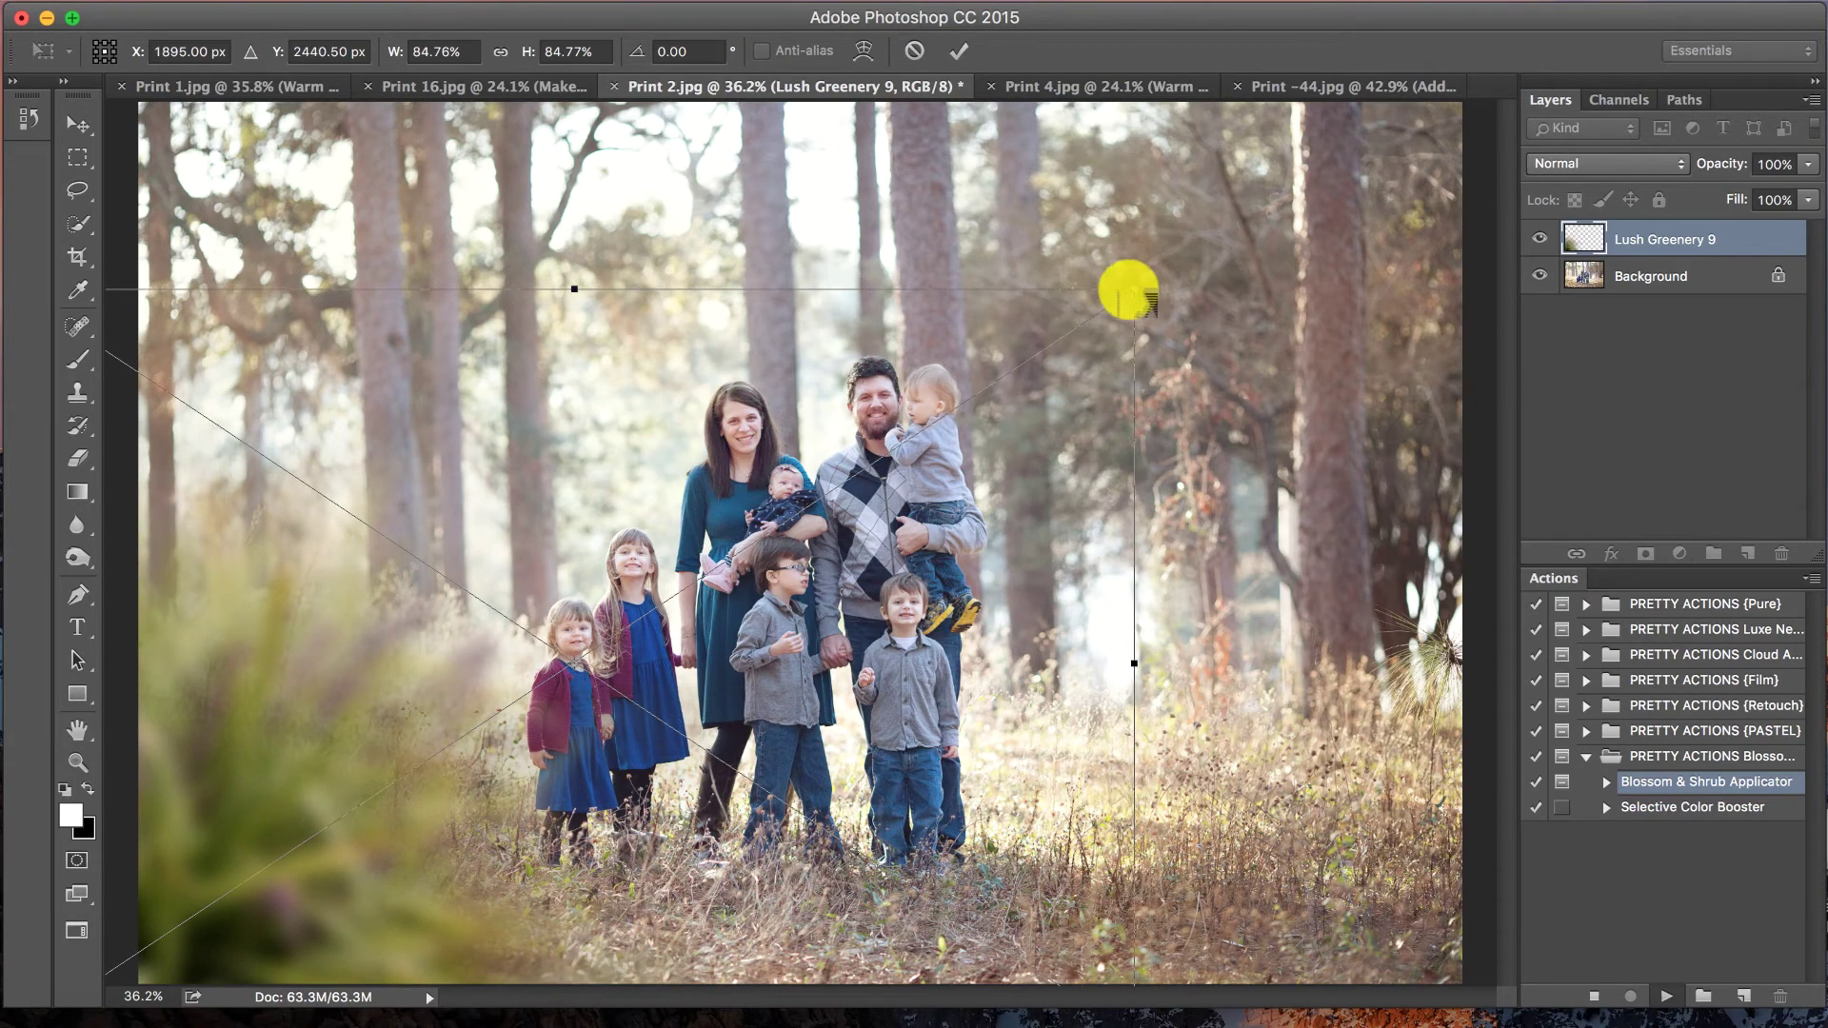
left_click_drag(1128, 290, 1040, 352)
left_click_drag(869, 457, 943, 444)
key("Return")
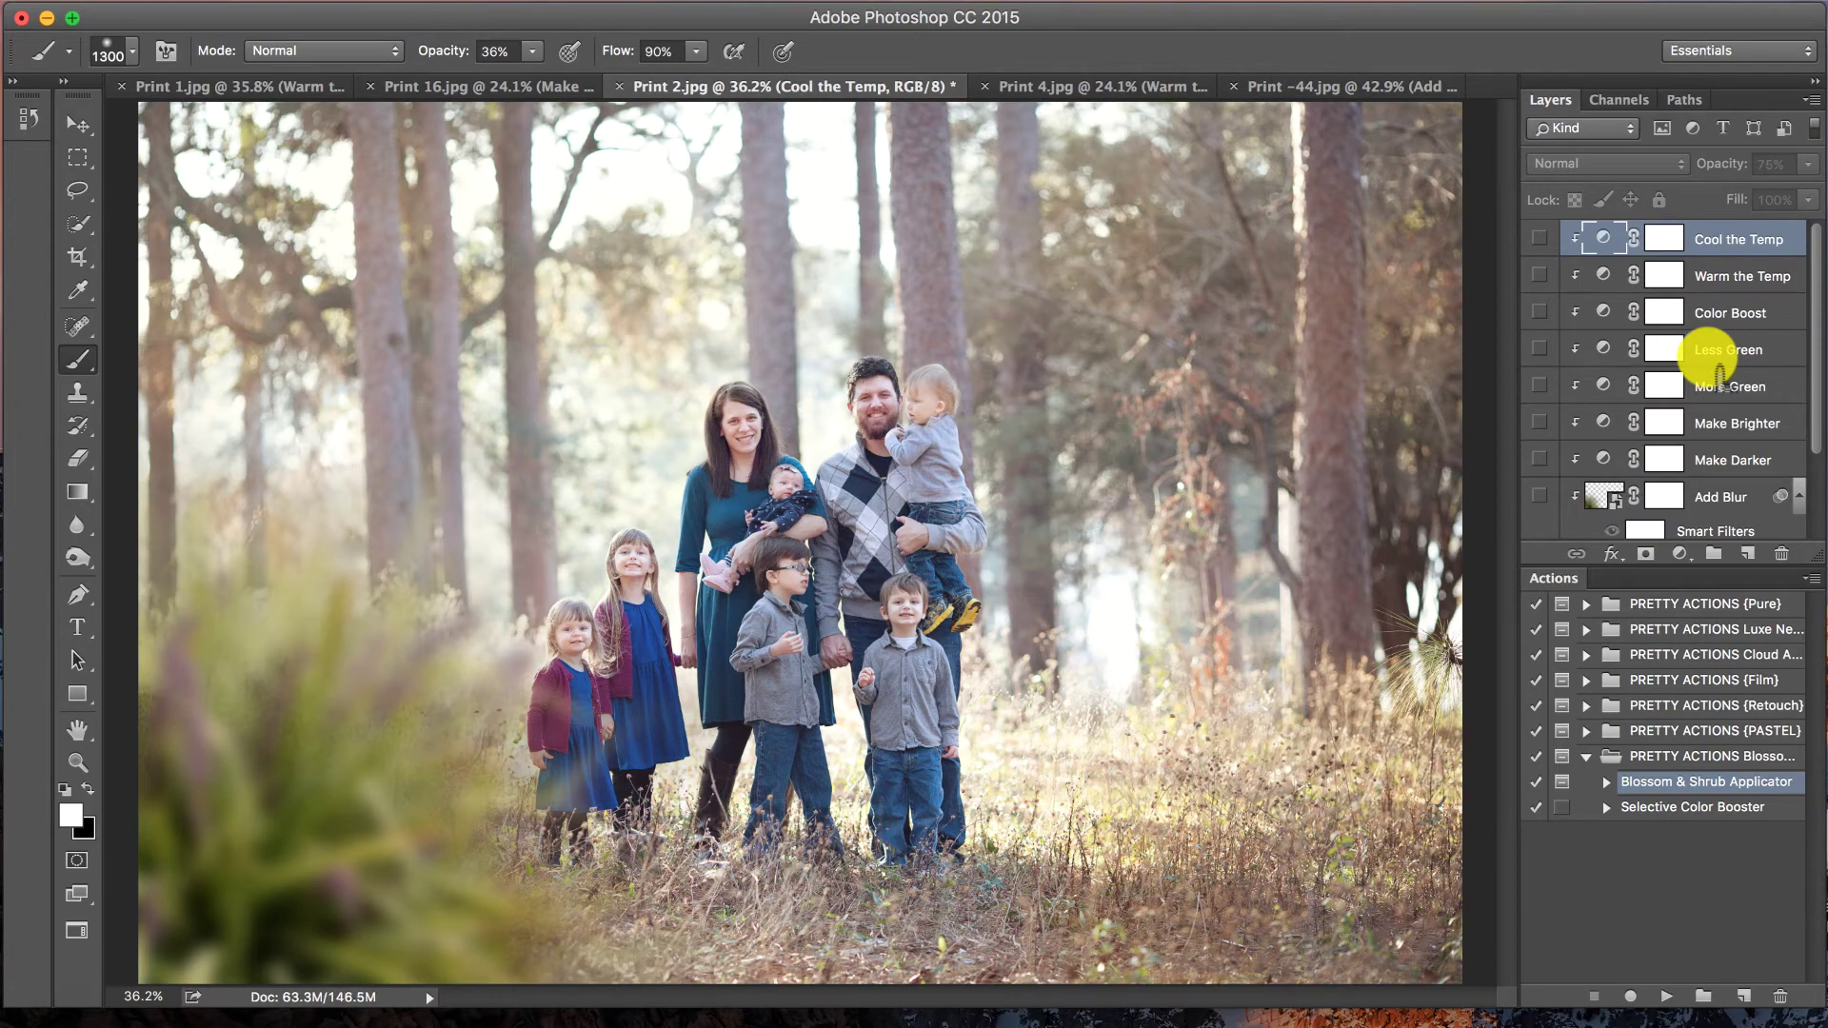
- Turn on the Cool the Temp adjustment layer in Print 2.jpg and reduce its opacity to about 31%
left_click(1541, 238)
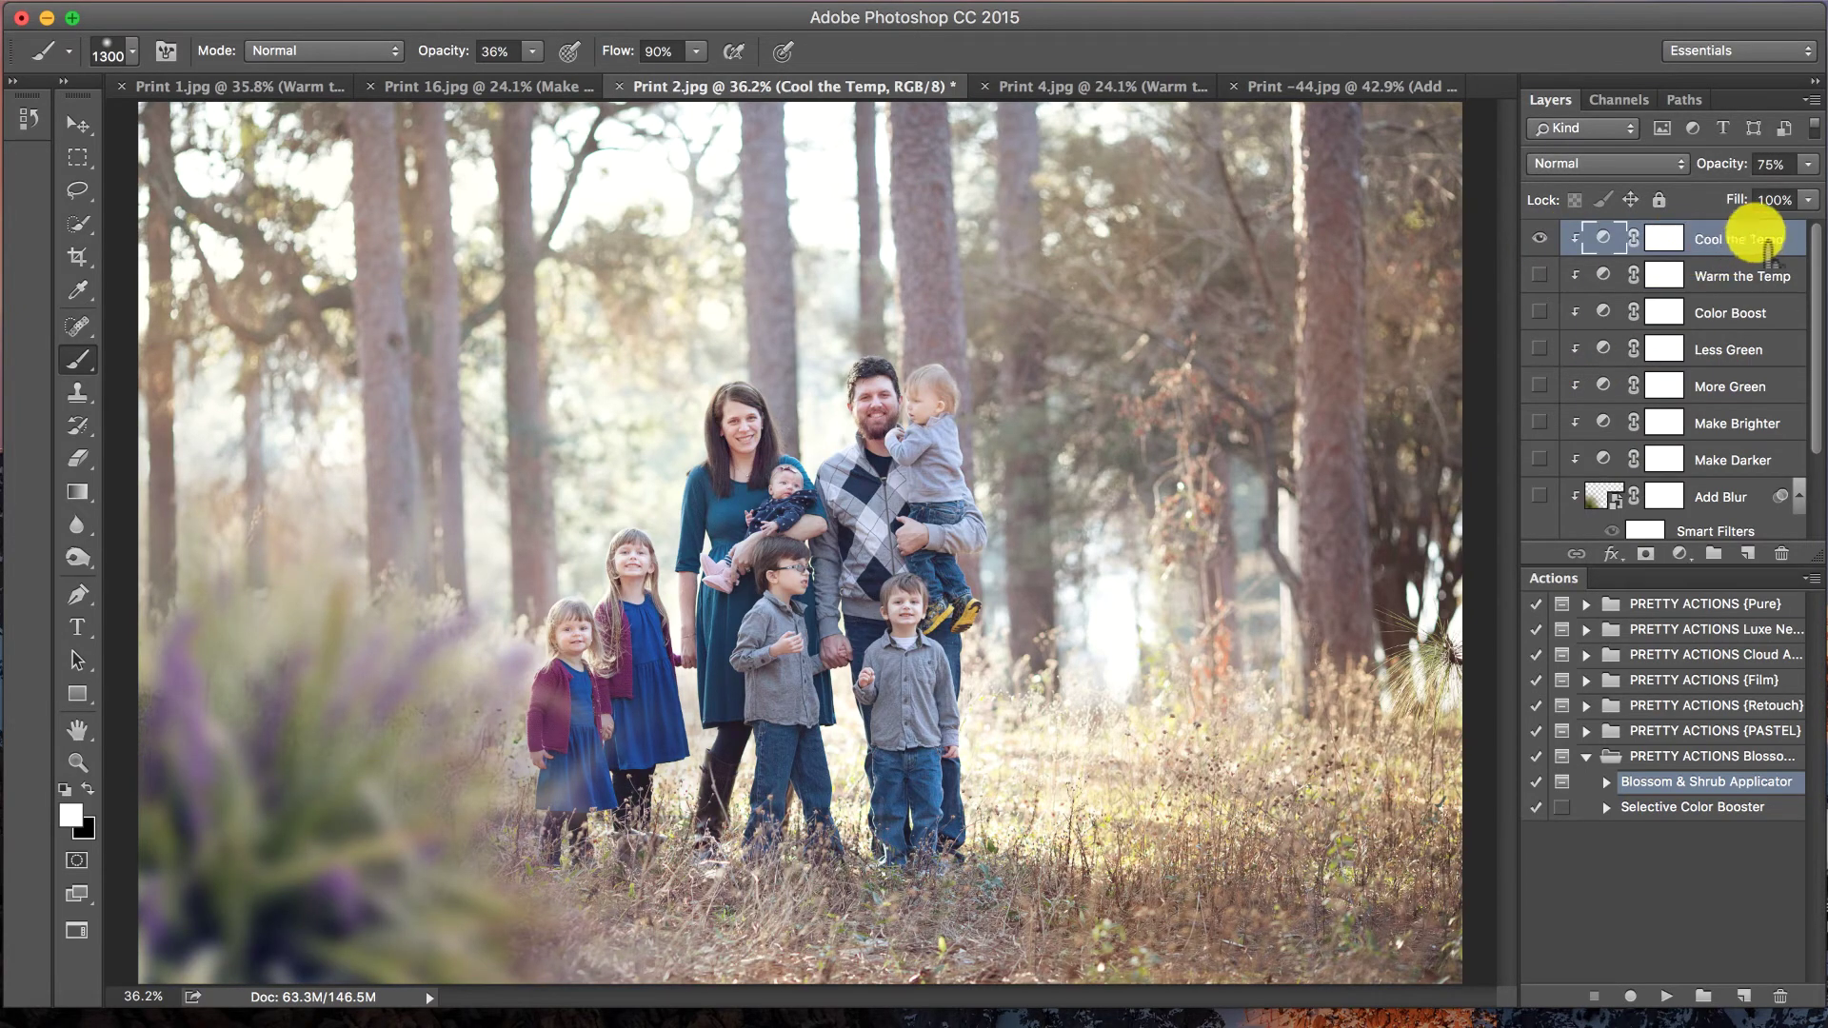
left_click(1808, 164)
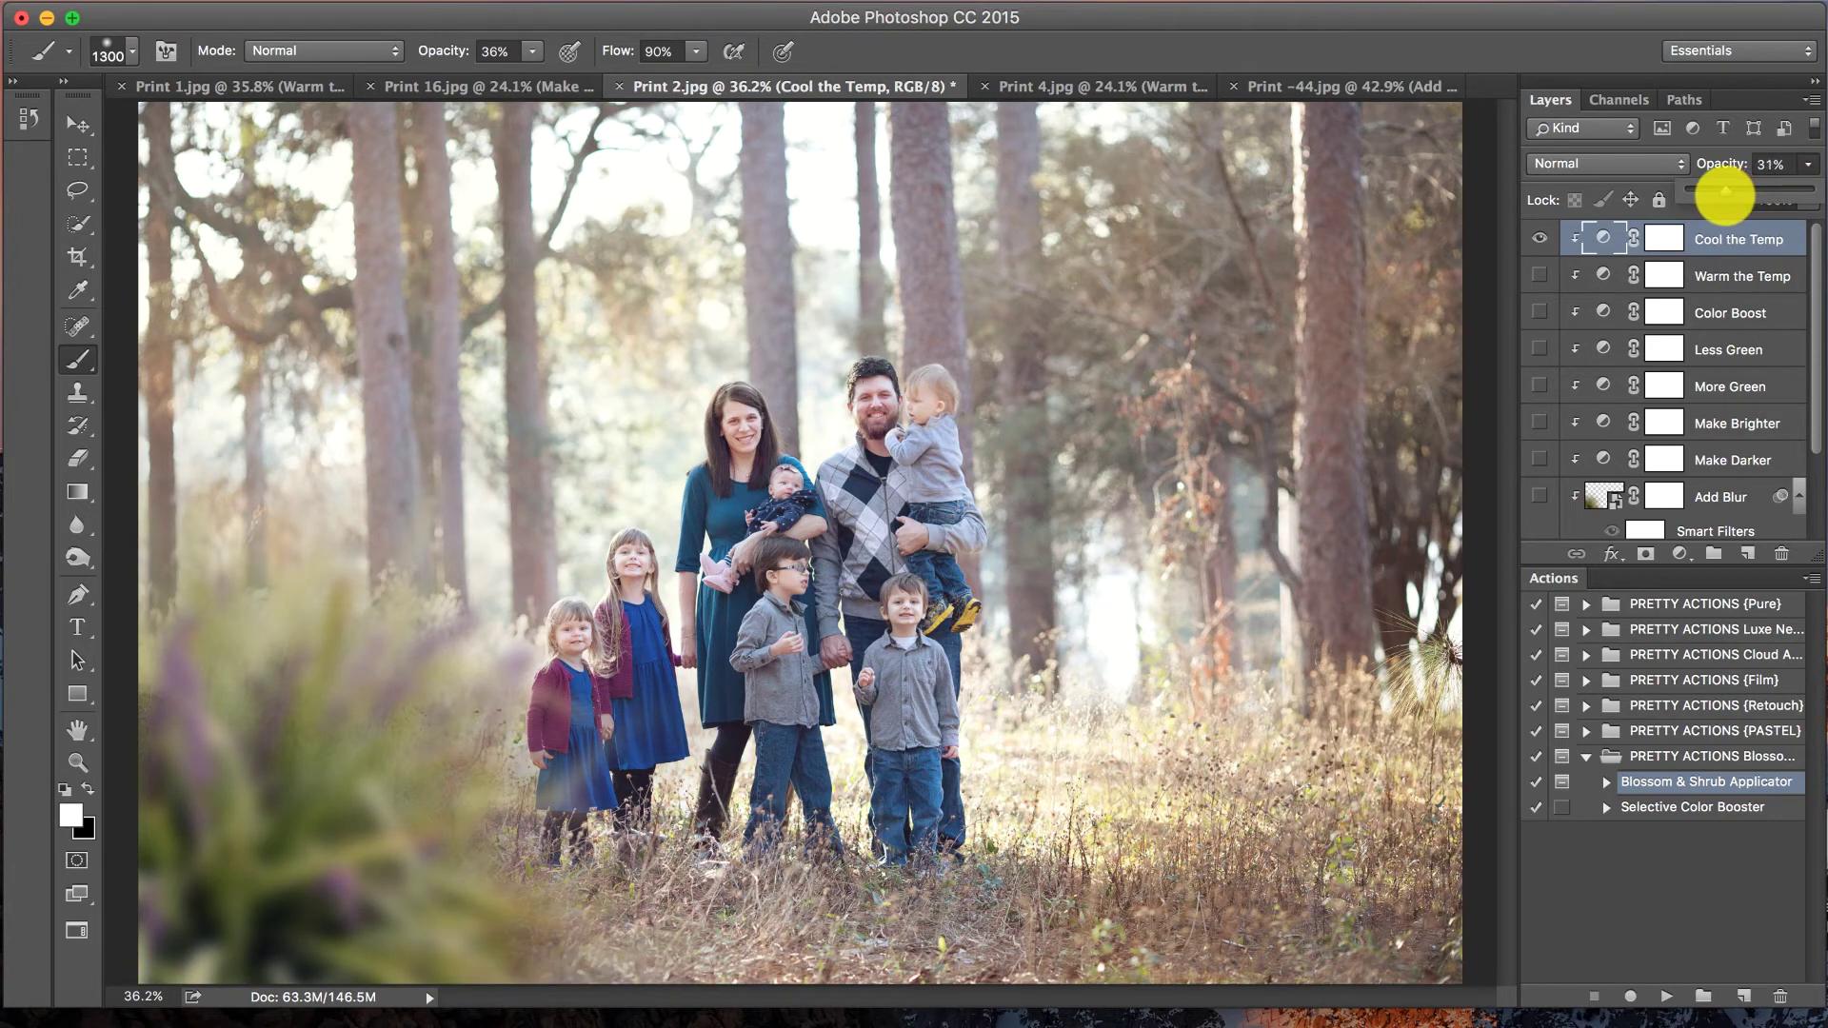
left_click_drag(1725, 195, 1722, 195)
- Turn on the Less Green adjustment layer in Print 2.jpg and reduce its opacity to 16%
left_click(1743, 349)
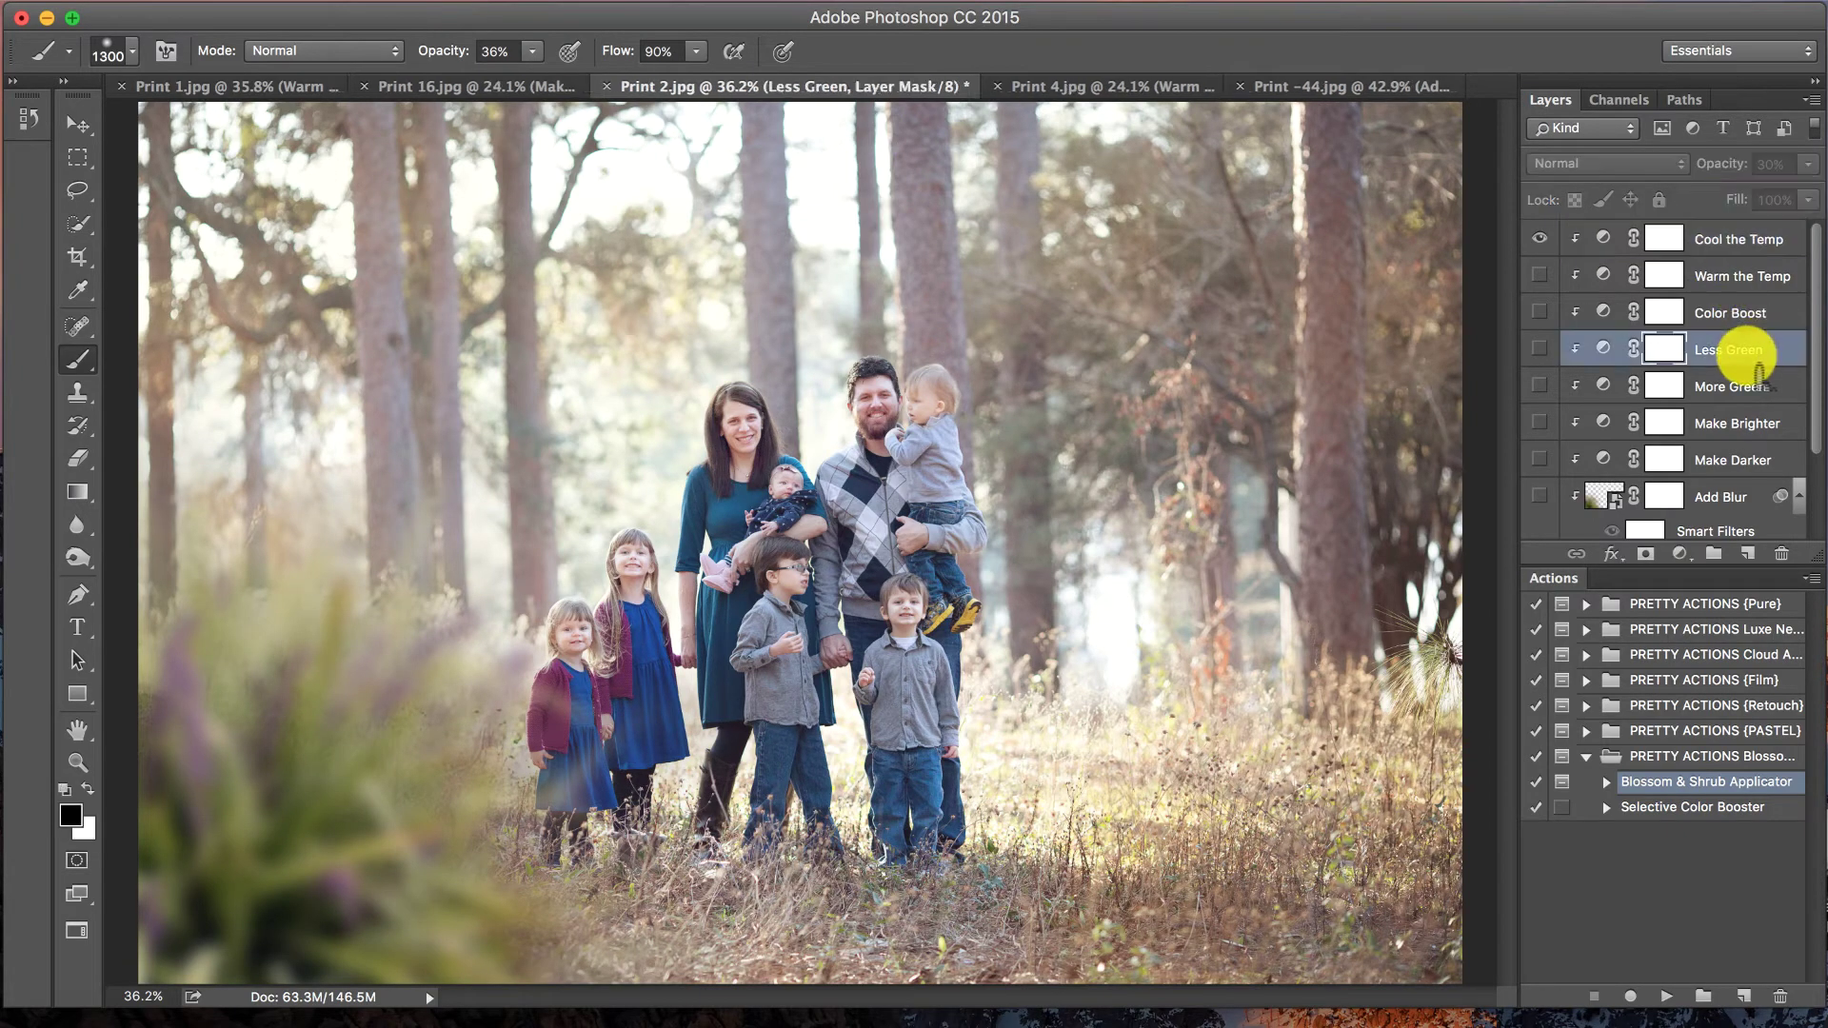
left_click(1540, 349)
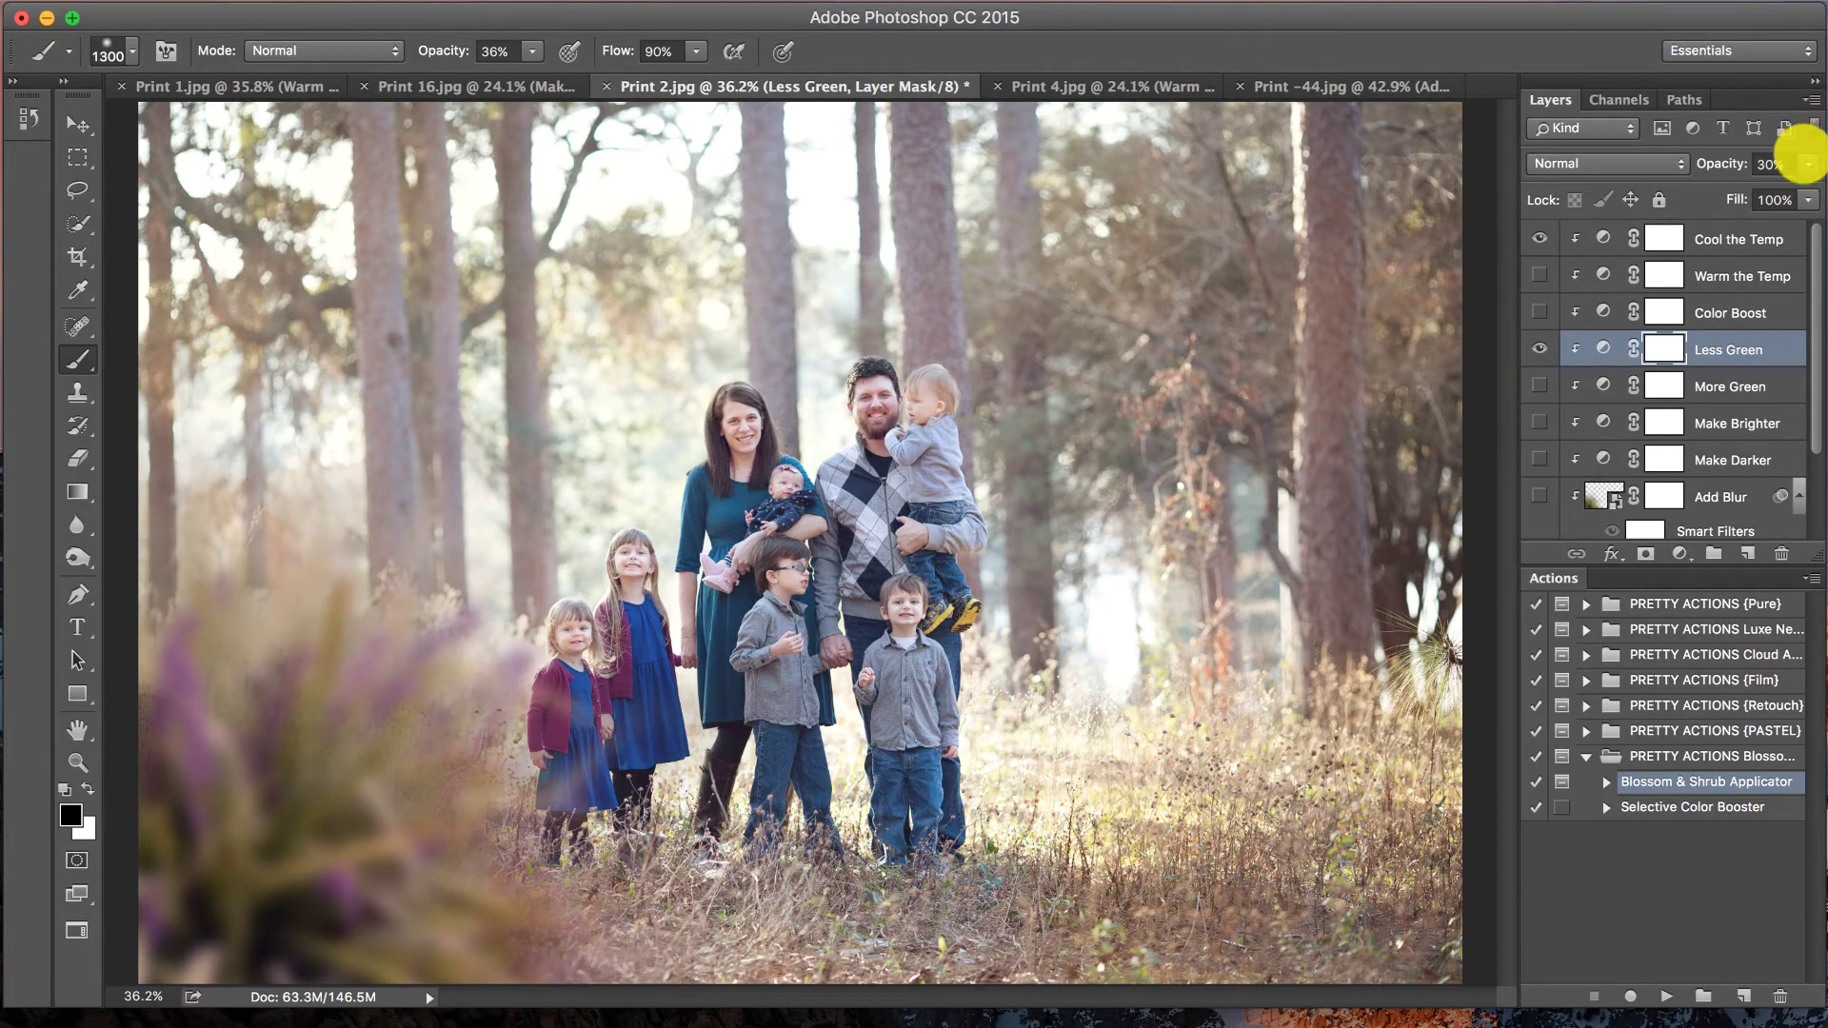
left_click(1808, 164)
mouse_move(1746, 184)
left_mouse_down()
mouse_move(1681, 183)
mouse_move(1718, 188)
left_mouse_up()
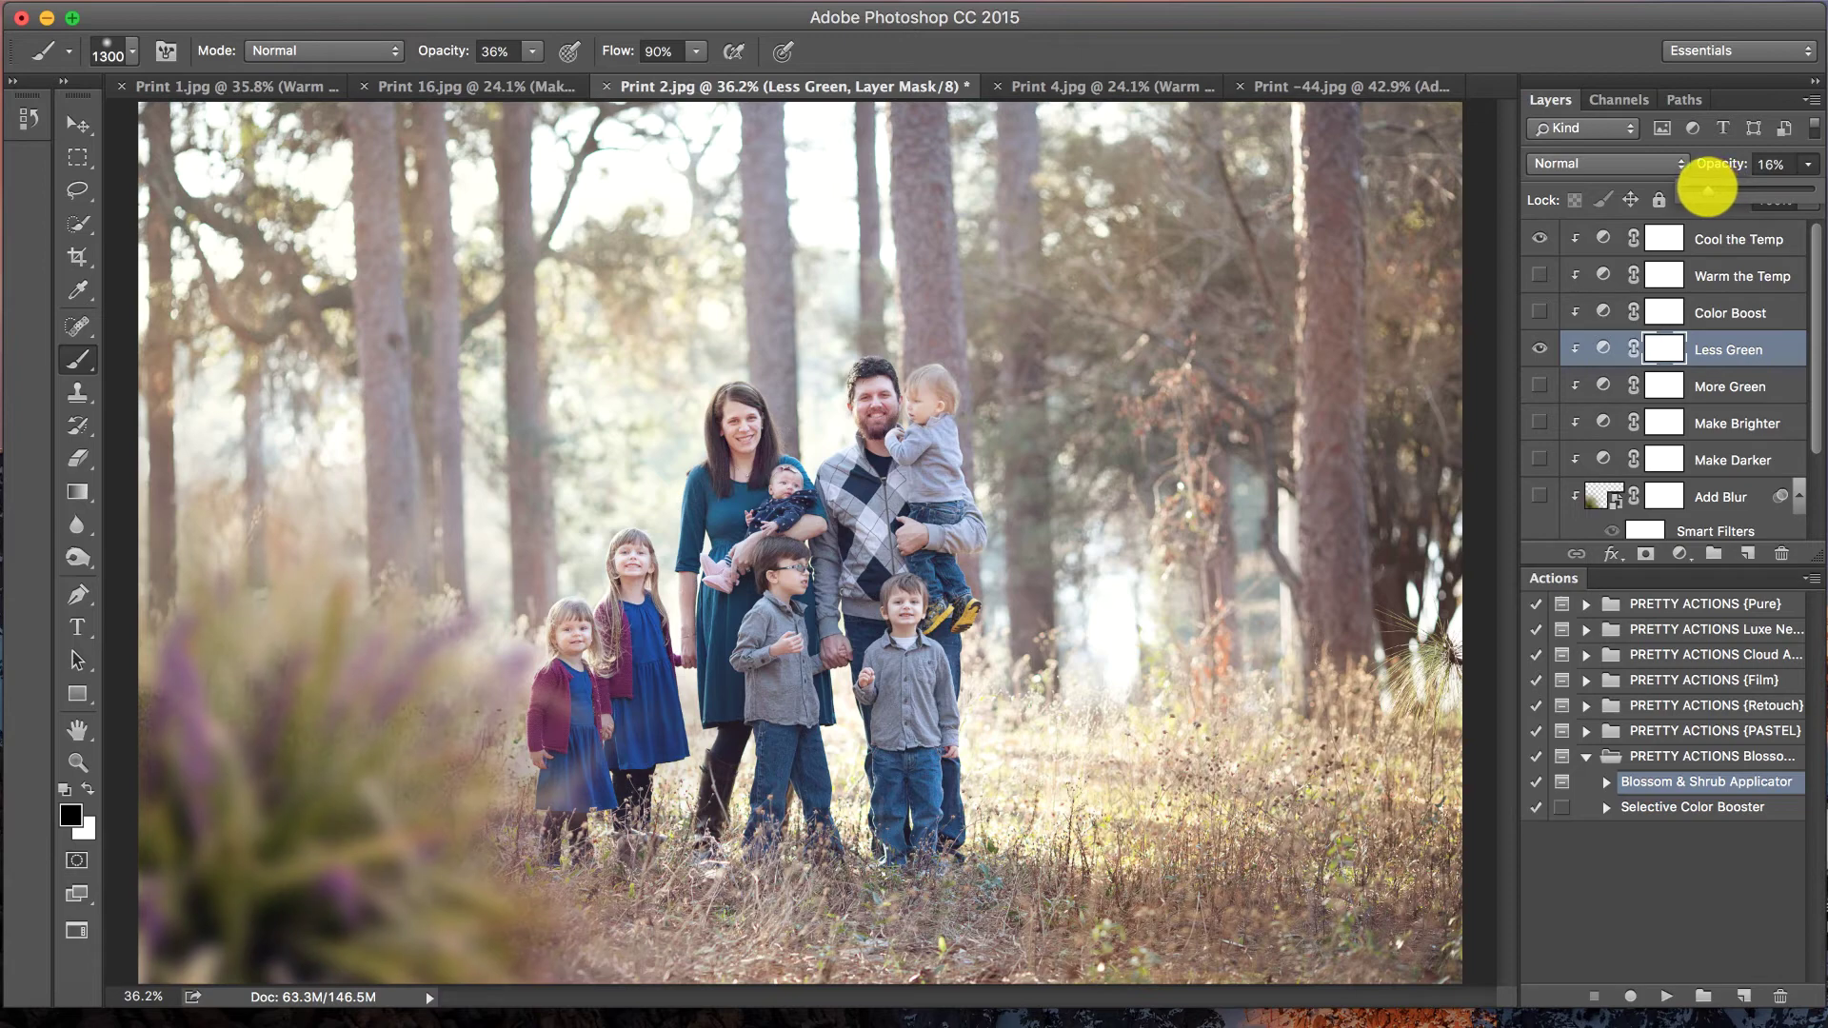
- Turn on the Warm the Temp adjustment layer in Print 2.jpg and reduce its opacity to about 7%
left_click(1539, 275)
left_click(1739, 276)
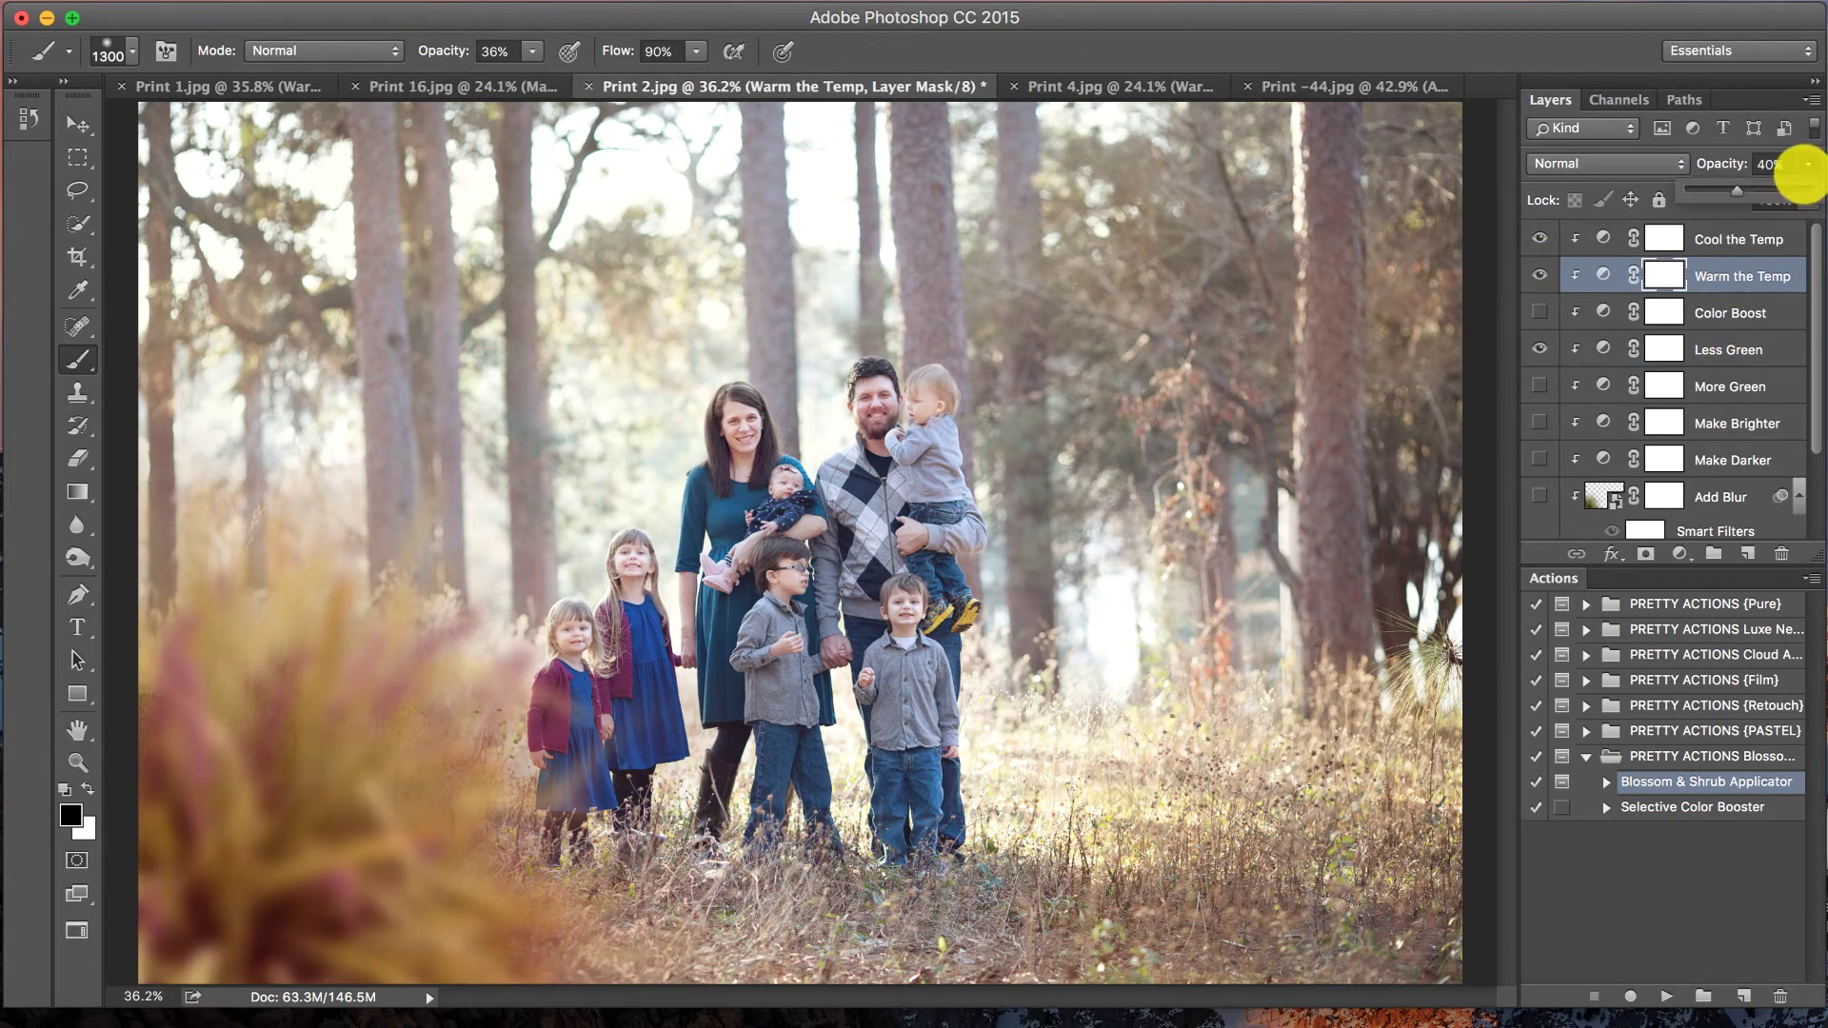
left_click_drag(1800, 172, 1678, 187)
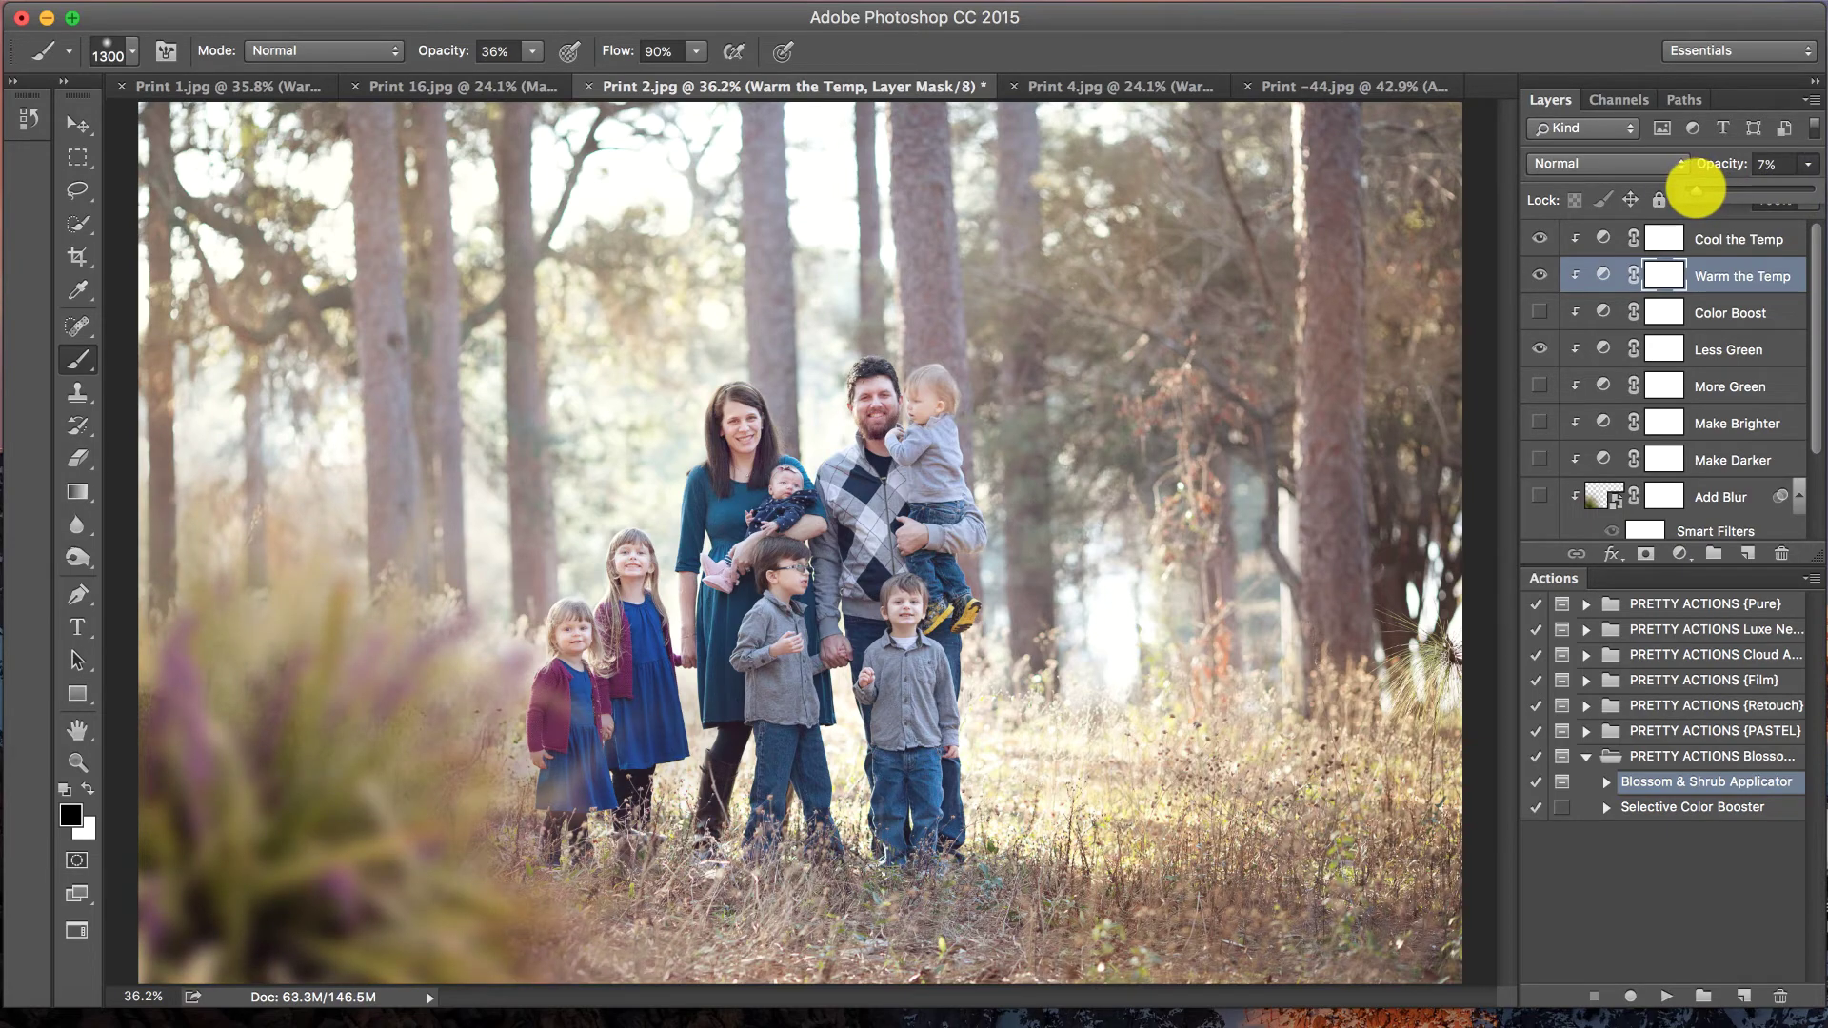
- Raise the Less Green layer's opacity to about 21% and the Cool the Temp layer's opacity to about 46%
left_click(1728, 349)
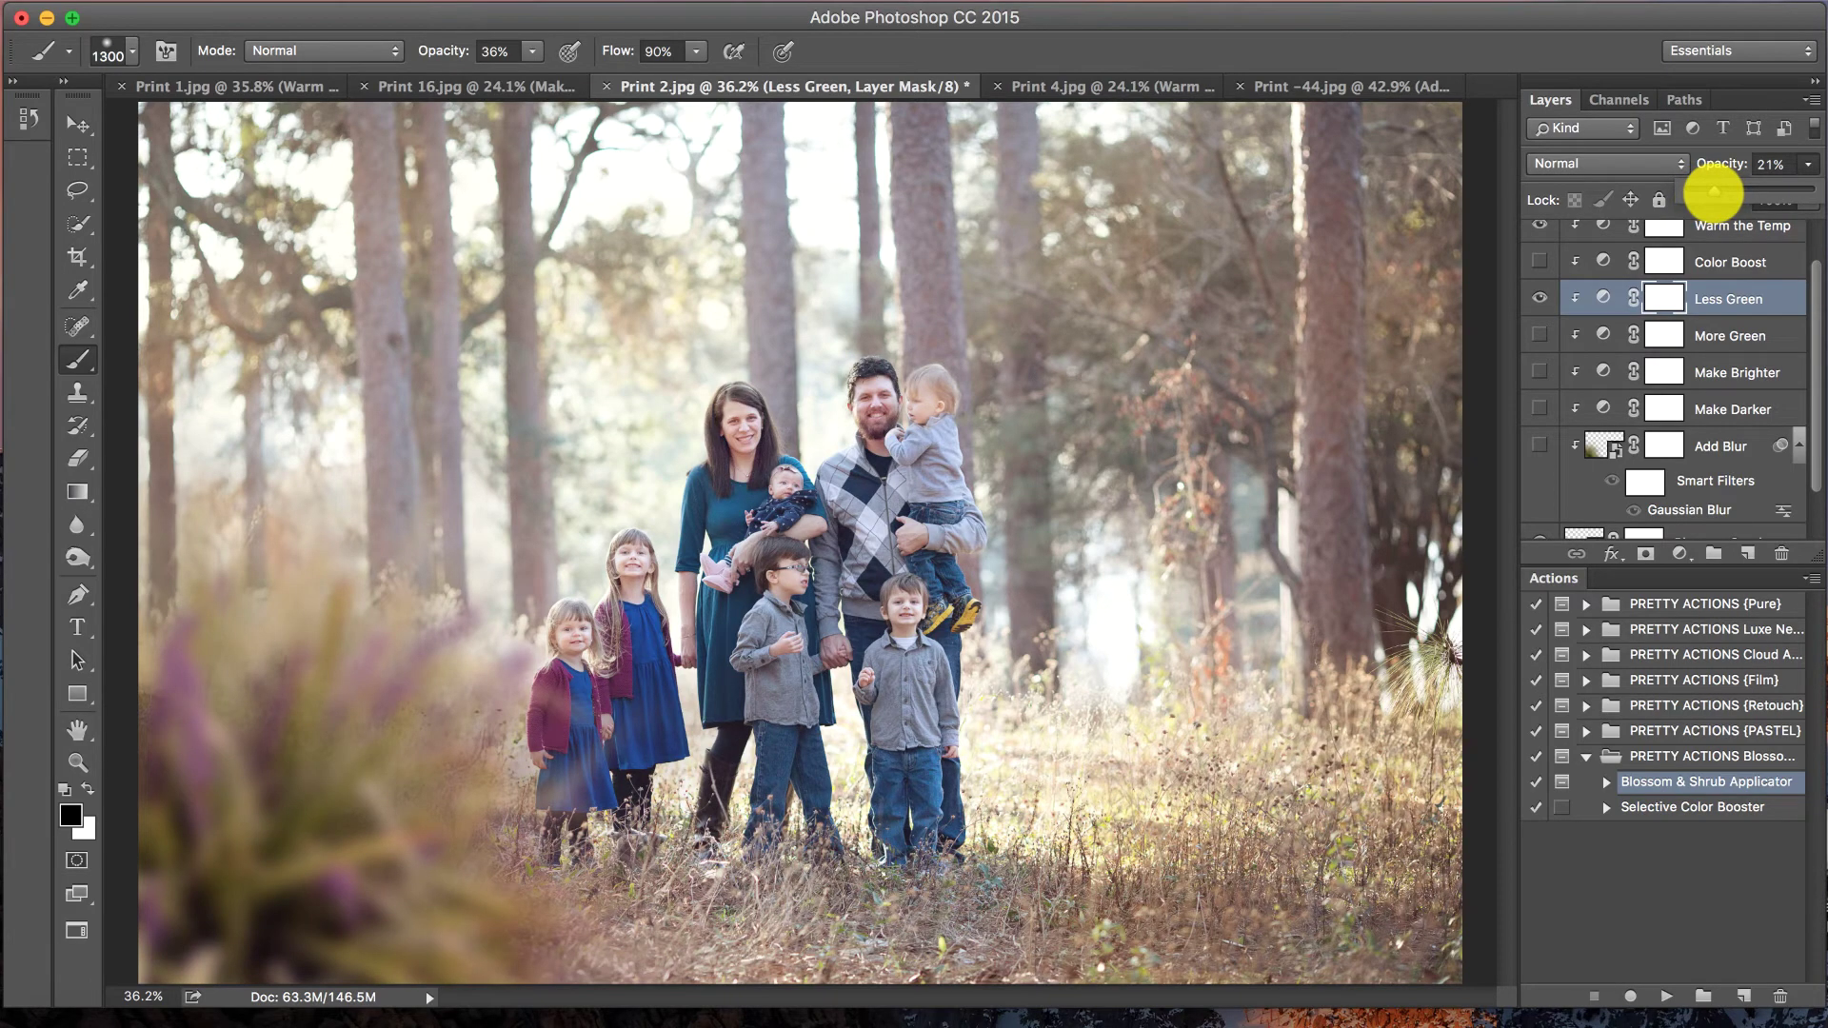
scroll(1705, 432, "up", 2)
left_click(1713, 244)
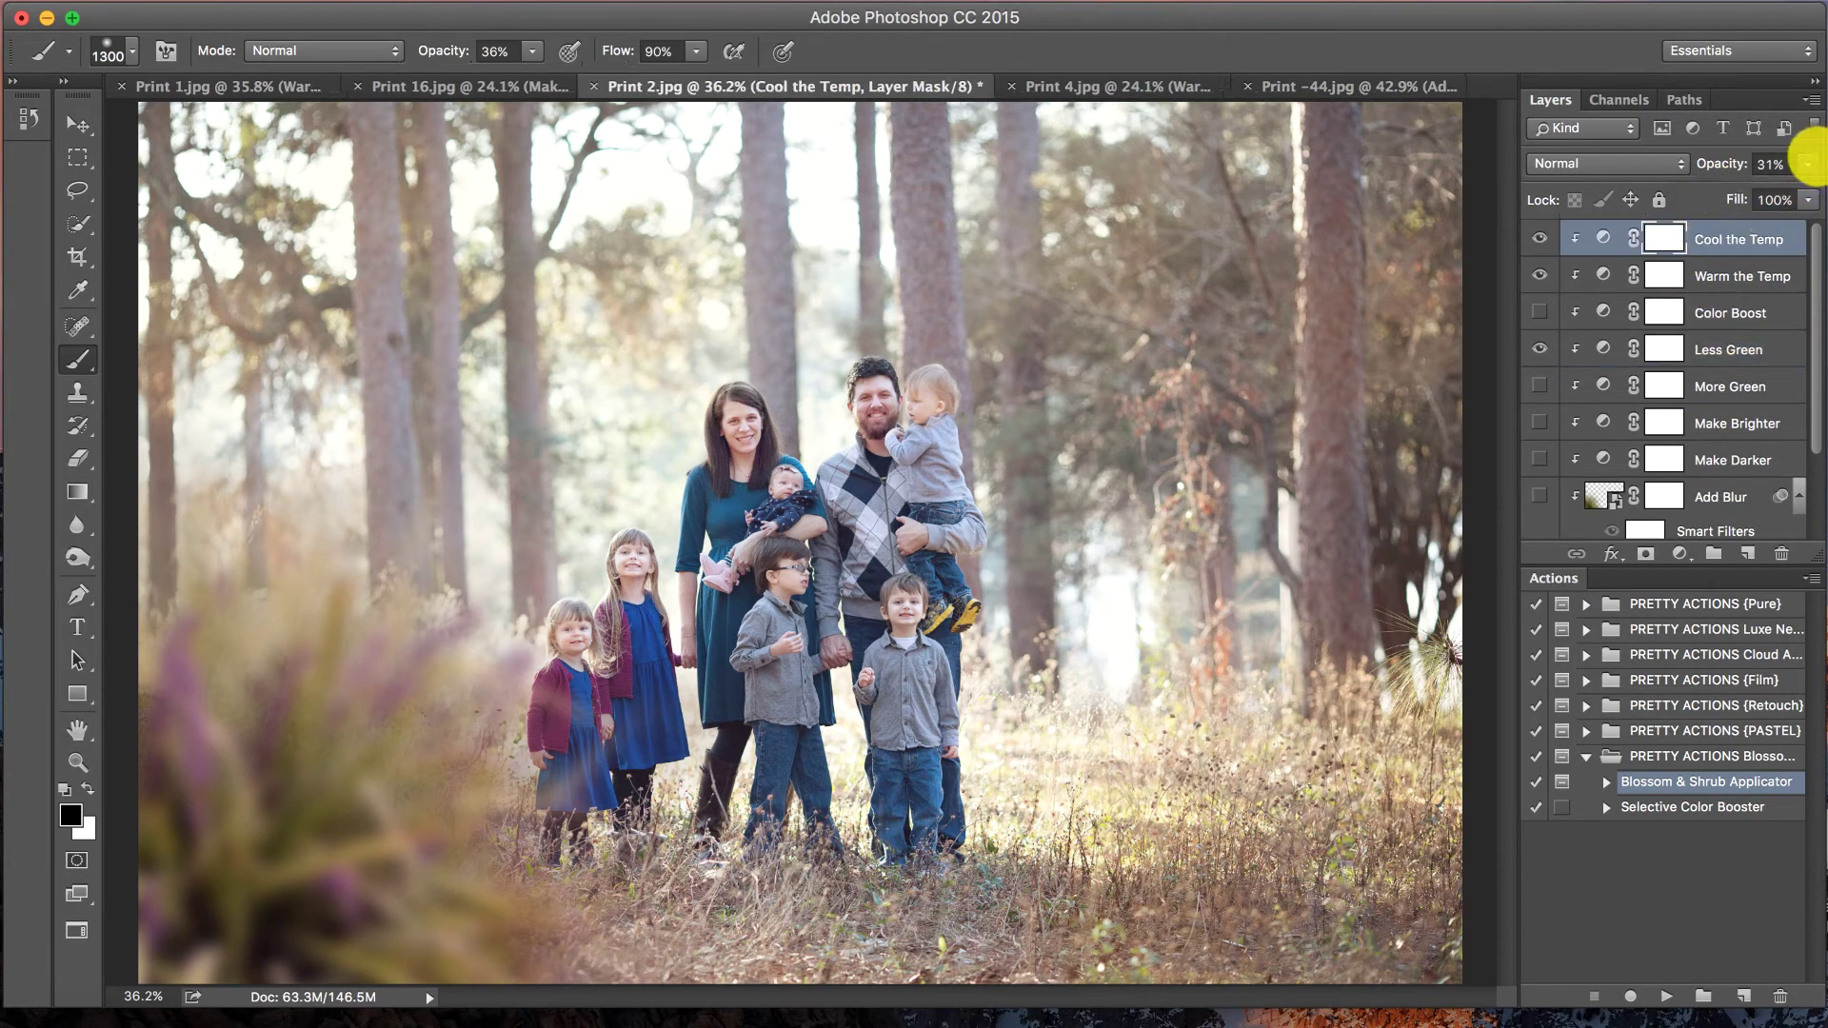
left_click(1807, 164)
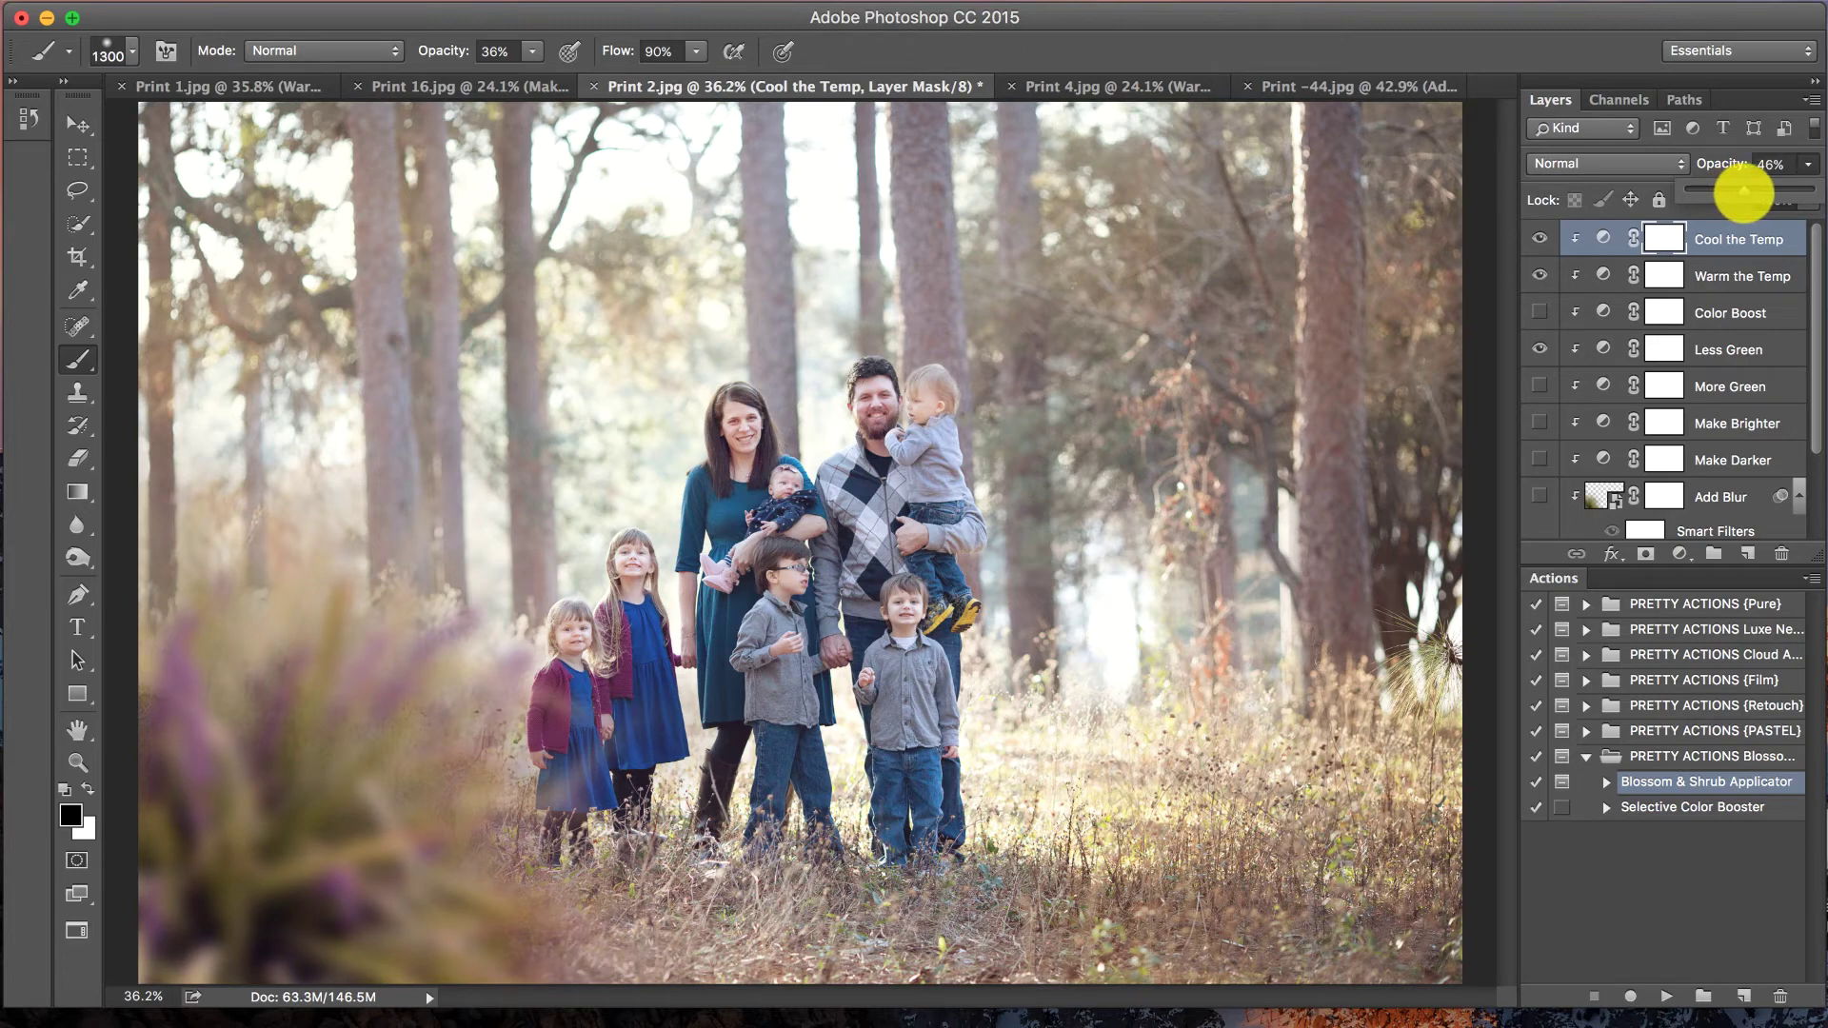
- Turn on the Add Blur layer for the left-hand overlay and set its opacity to 15%
scroll(1673, 495, "down", 3)
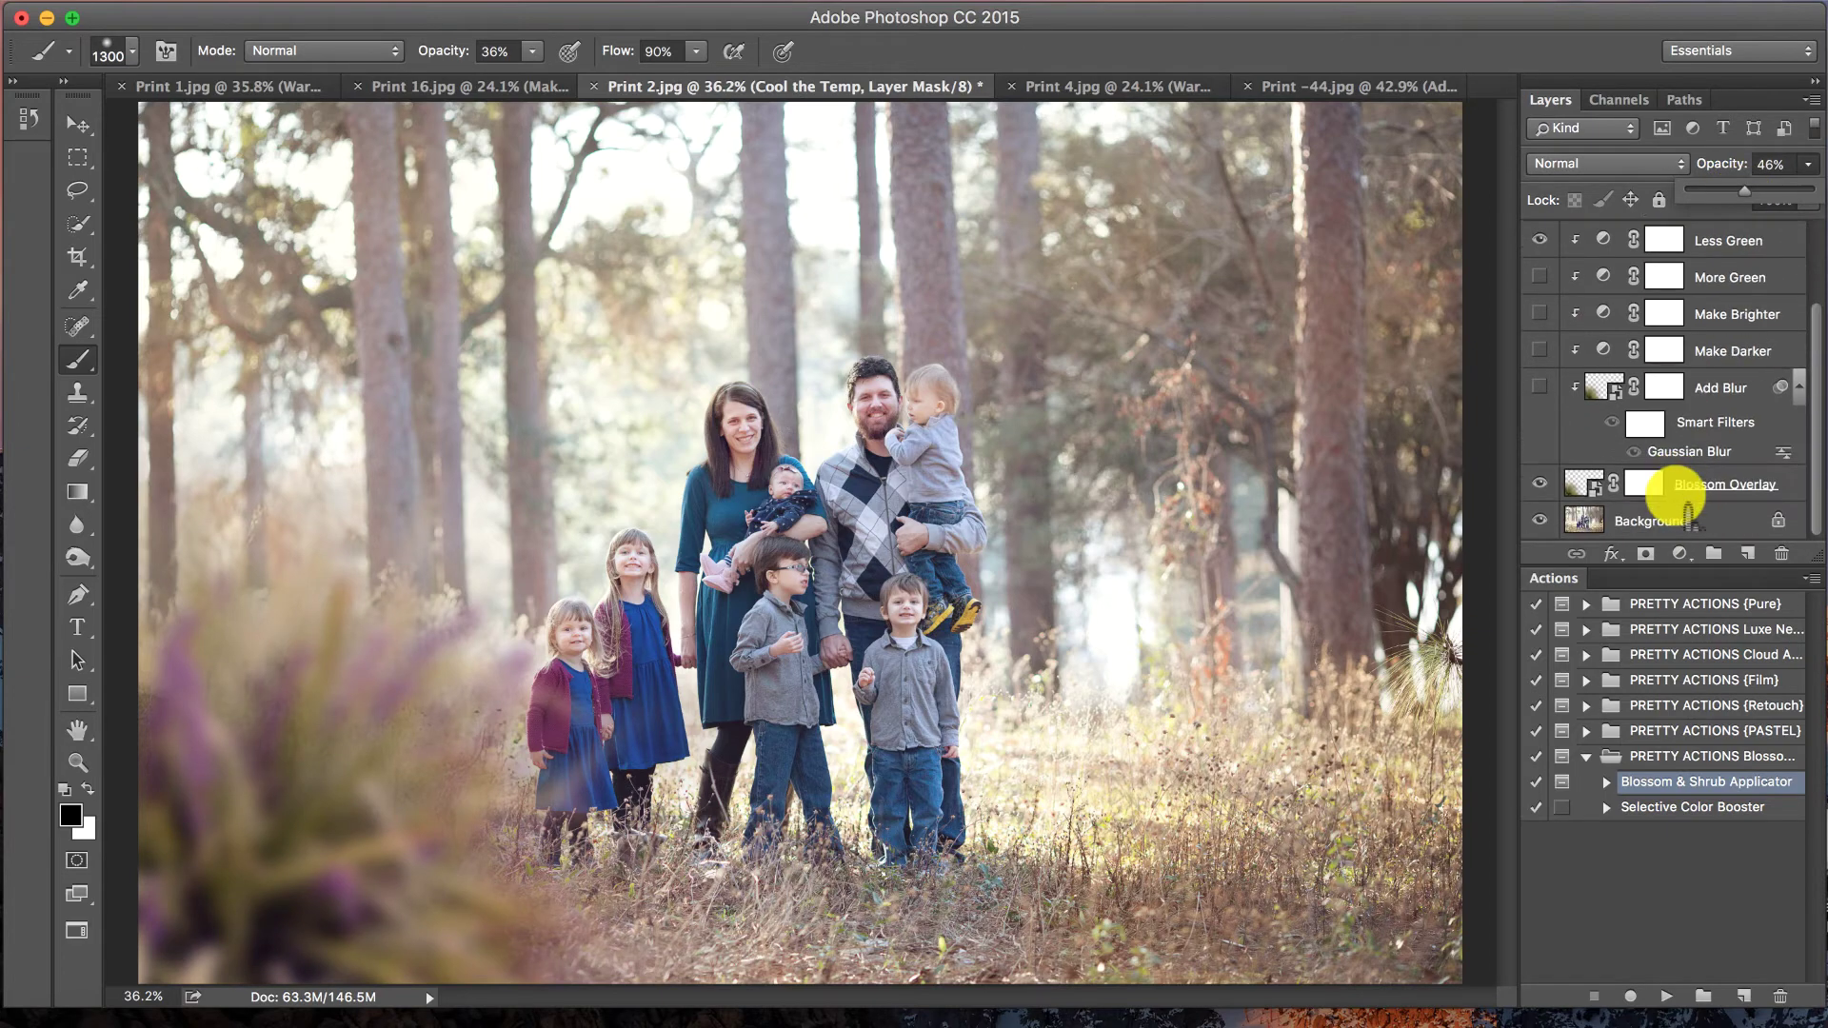
left_click(1714, 390)
left_click(1808, 164)
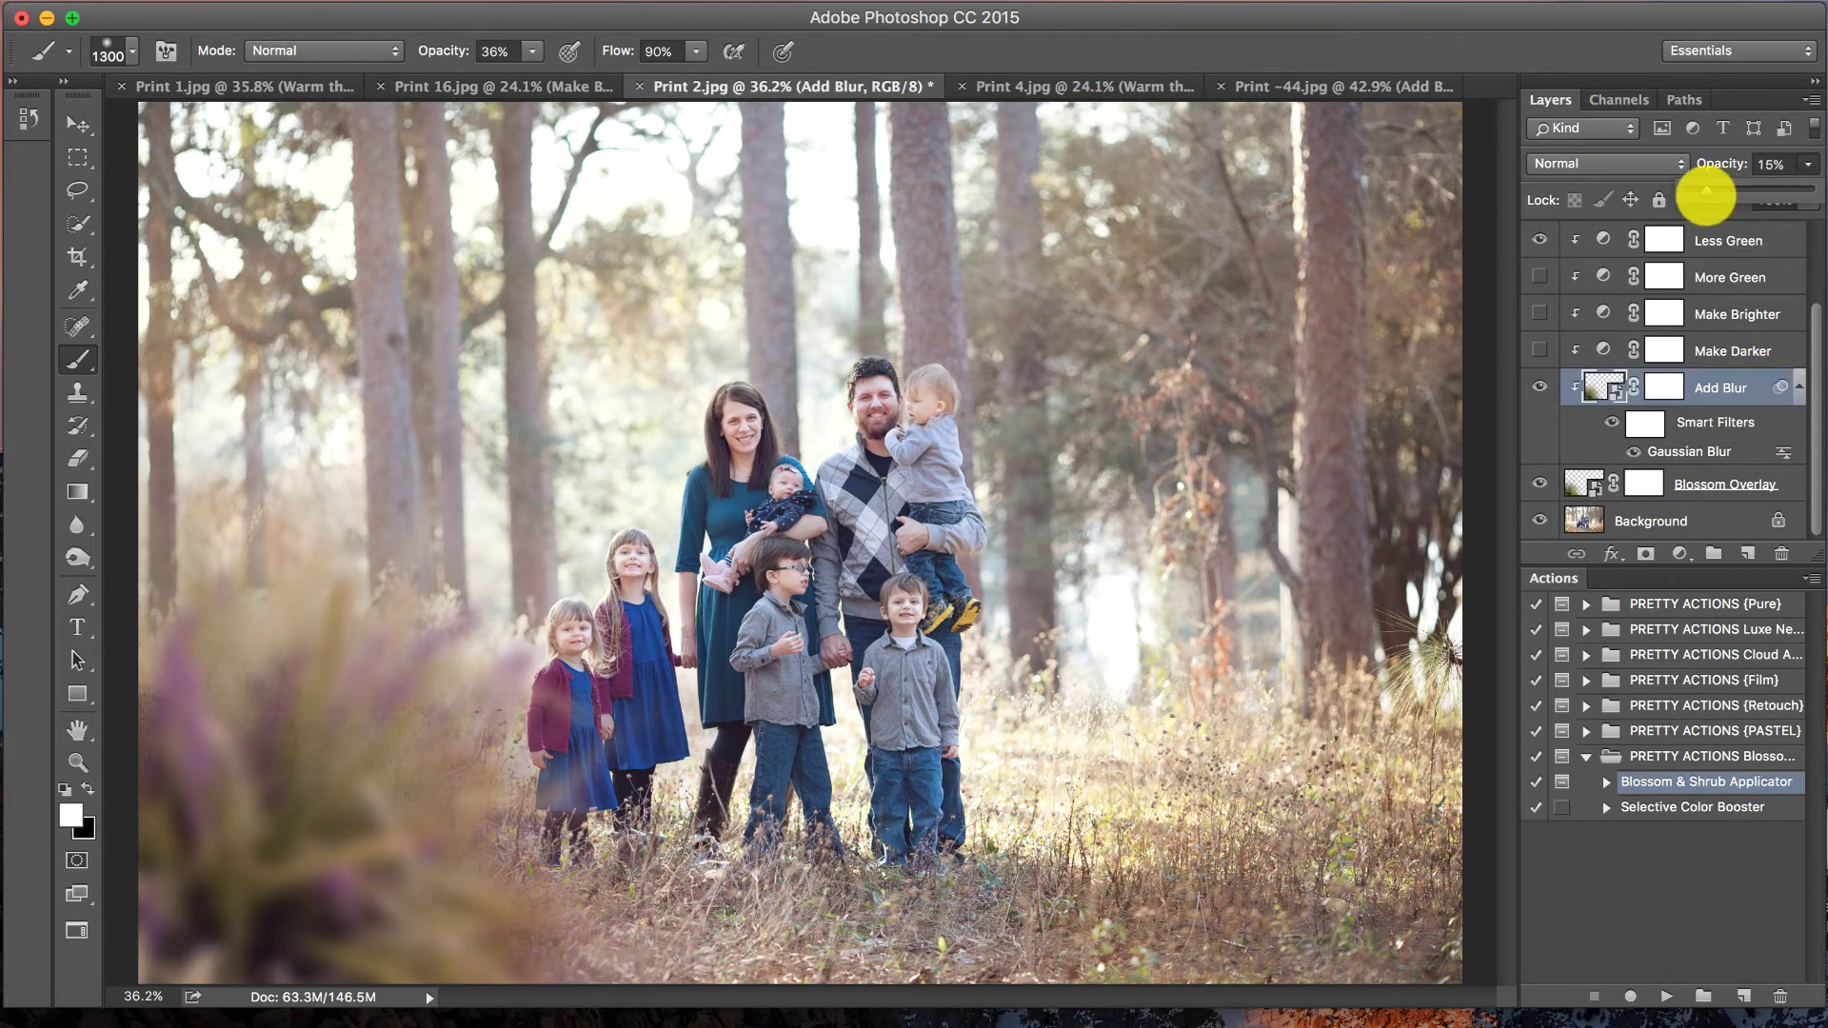
scroll(1733, 428, "up", 3)
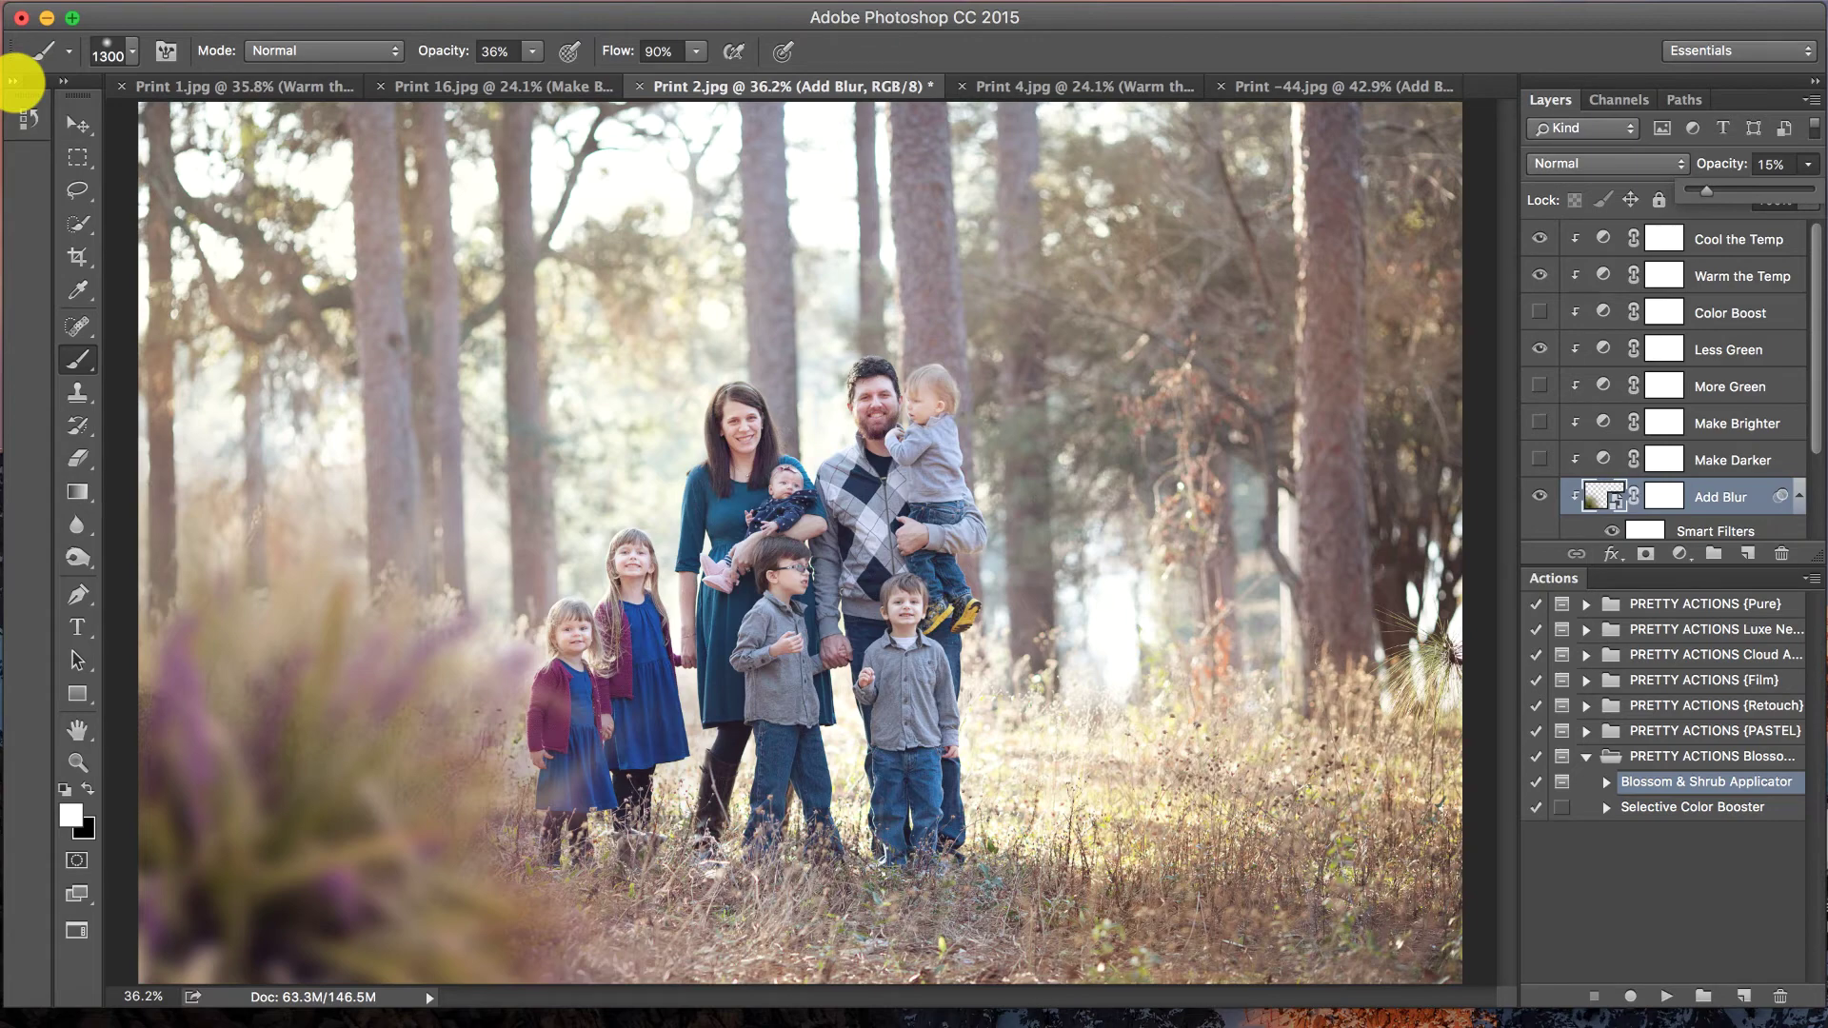
- Save a history snapshot of the full document in its current edited state
left_click(17, 81)
left_click(255, 99)
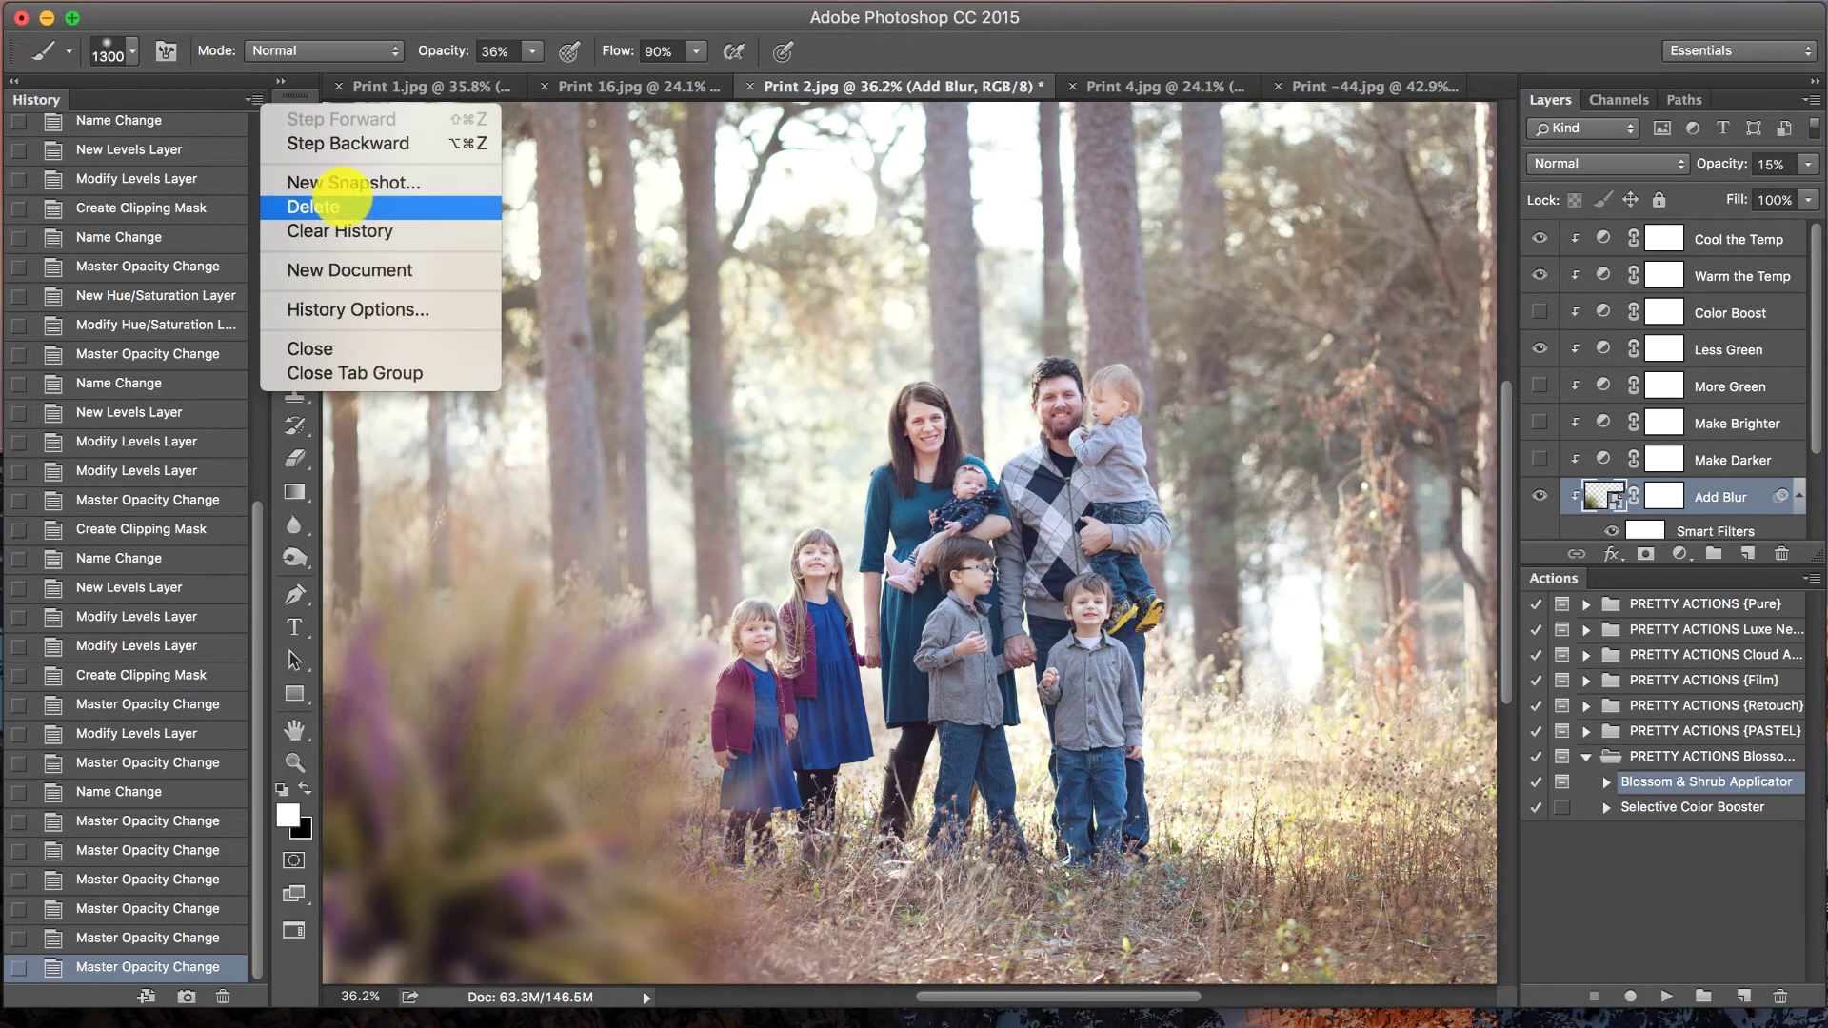
left_click(359, 181)
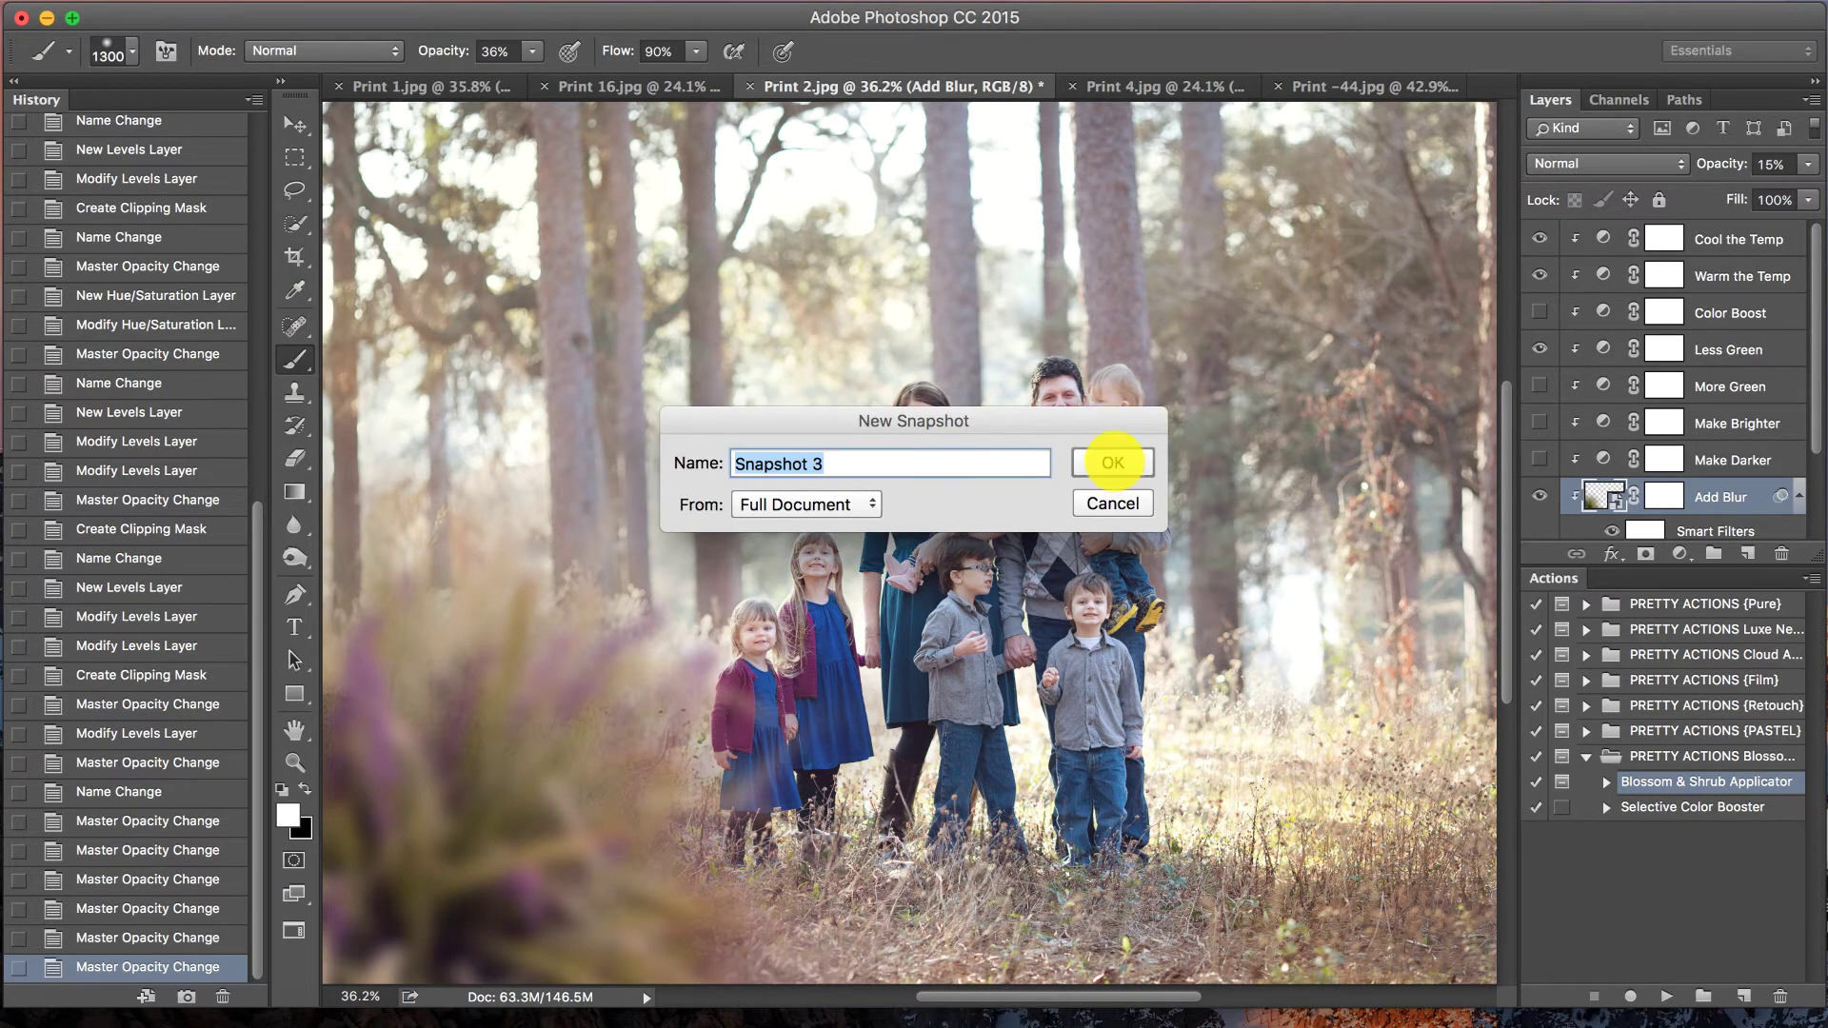
left_click(1113, 462)
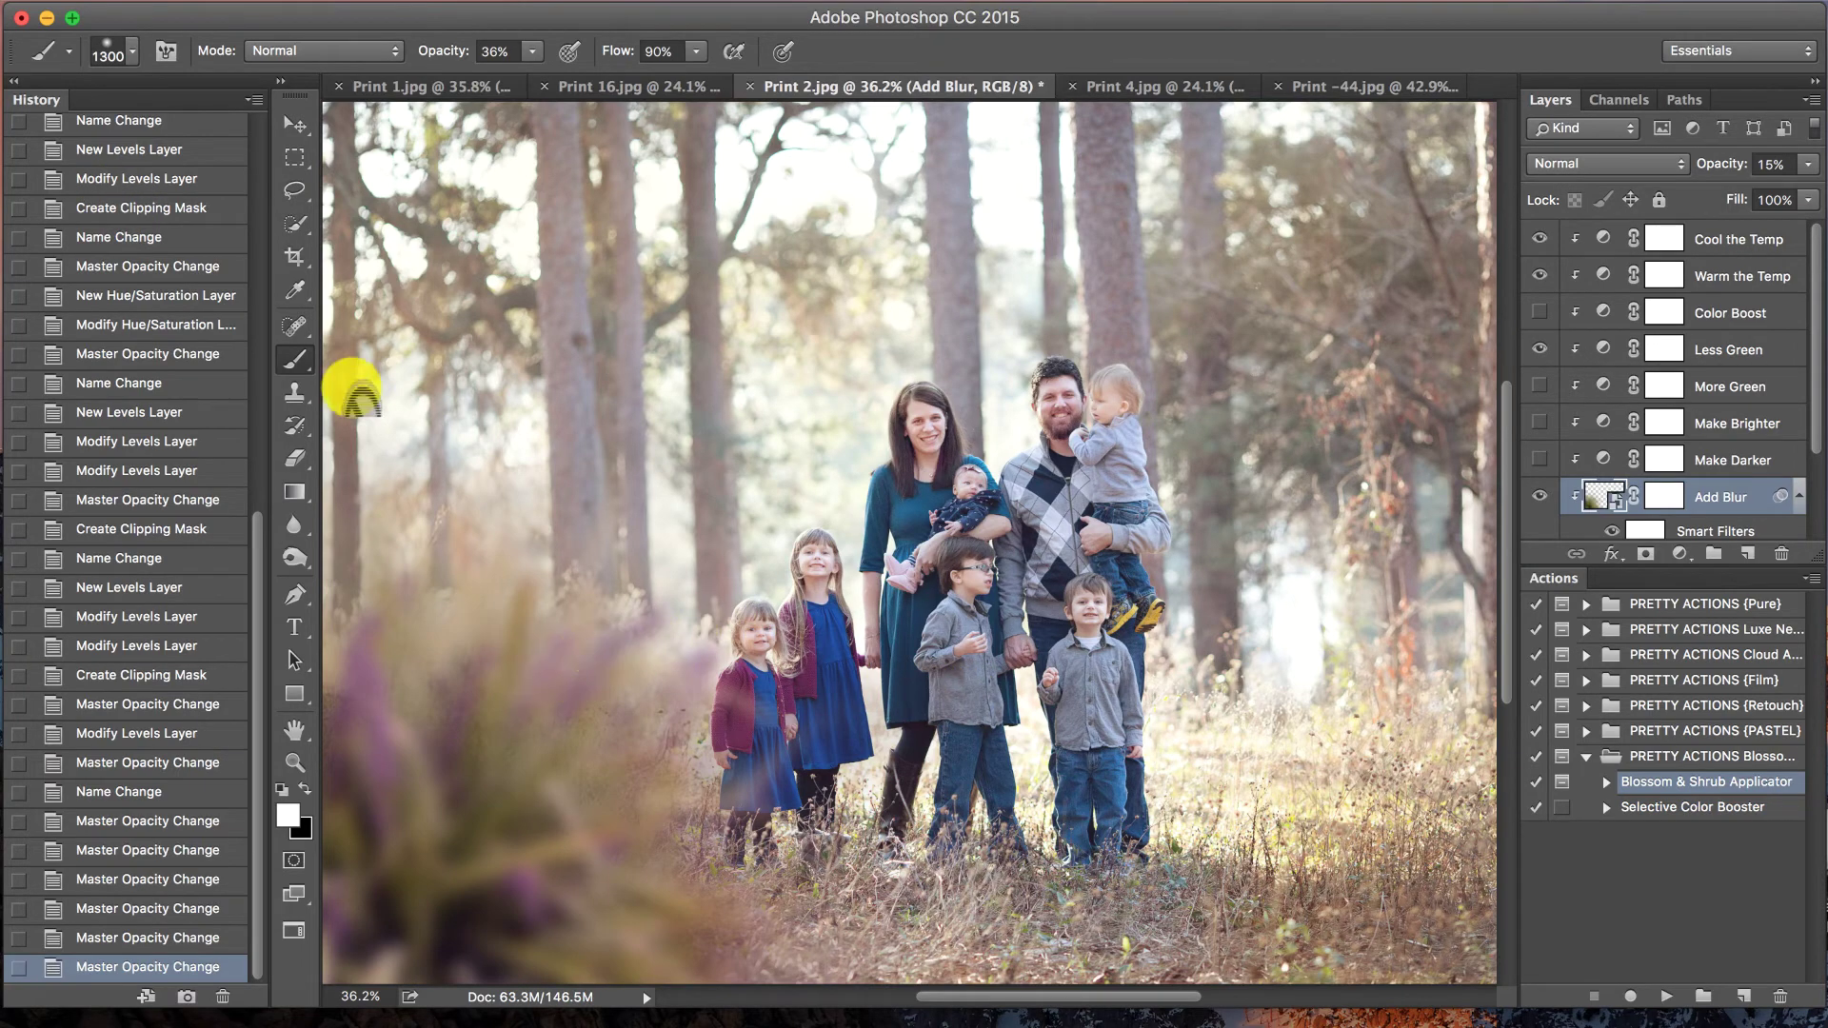
left_click(15, 80)
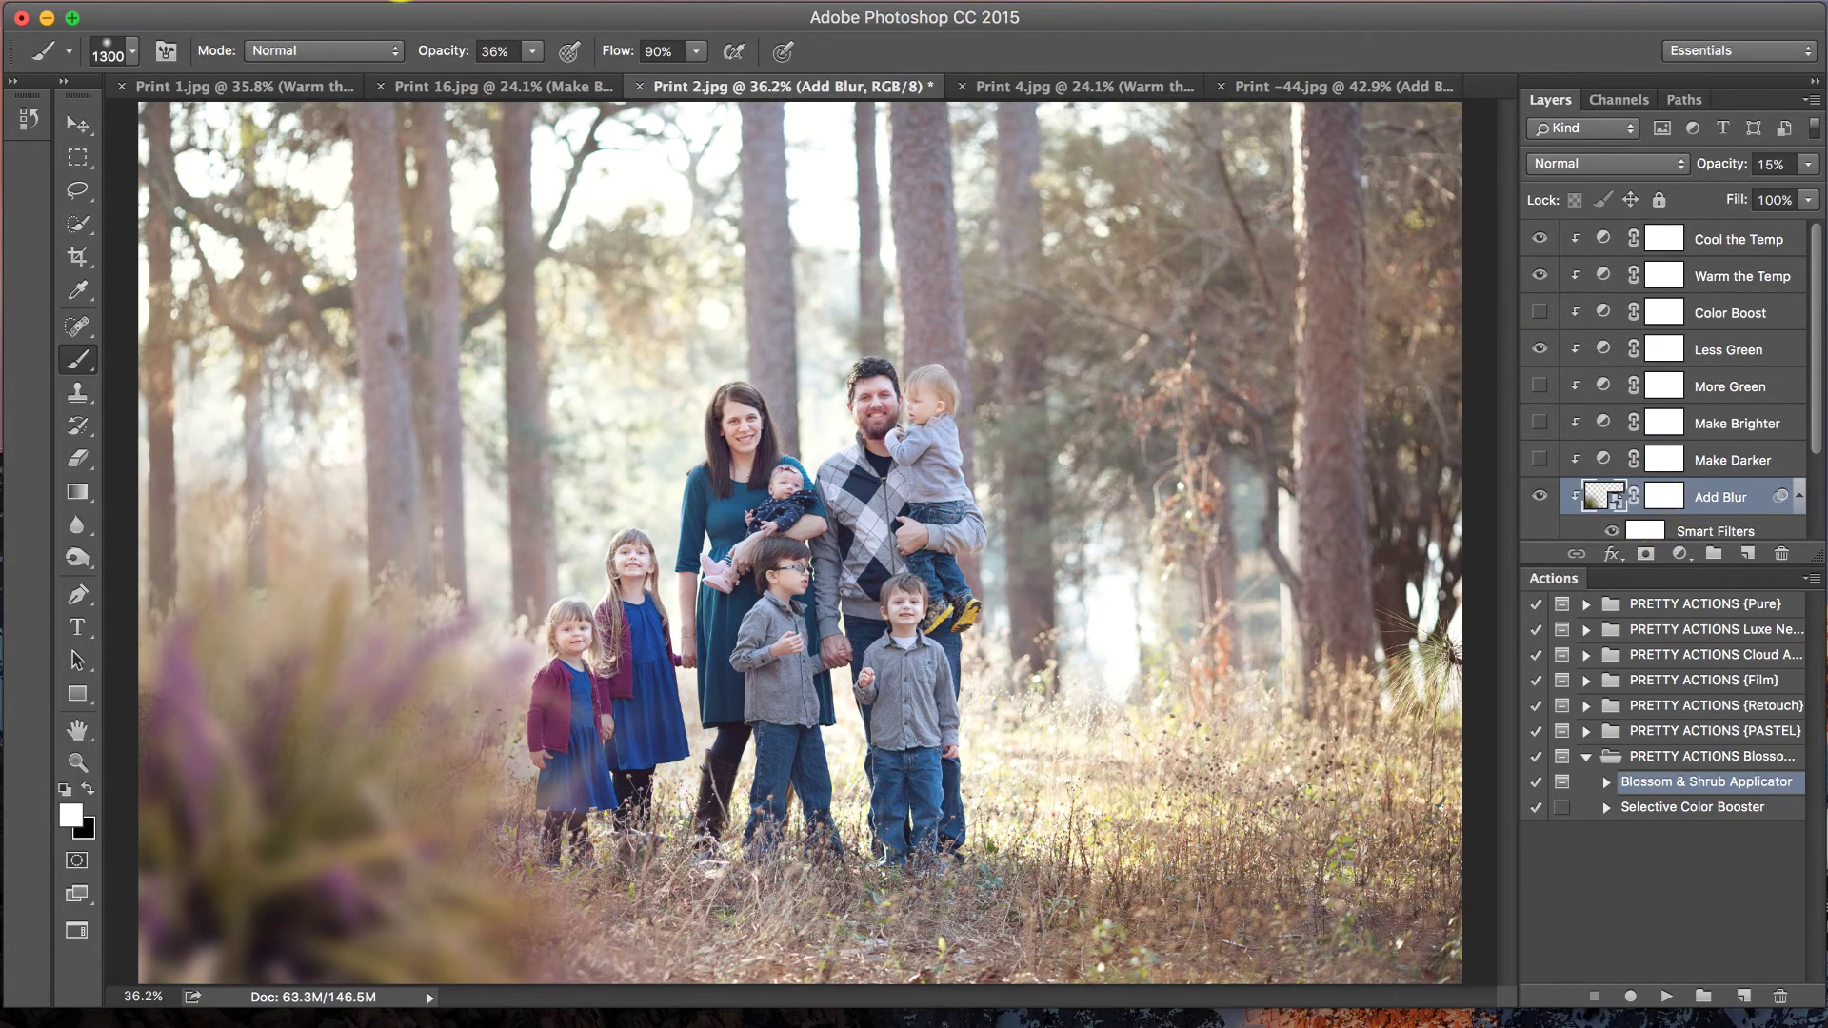
- Flatten all layers of Print 2.jpg into a single Background, discarding the hidden layers
left_click(423, 1)
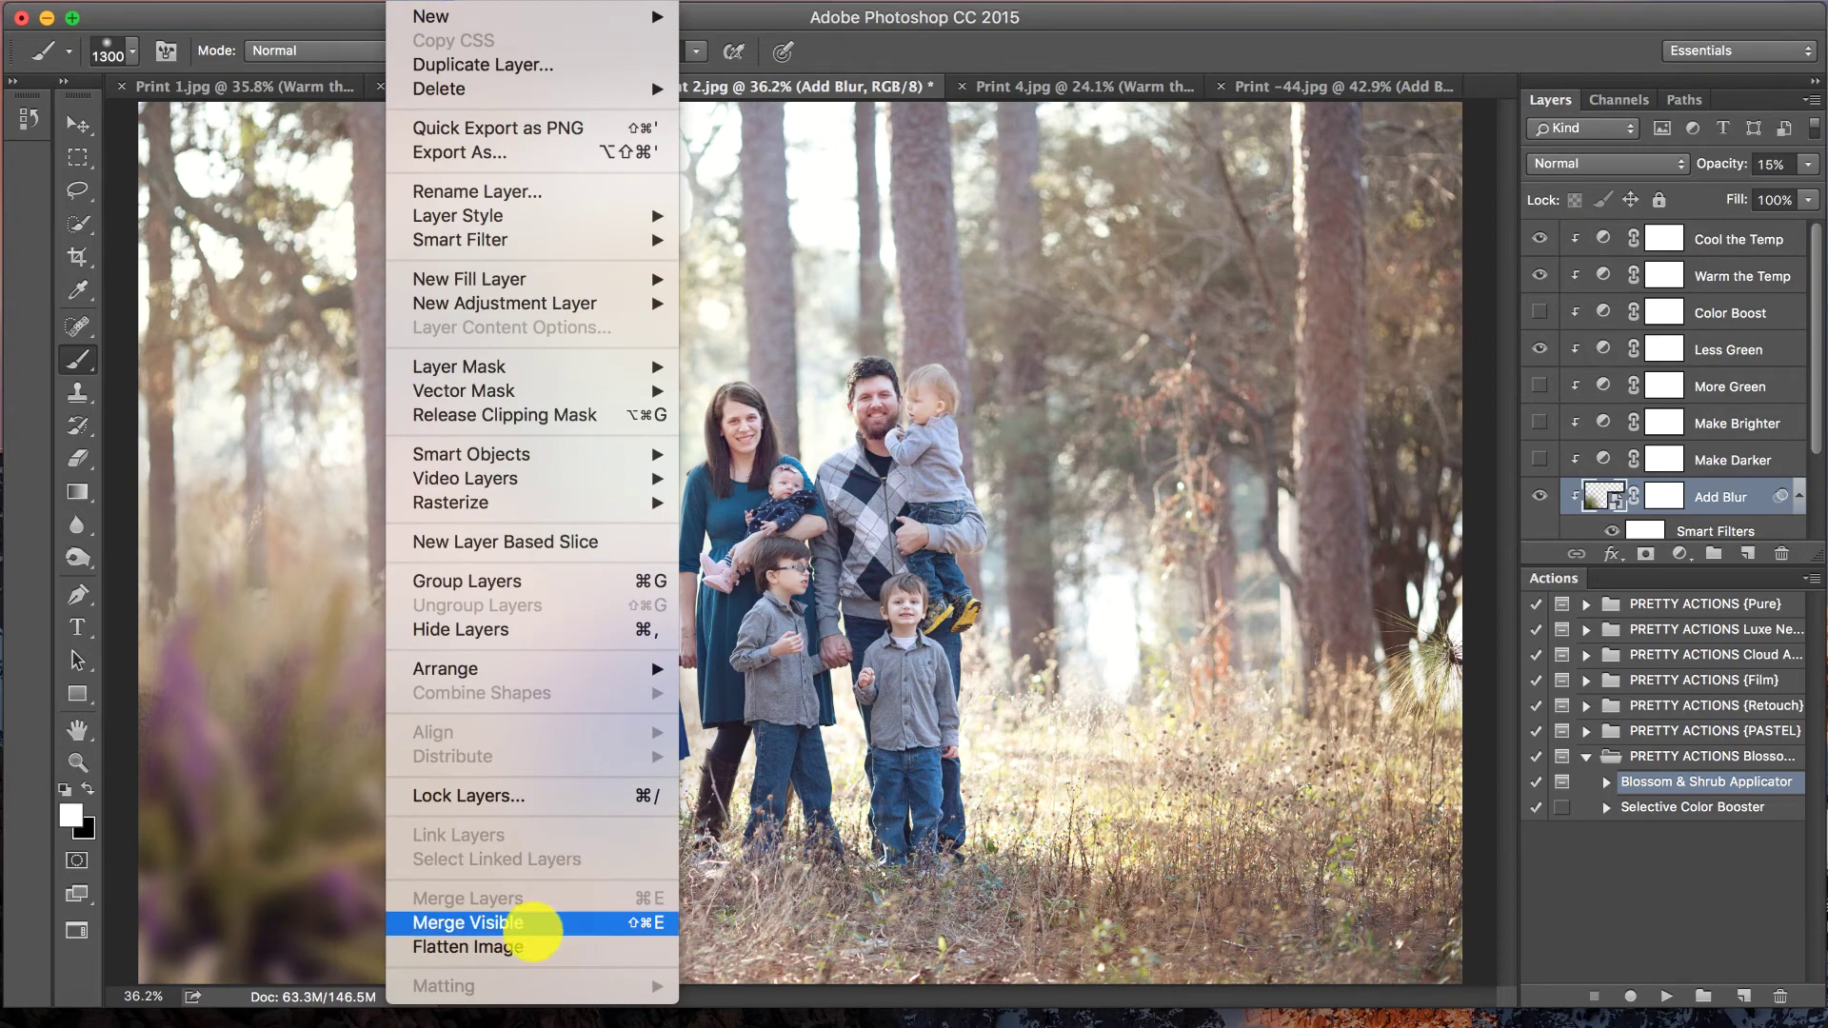
left_click(523, 946)
left_click(1113, 367)
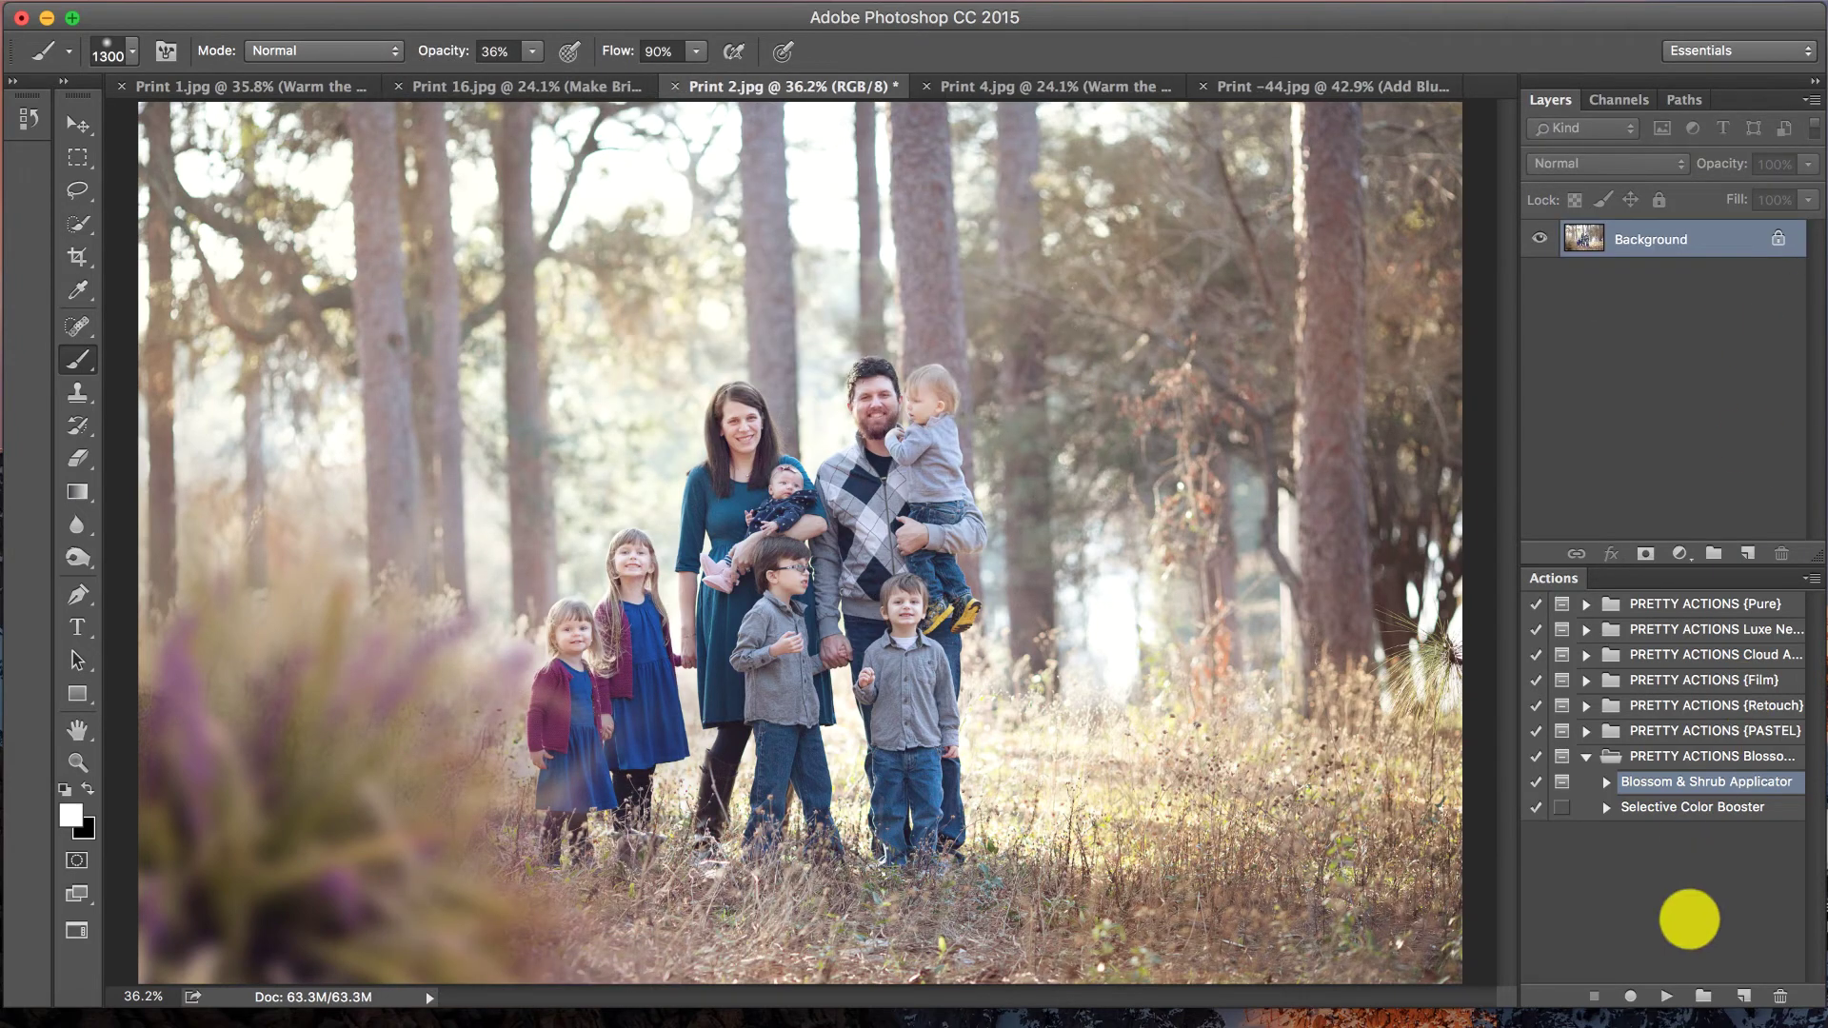
- Run the Blossom & Shrub Applicator action on the flattened photo and place the Lush Greenery 9.png overlay
left_click(1666, 996)
left_click(1085, 387)
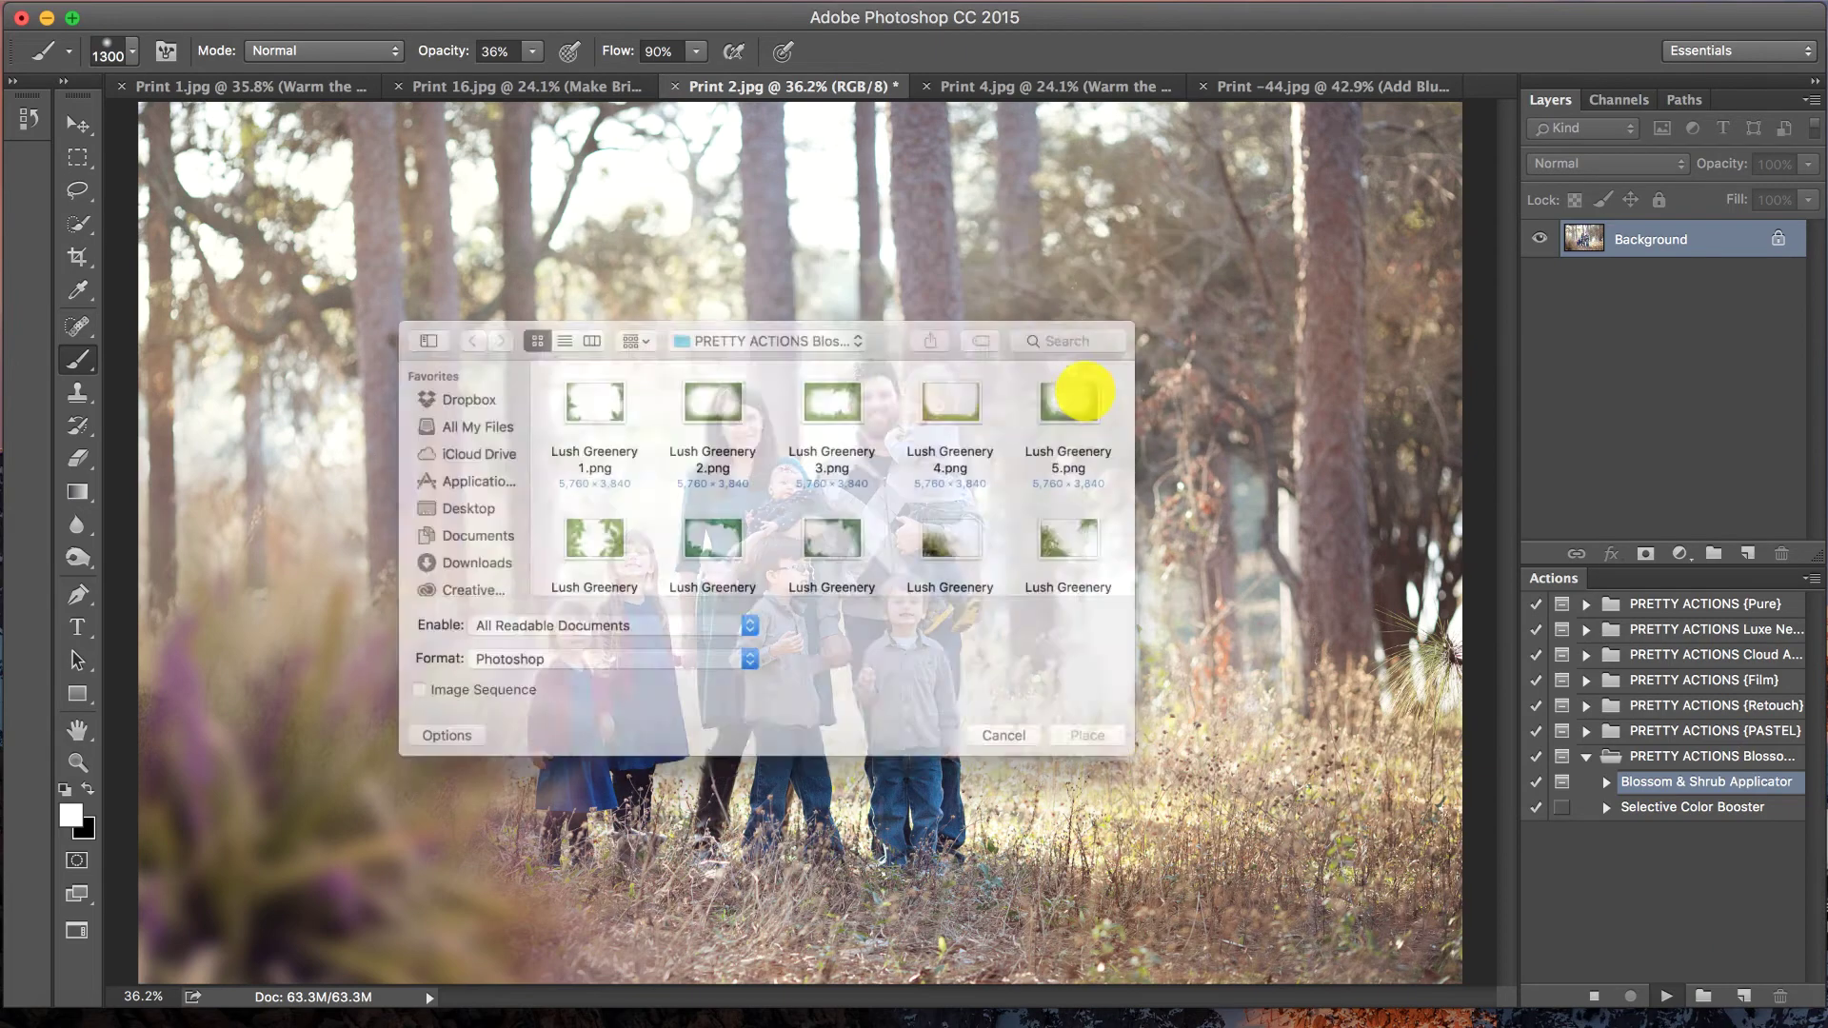
left_click(975, 529)
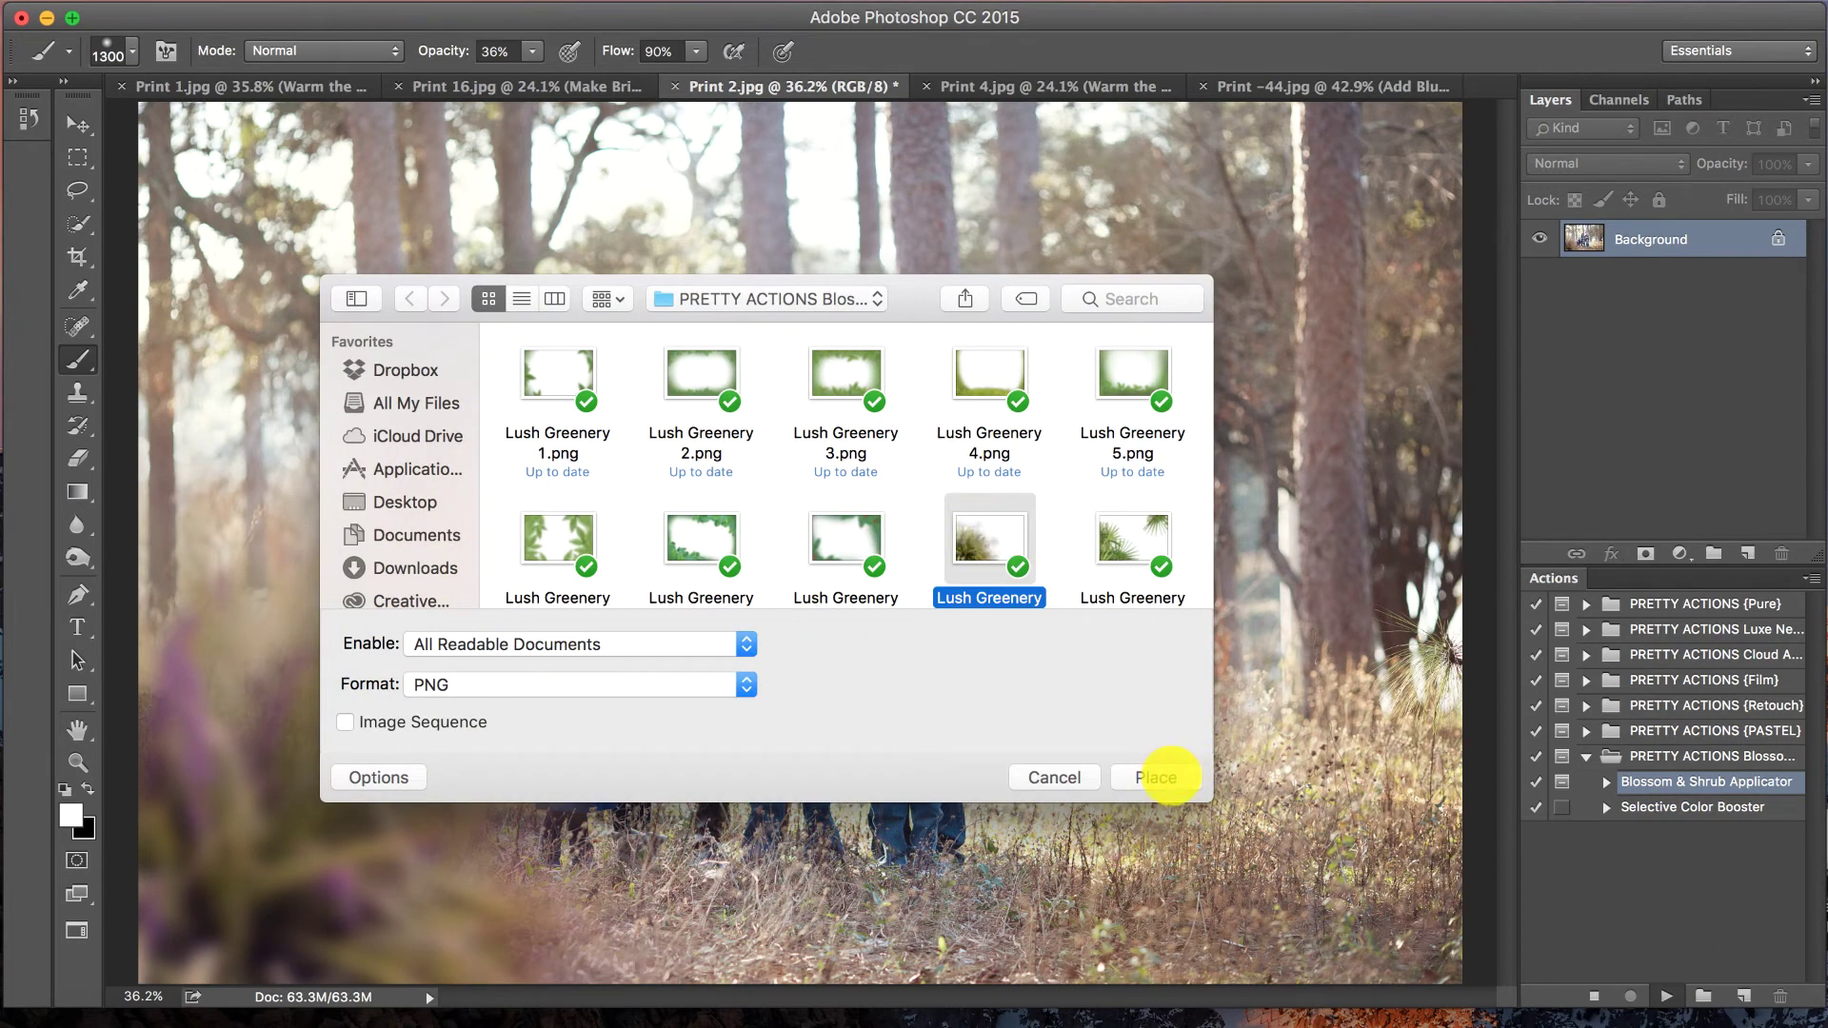
left_click(1169, 778)
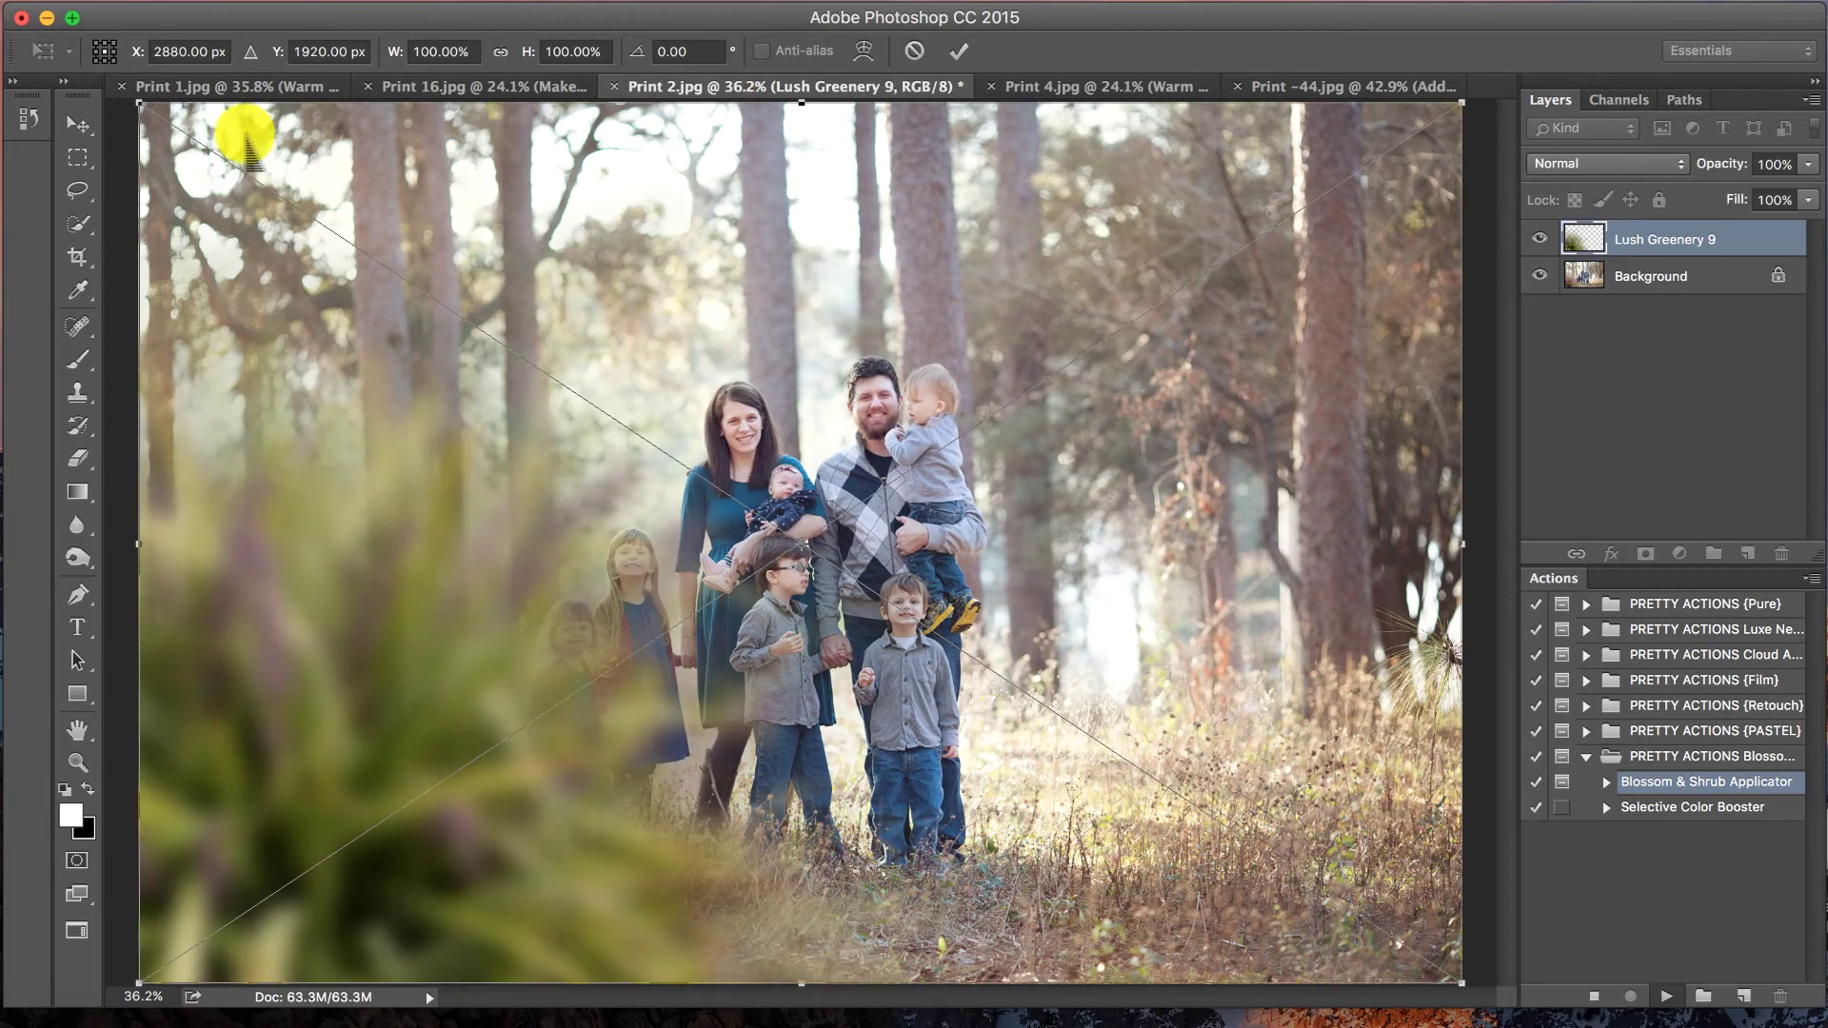
- Flip the Lush Greenery 9 overlay horizontally, move and scale it into the photo's lower-right corner, and commit the placement
left_click(296, 3)
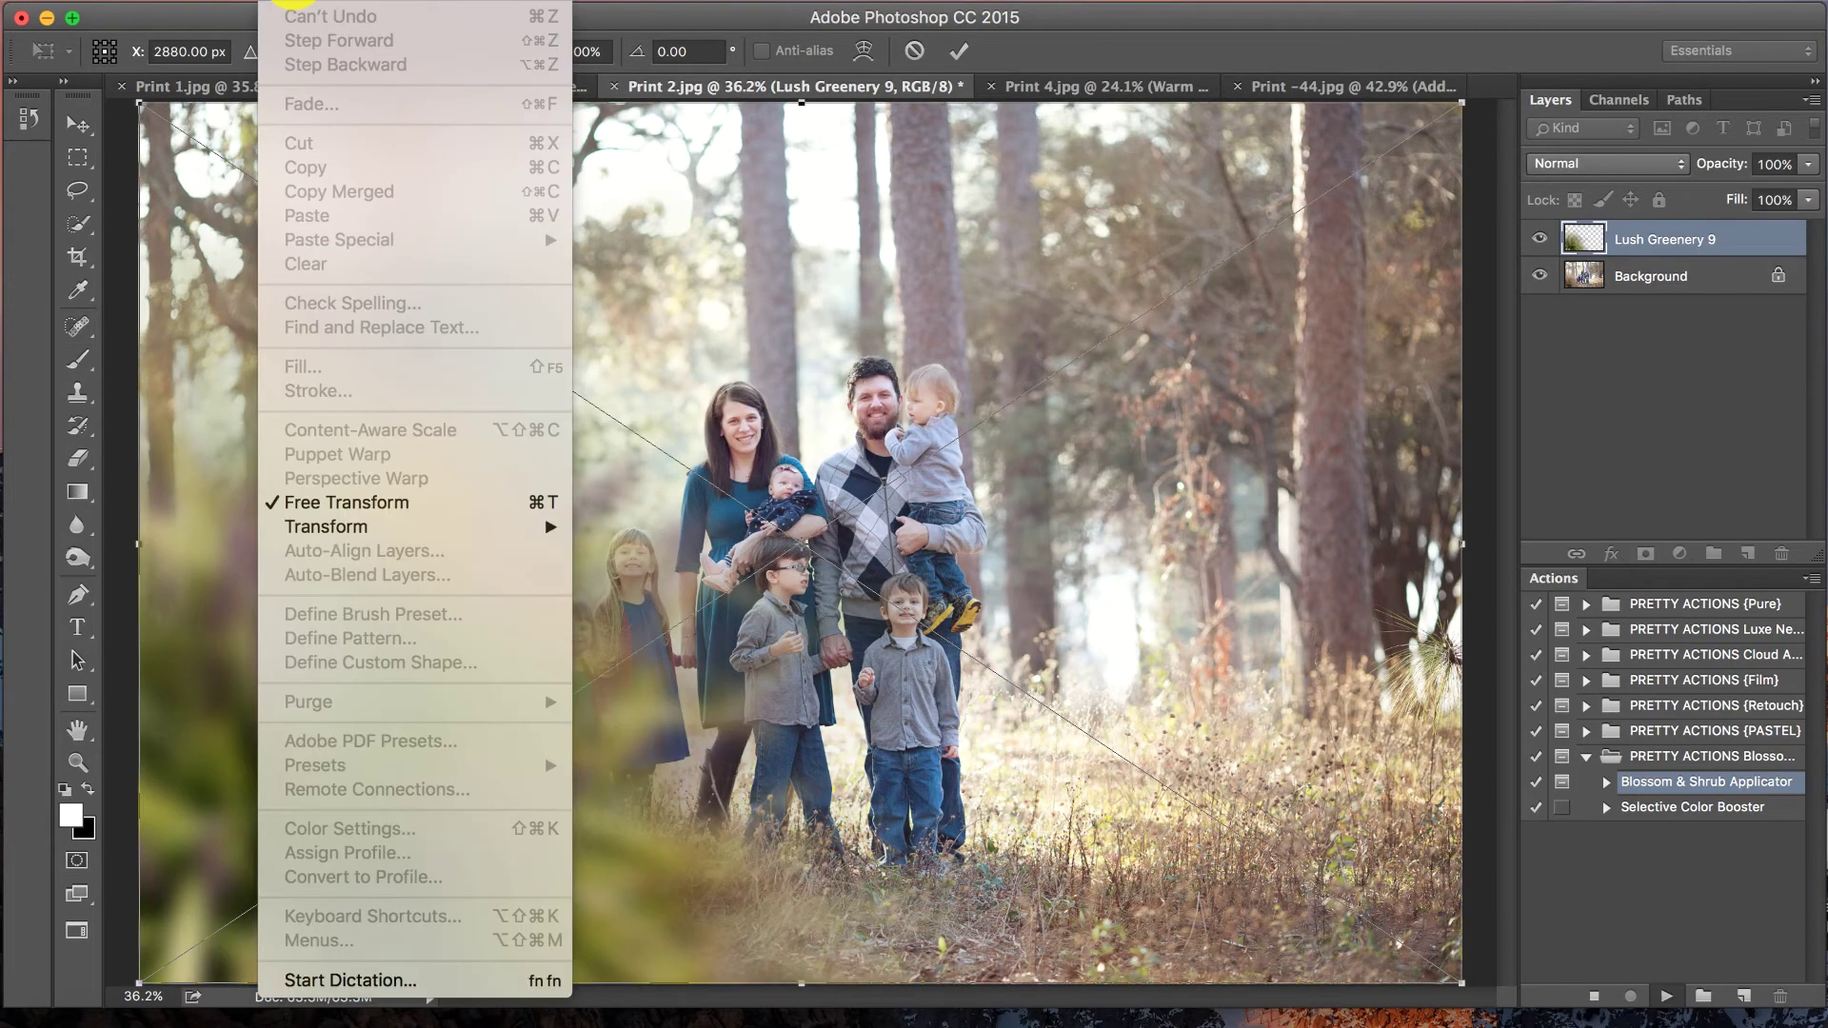
mouse_move(391, 526)
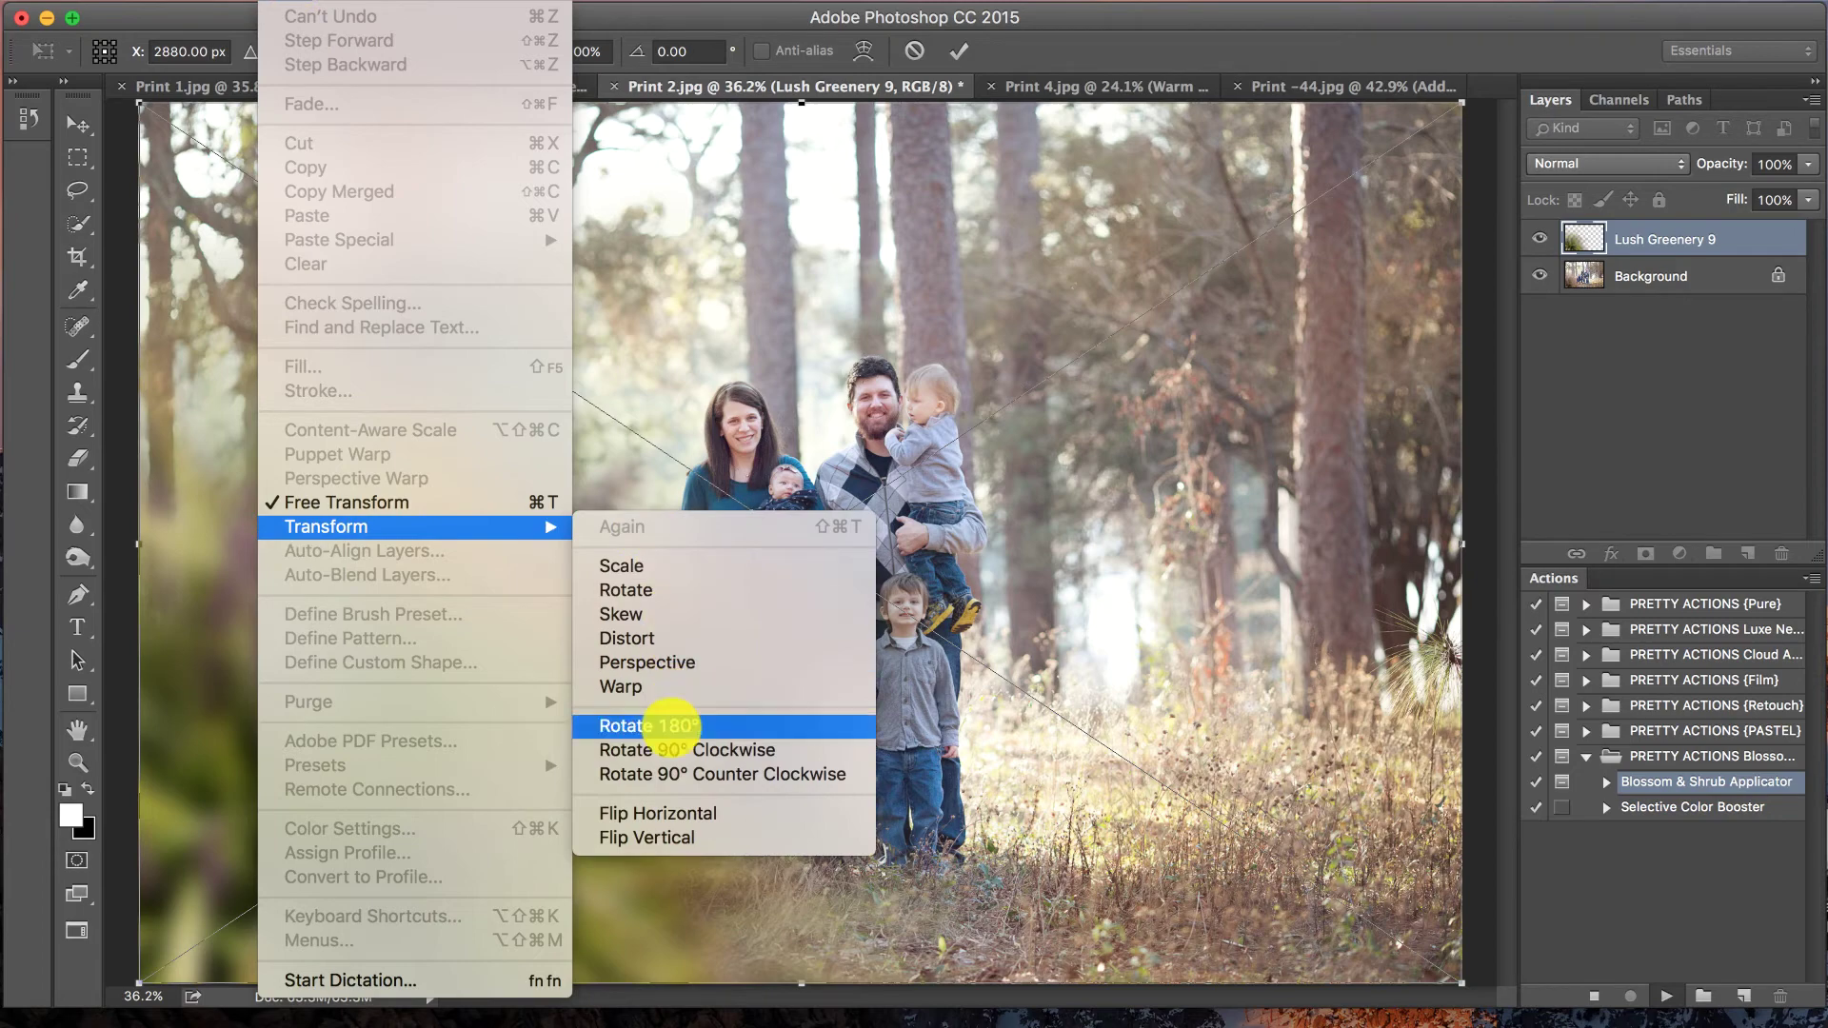
left_click(658, 813)
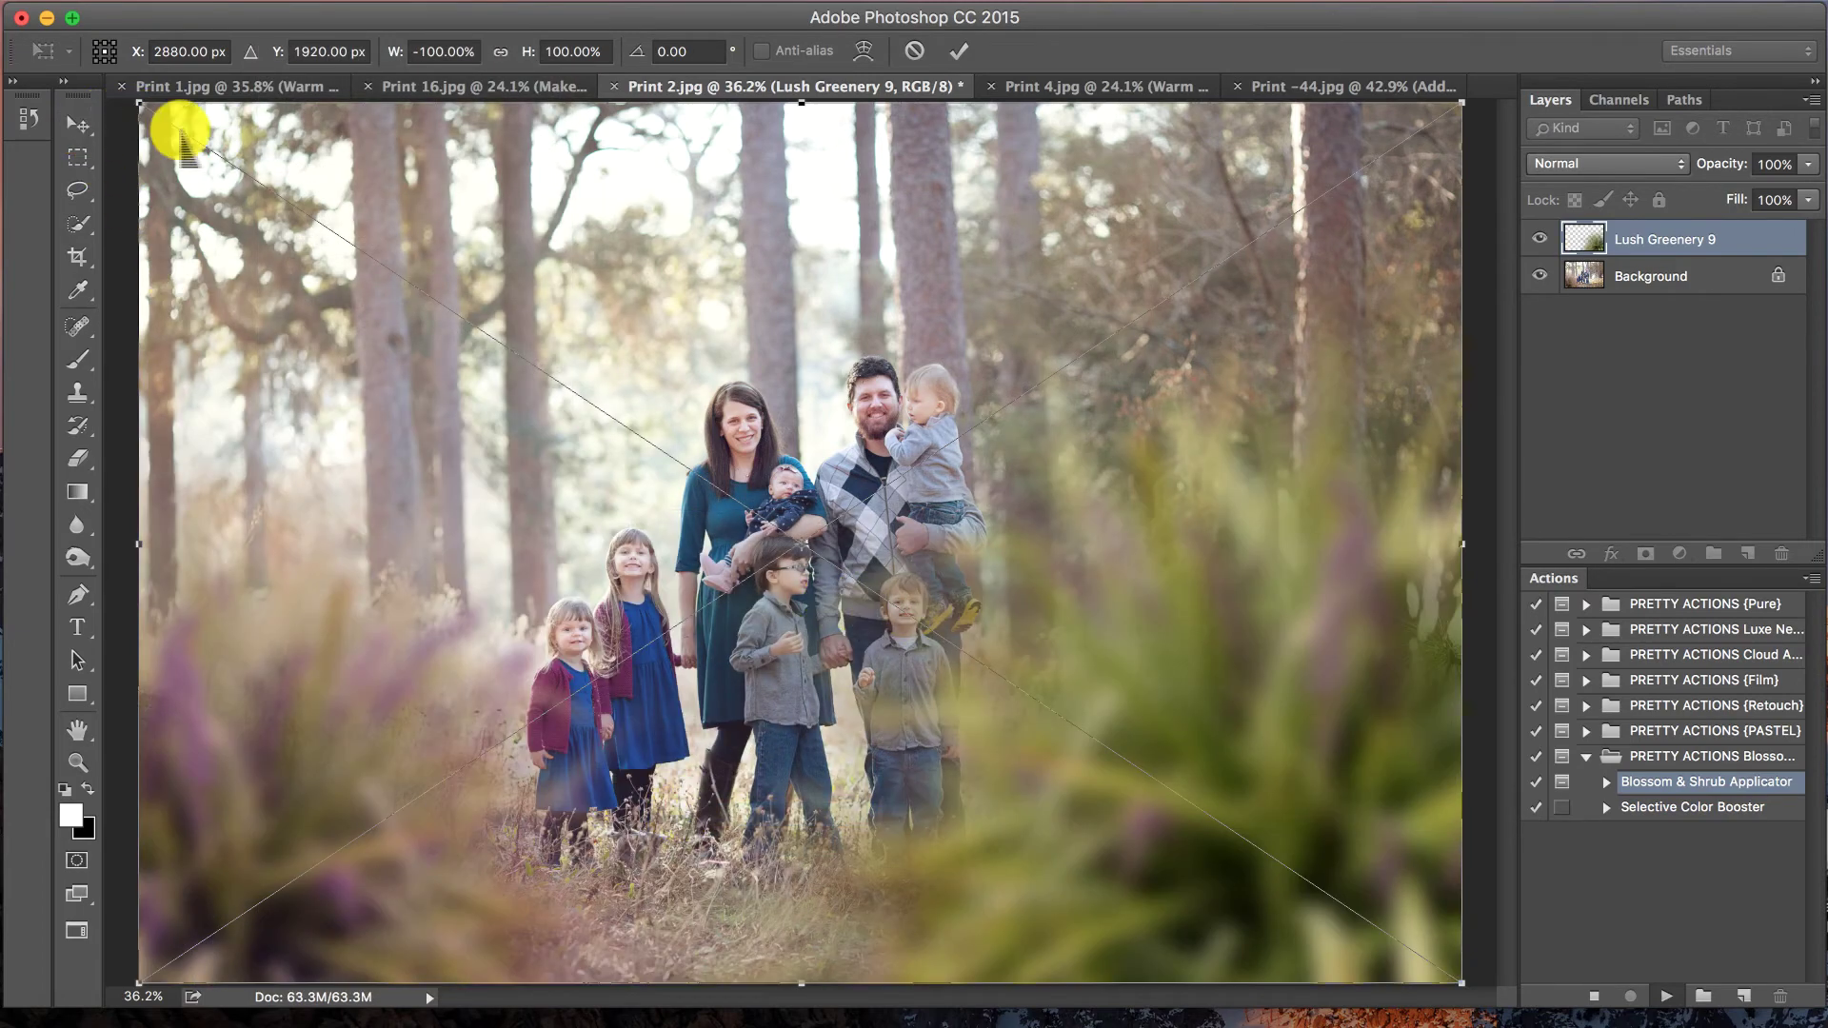
left_click_drag(482, 338, 639, 341)
mouse_move(652, 340)
left_mouse_down()
mouse_move(684, 348)
mouse_move(644, 351)
left_mouse_up()
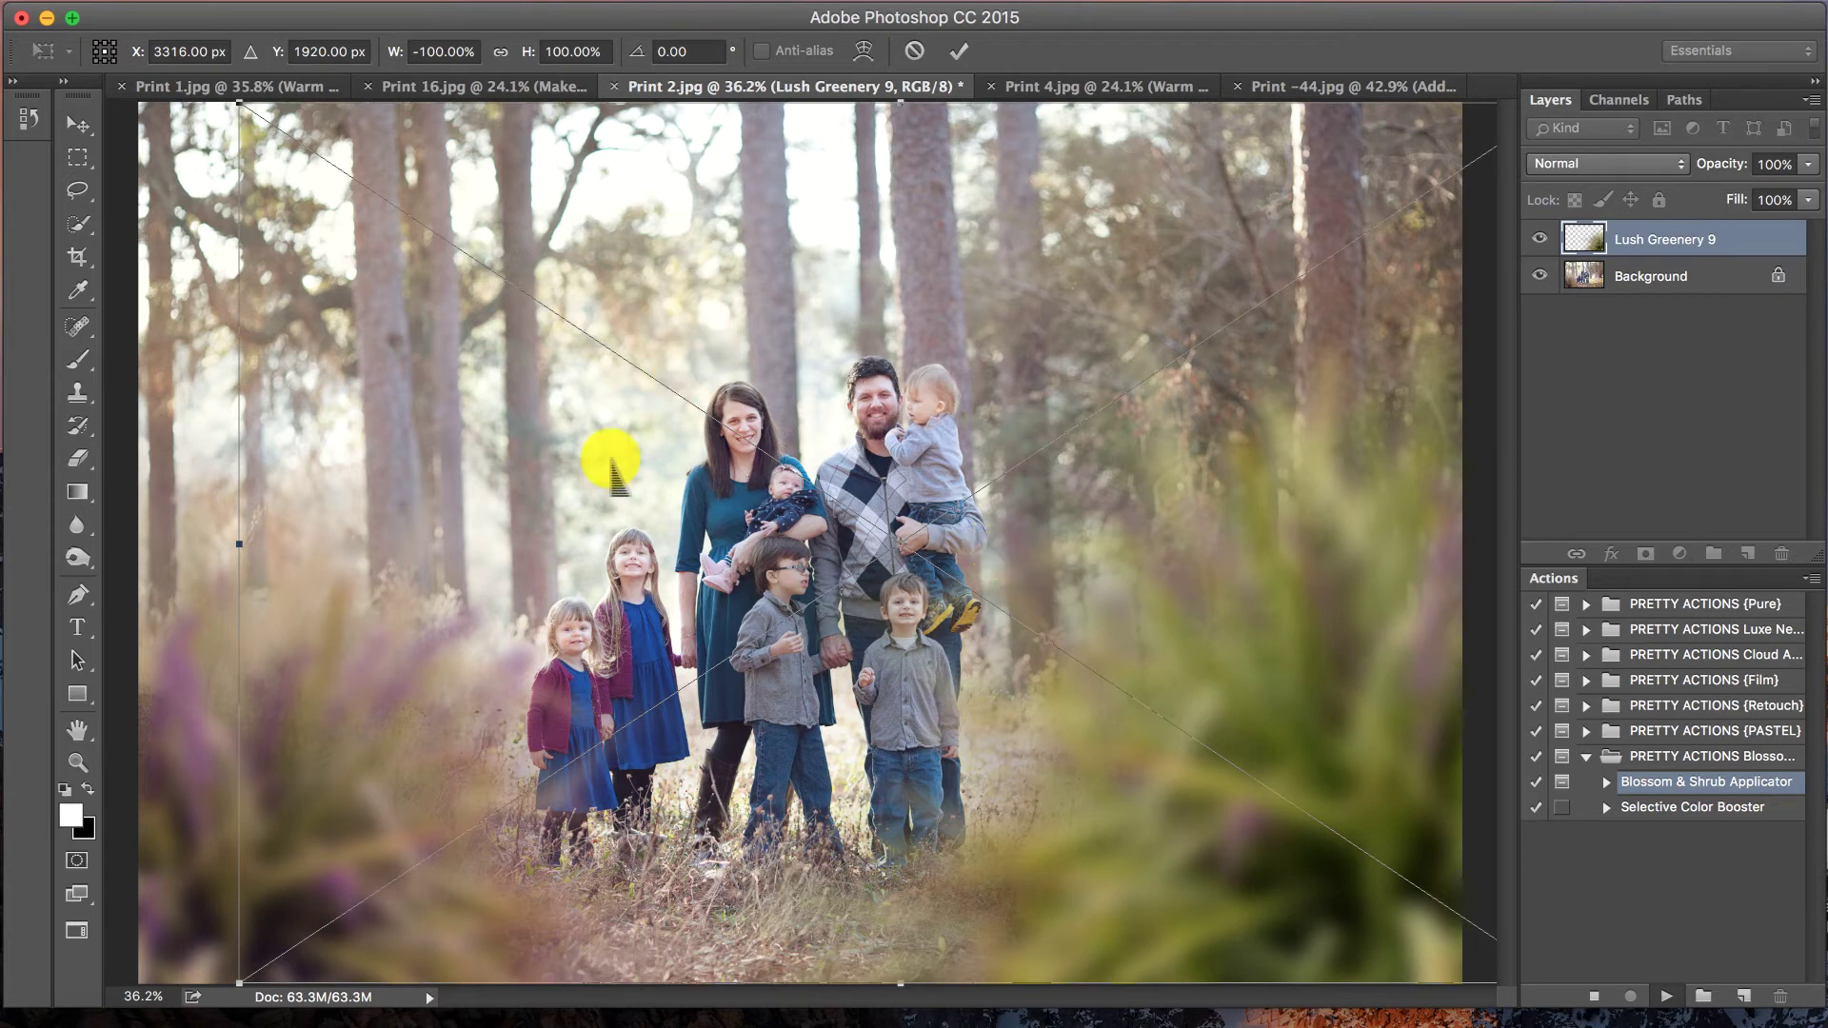
left_click_drag(243, 112, 311, 147)
key("Return")
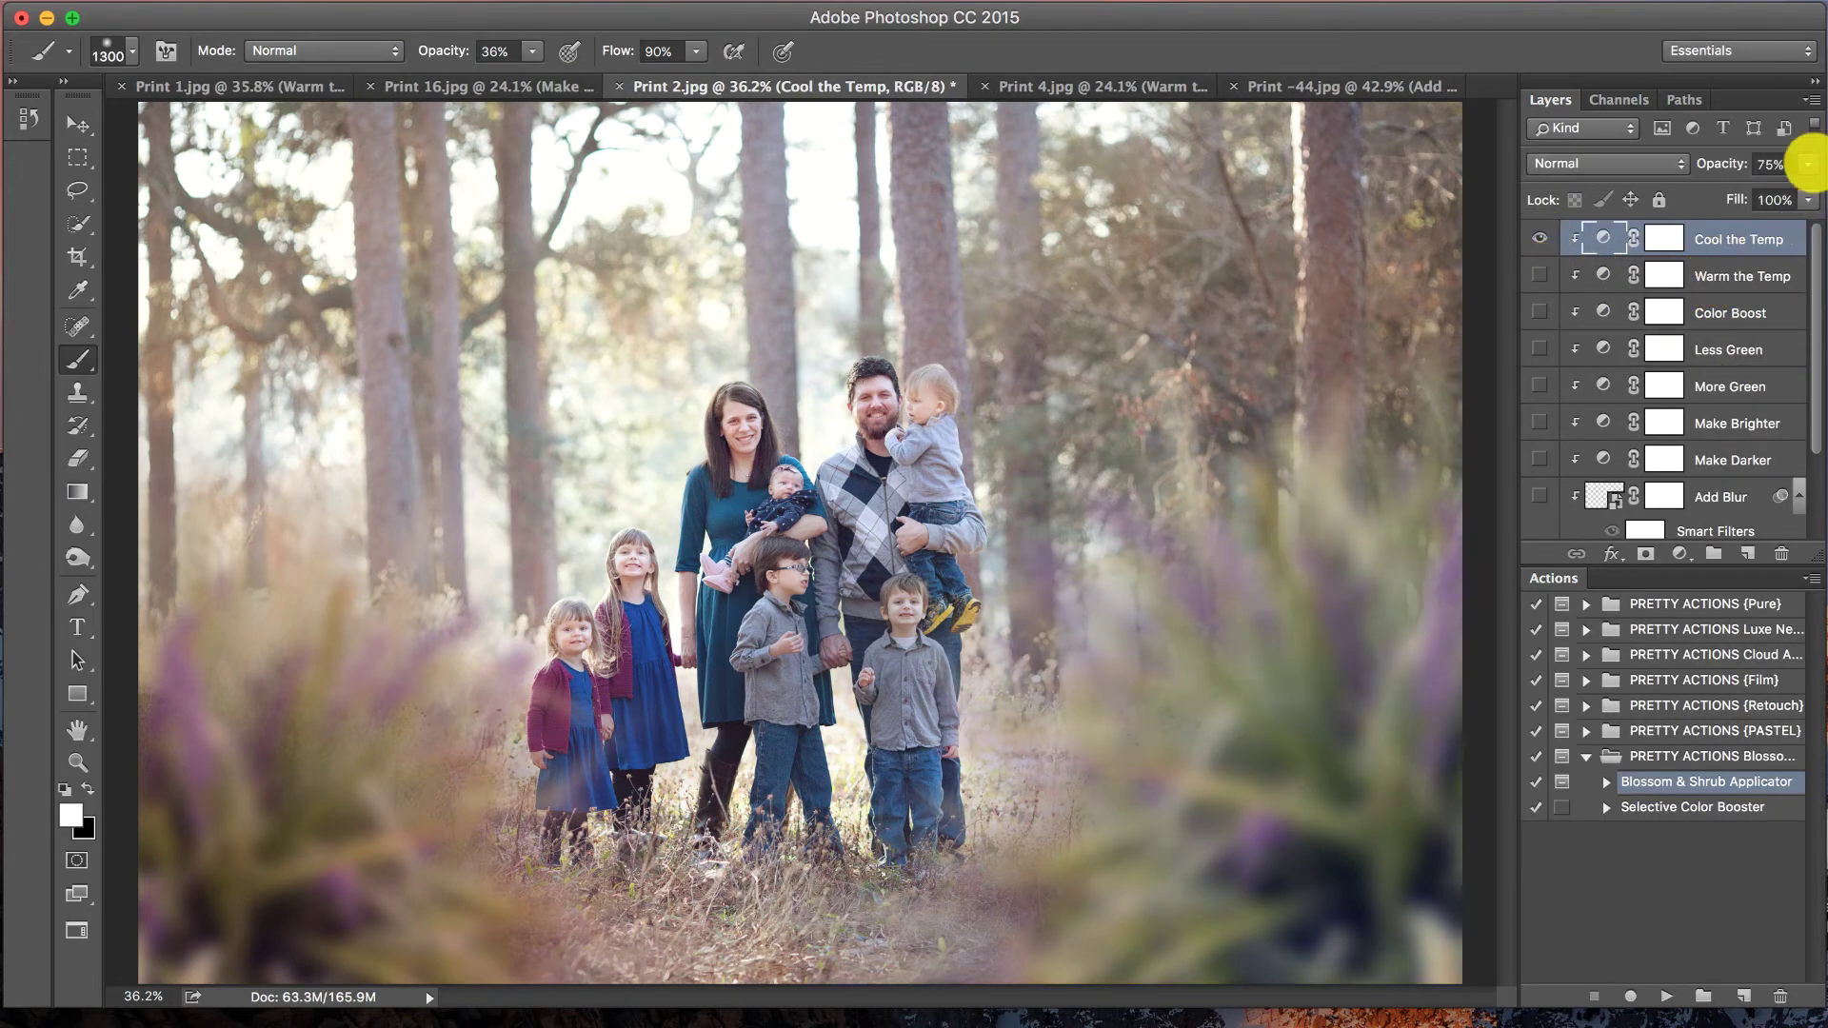
- Reduce the Cool the Temp layer's opacity to about 41%, then turn on Warm the Temp and lower its opacity
left_click(1807, 164)
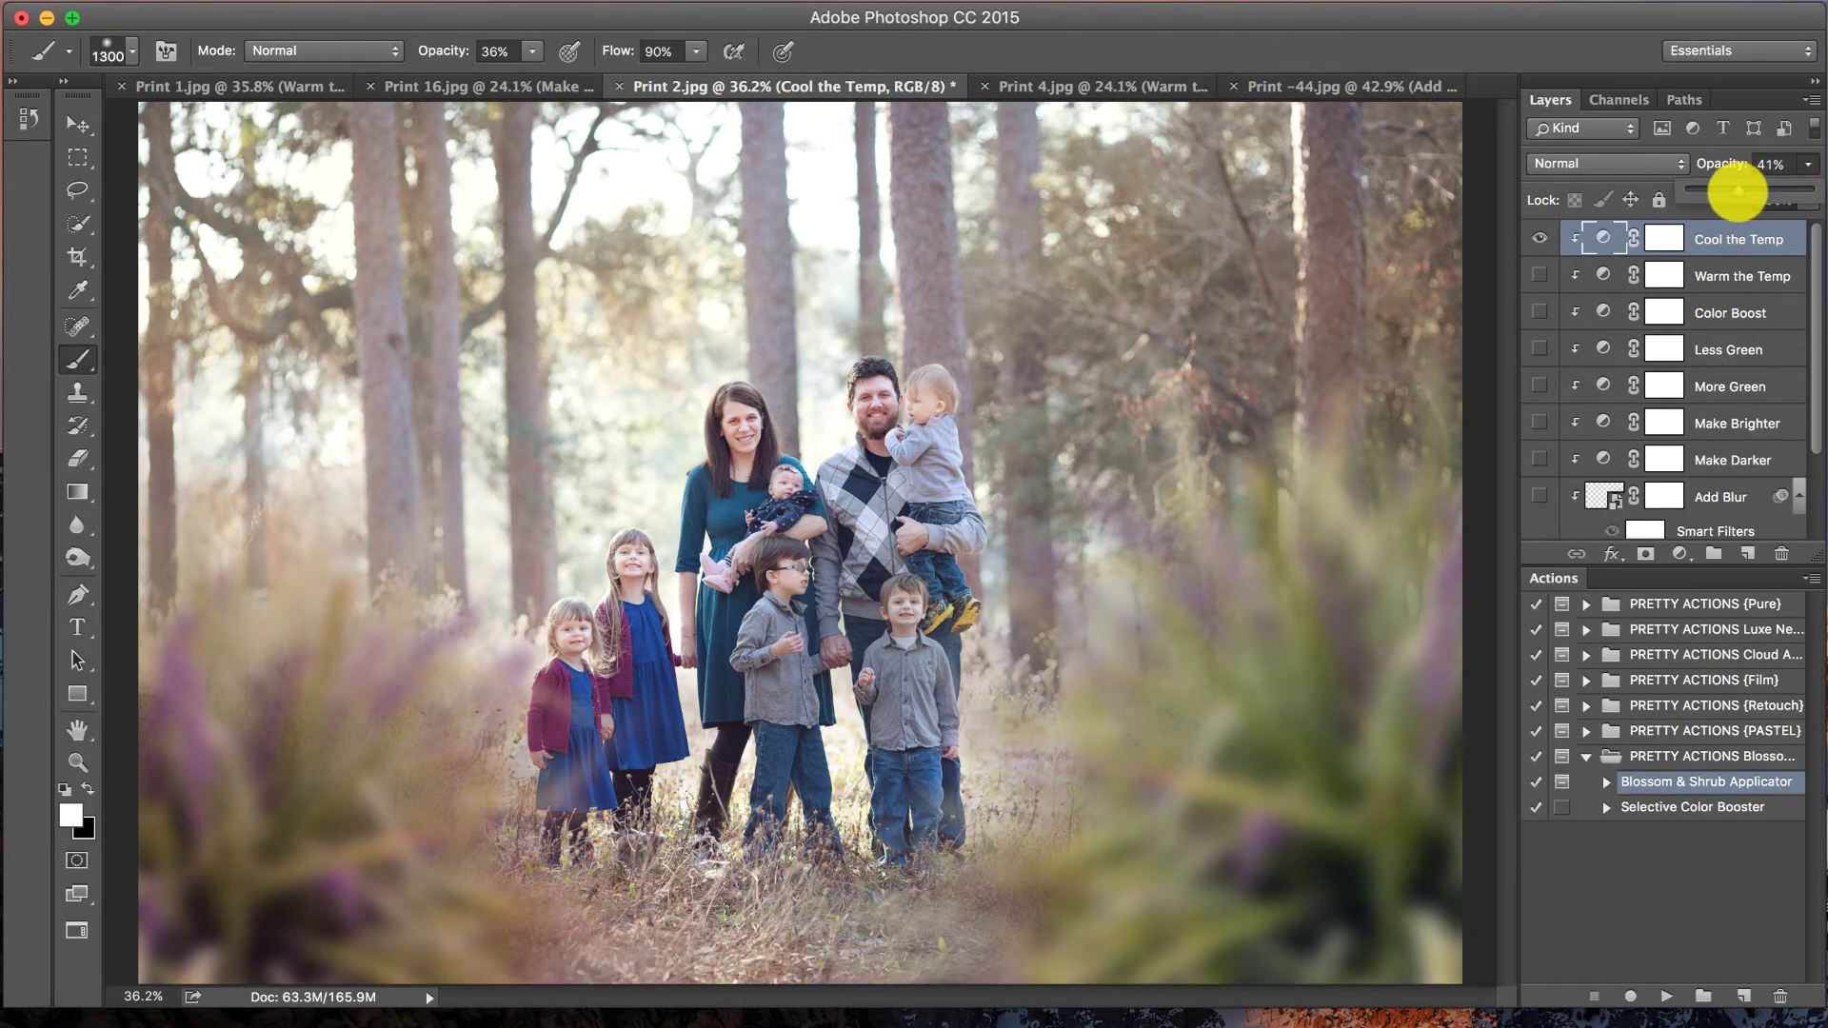
left_click(1730, 276)
left_click(1540, 276)
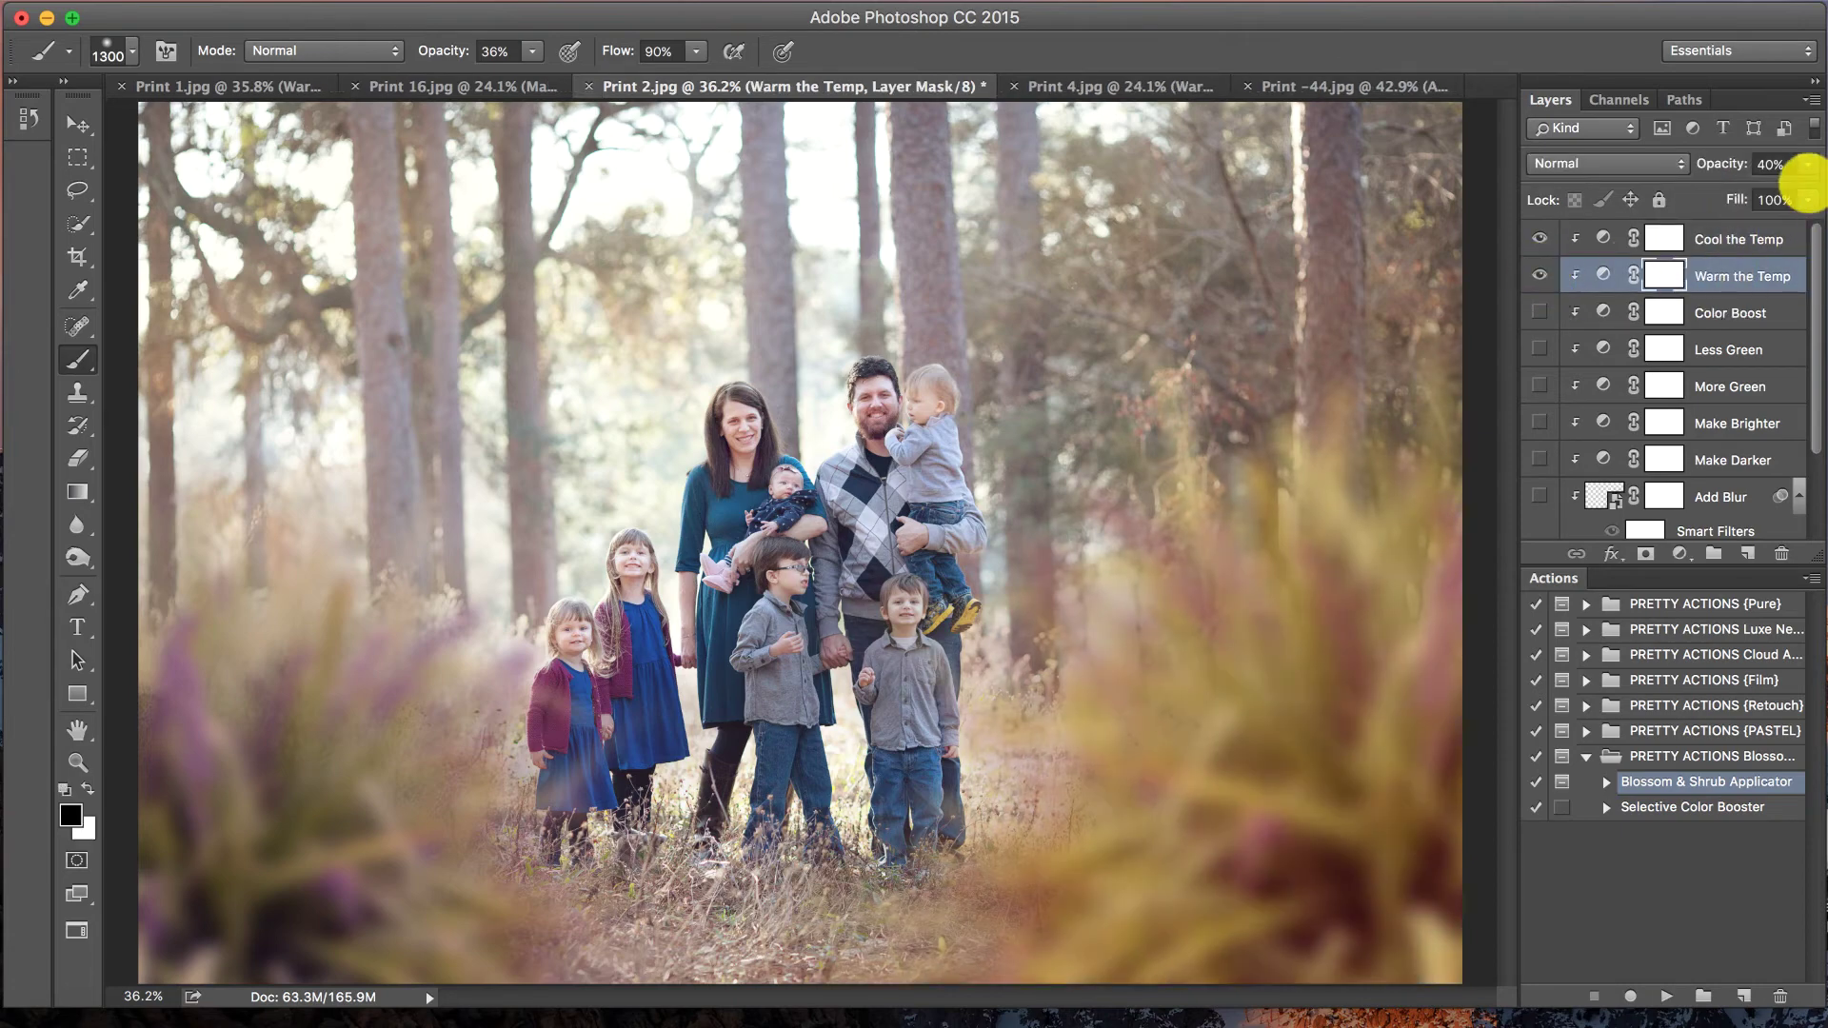
left_click(1807, 165)
left_click_drag(1719, 191, 1702, 191)
- Turn on the Less Green adjustment layer for the right-hand overlay and reduce its opacity to 13%
left_click(1705, 352)
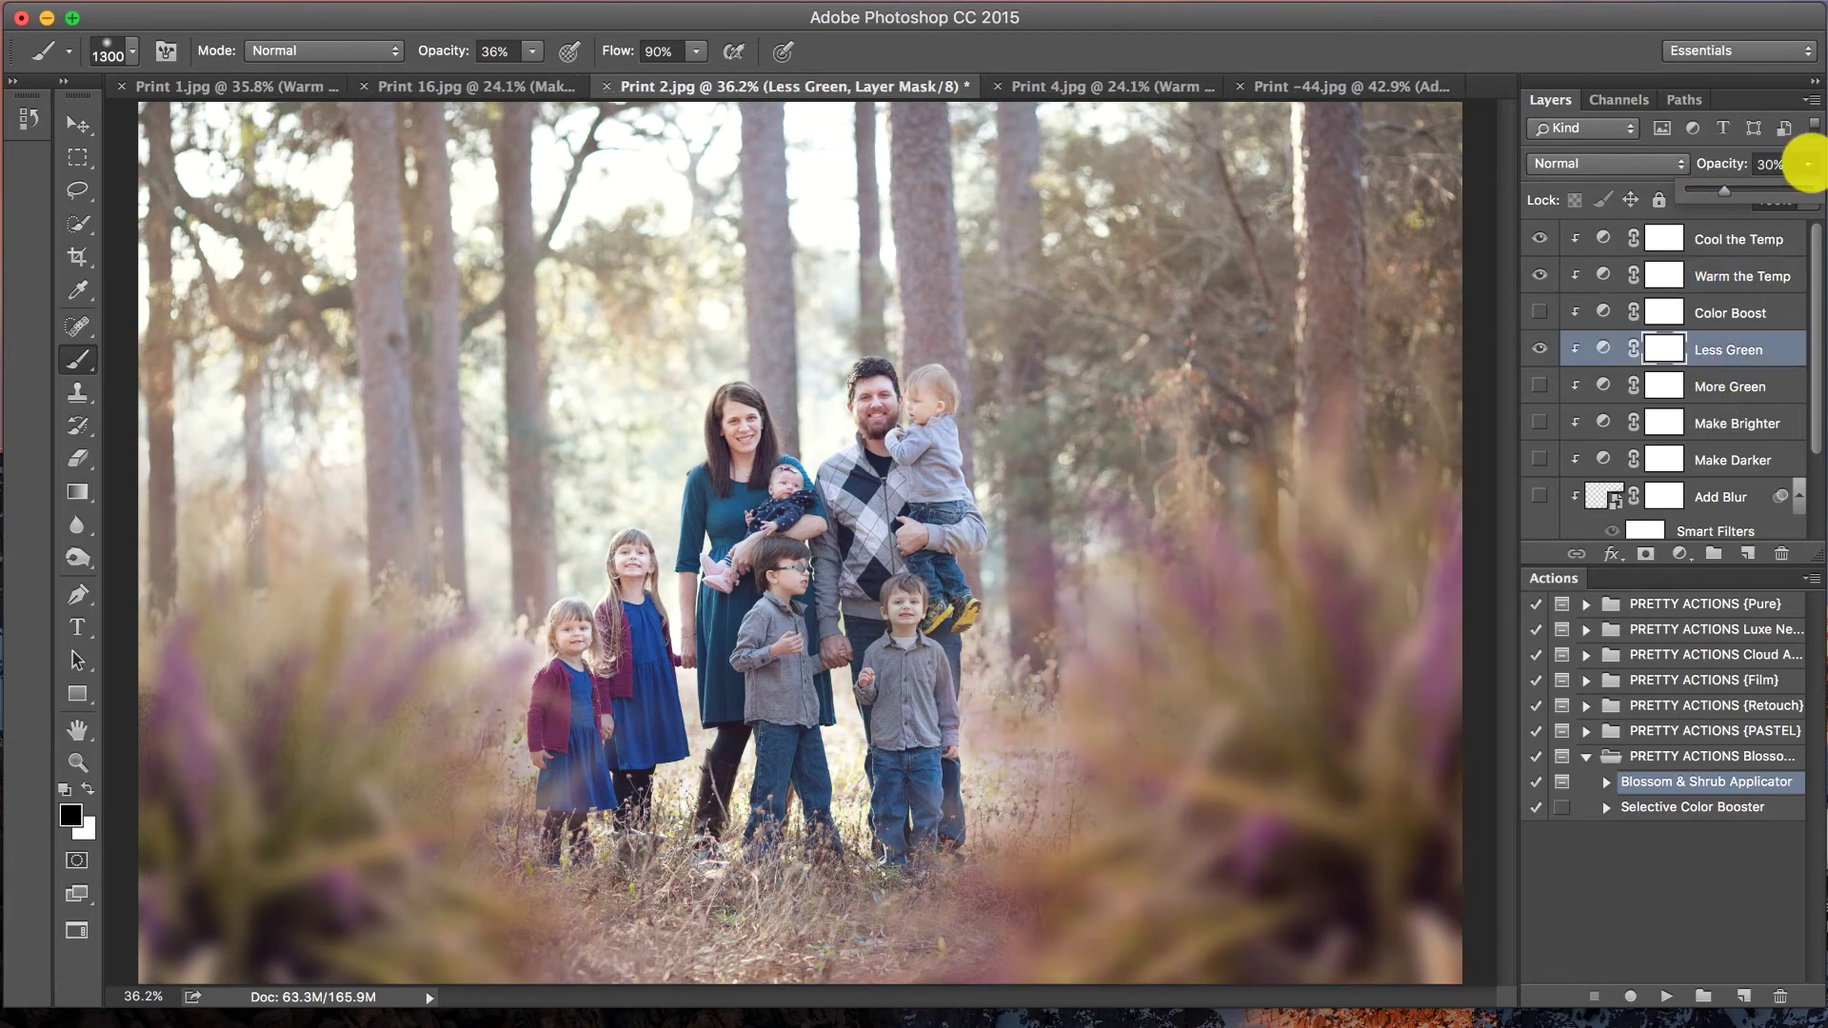
left_click(1807, 164)
left_click_drag(1695, 191, 1692, 191)
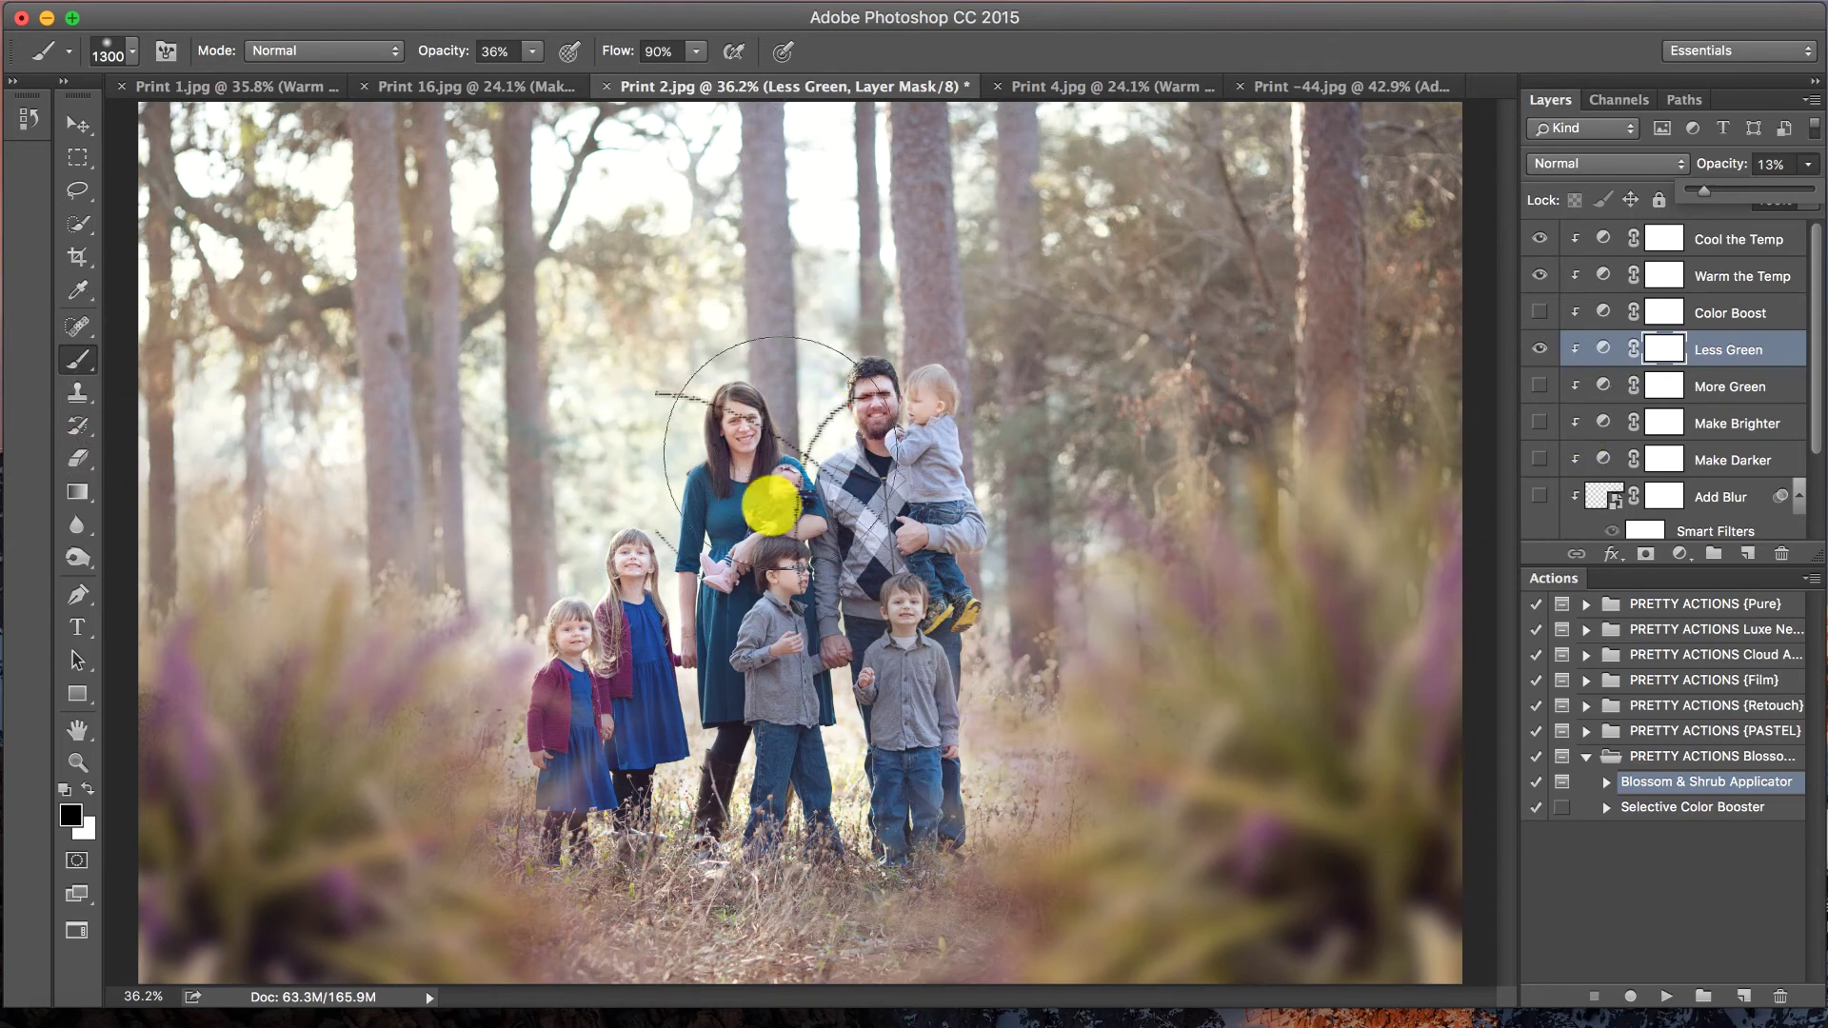
- Turn on the Add Blur layer for the right-hand overlay and set its opacity to 15%
scroll(1652, 418, "down", 3)
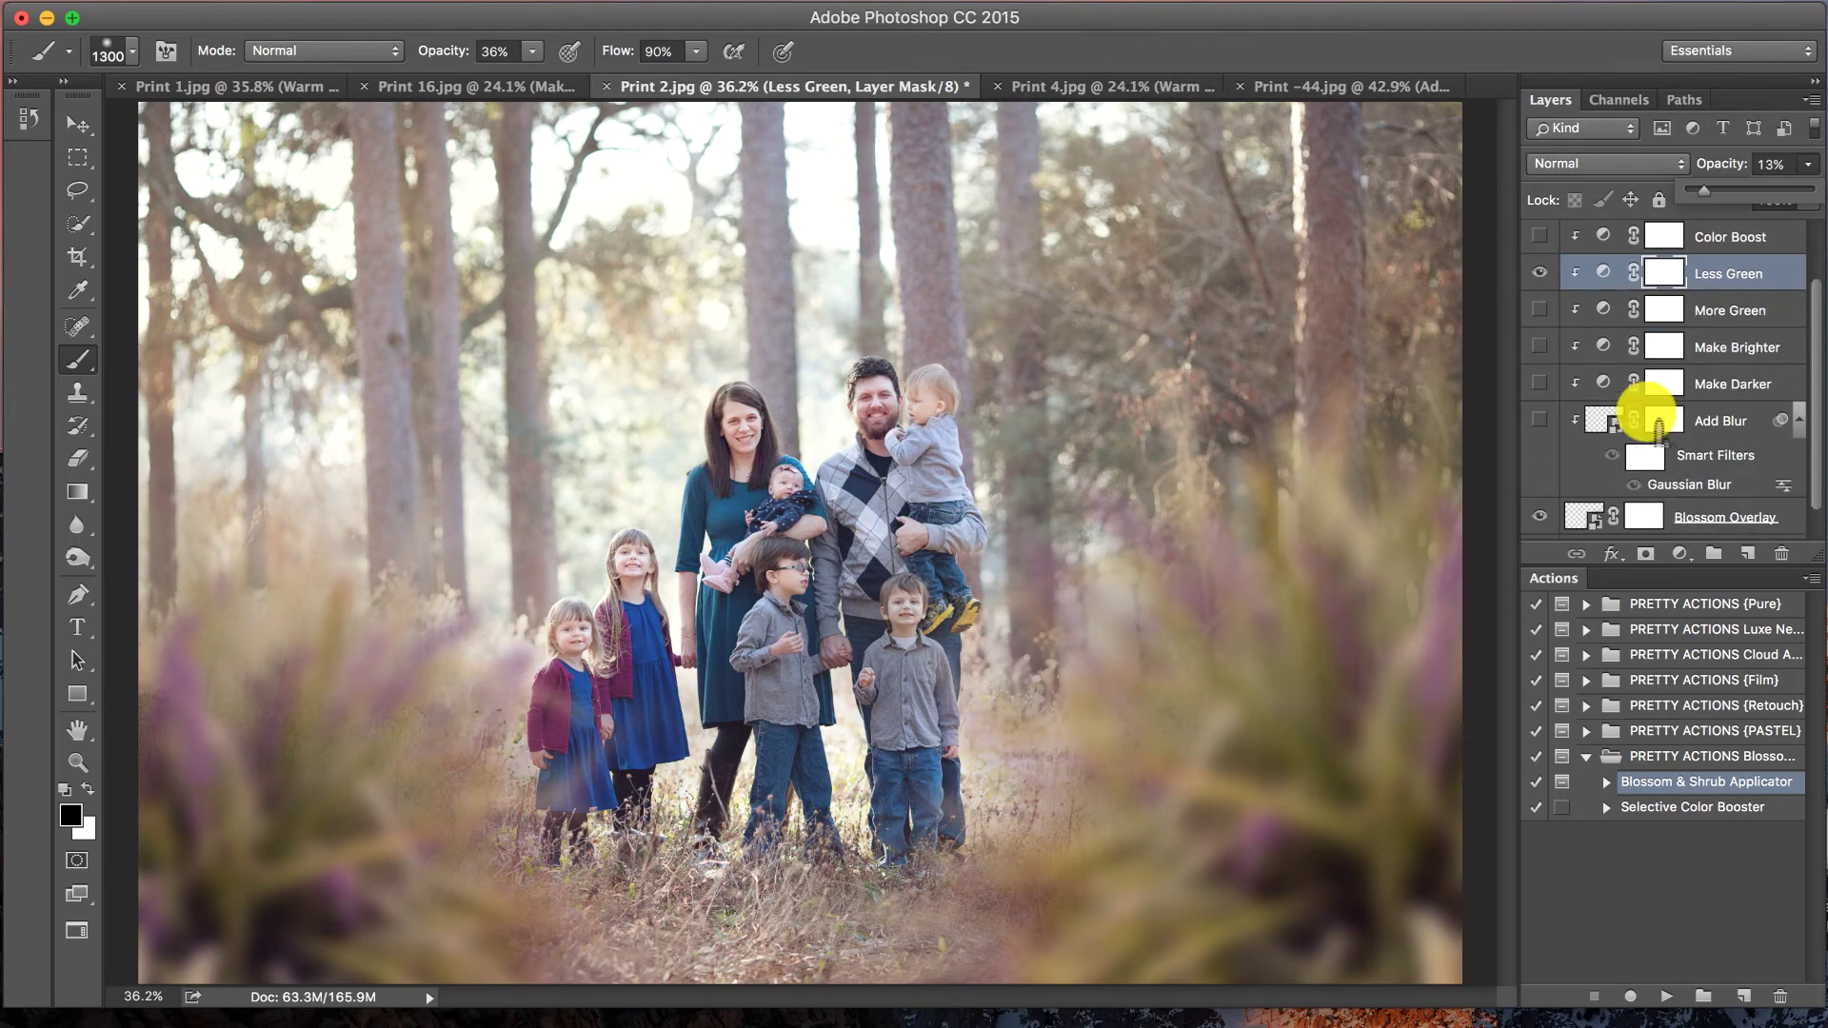
scroll(1652, 419, "down", 1)
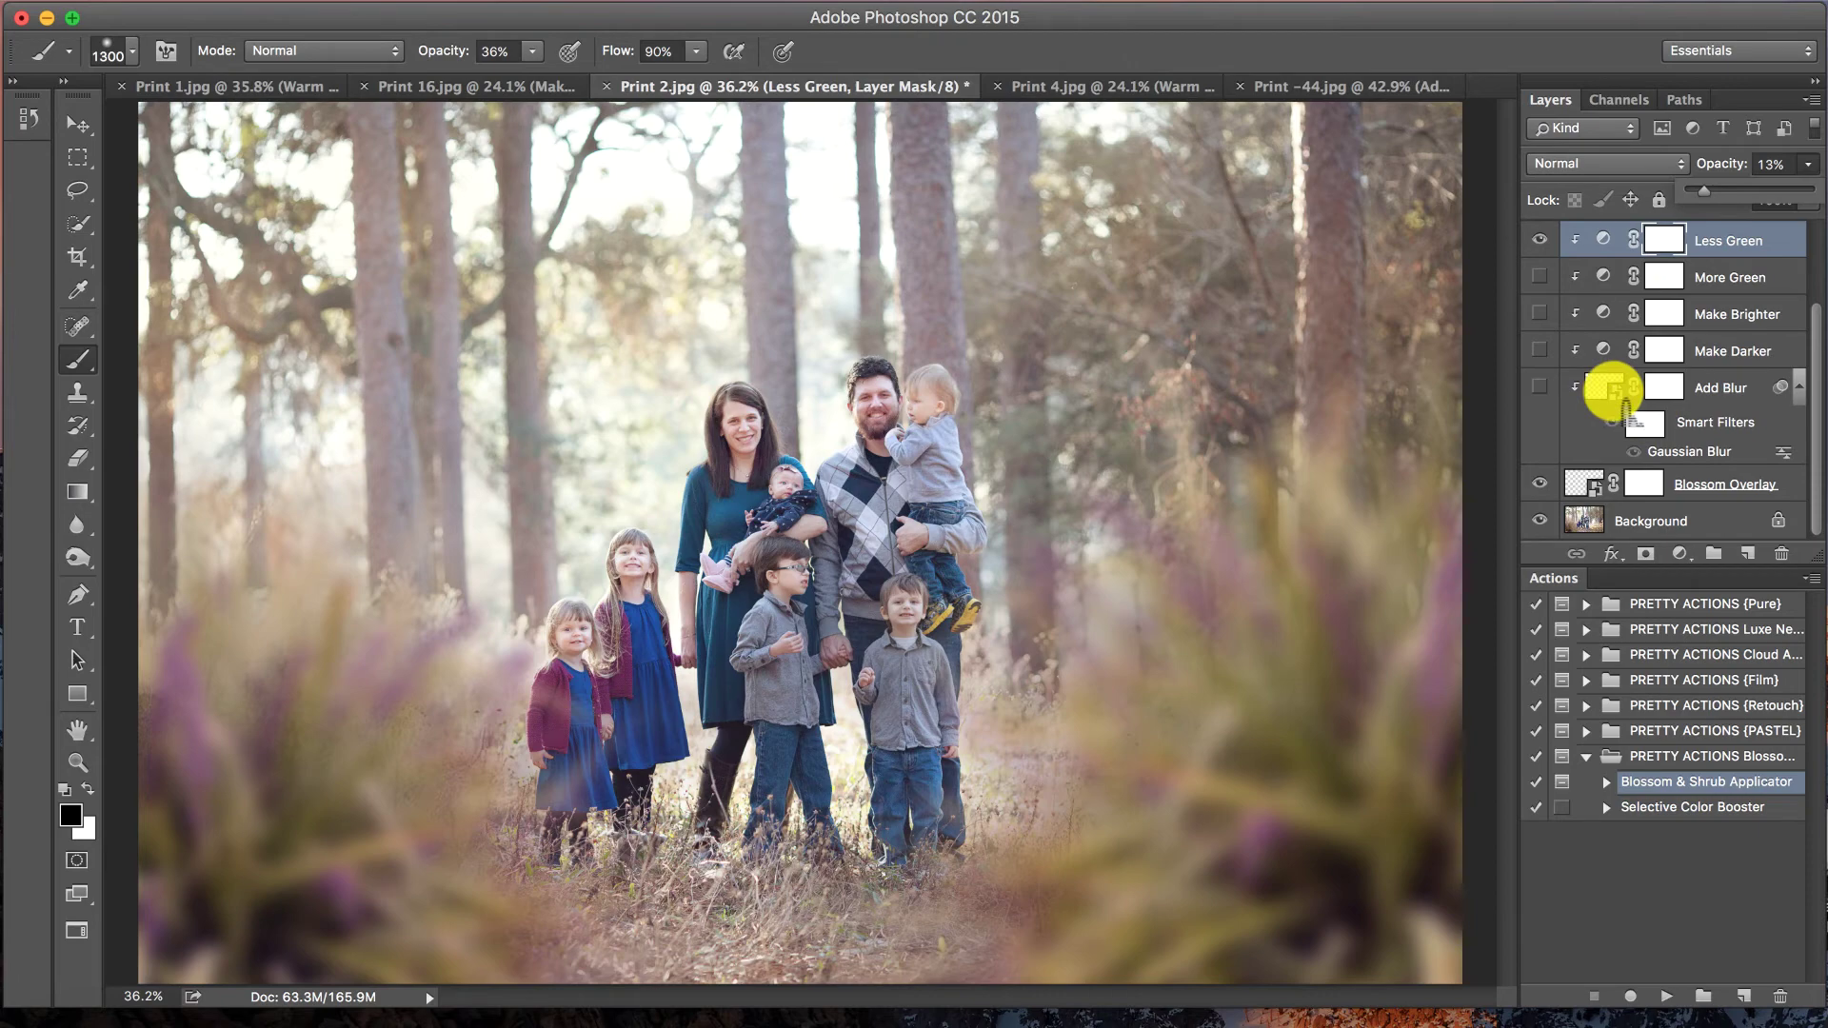
left_click(1540, 386)
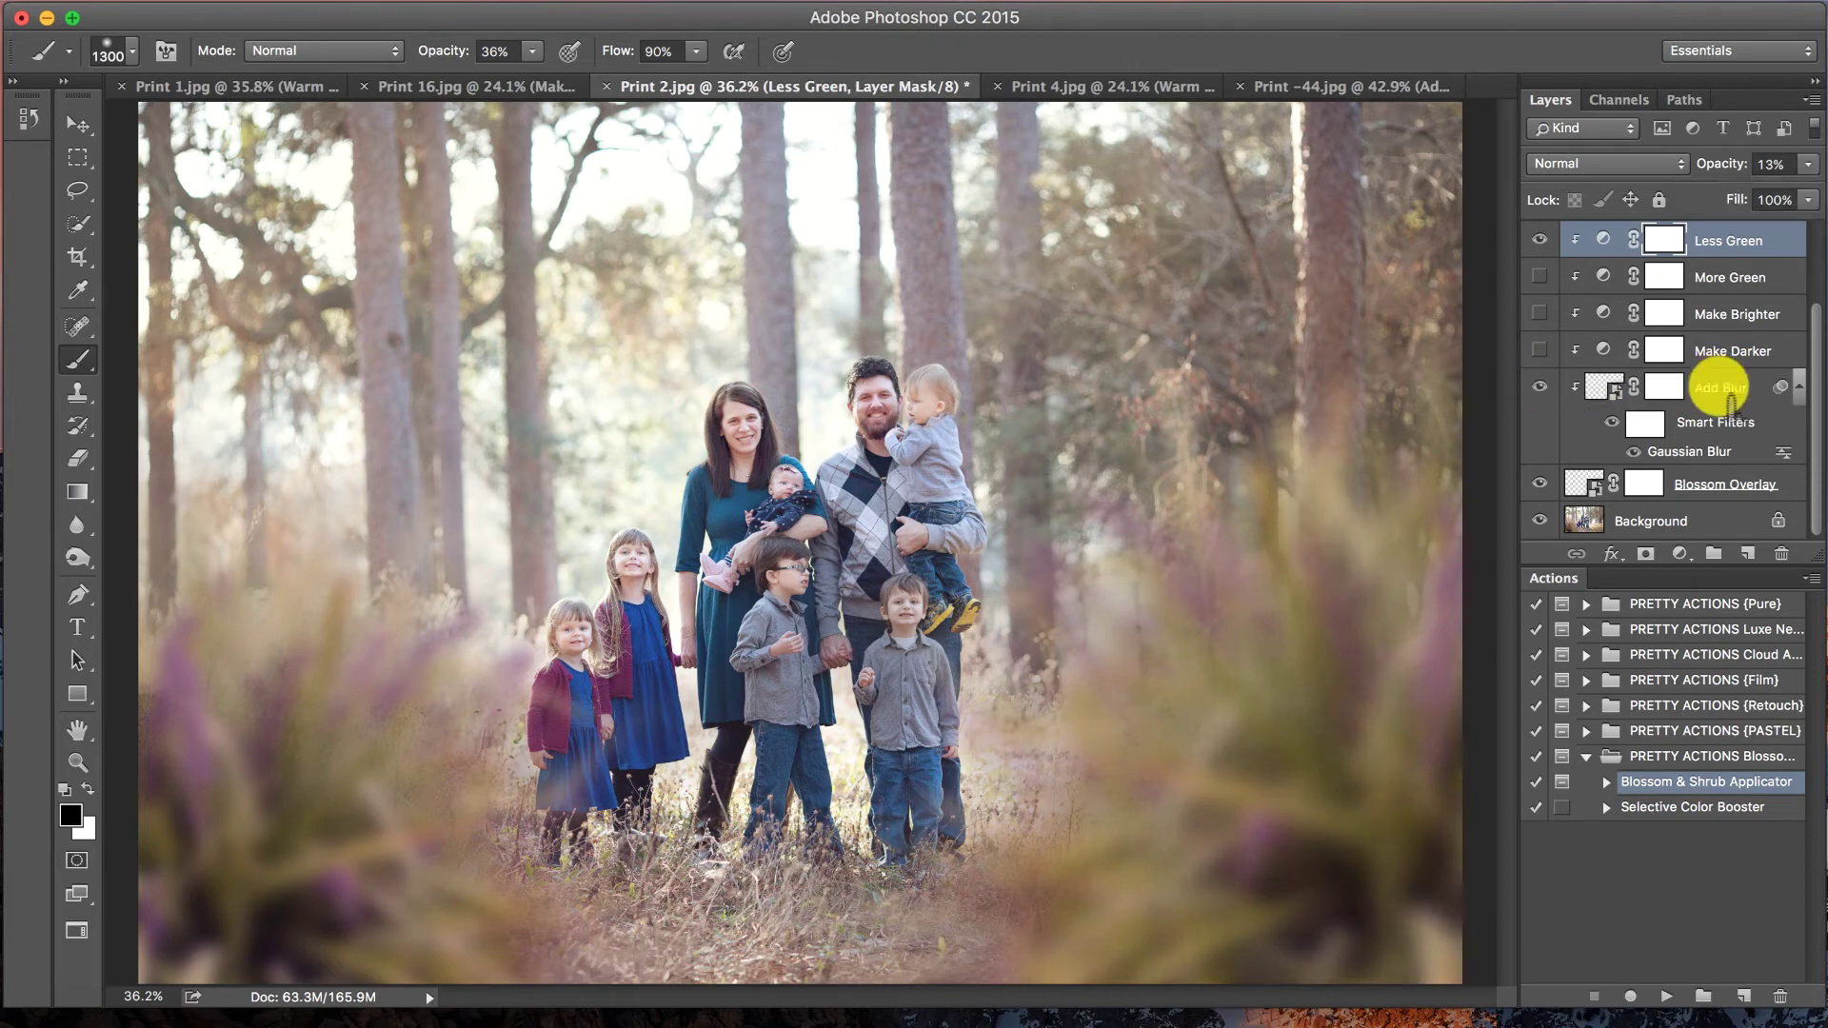
left_click(1723, 387)
left_click_drag(1808, 164, 1709, 188)
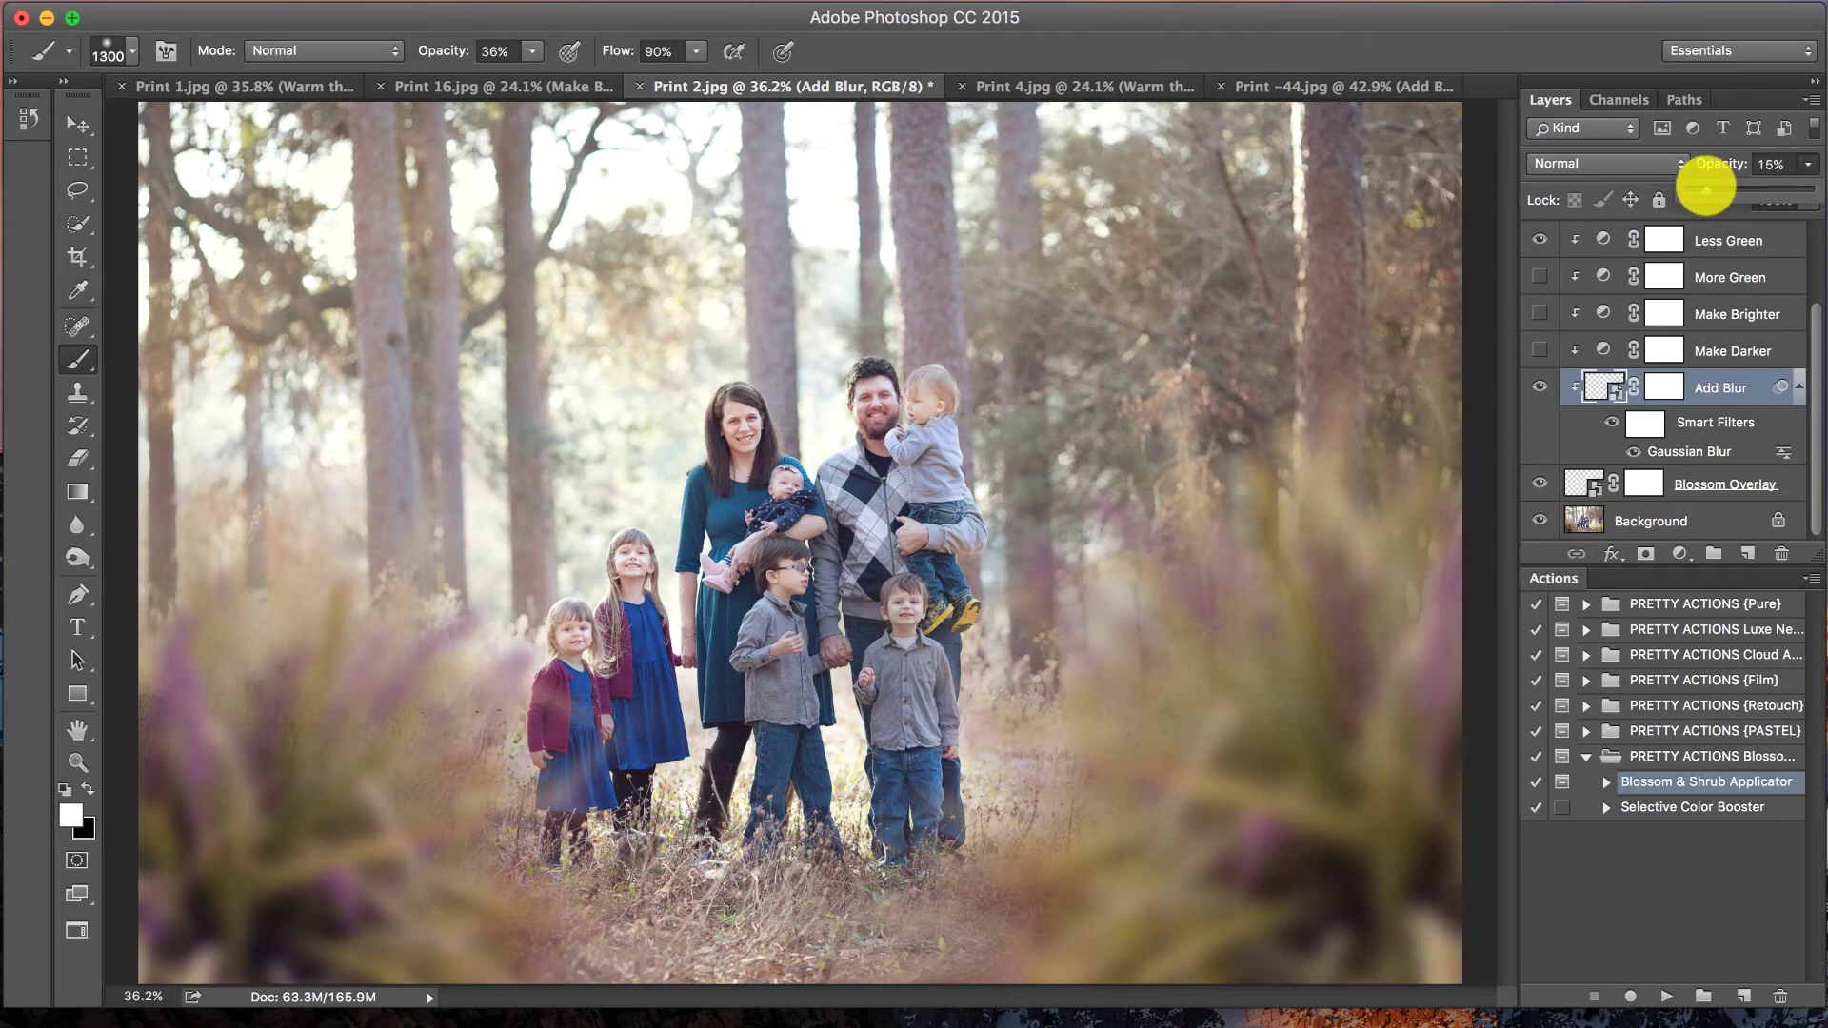
- Compare the finished edit with the photo without the second overlay and with the original Print 2.jpg state, returning to the latest history state
left_click(1539, 483)
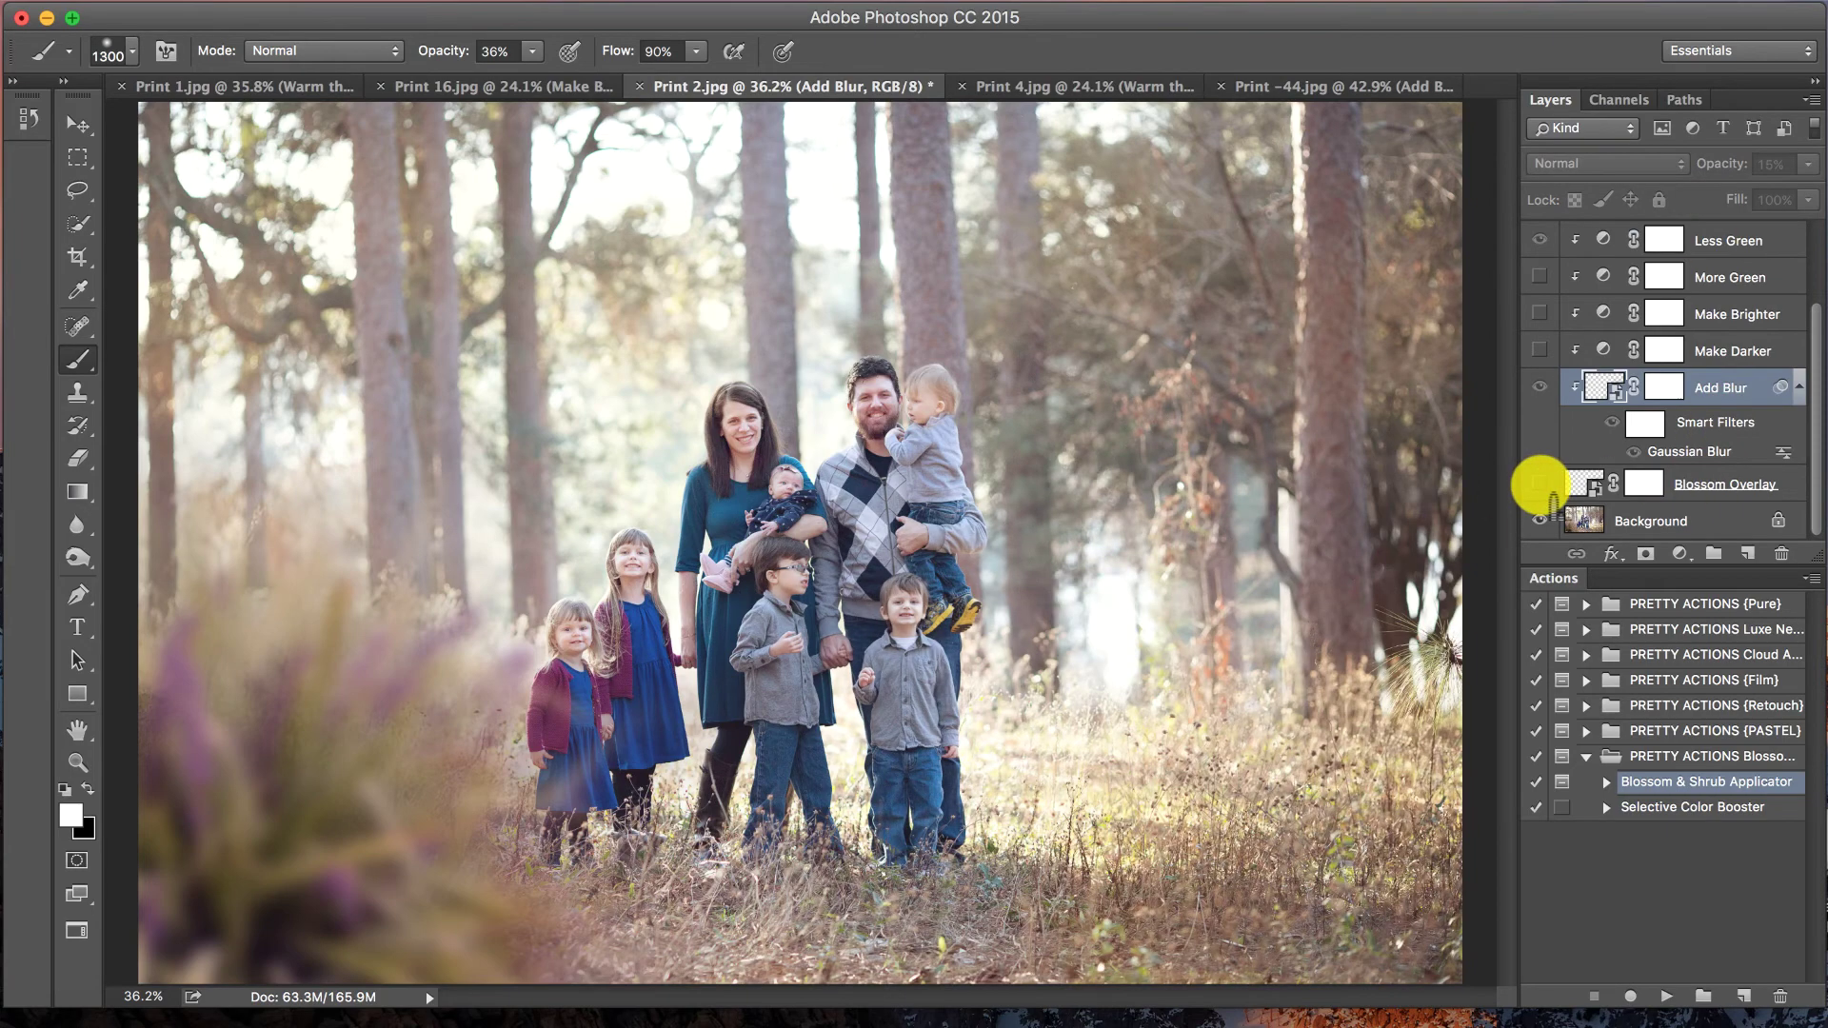
left_click(1539, 484)
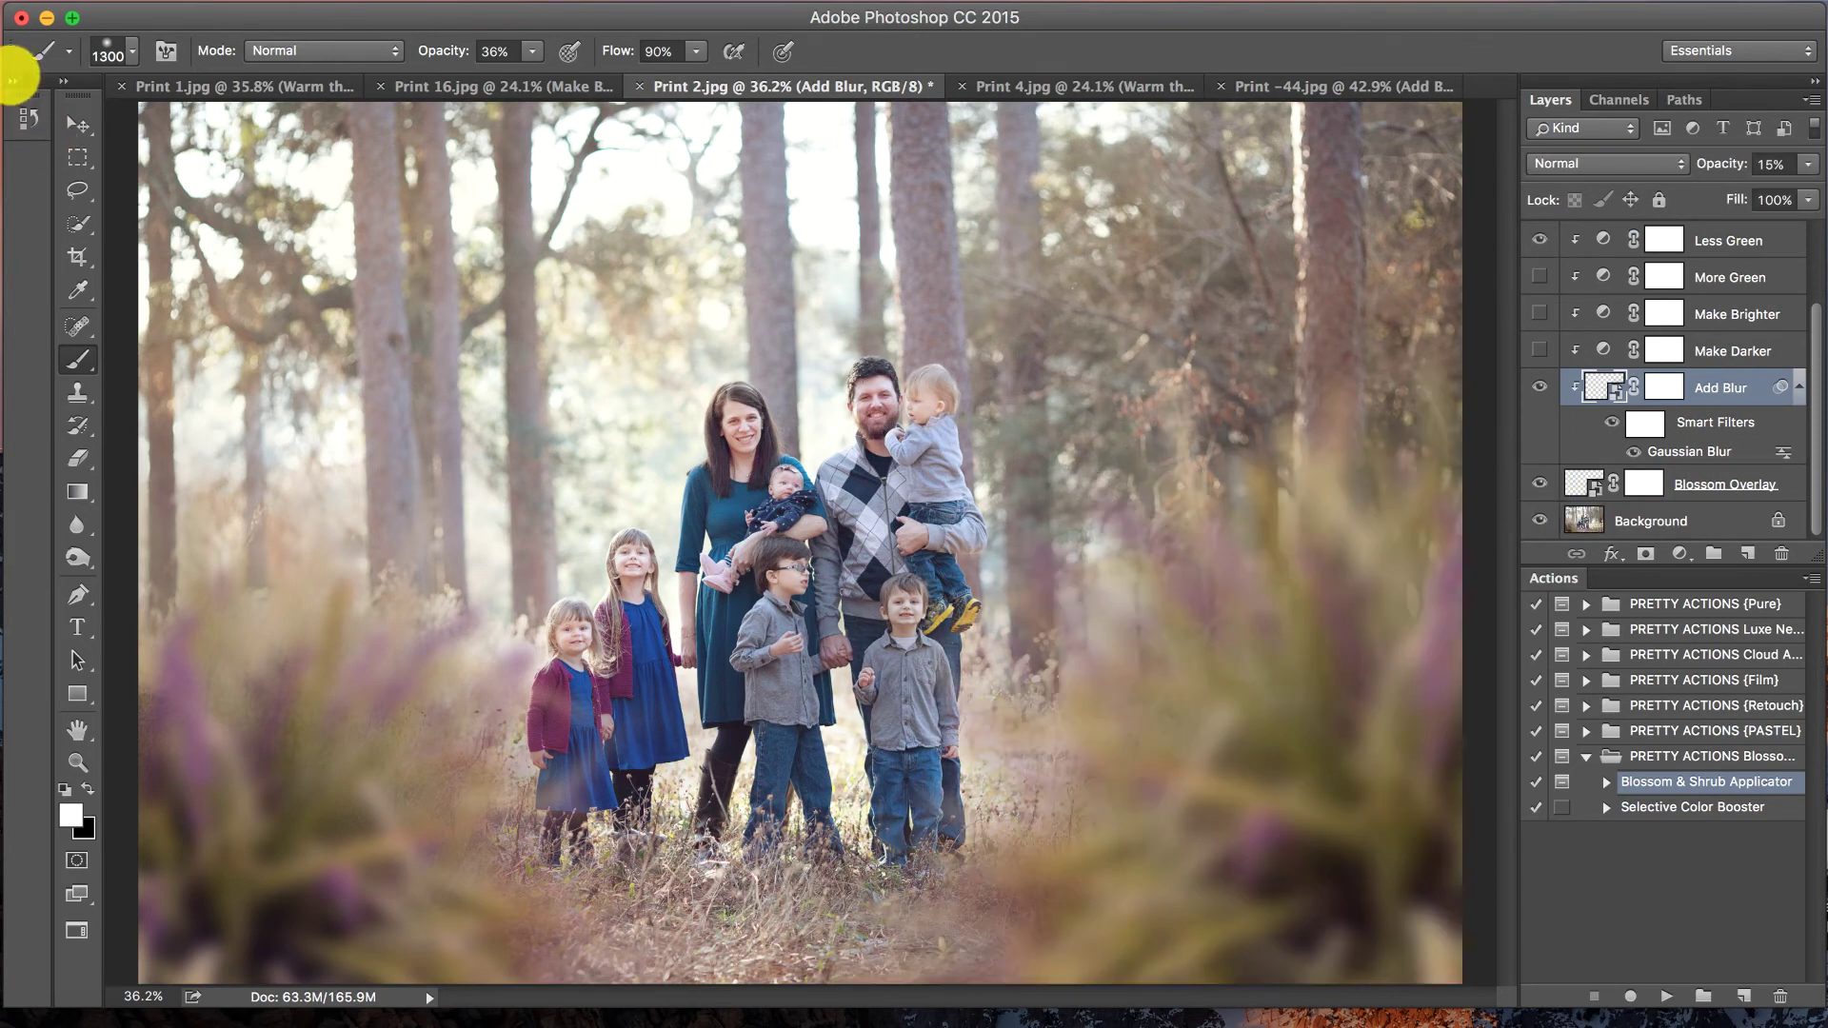
left_click(13, 79)
scroll(209, 172, "up", 10)
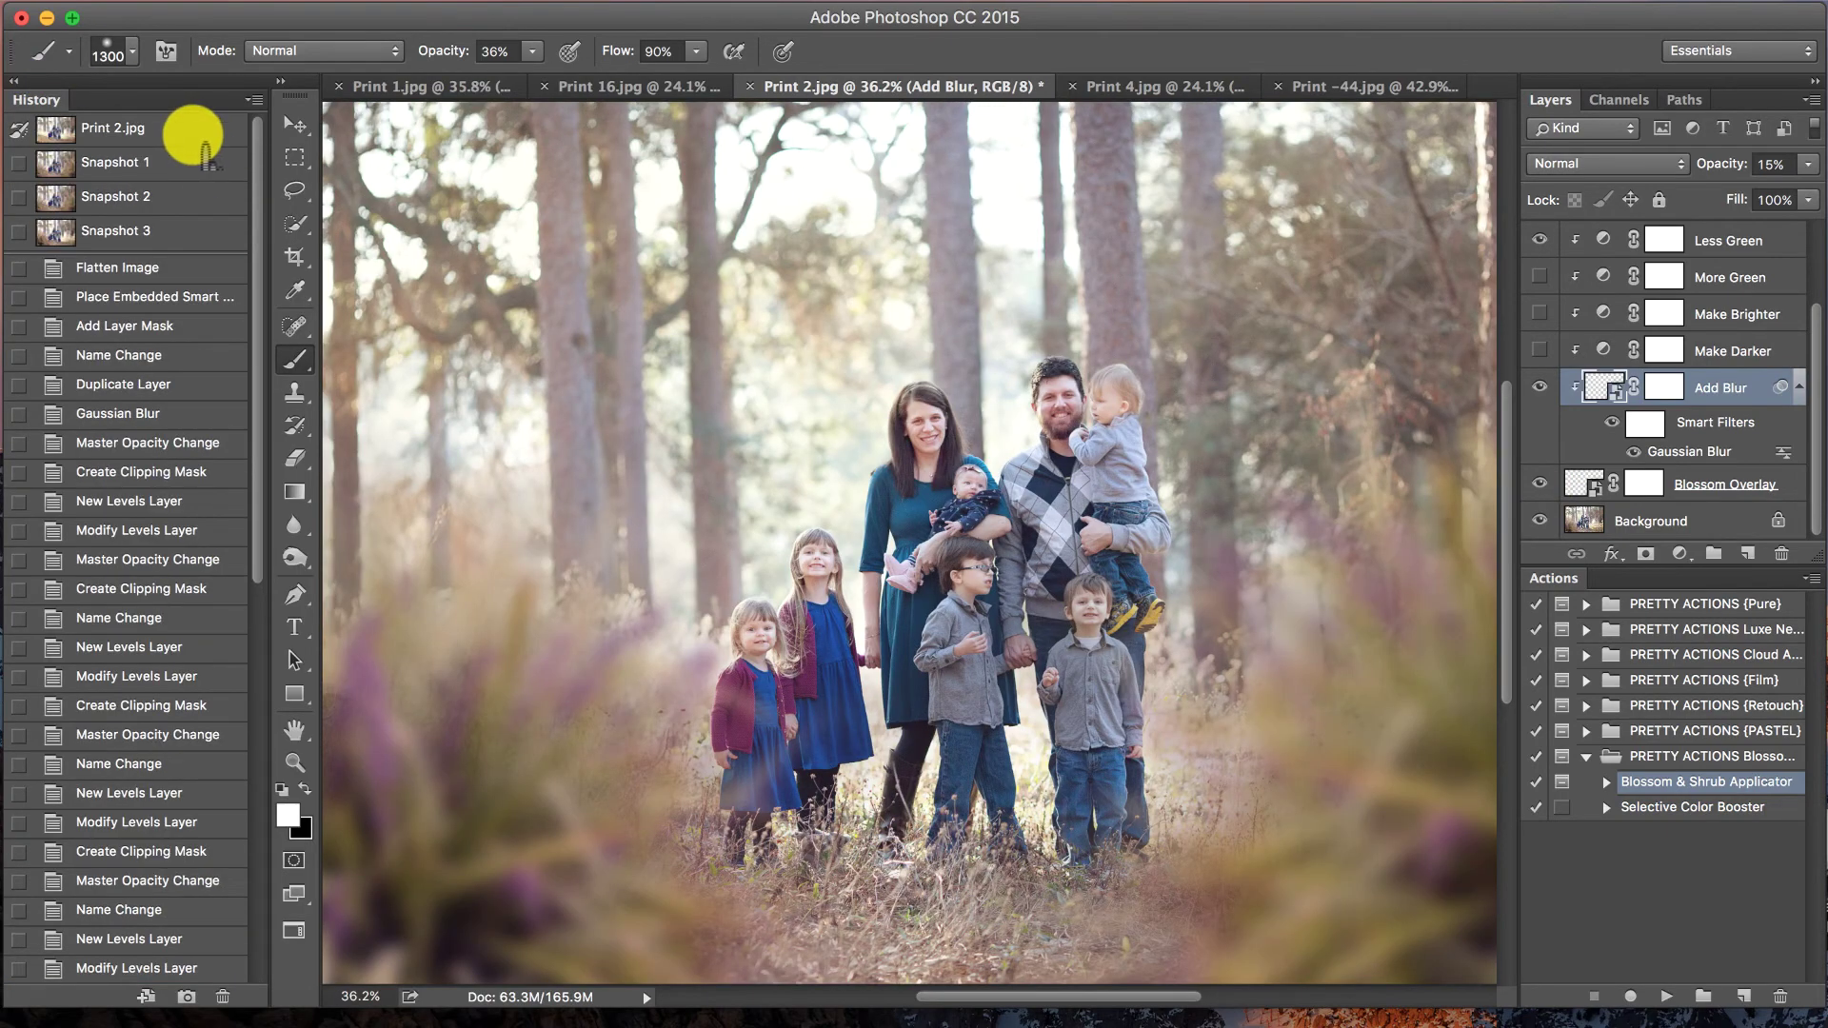
left_click(192, 133)
scroll(181, 247, "down", 10)
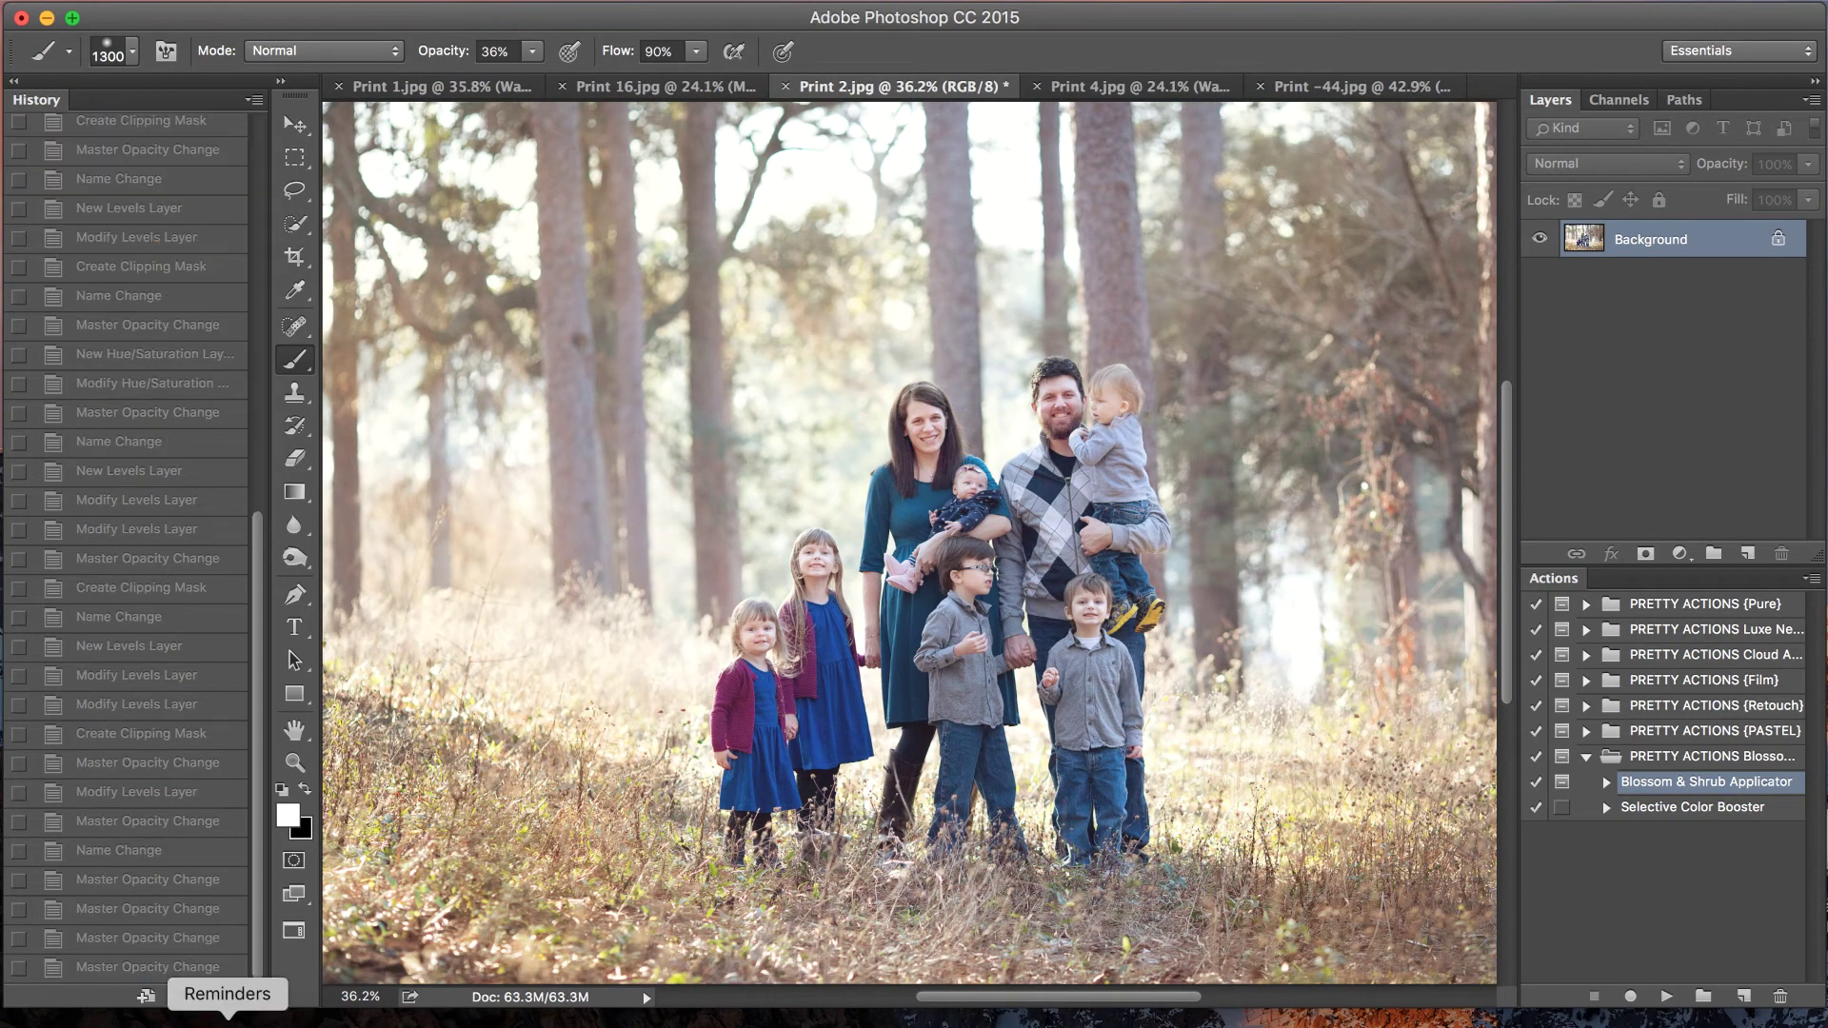
left_click(195, 966)
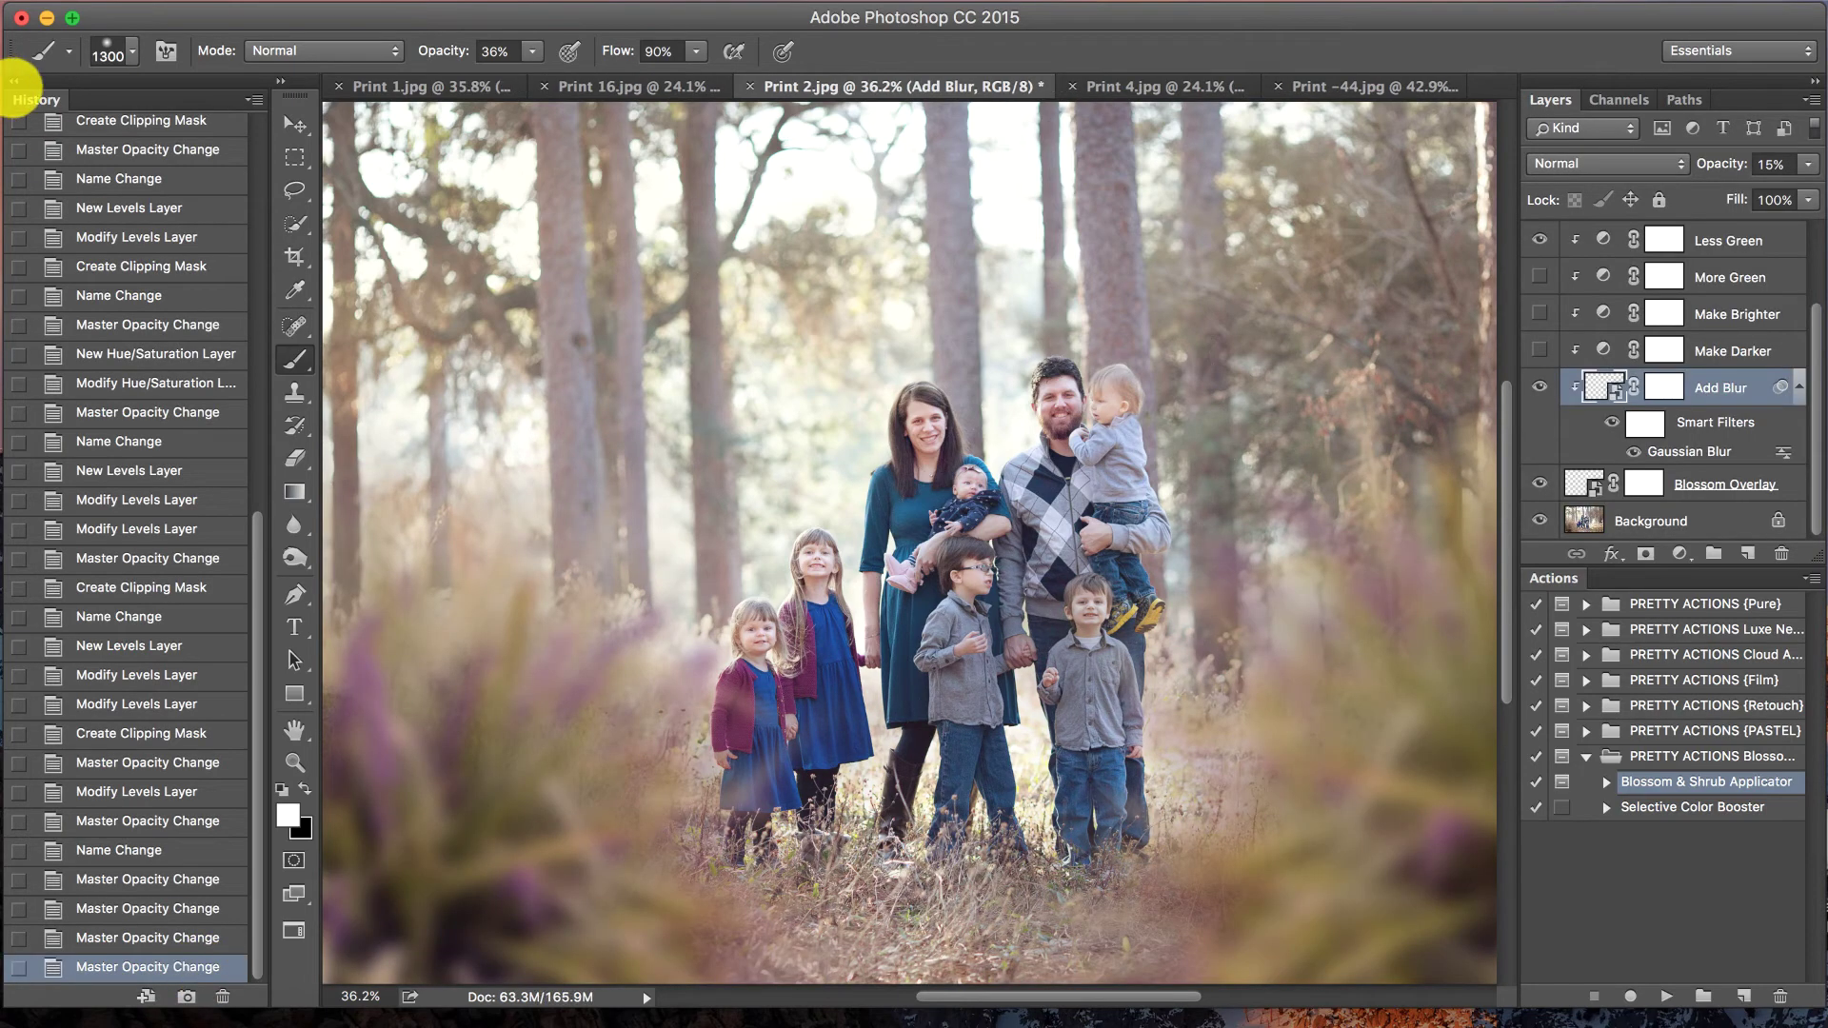
- Collapse the History panel and switch to the Print 4.jpg photo
left_click(13, 81)
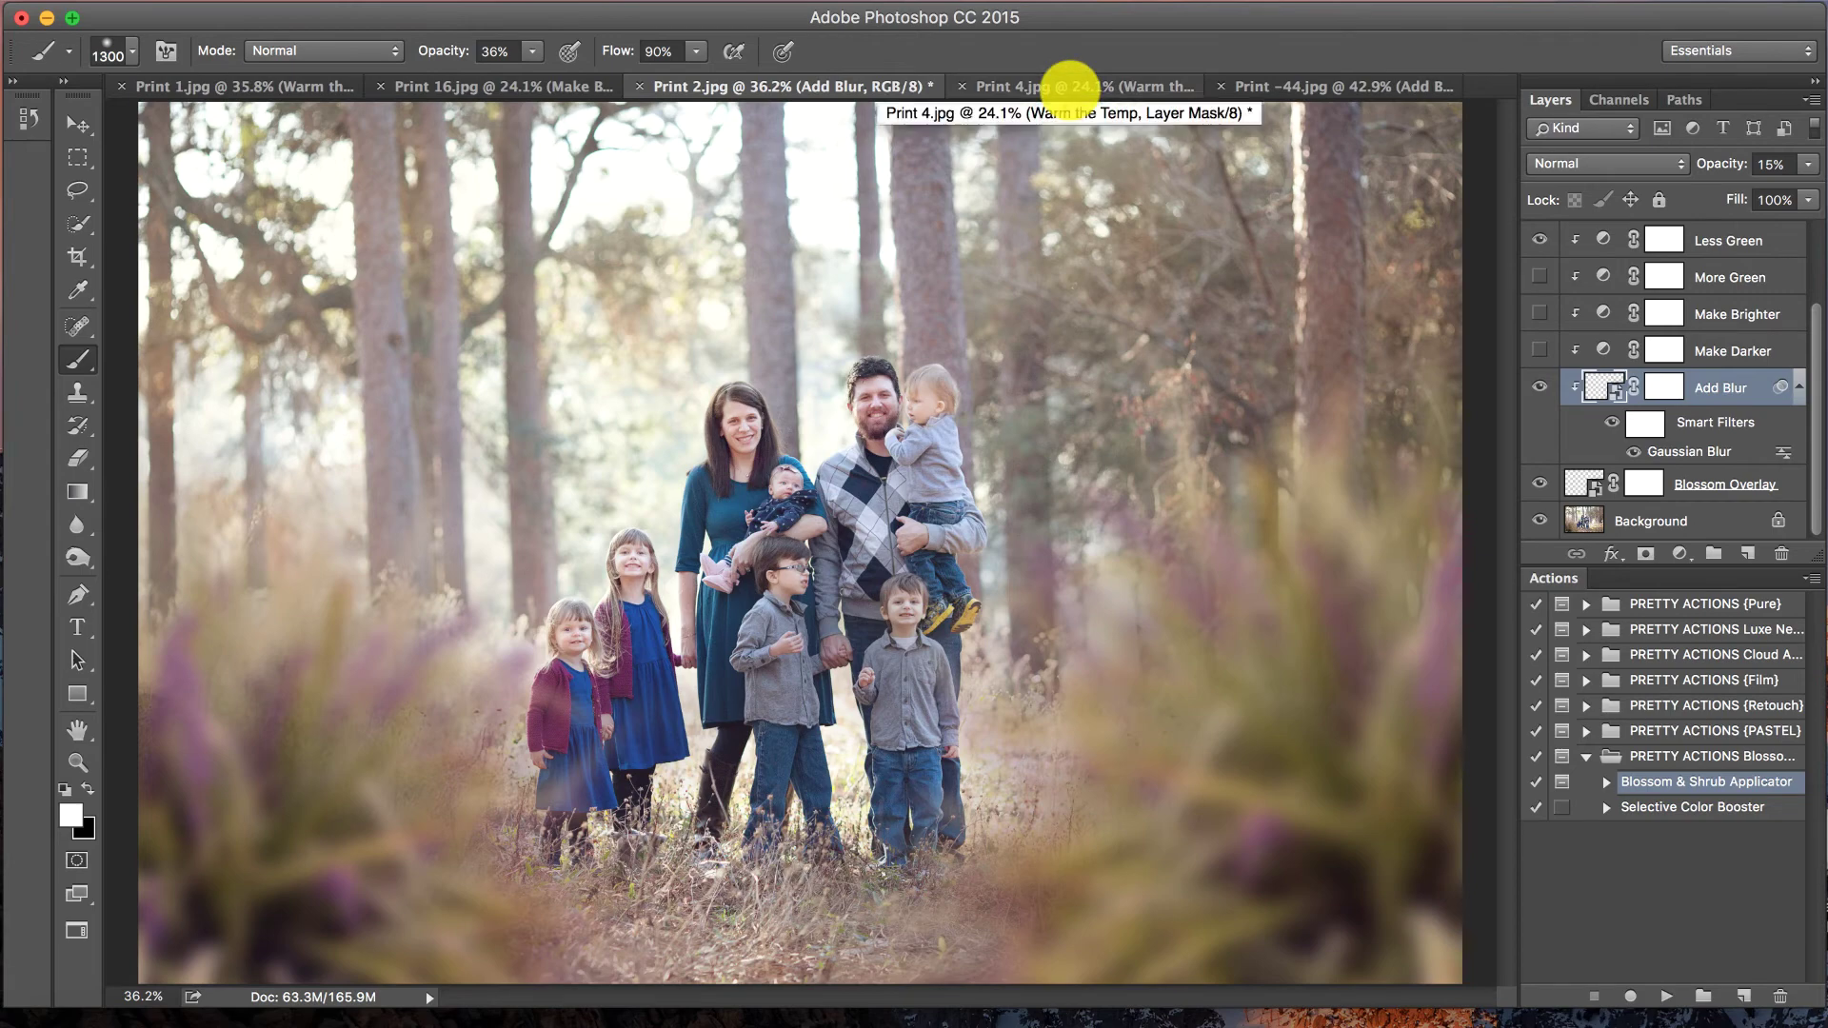
left_click(1069, 86)
left_click(676, 87)
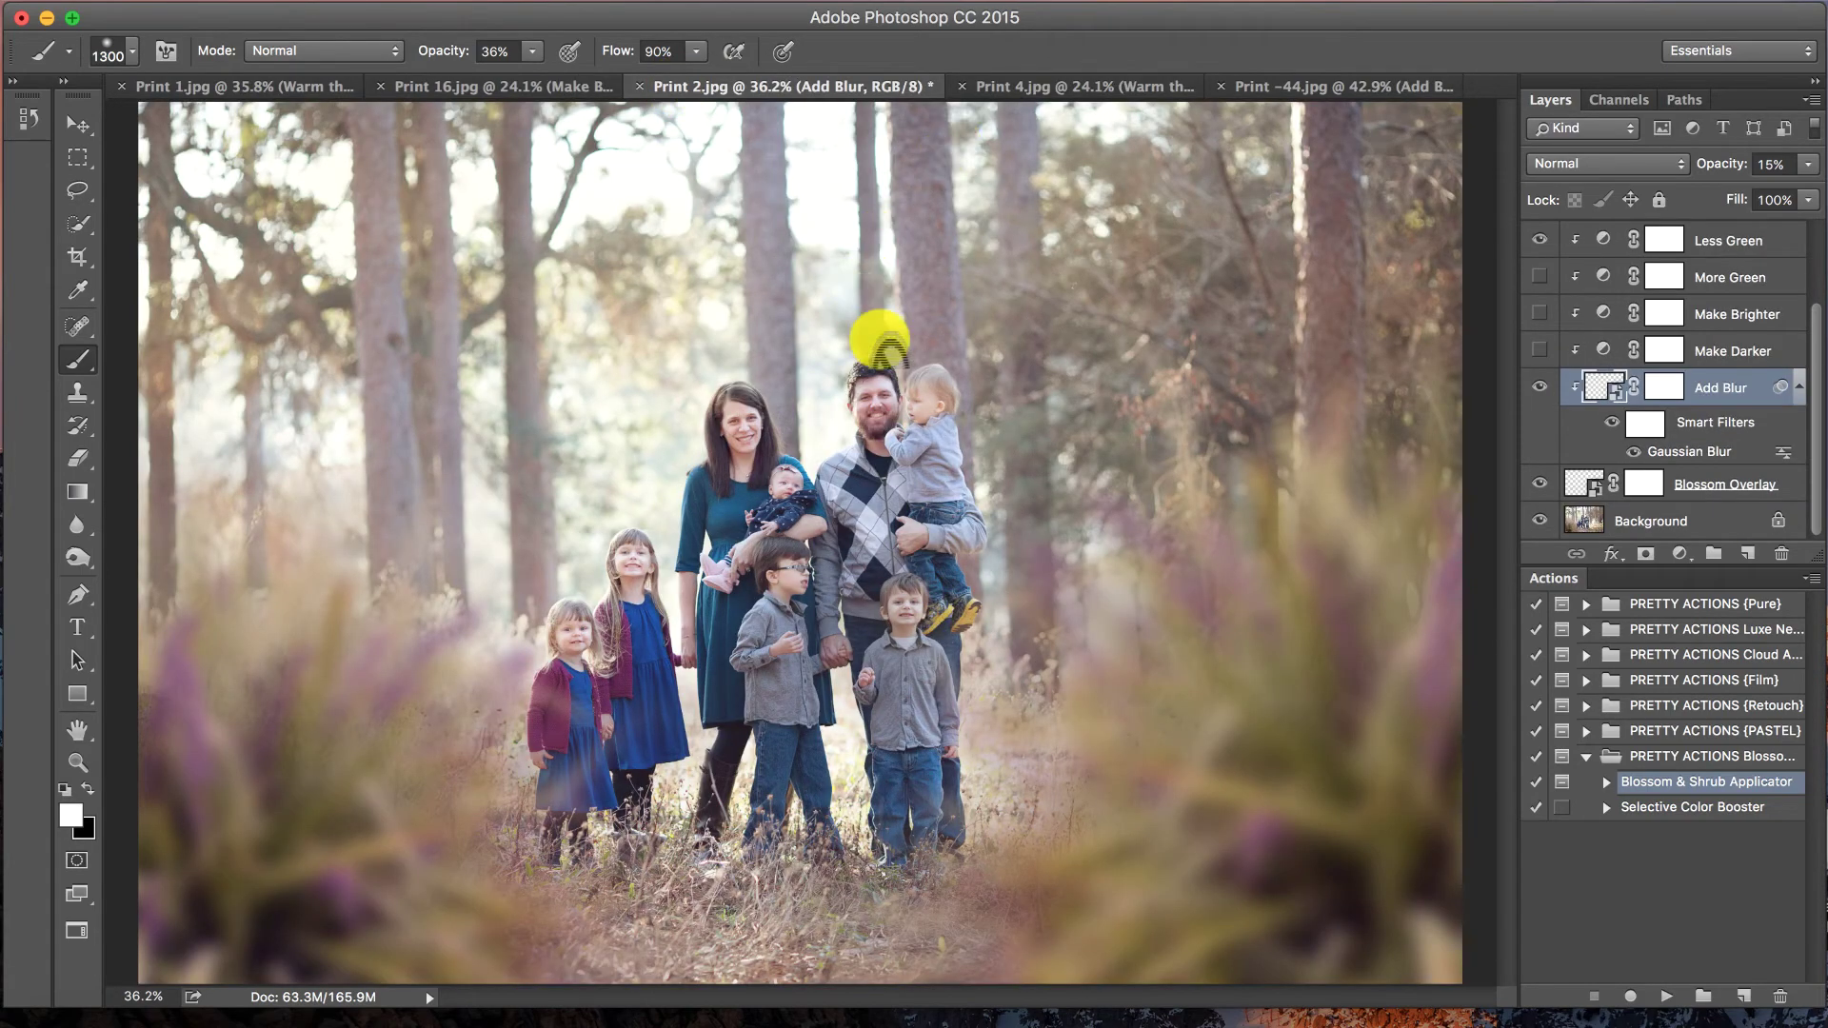
left_click(1045, 85)
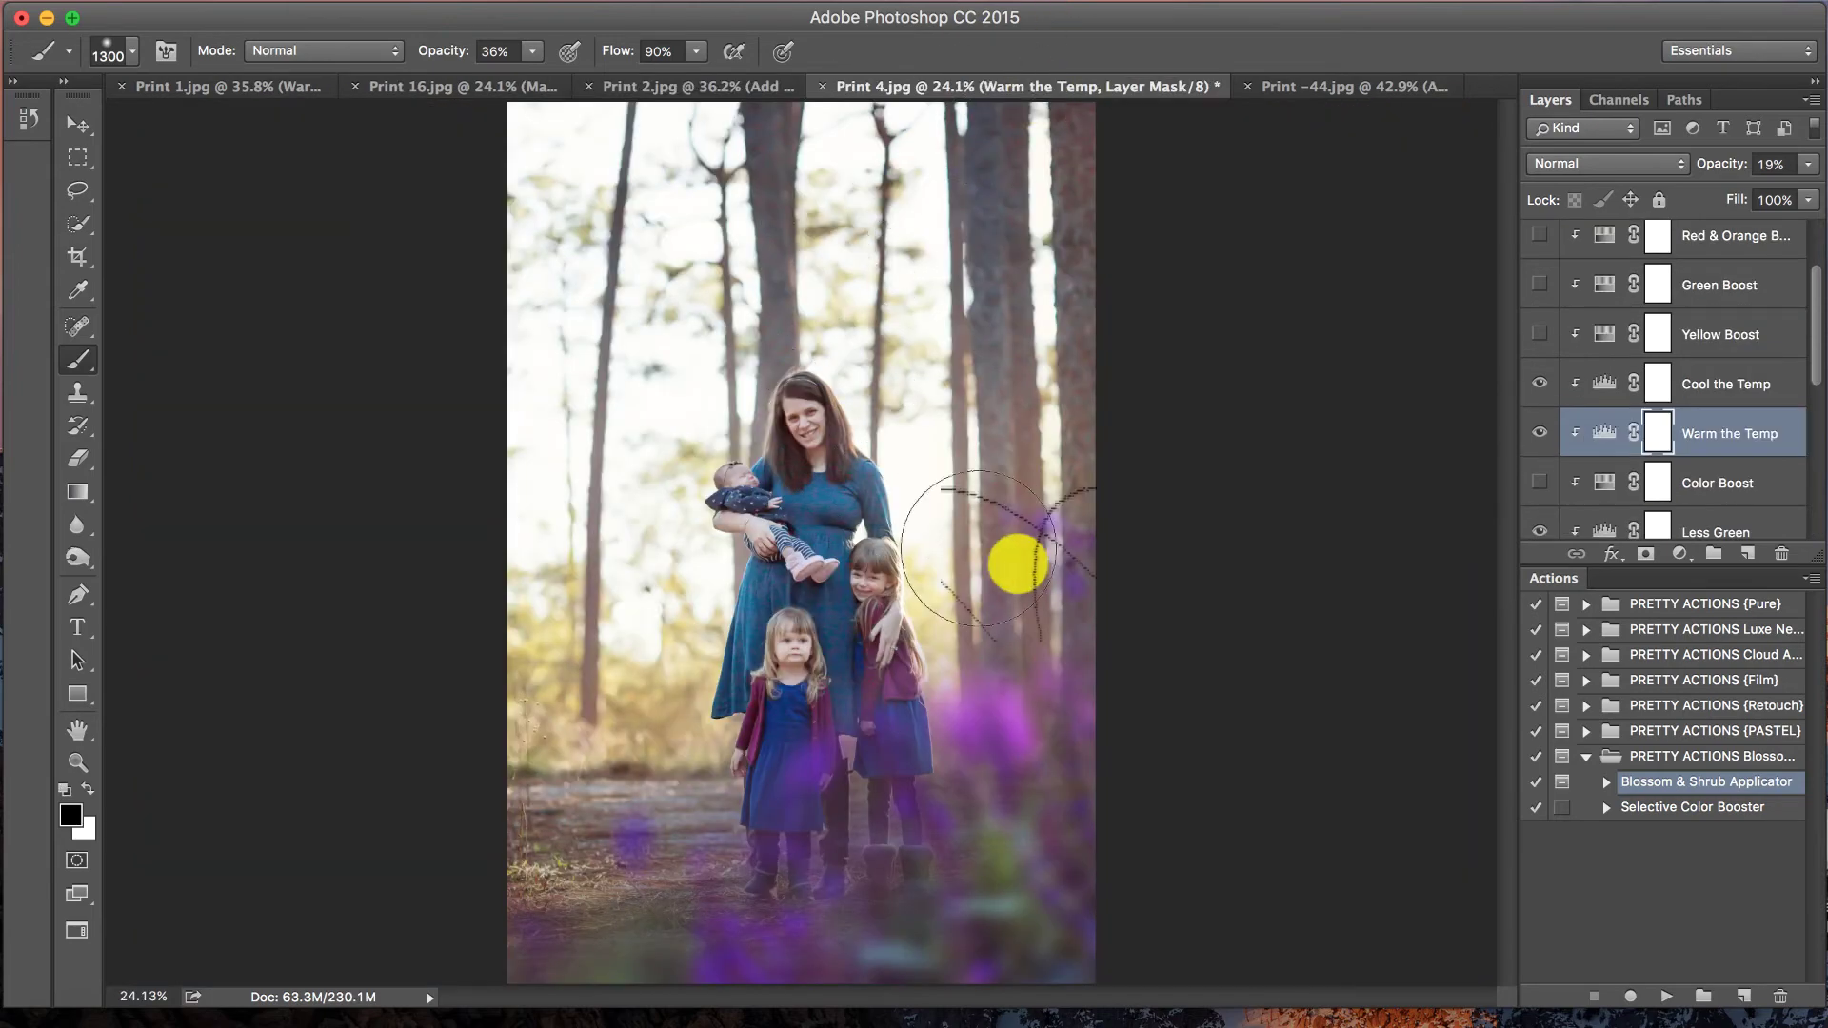
- Delete all layers from Blue Boost down to Blossom Overlay, keeping only the Background
scroll(1634, 335, "up", 3)
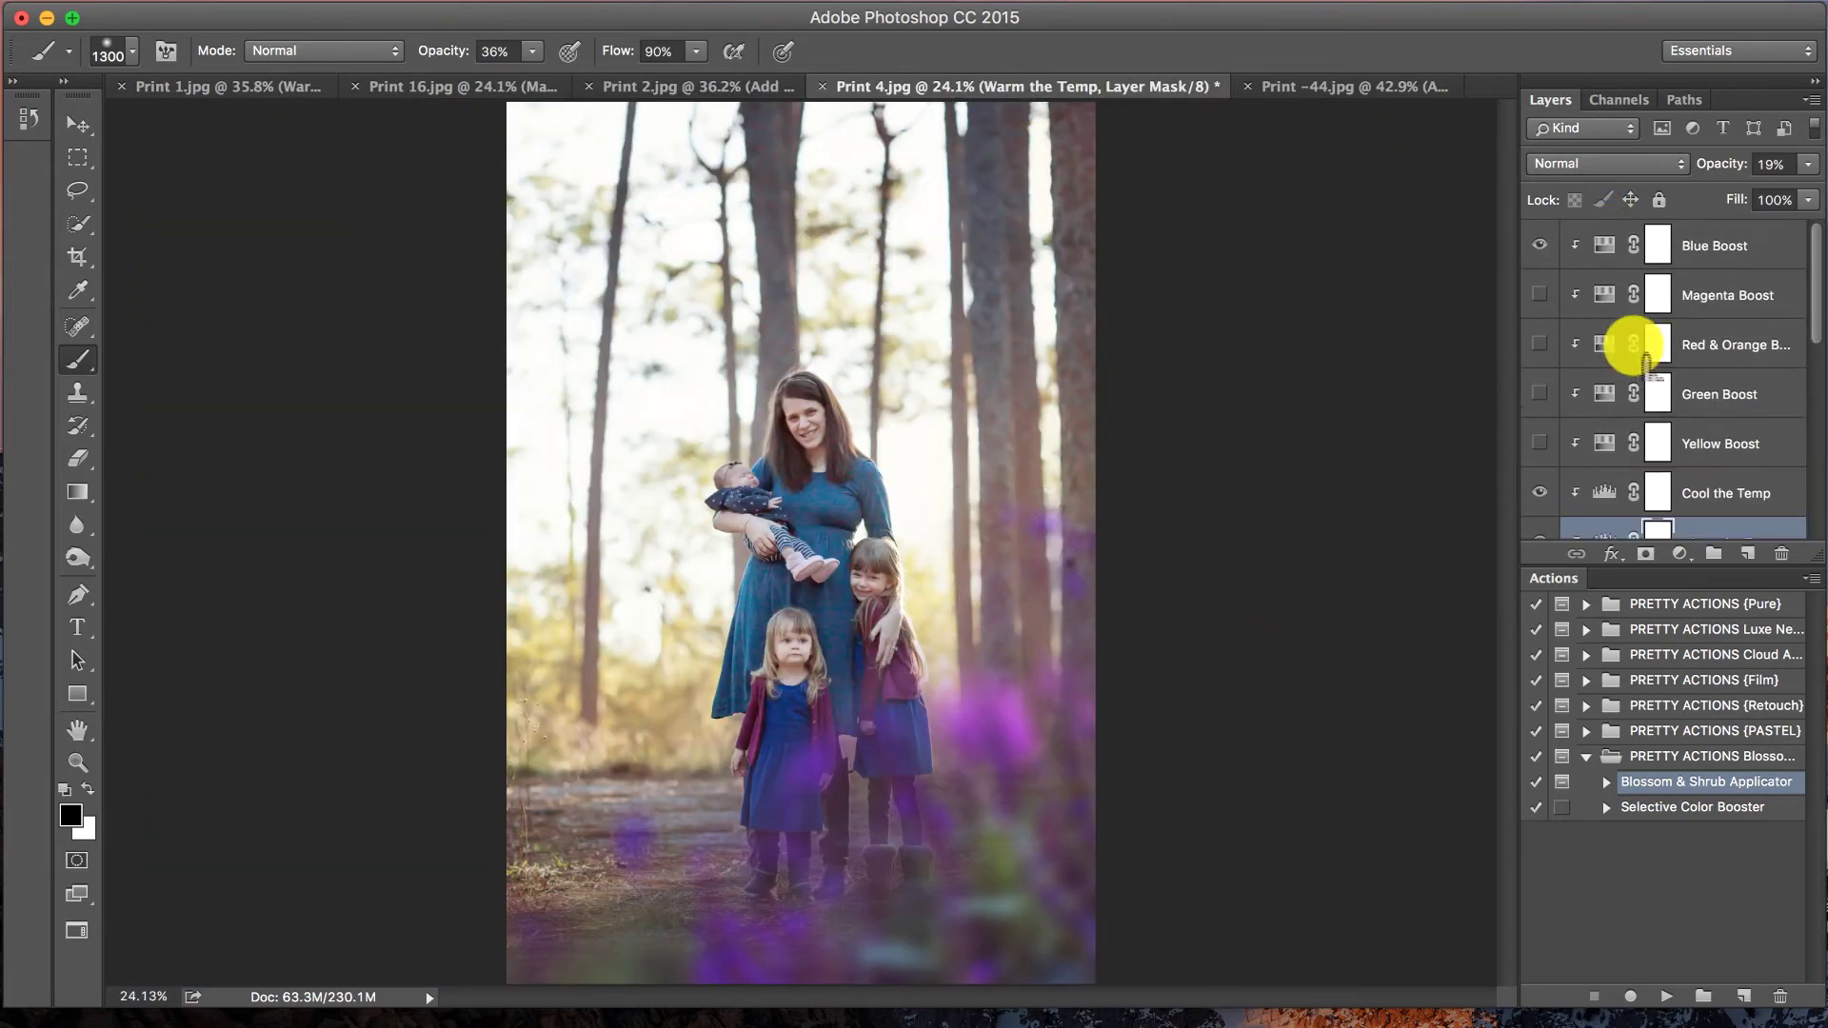
left_click(1539, 245)
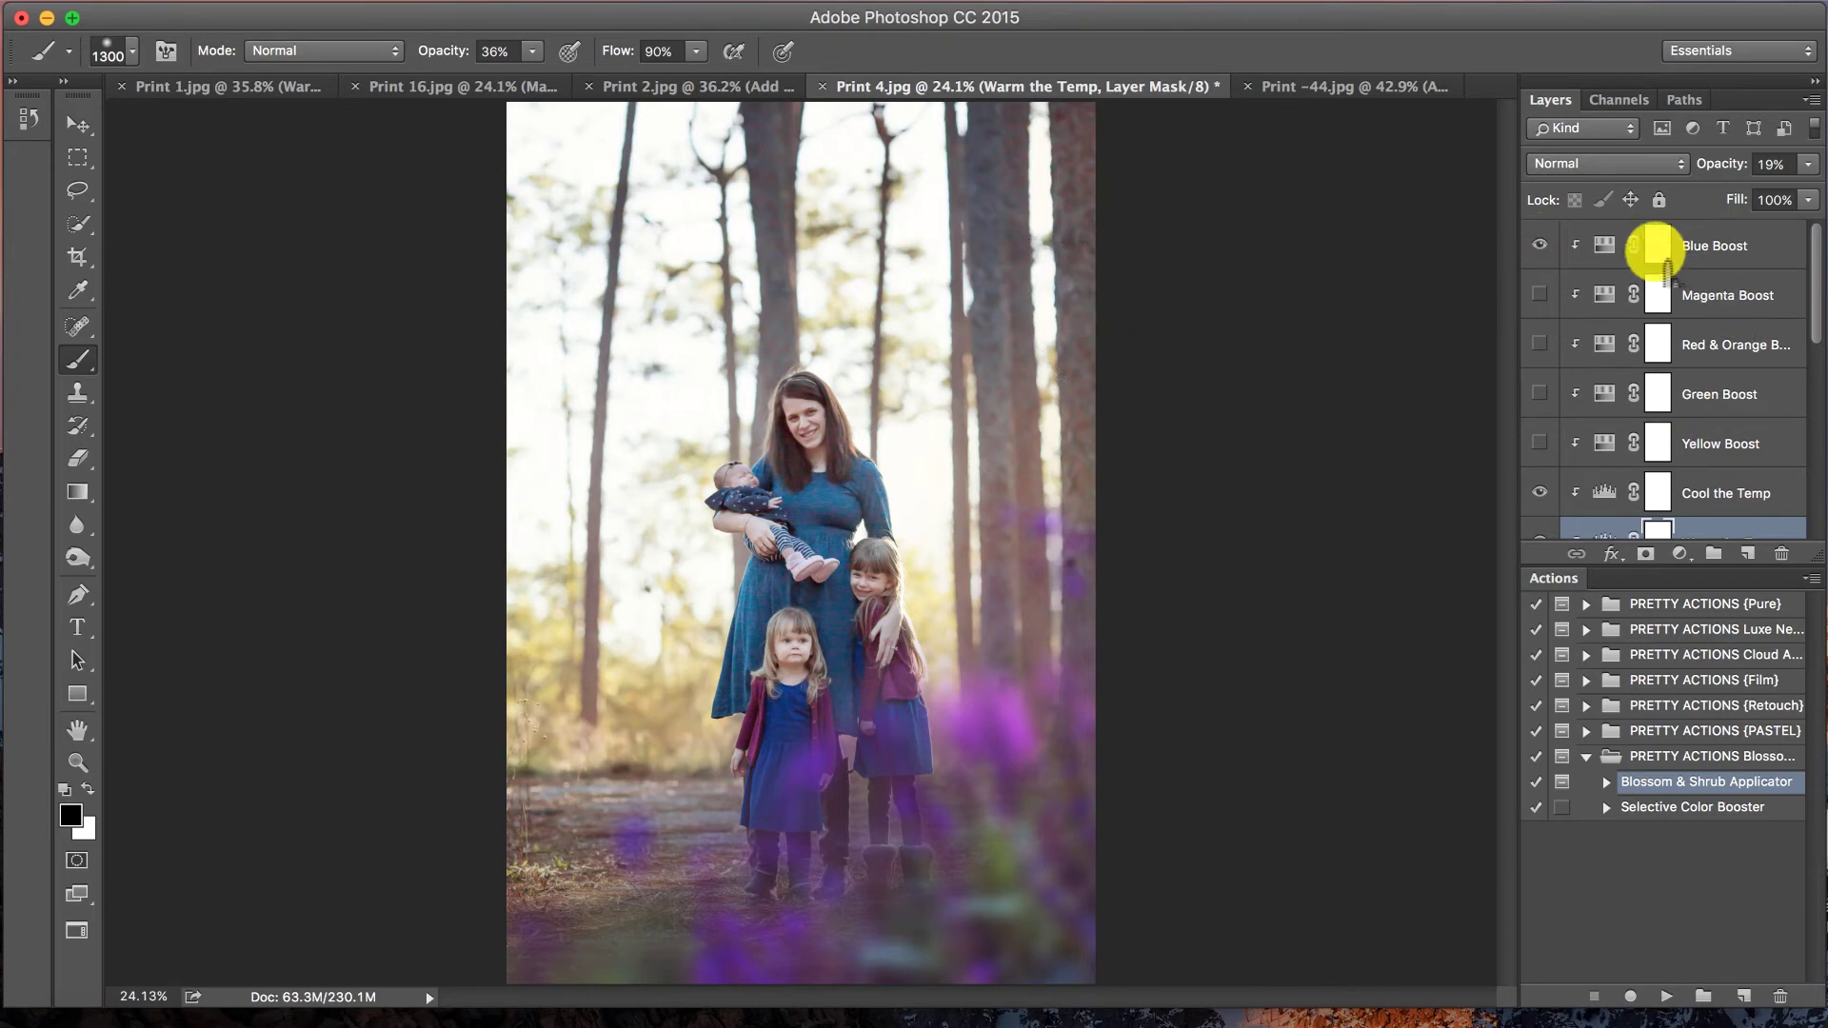
left_click(1721, 245)
scroll(1723, 400, "down", 5)
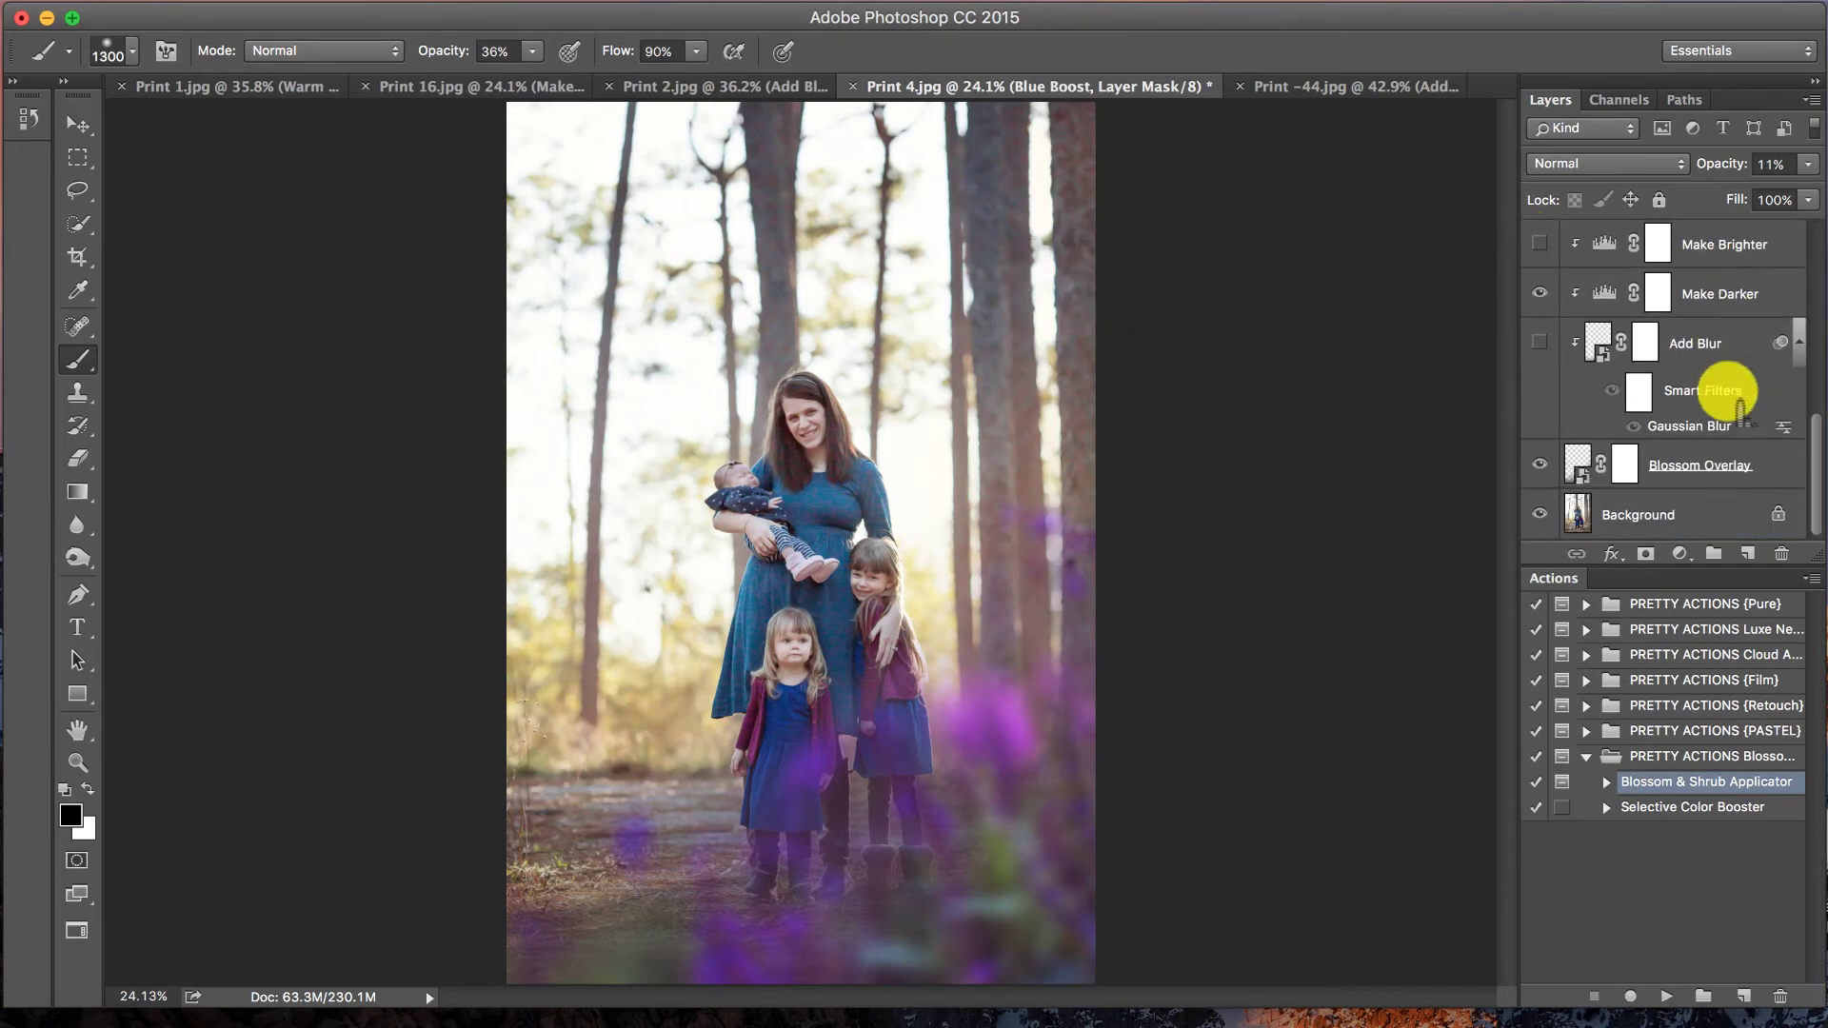
left_click(1735, 471, "shift")
left_click_drag(1755, 464, 1782, 553)
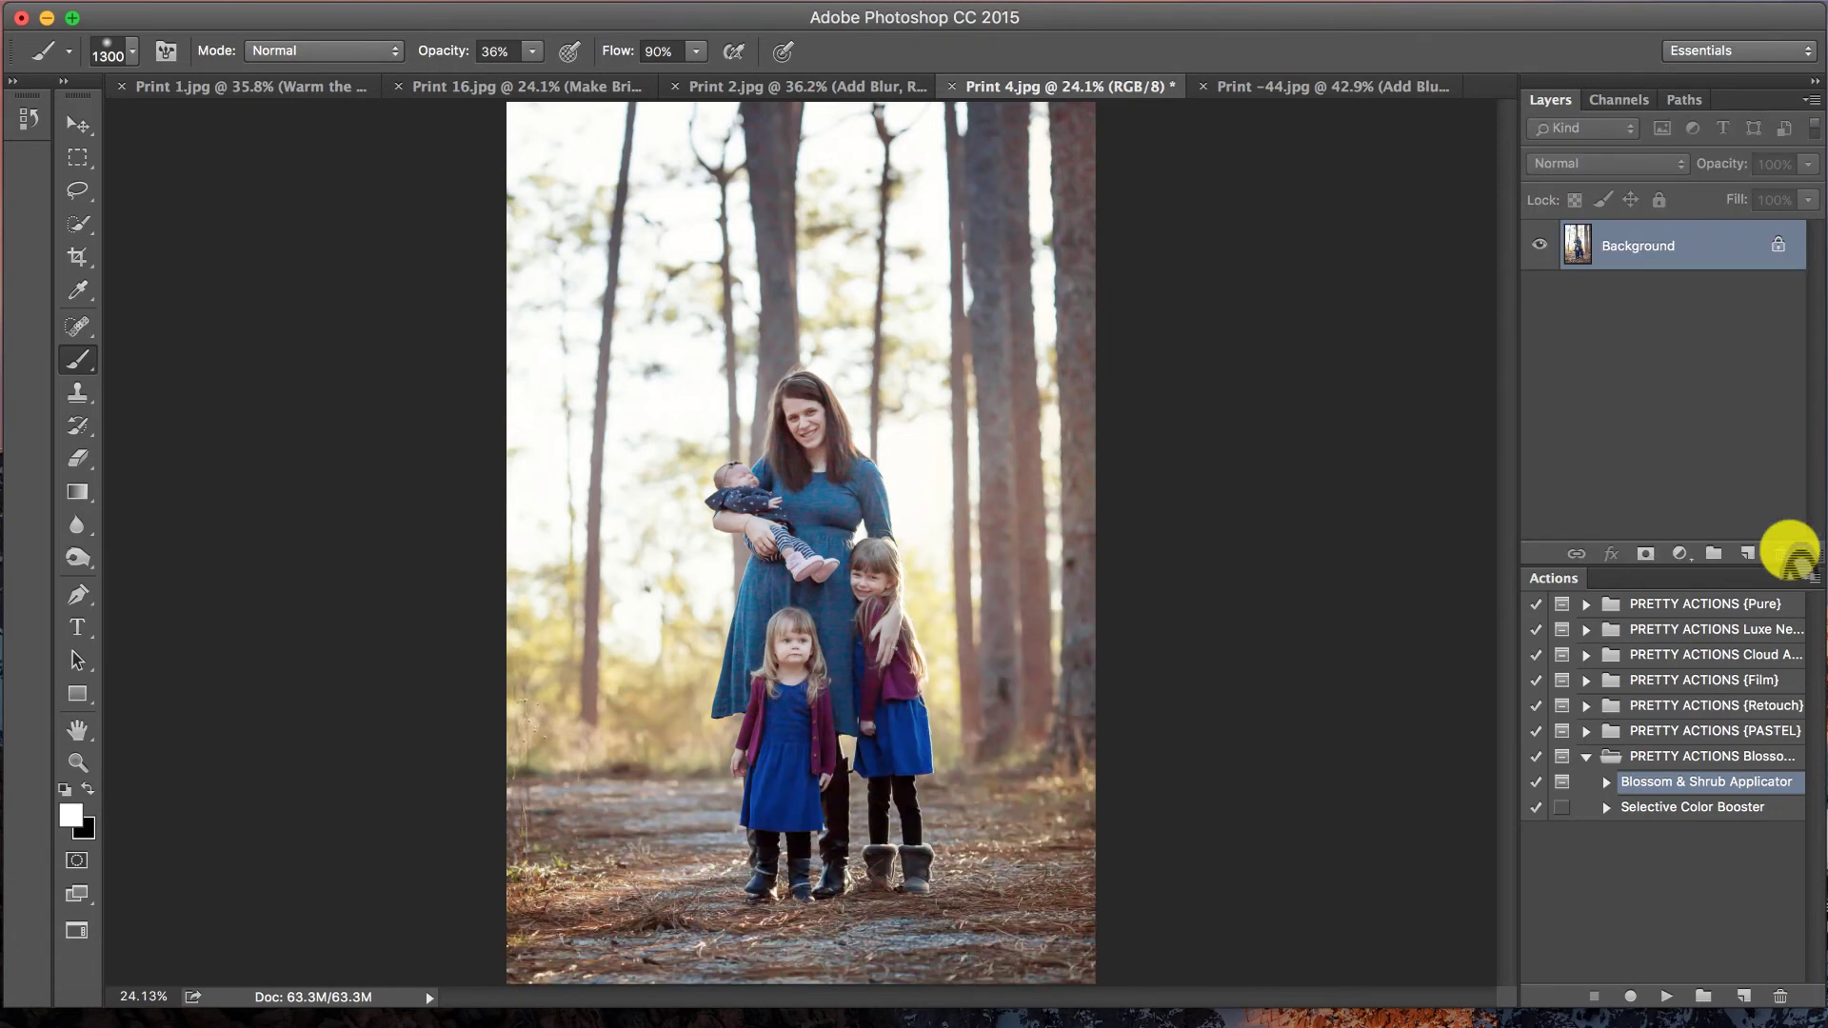
- Run the Blossom & Shrub Applicator action and place the Pretty Blossoms 3.png overlay
left_click(1666, 995)
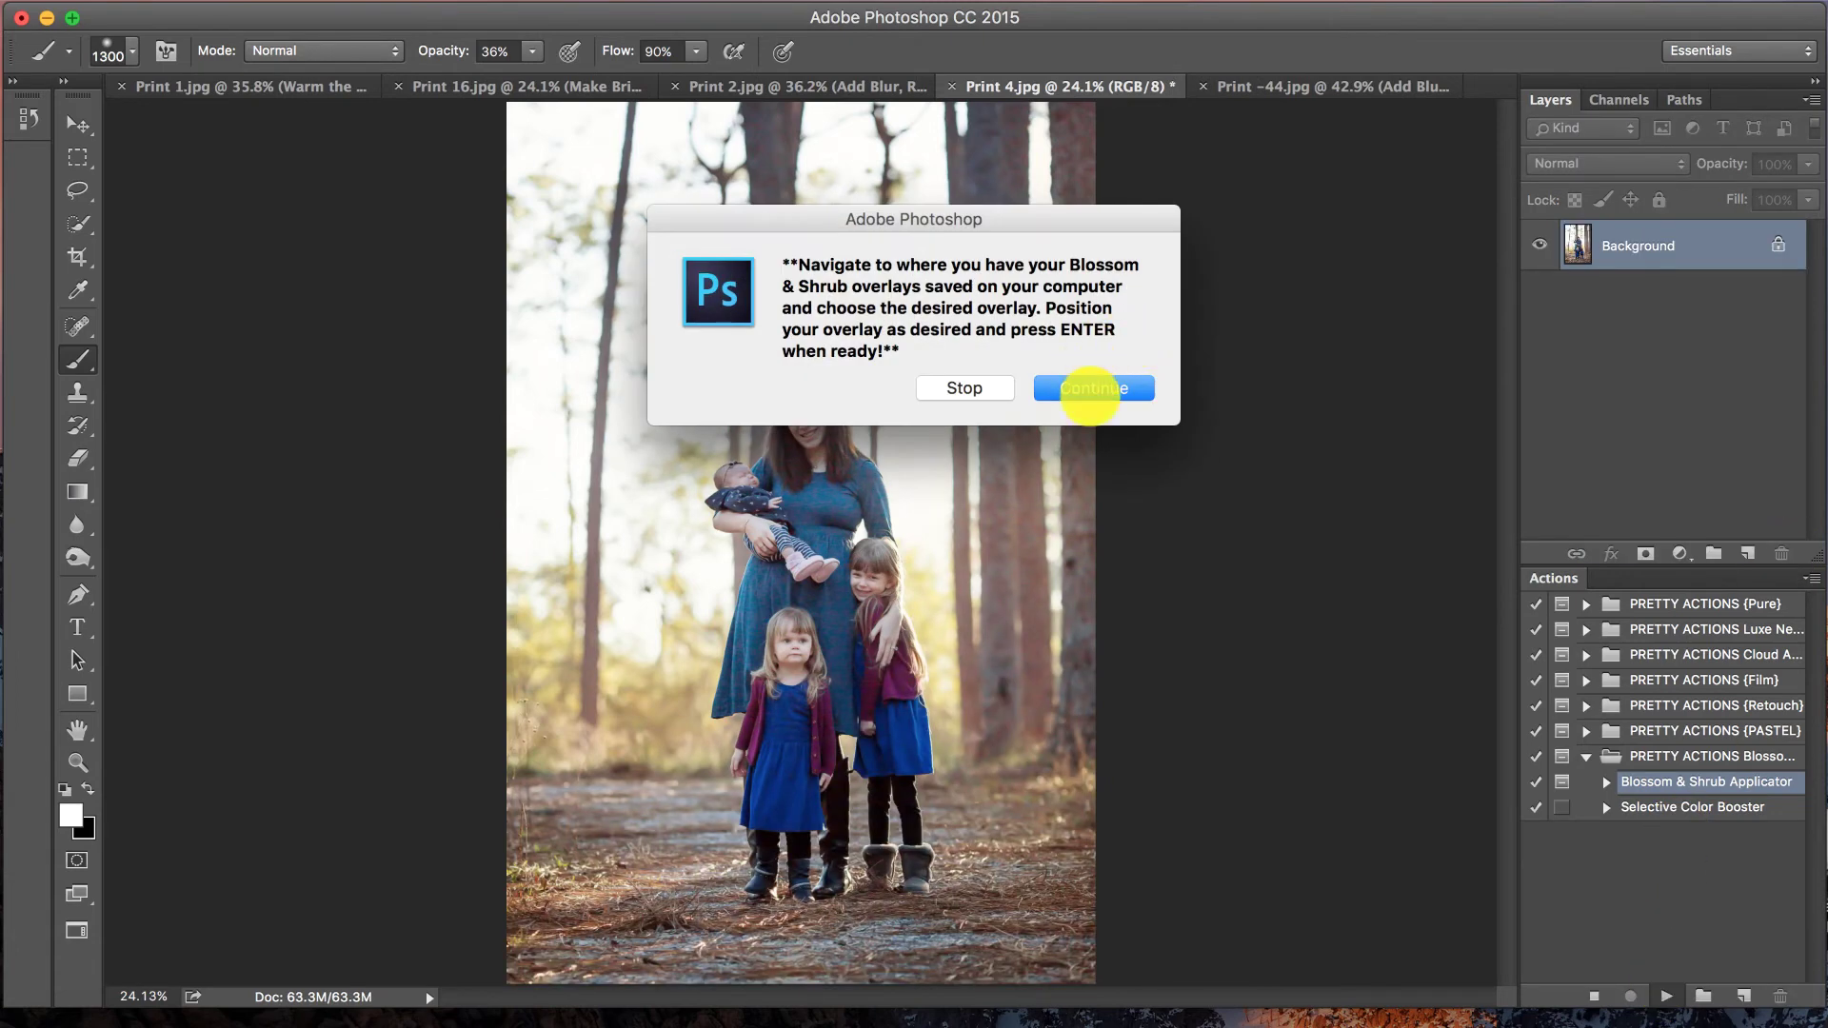
left_click(1097, 390)
scroll(971, 495, "down", 6)
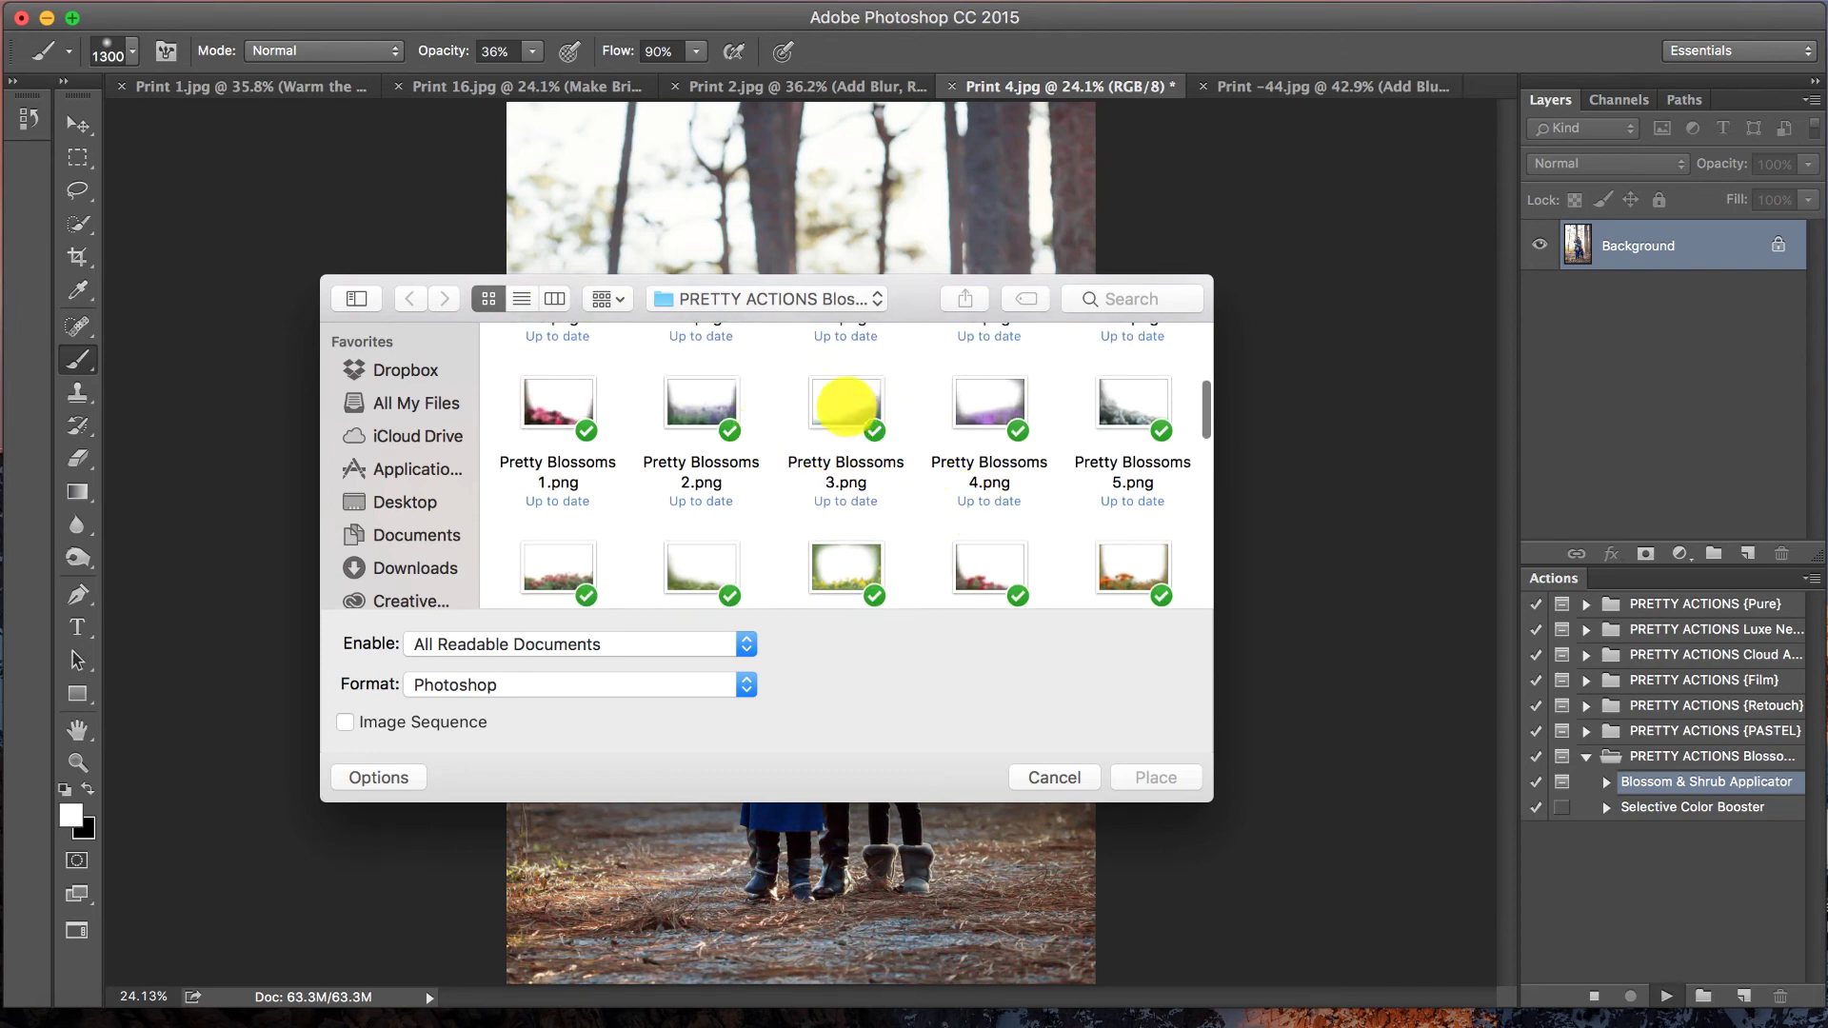
left_click(848, 392)
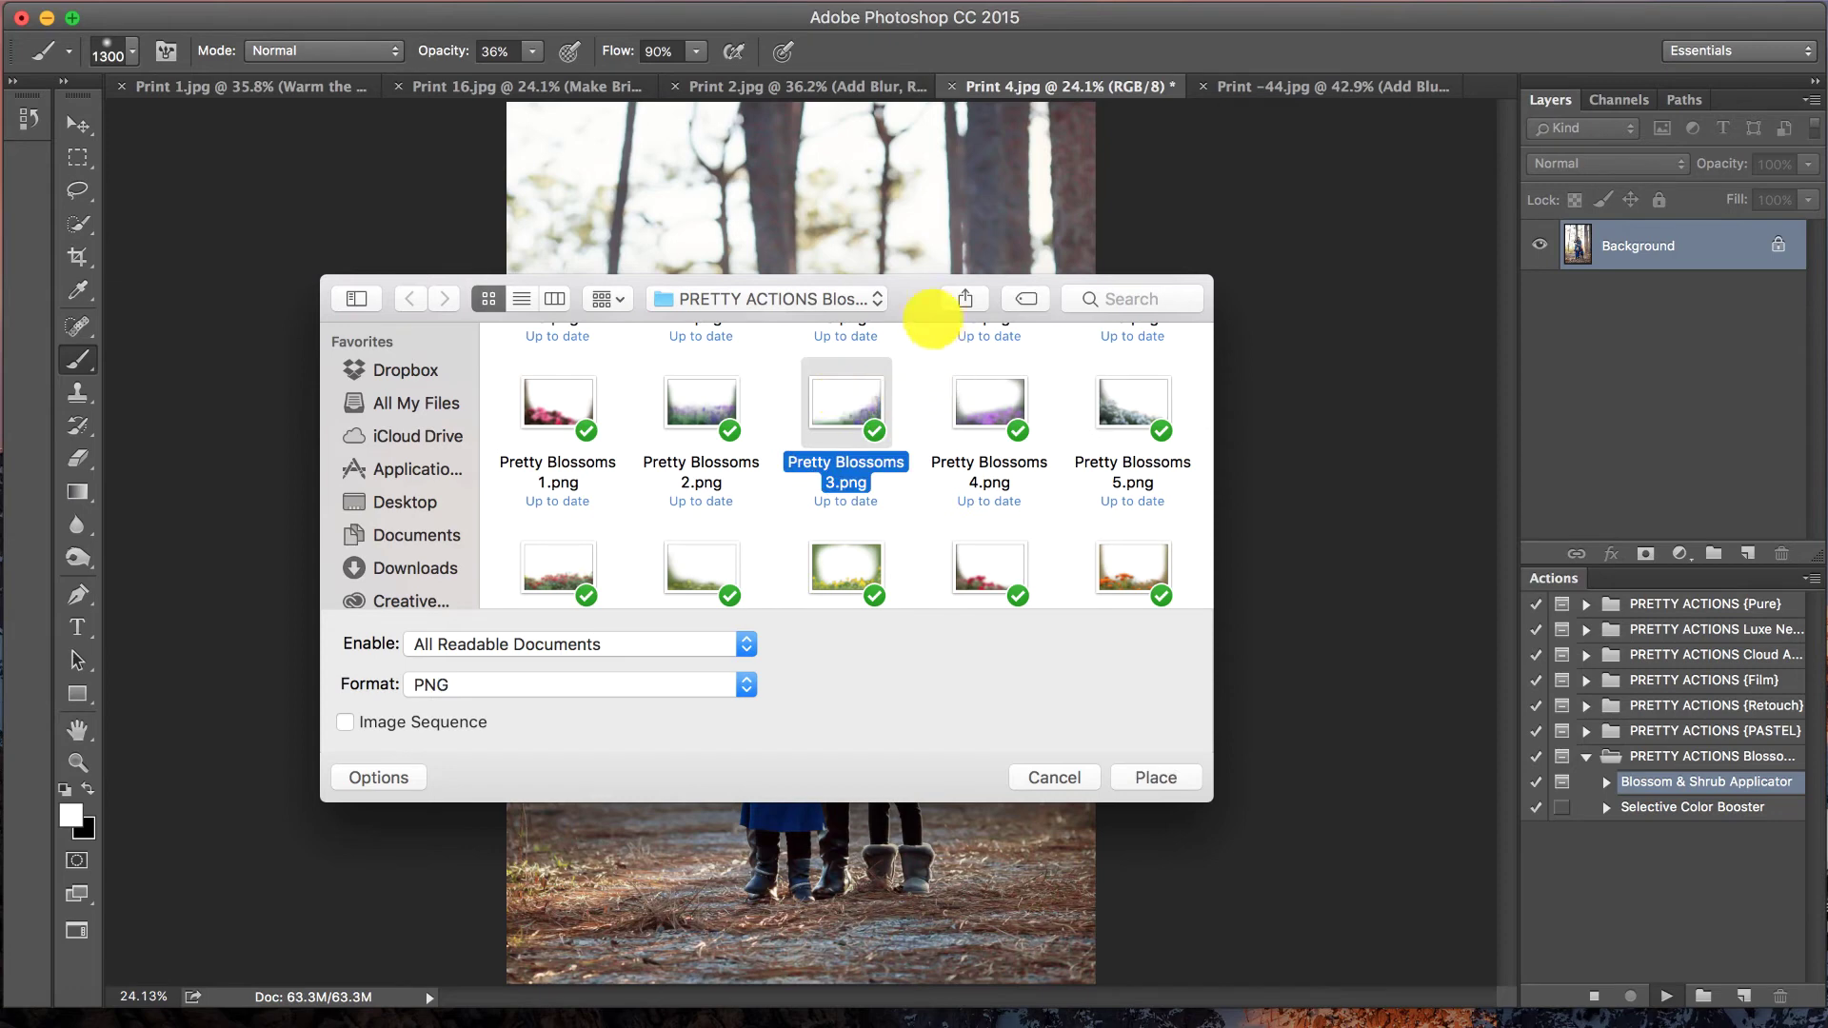
left_click_drag(920, 287, 837, 265)
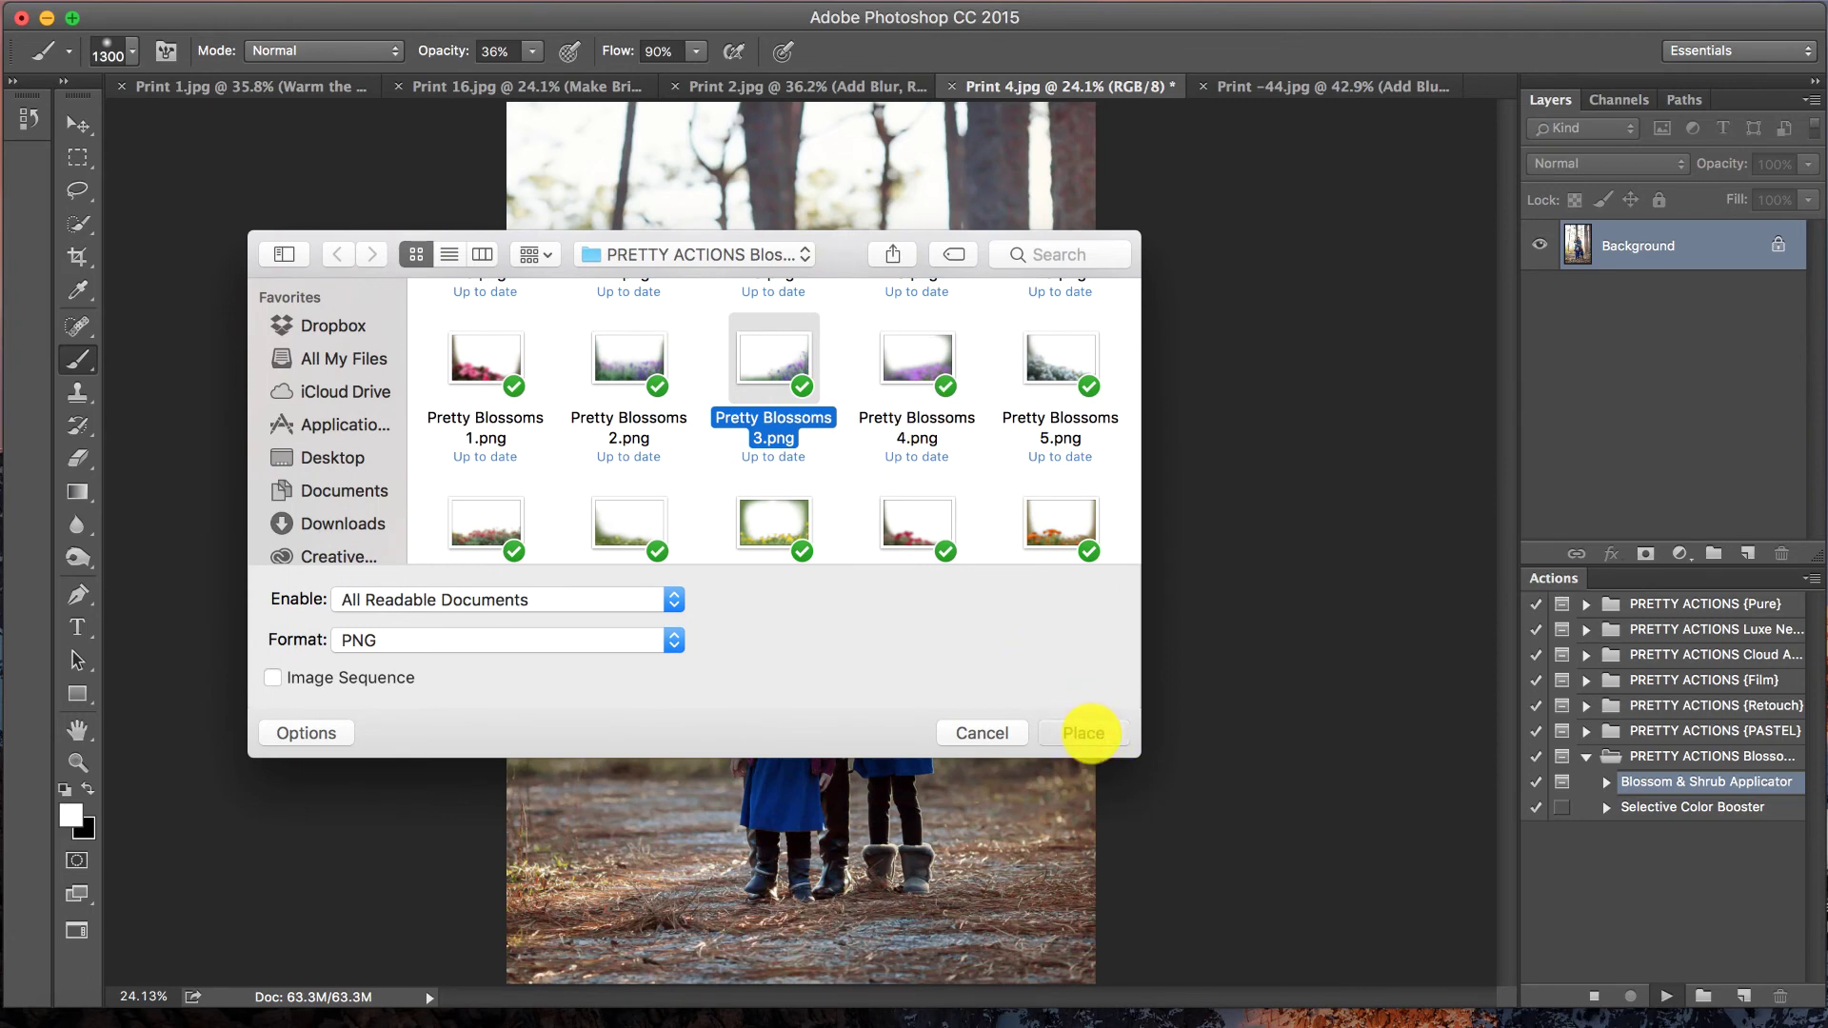
left_click(1095, 733)
- Align the blossom overlay with the photo's bottom and right edges, scale it to about 109.77%, and commit the placement
left_click_drag(865, 375, 848, 632)
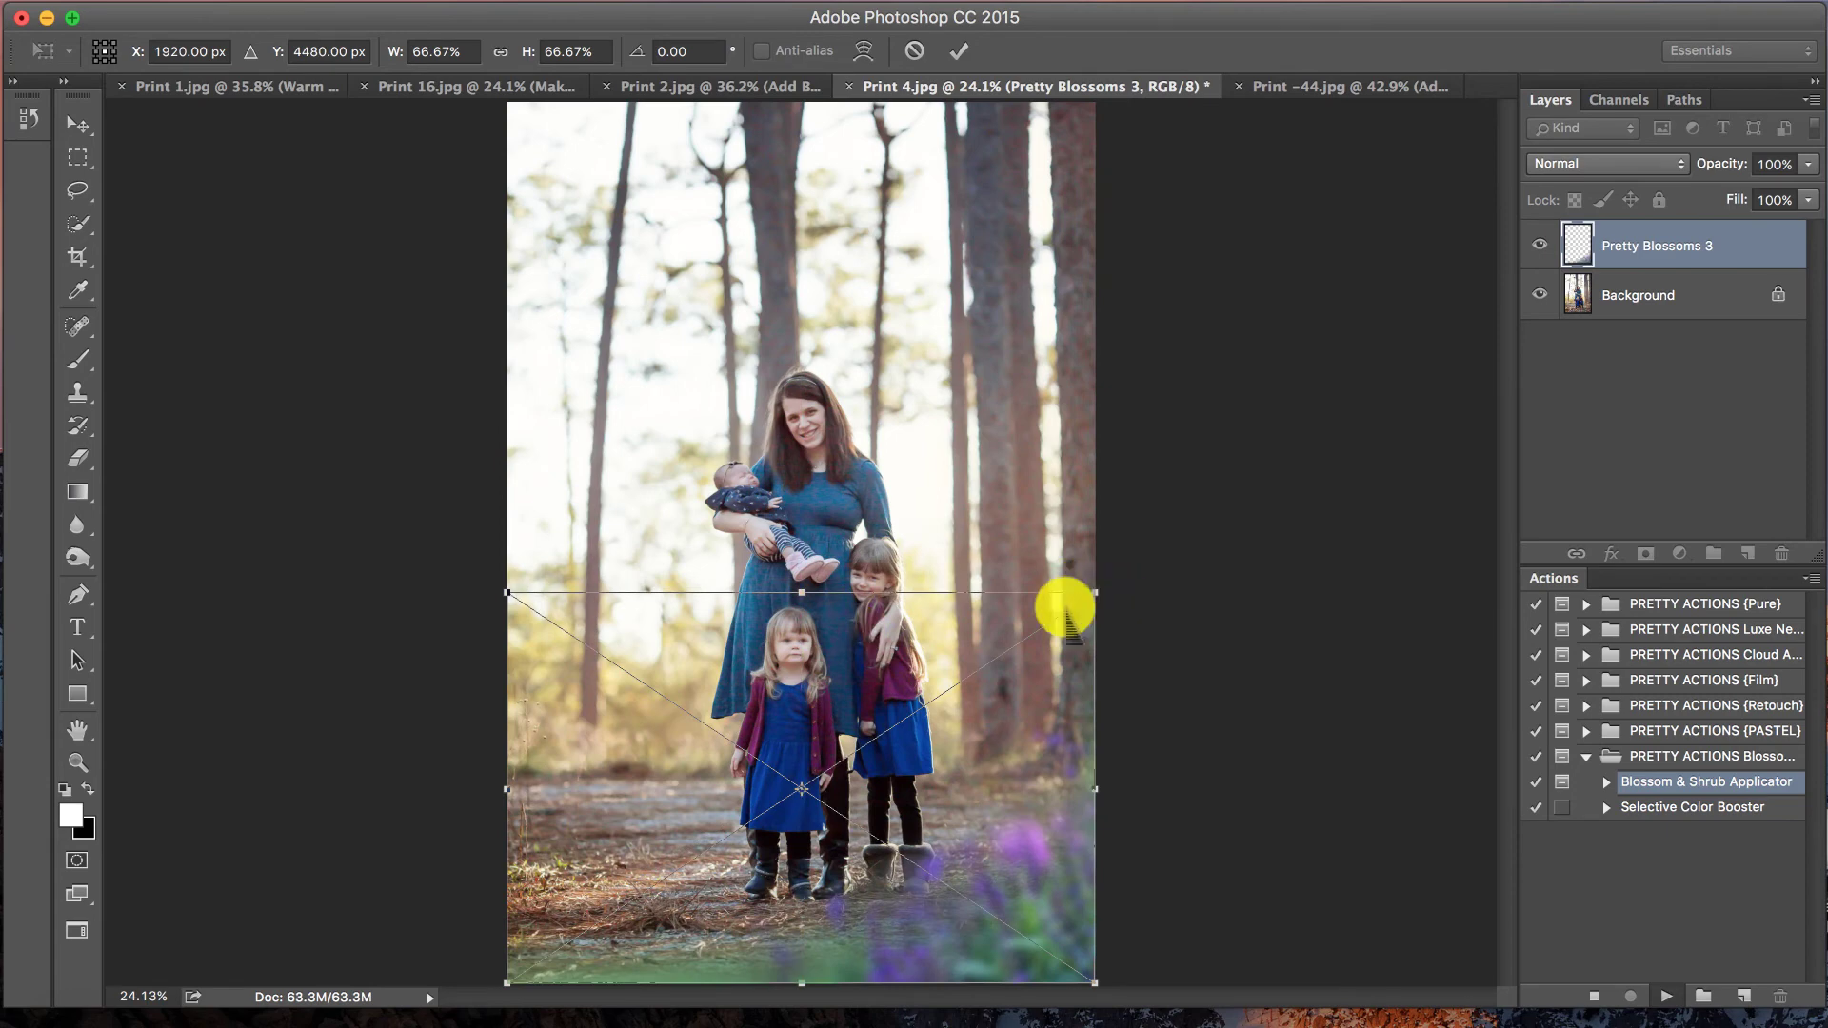
left_click_drag(1095, 593, 1469, 338)
left_click_drag(1212, 543, 862, 530)
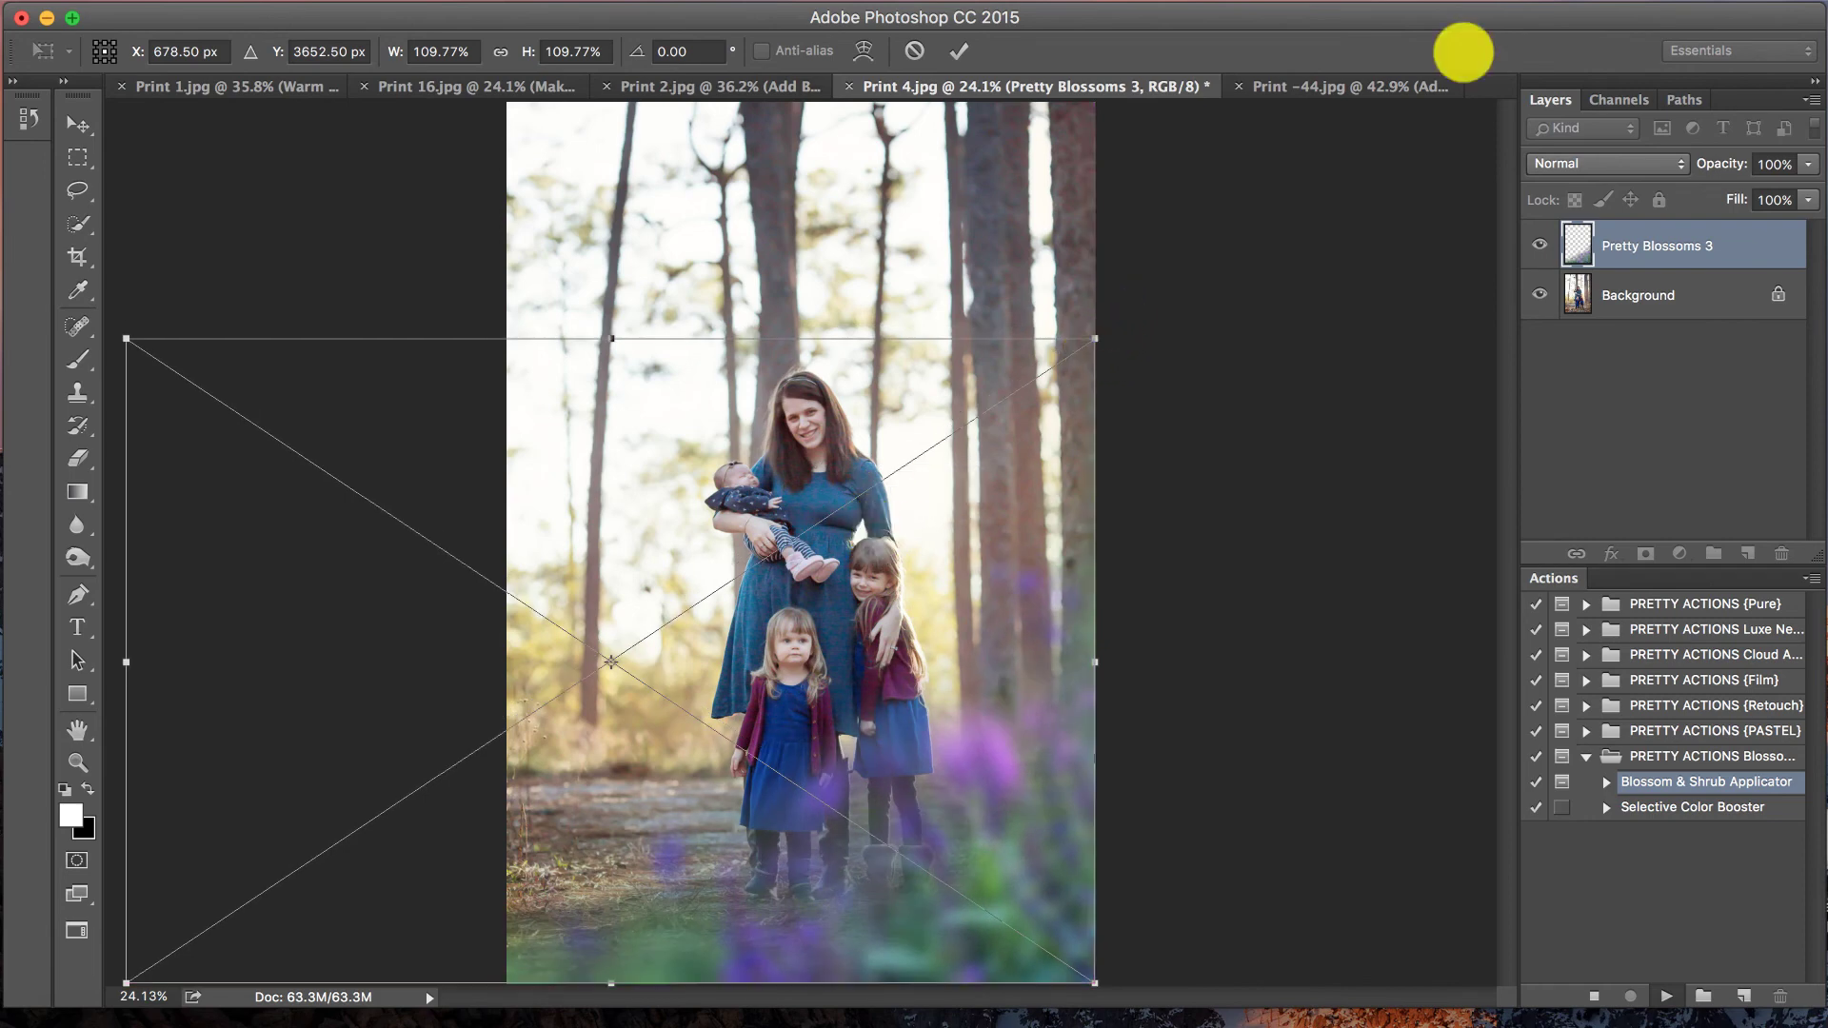
key("Return")
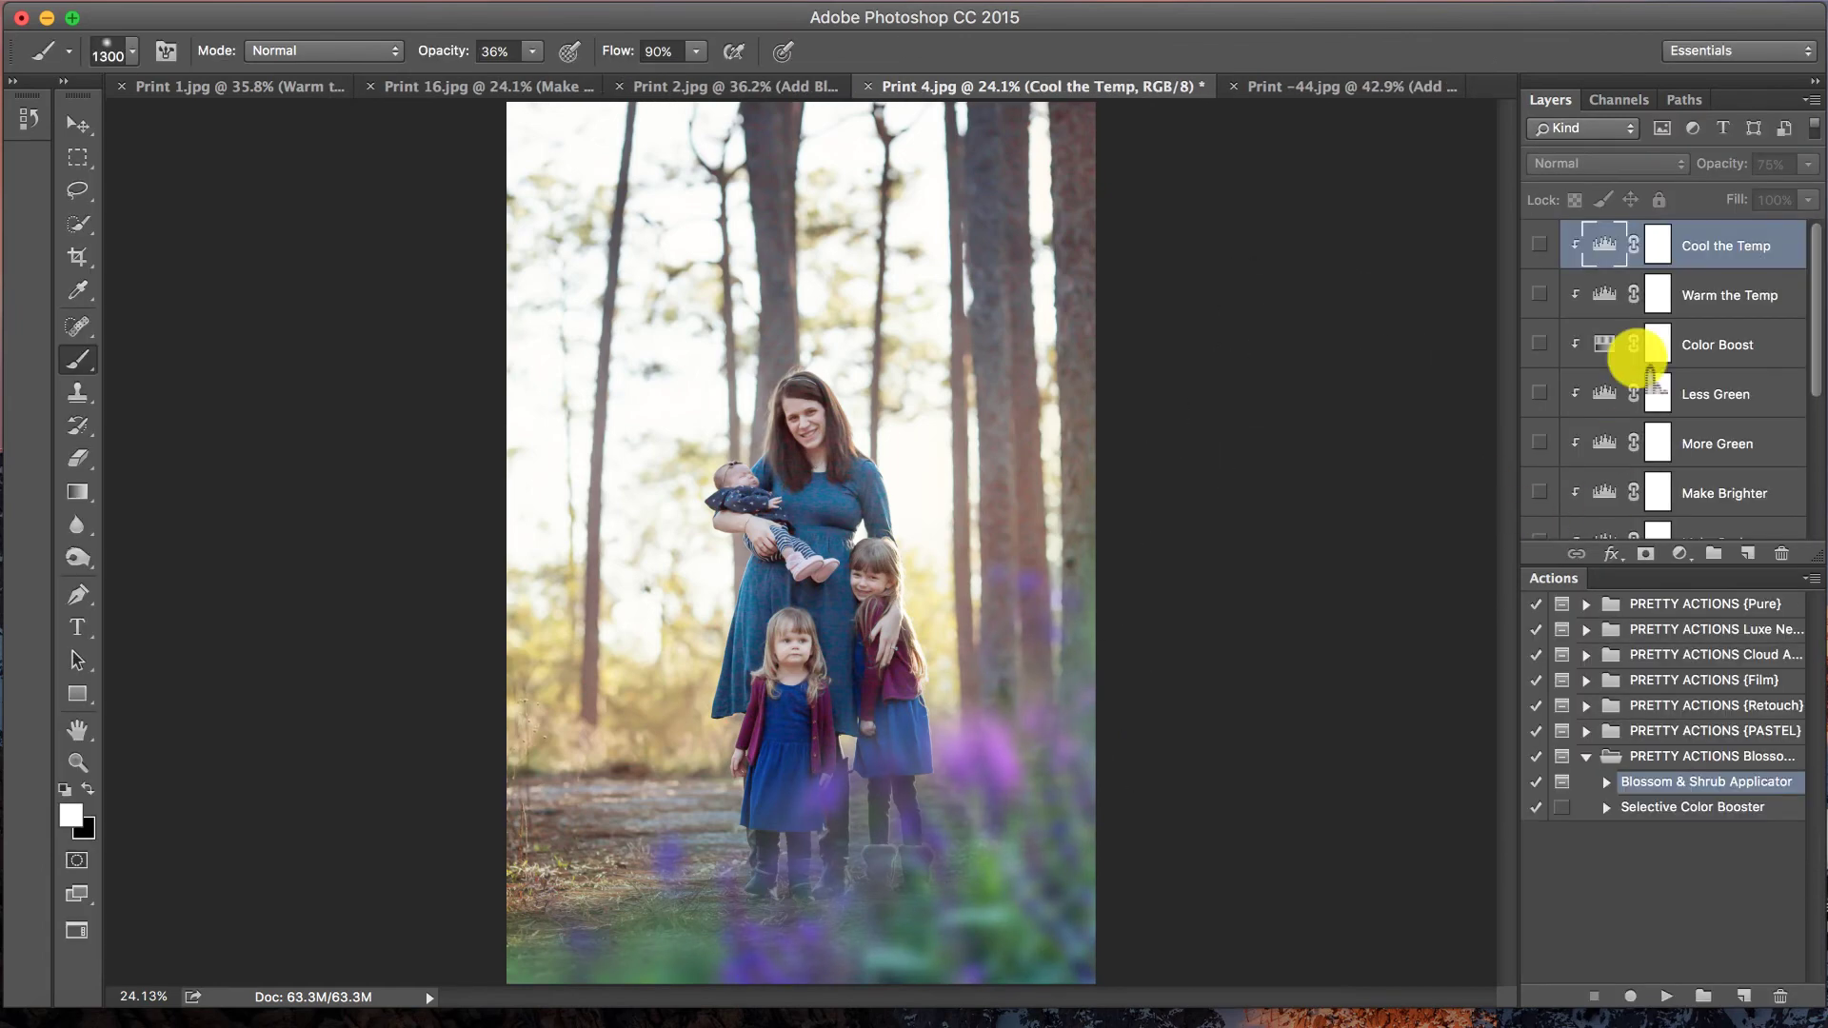
- Preview the Cool the Temp adjustment on the new blossom overlay and turn it back off
scroll(1609, 495, "down", 5)
scroll(1608, 457, "up", 2)
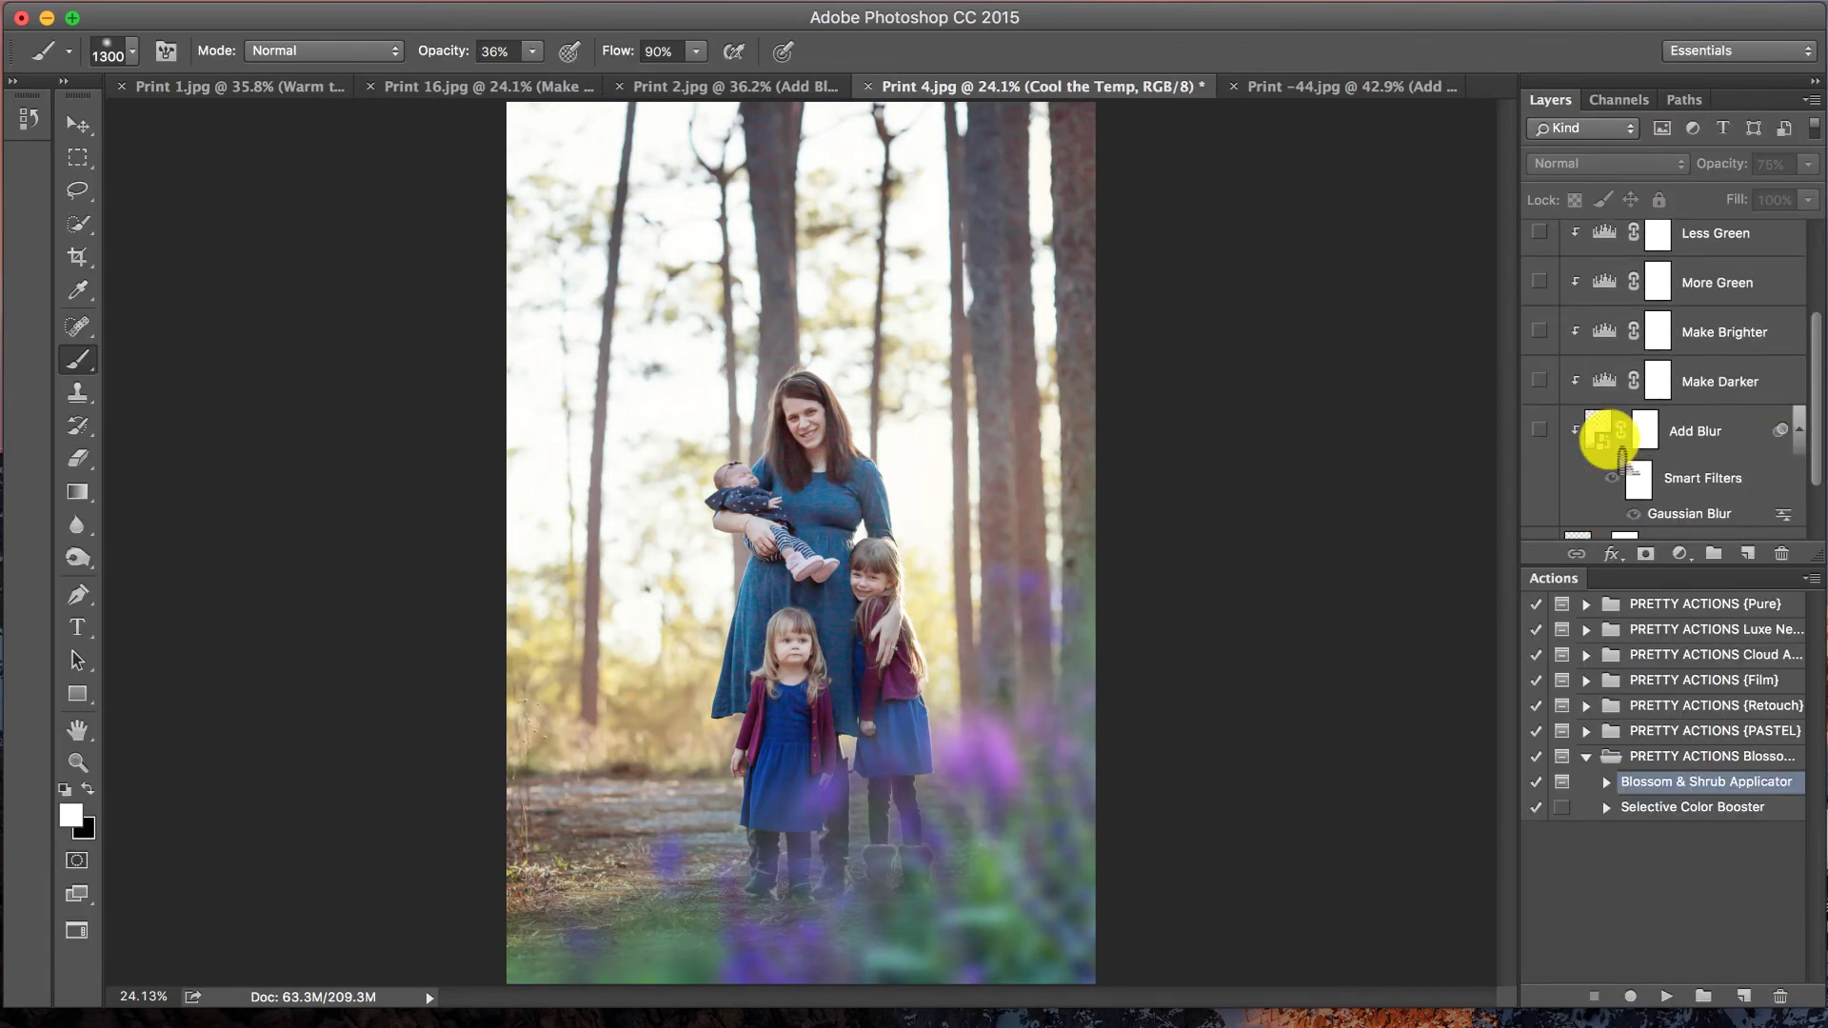
scroll(1609, 433, "up", 4)
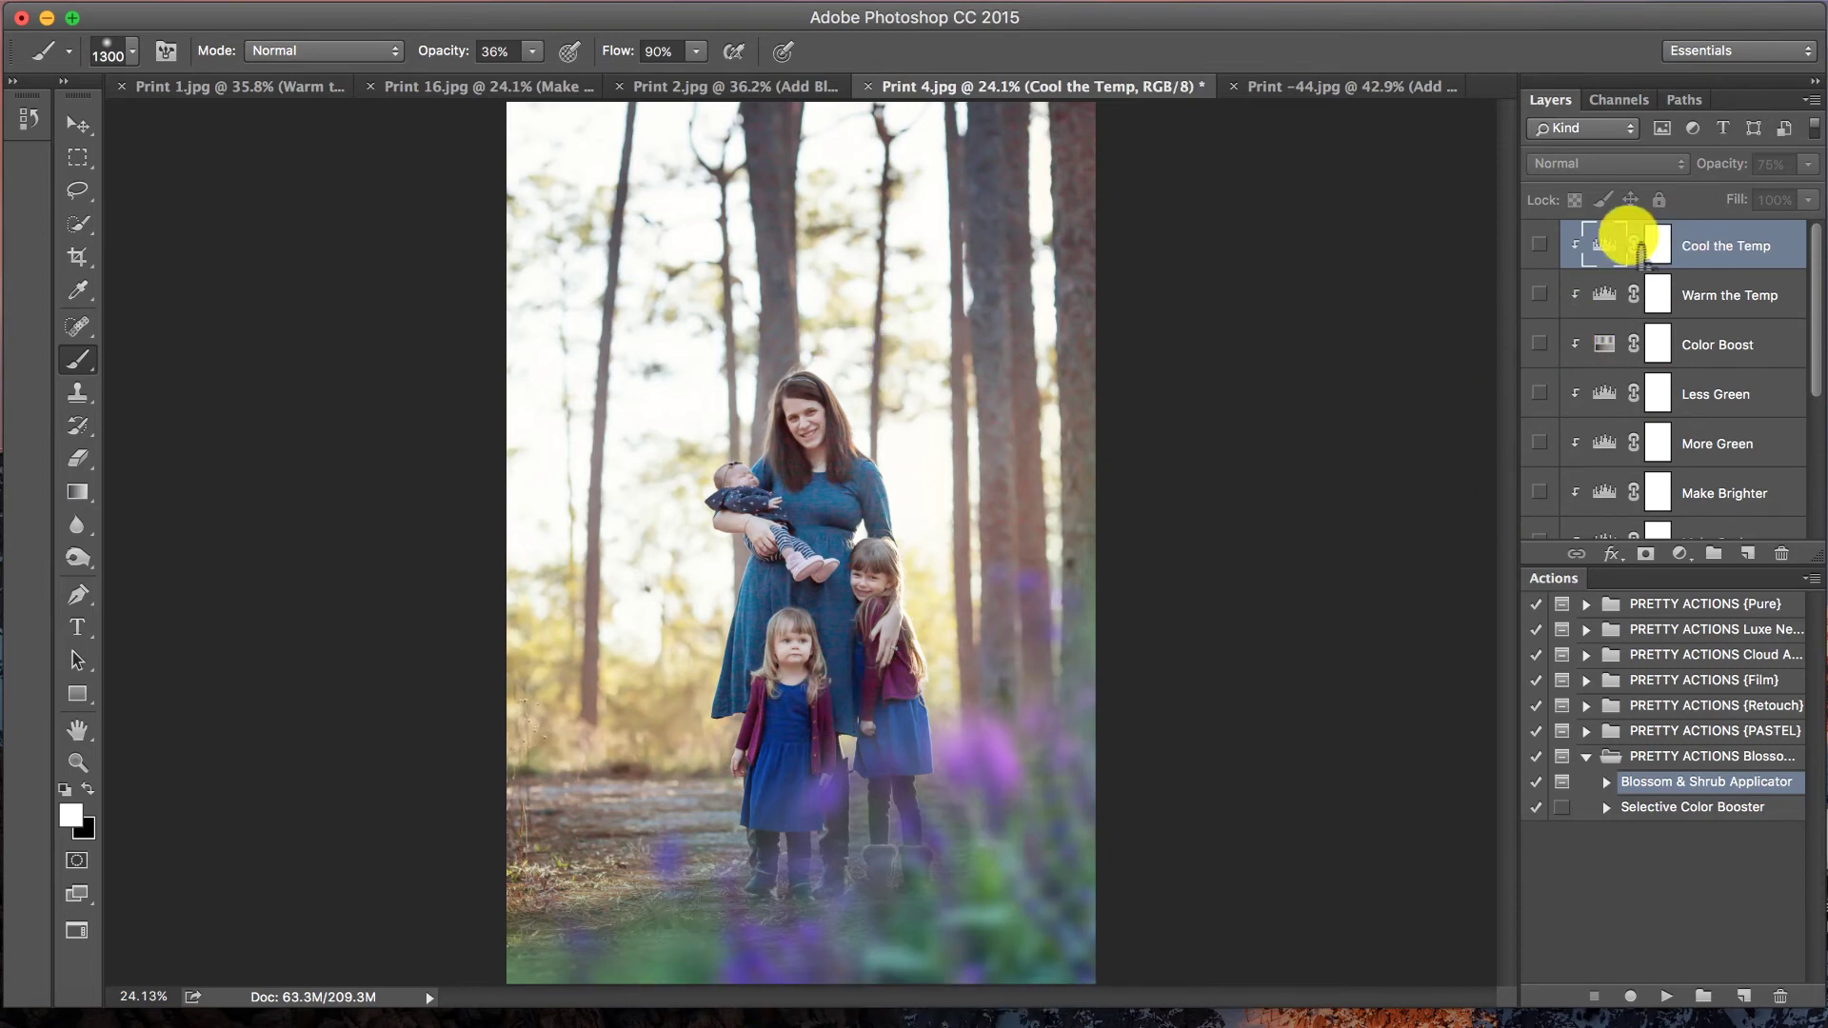
left_click(1539, 245)
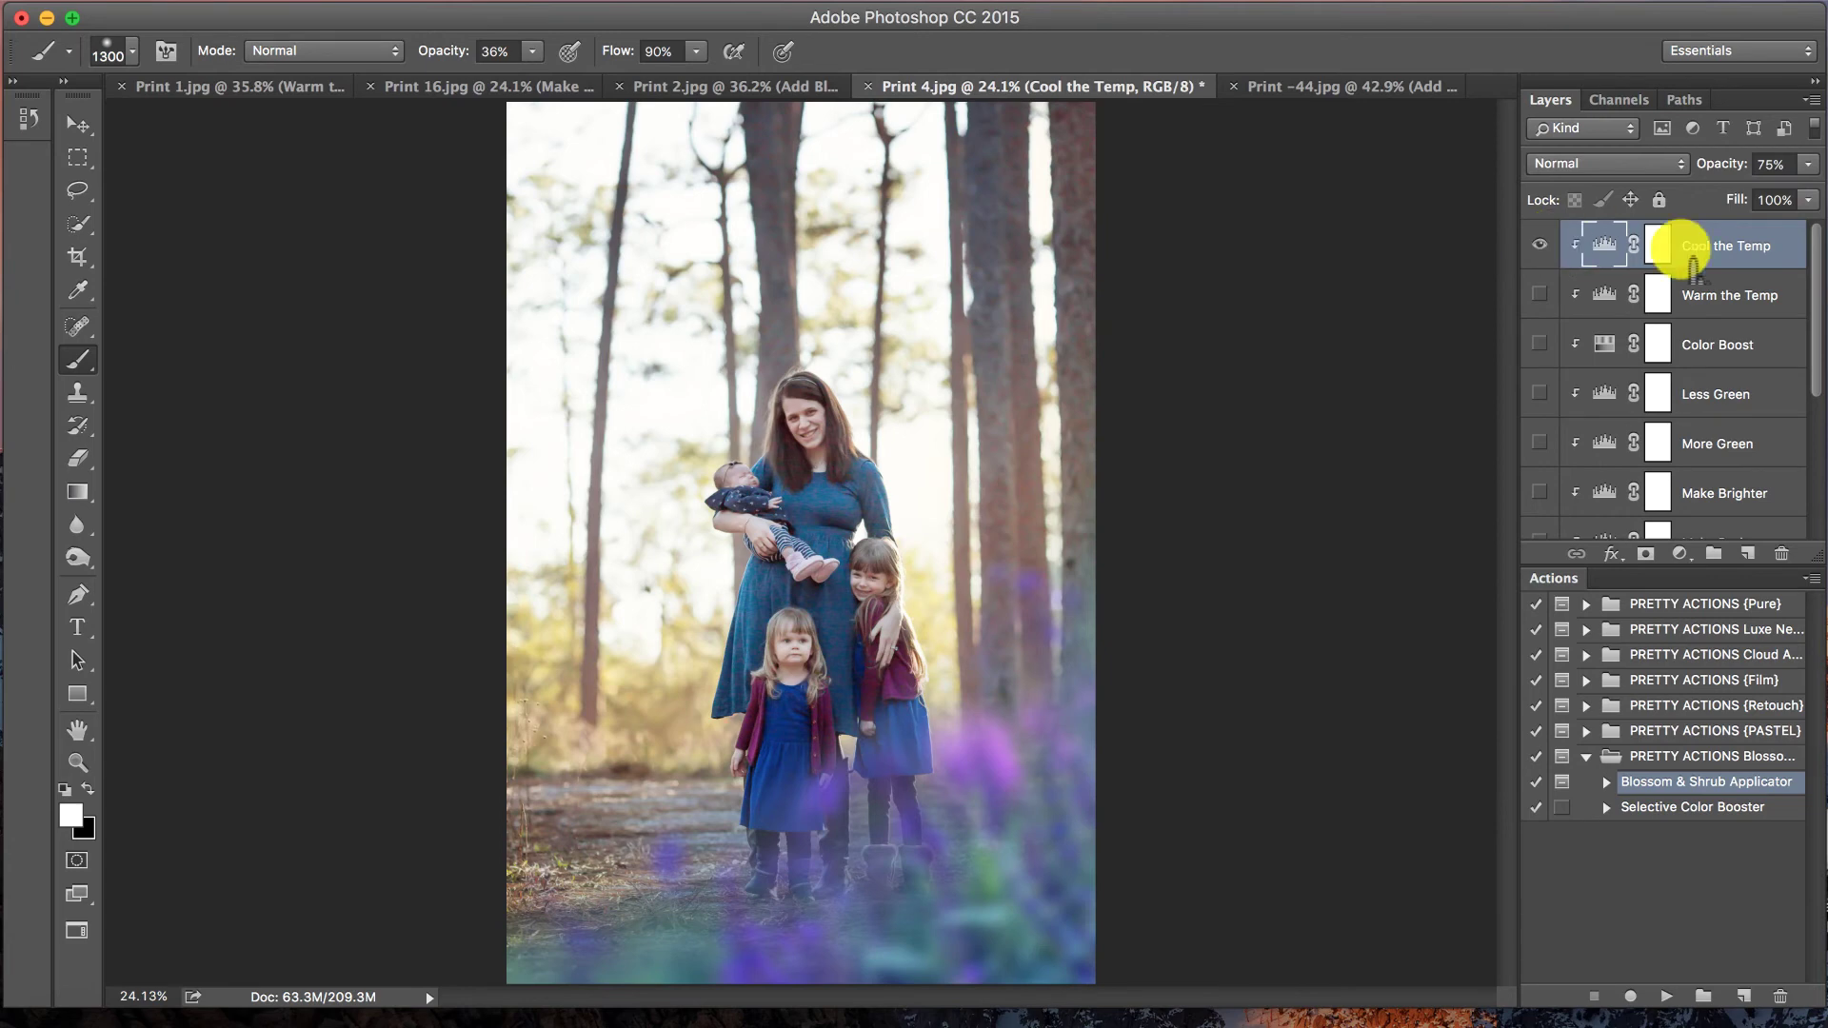
left_click(1539, 245)
- Turn on the Warm the Temp layer and reduce its opacity to 23%
left_click(1545, 296)
left_click(1783, 281)
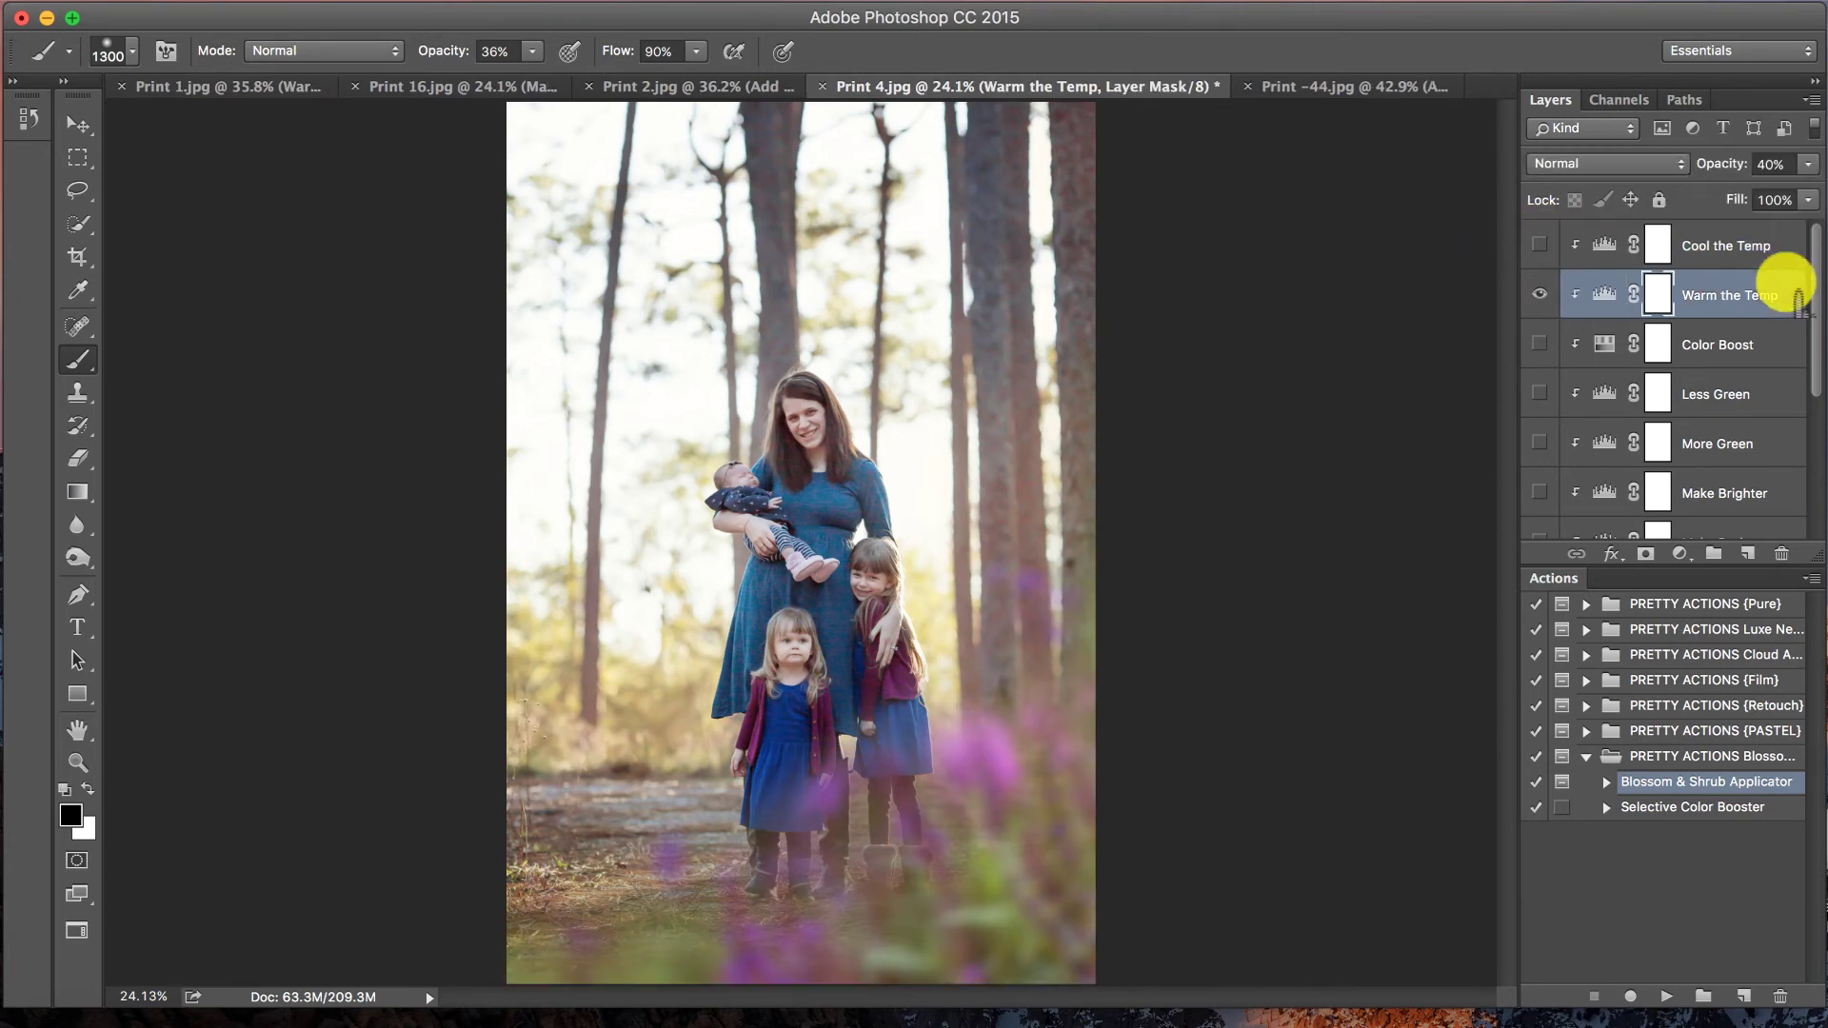
left_click_drag(1795, 164, 1729, 188)
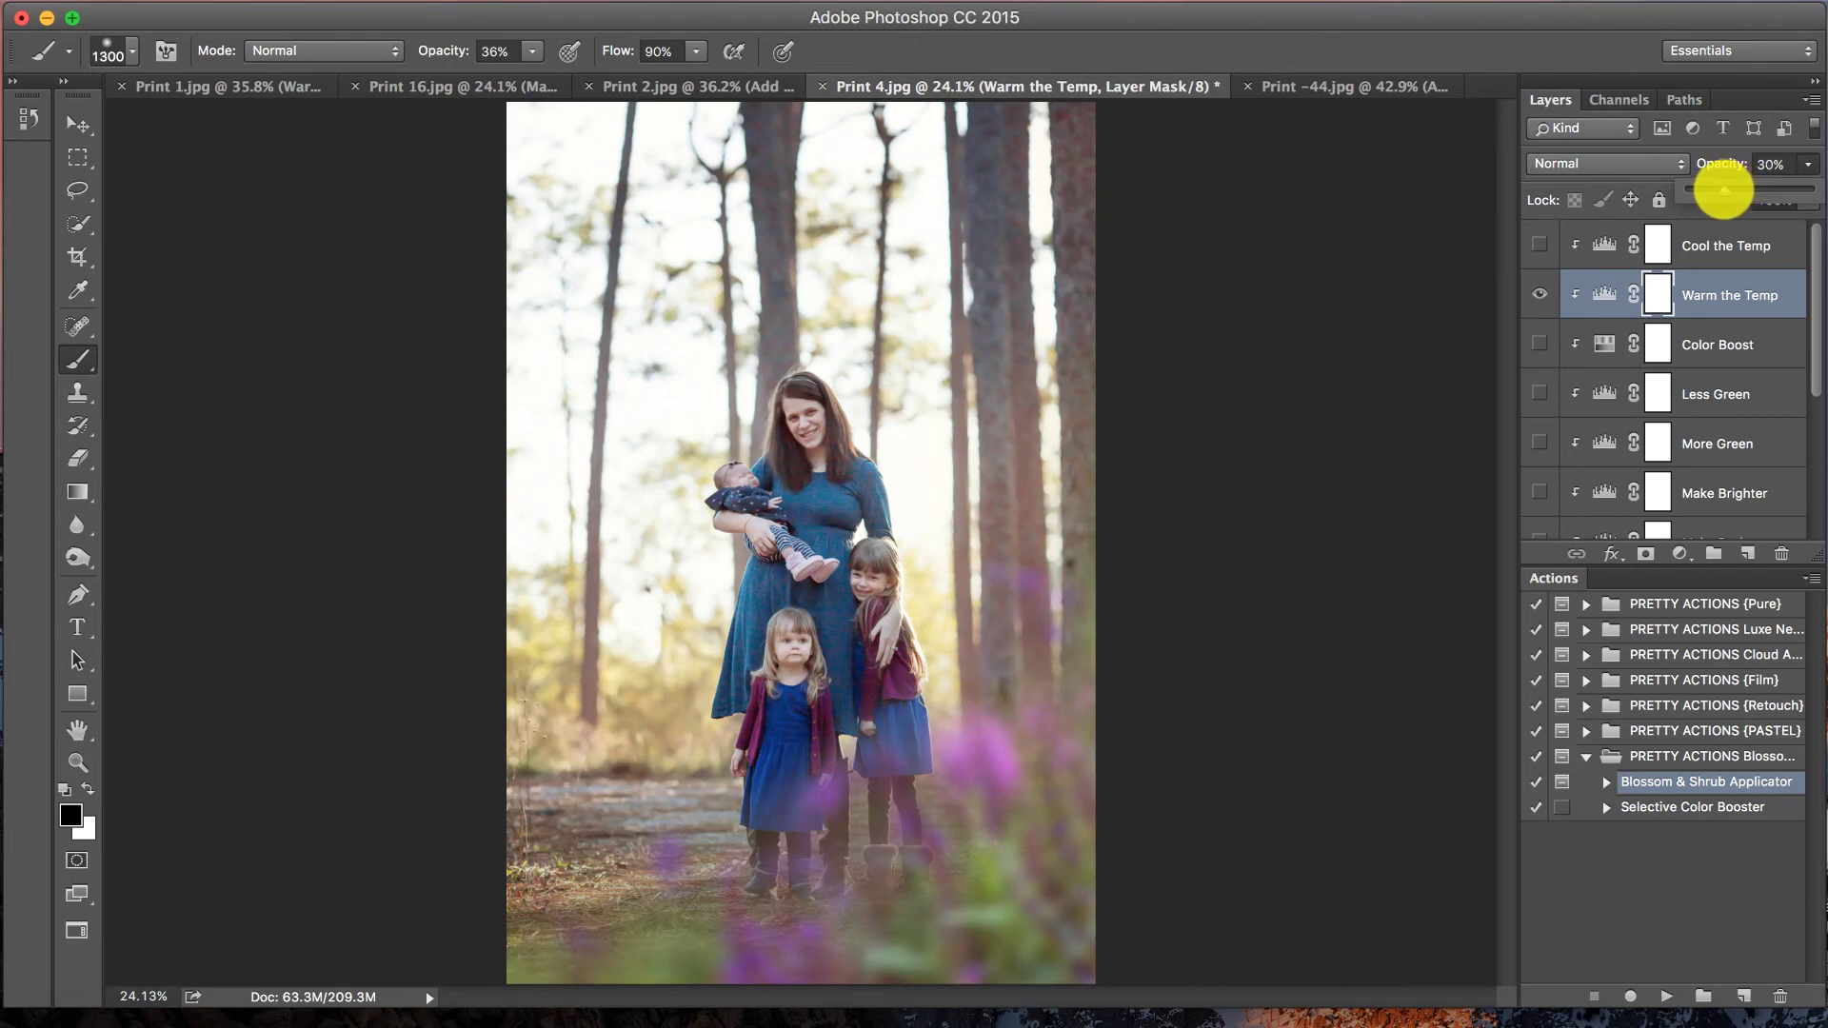
left_click_drag(1717, 189, 1716, 190)
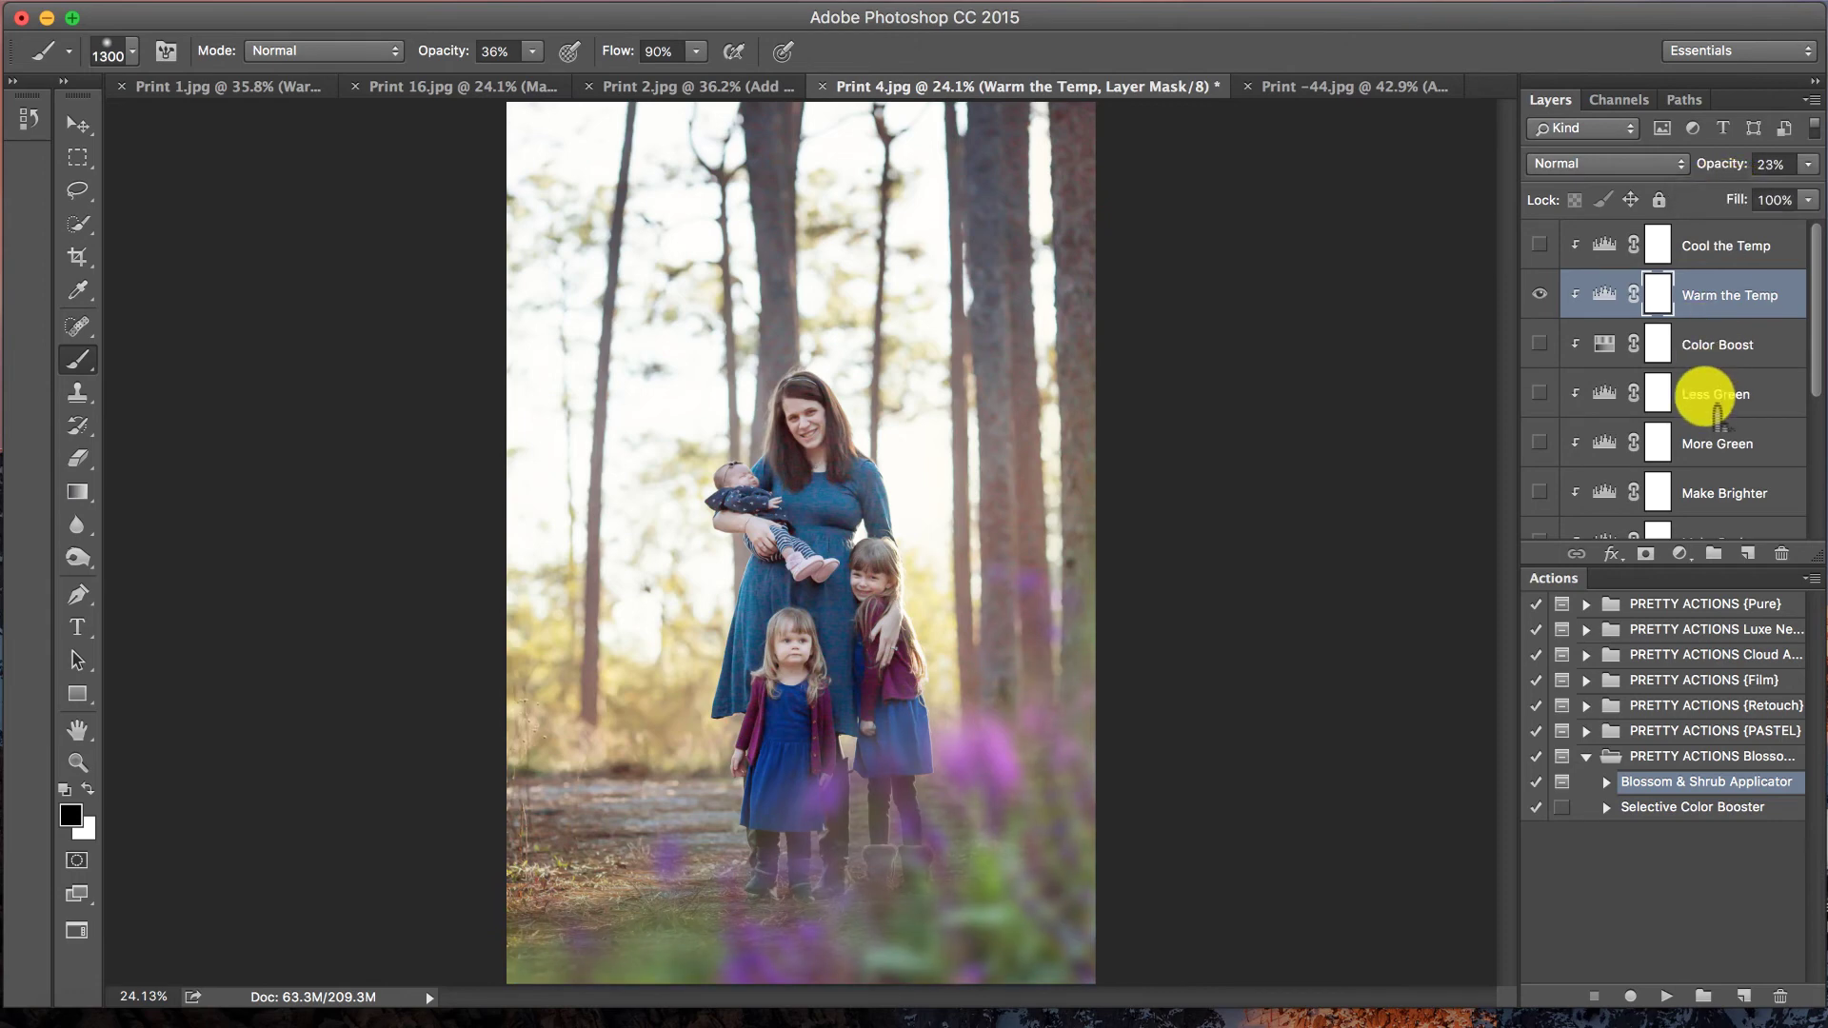
- Turn on the Less Green layer and lower its opacity to 15%
left_click(1581, 395)
left_click(1540, 394)
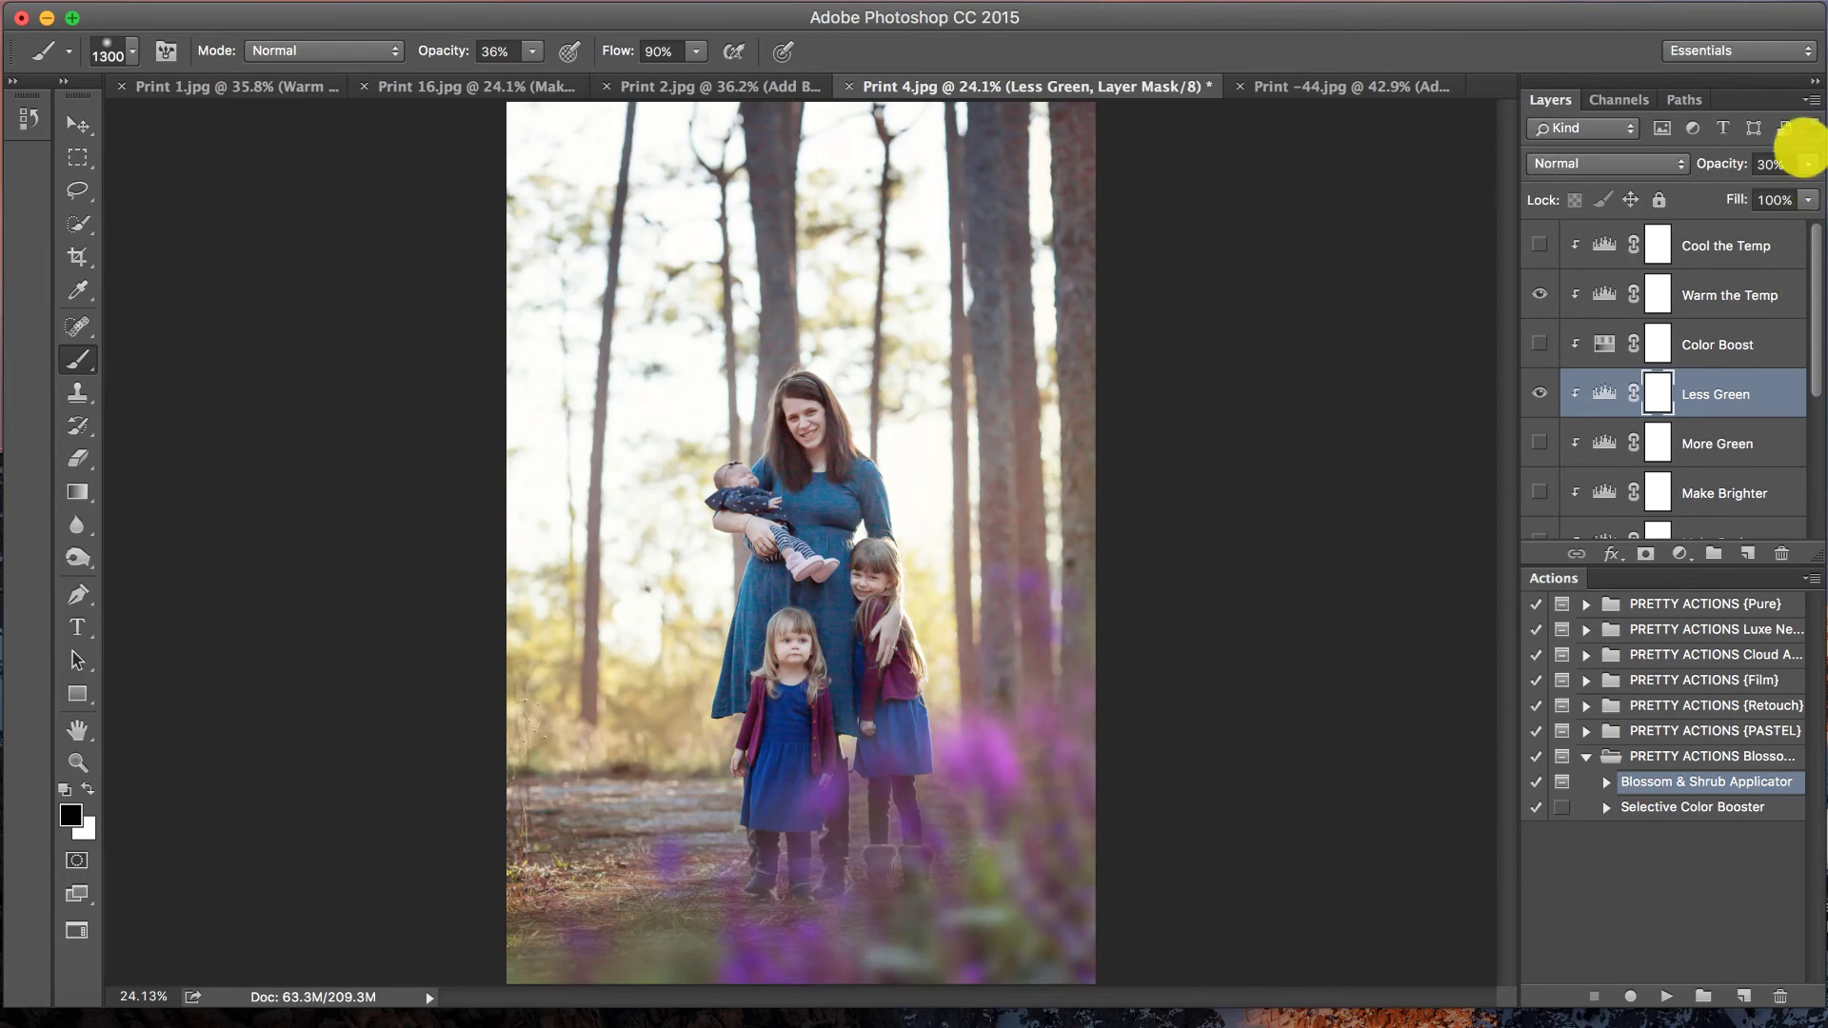
left_click(1807, 164)
left_click_drag(1686, 189, 1705, 189)
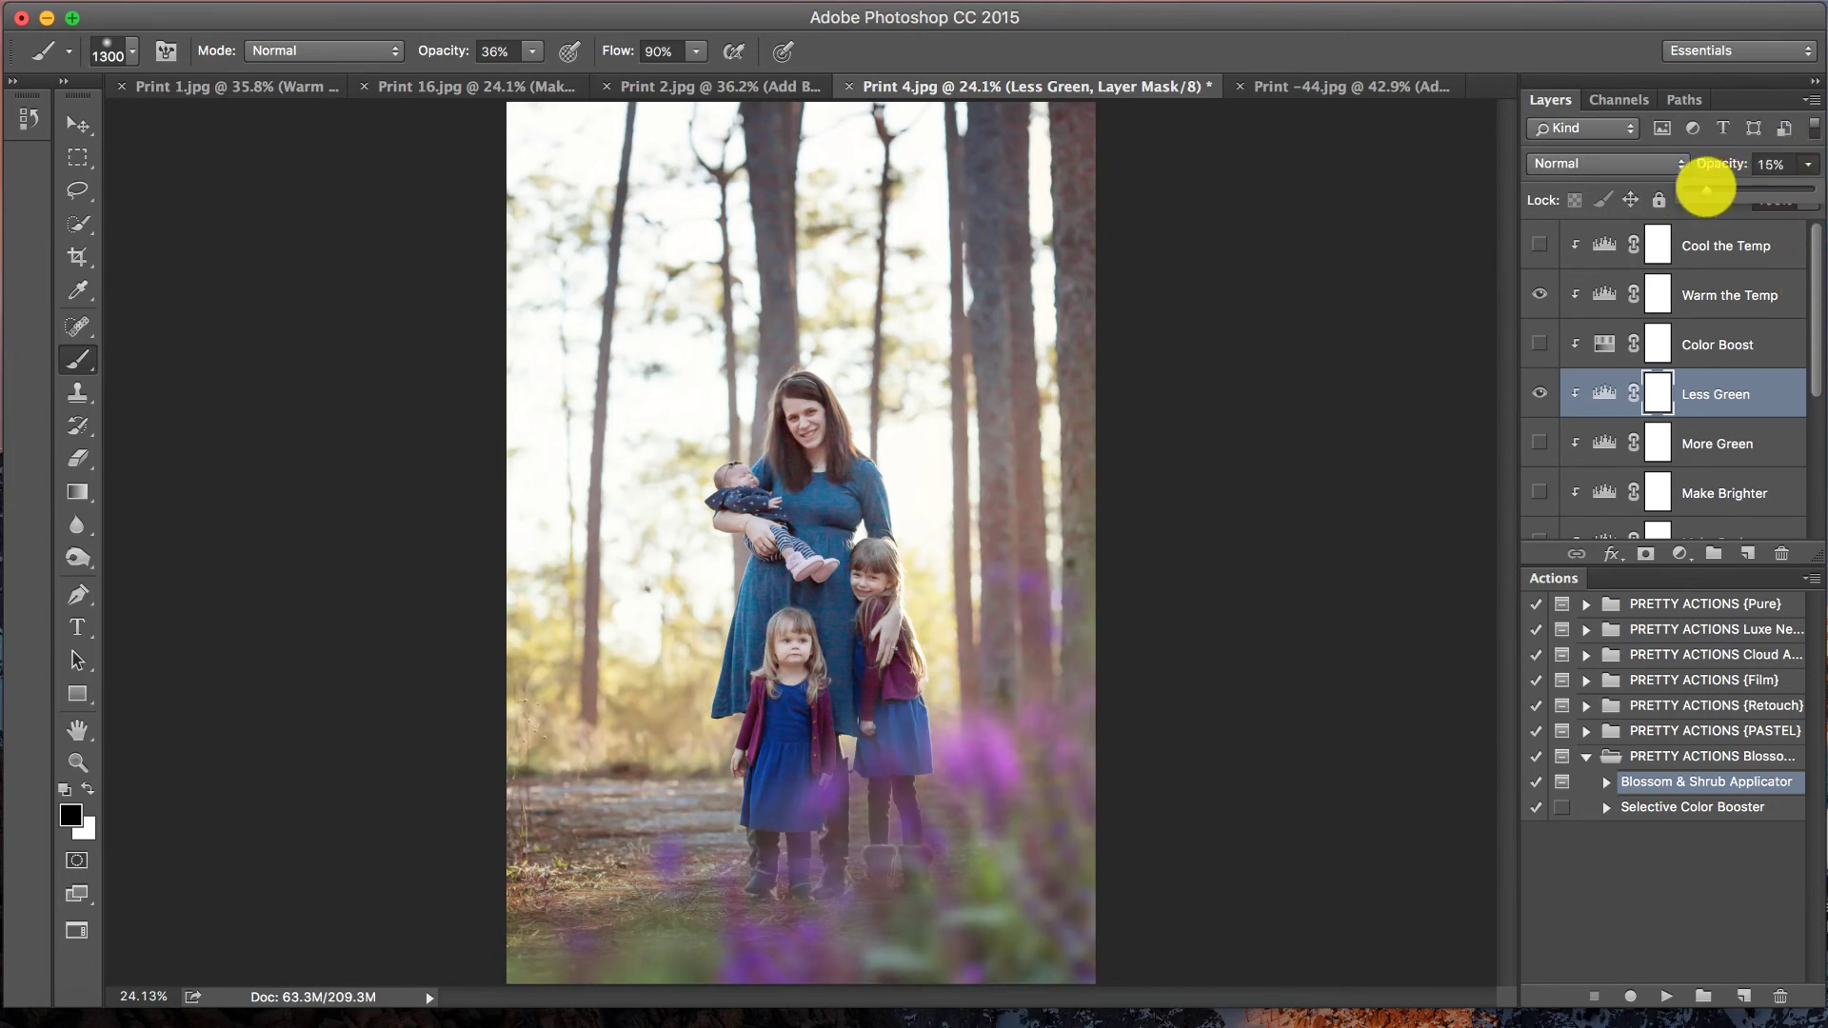
- Turn on the Make Darker layer and lower its opacity to 10%
left_click(1705, 442)
left_click(1705, 491)
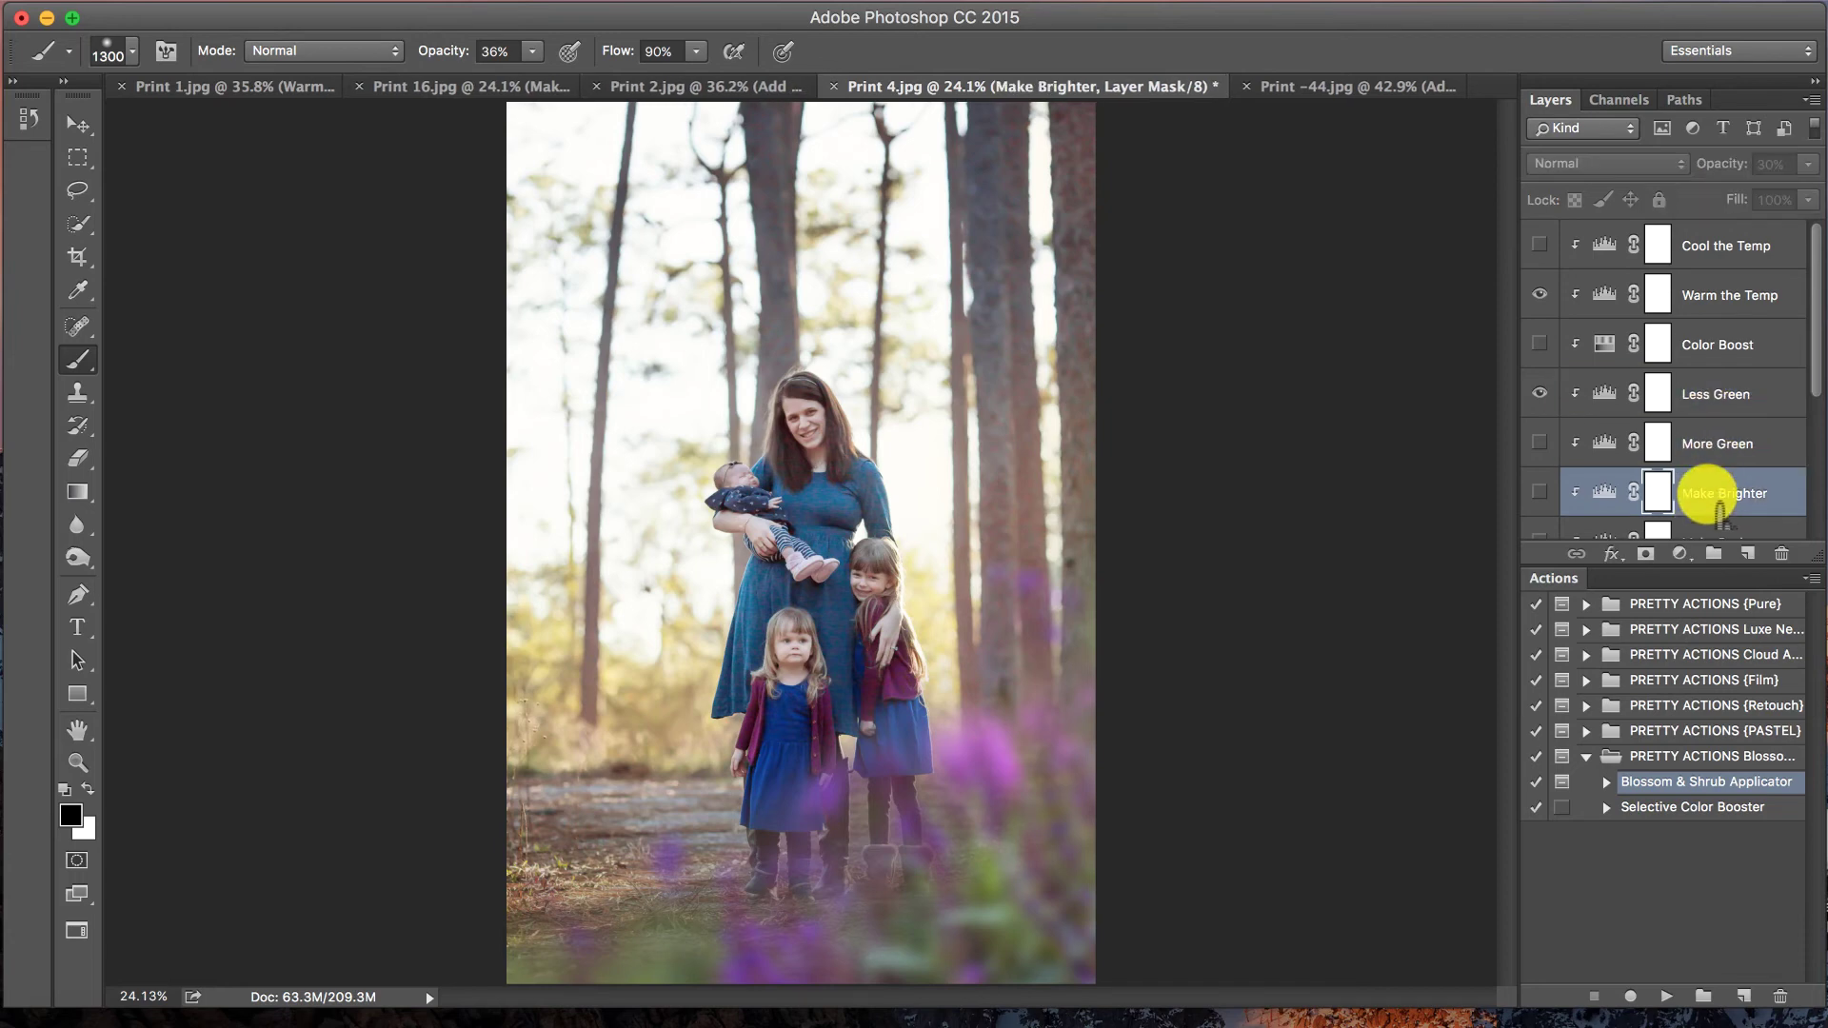
scroll(1700, 496, "down", 1)
left_click(1539, 495)
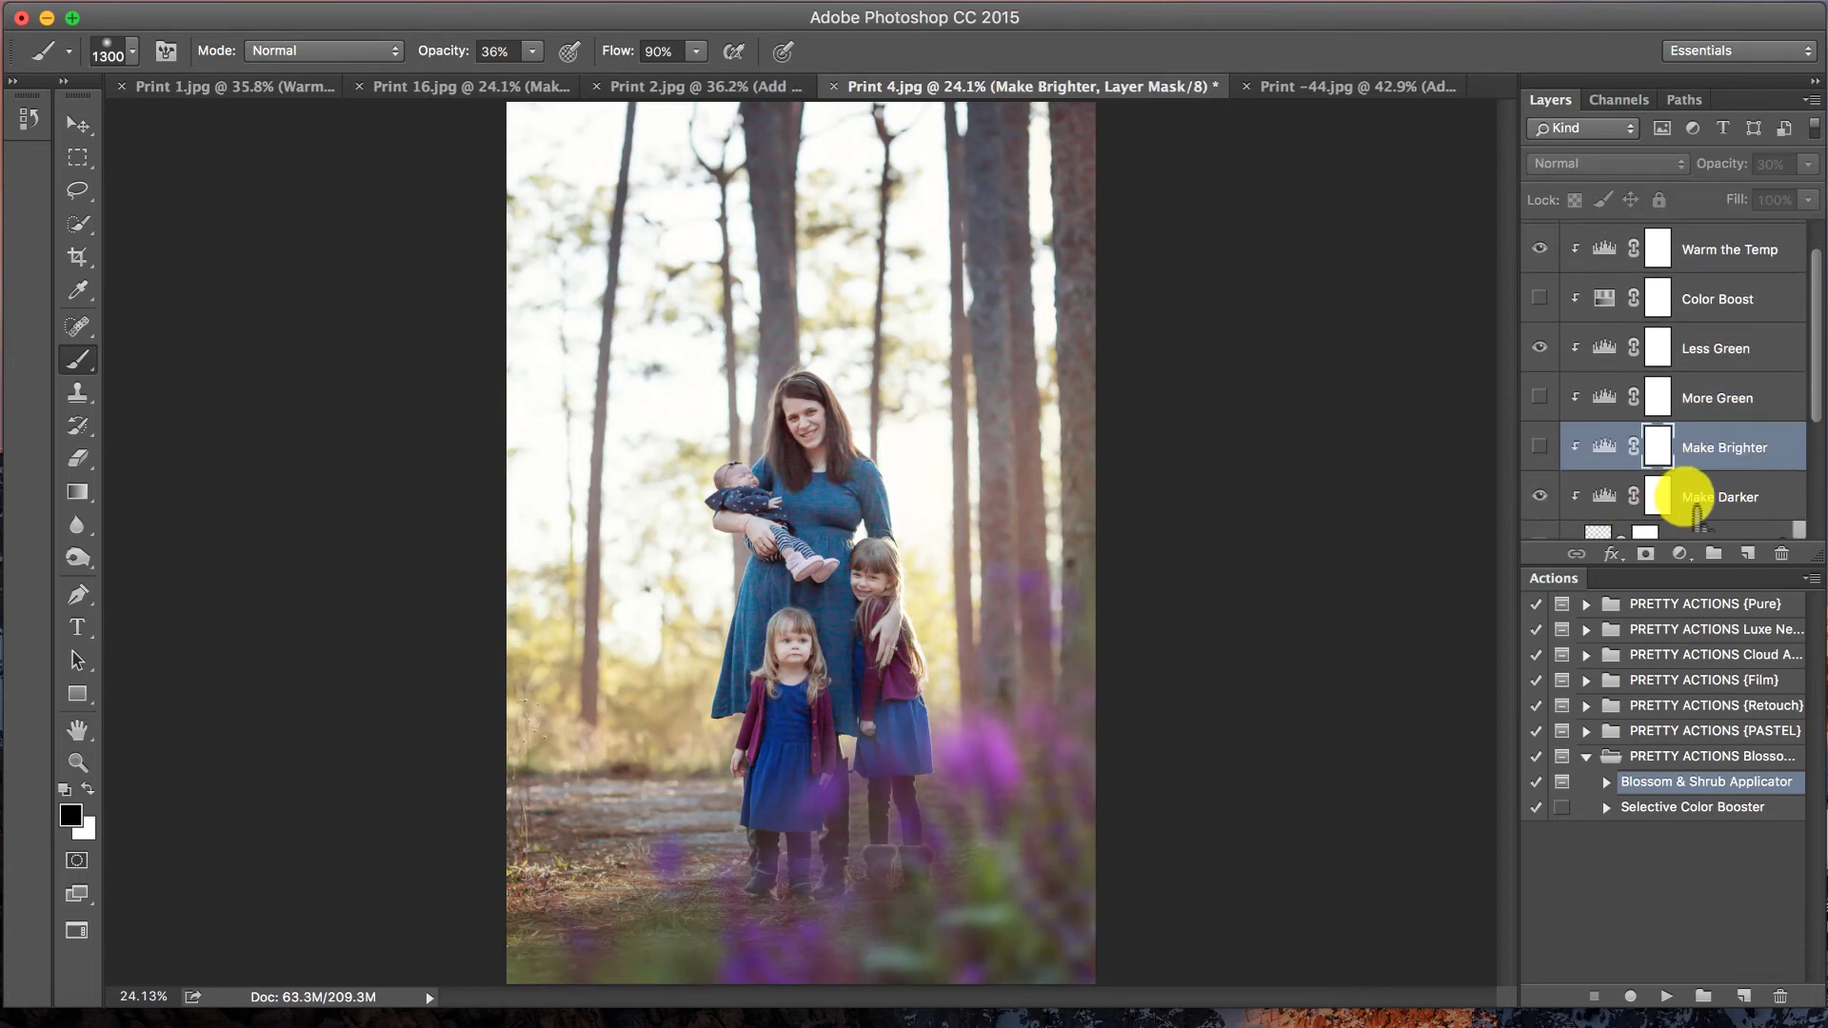
left_click(1713, 497)
left_click(1807, 163)
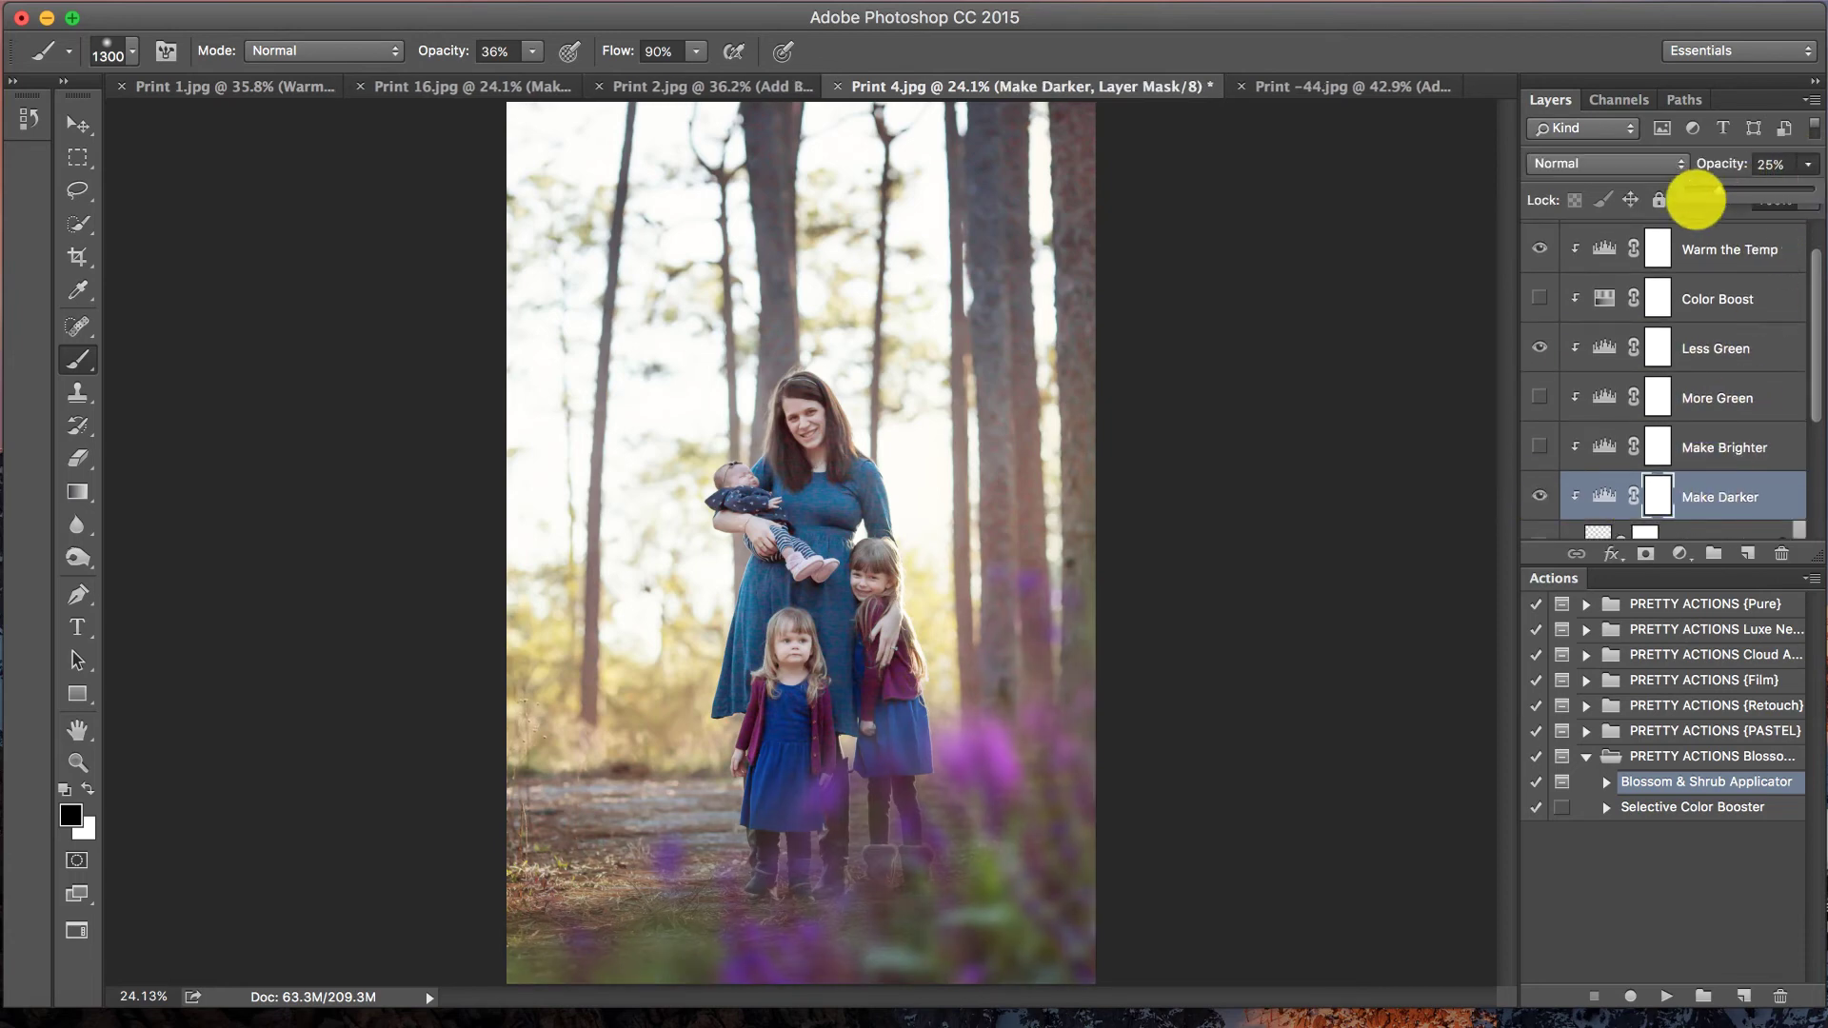
left_click_drag(1688, 195, 1707, 194)
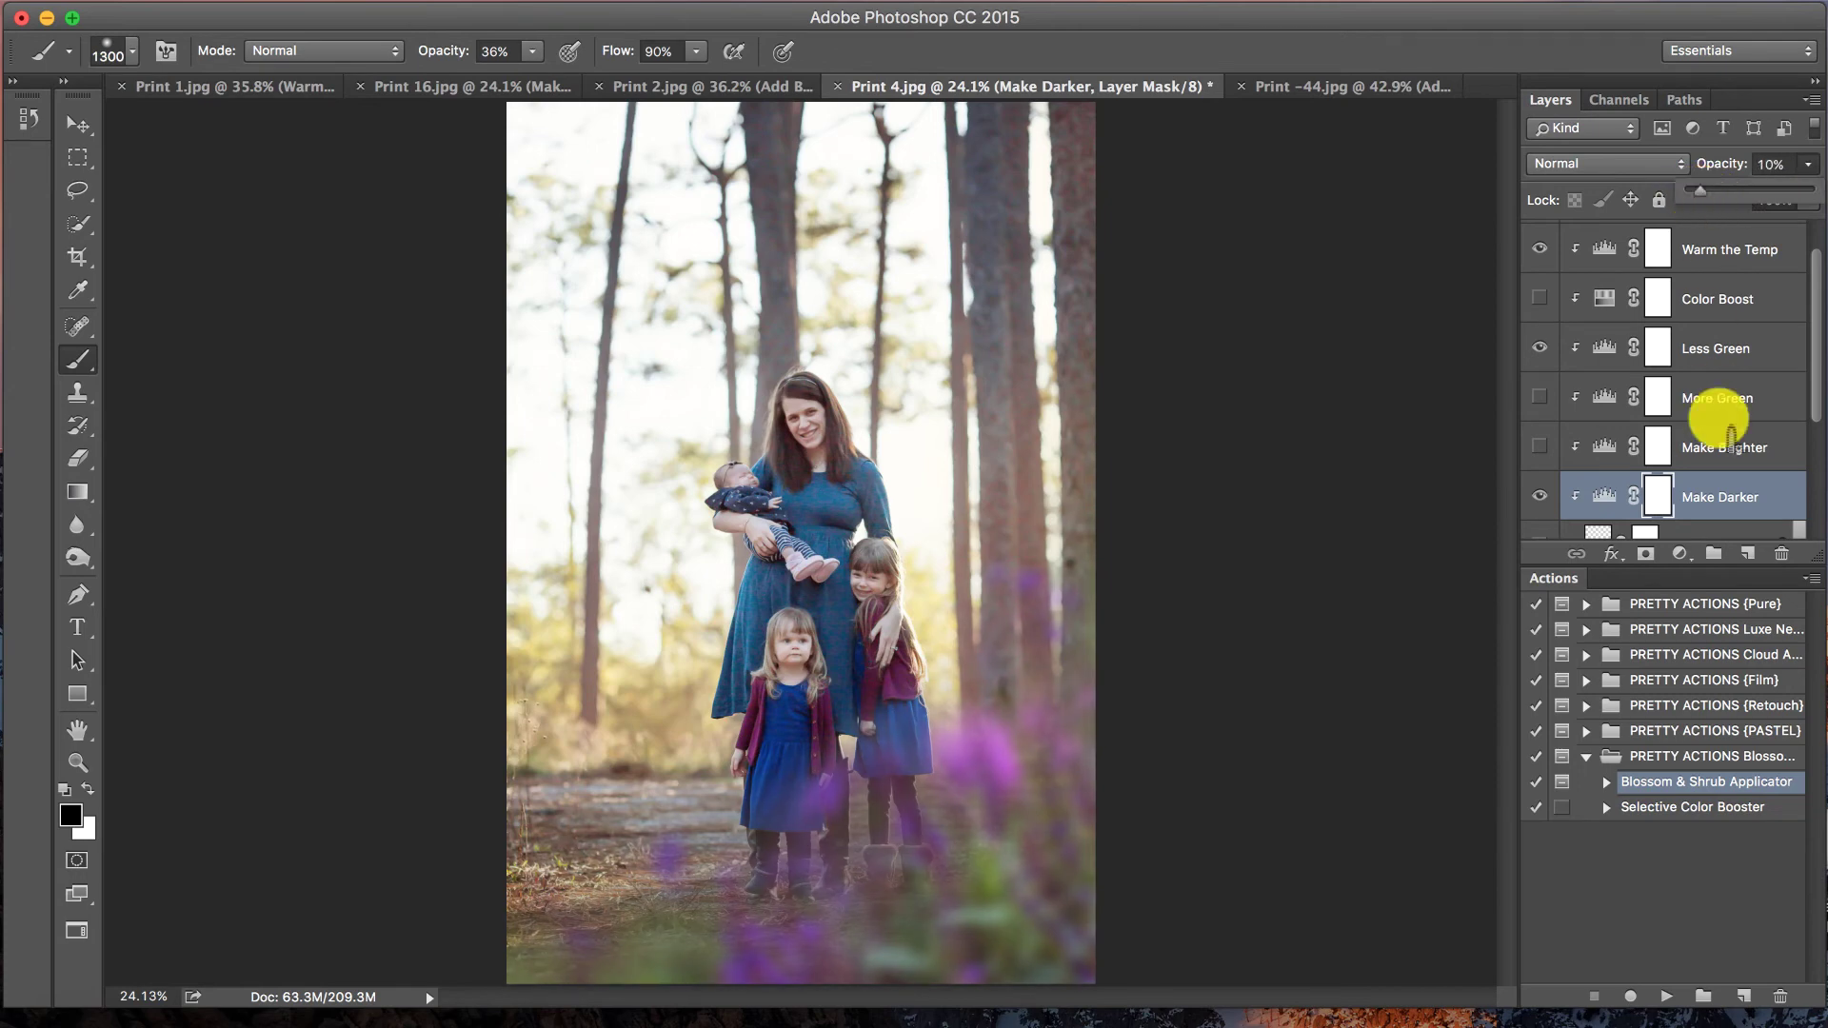
- Turn on the Cool the Temp layer and set its opacity to 20%
scroll(1722, 410, "up", 1)
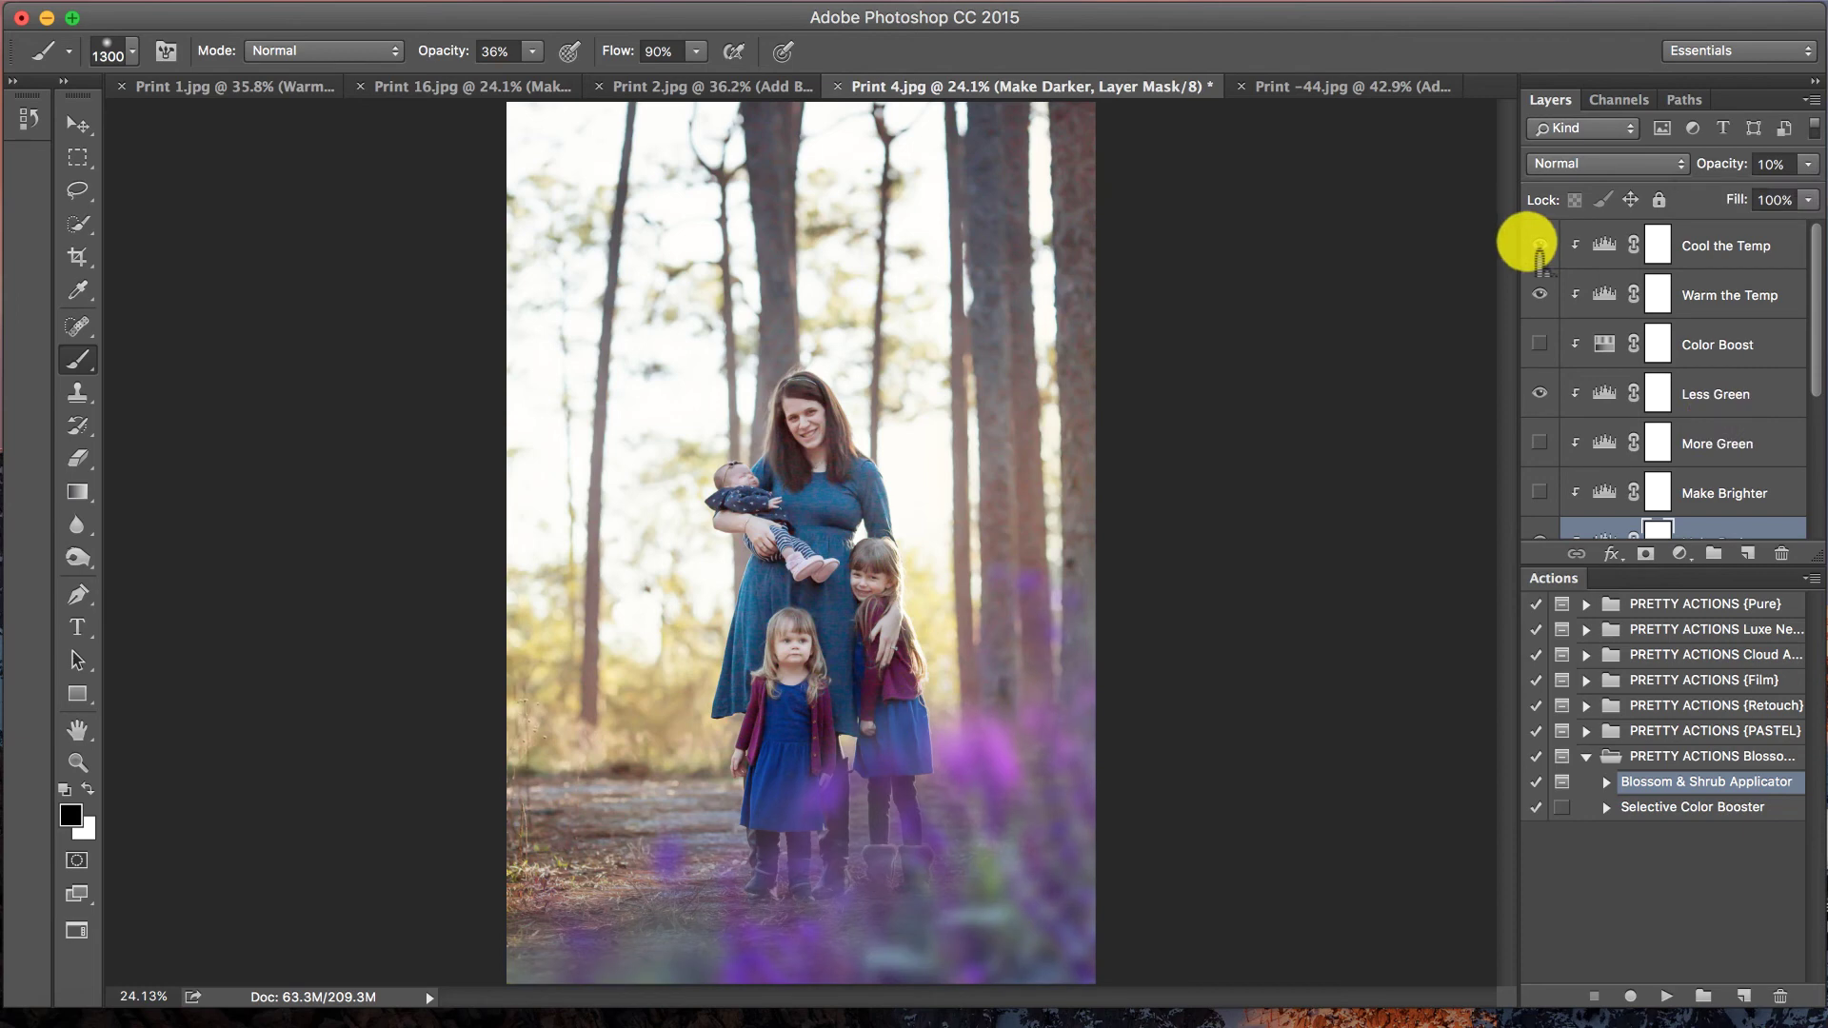
left_click(1742, 244)
left_click(1808, 164)
left_click_drag(1694, 189, 1699, 188)
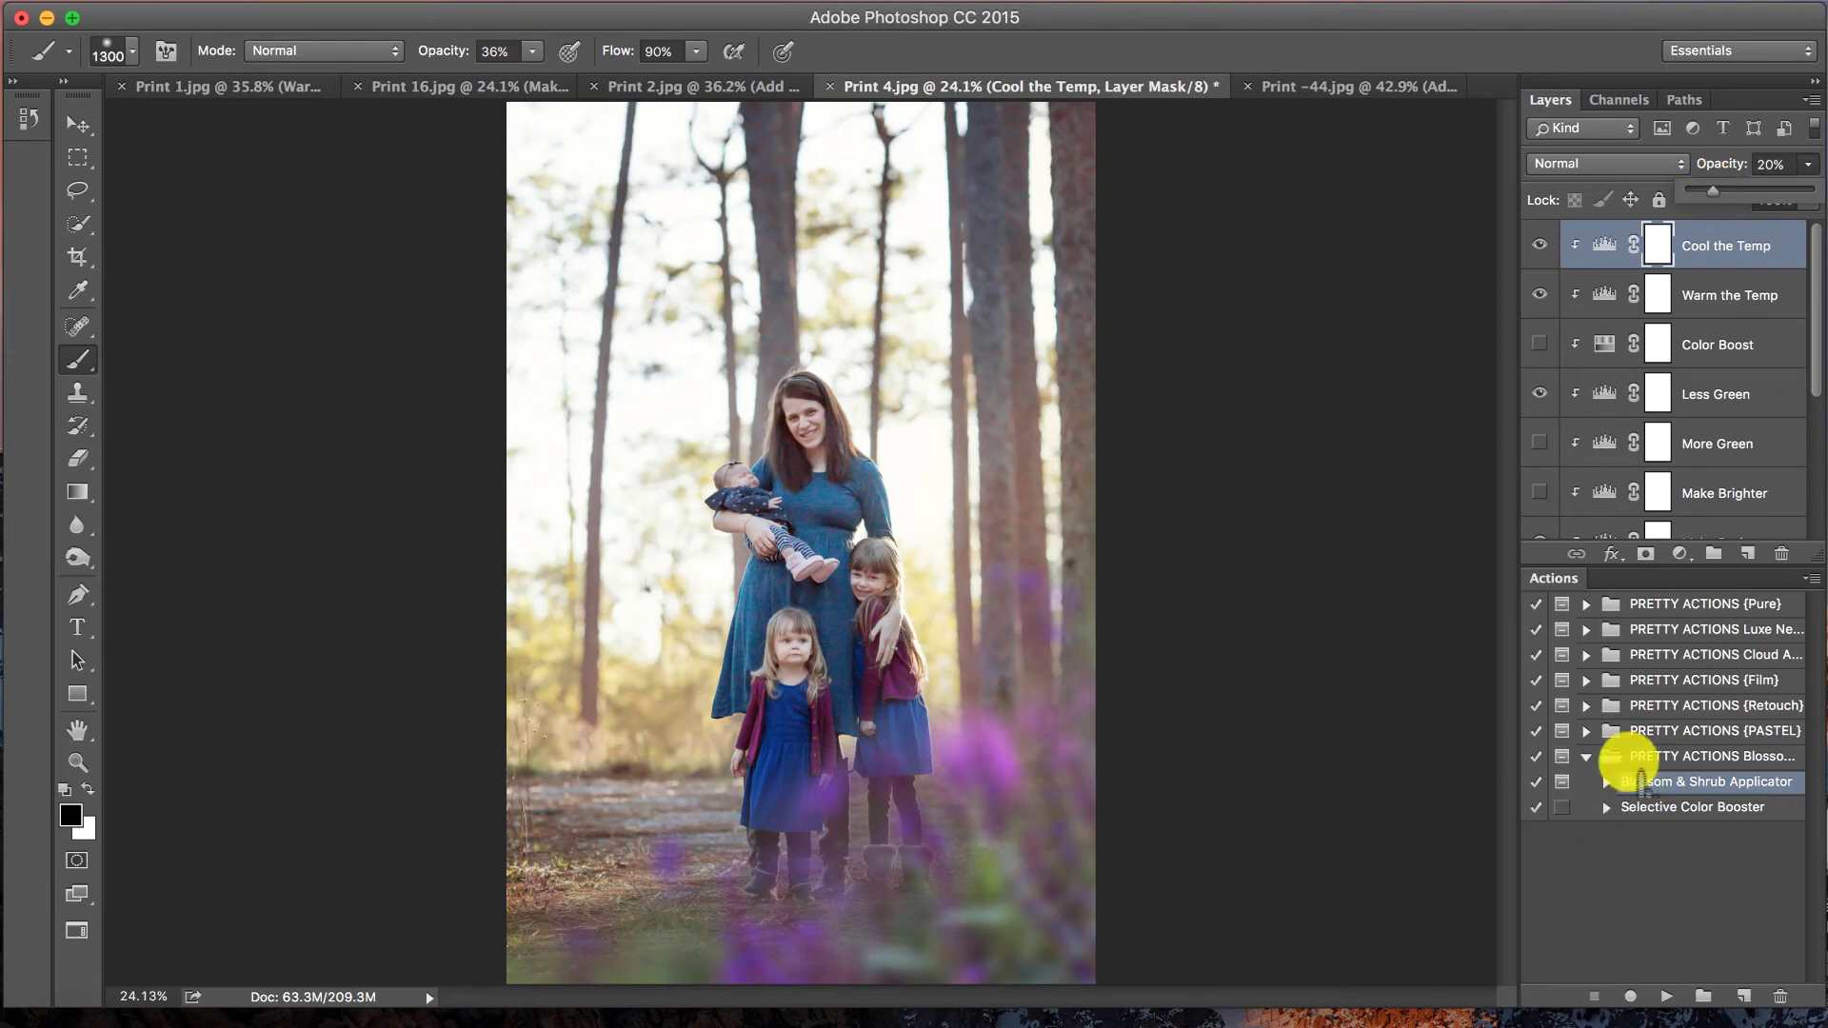
- Run the Selective Color Booster action to add color boost layers to the blossom overlay
left_click(1640, 773)
left_click(1635, 807)
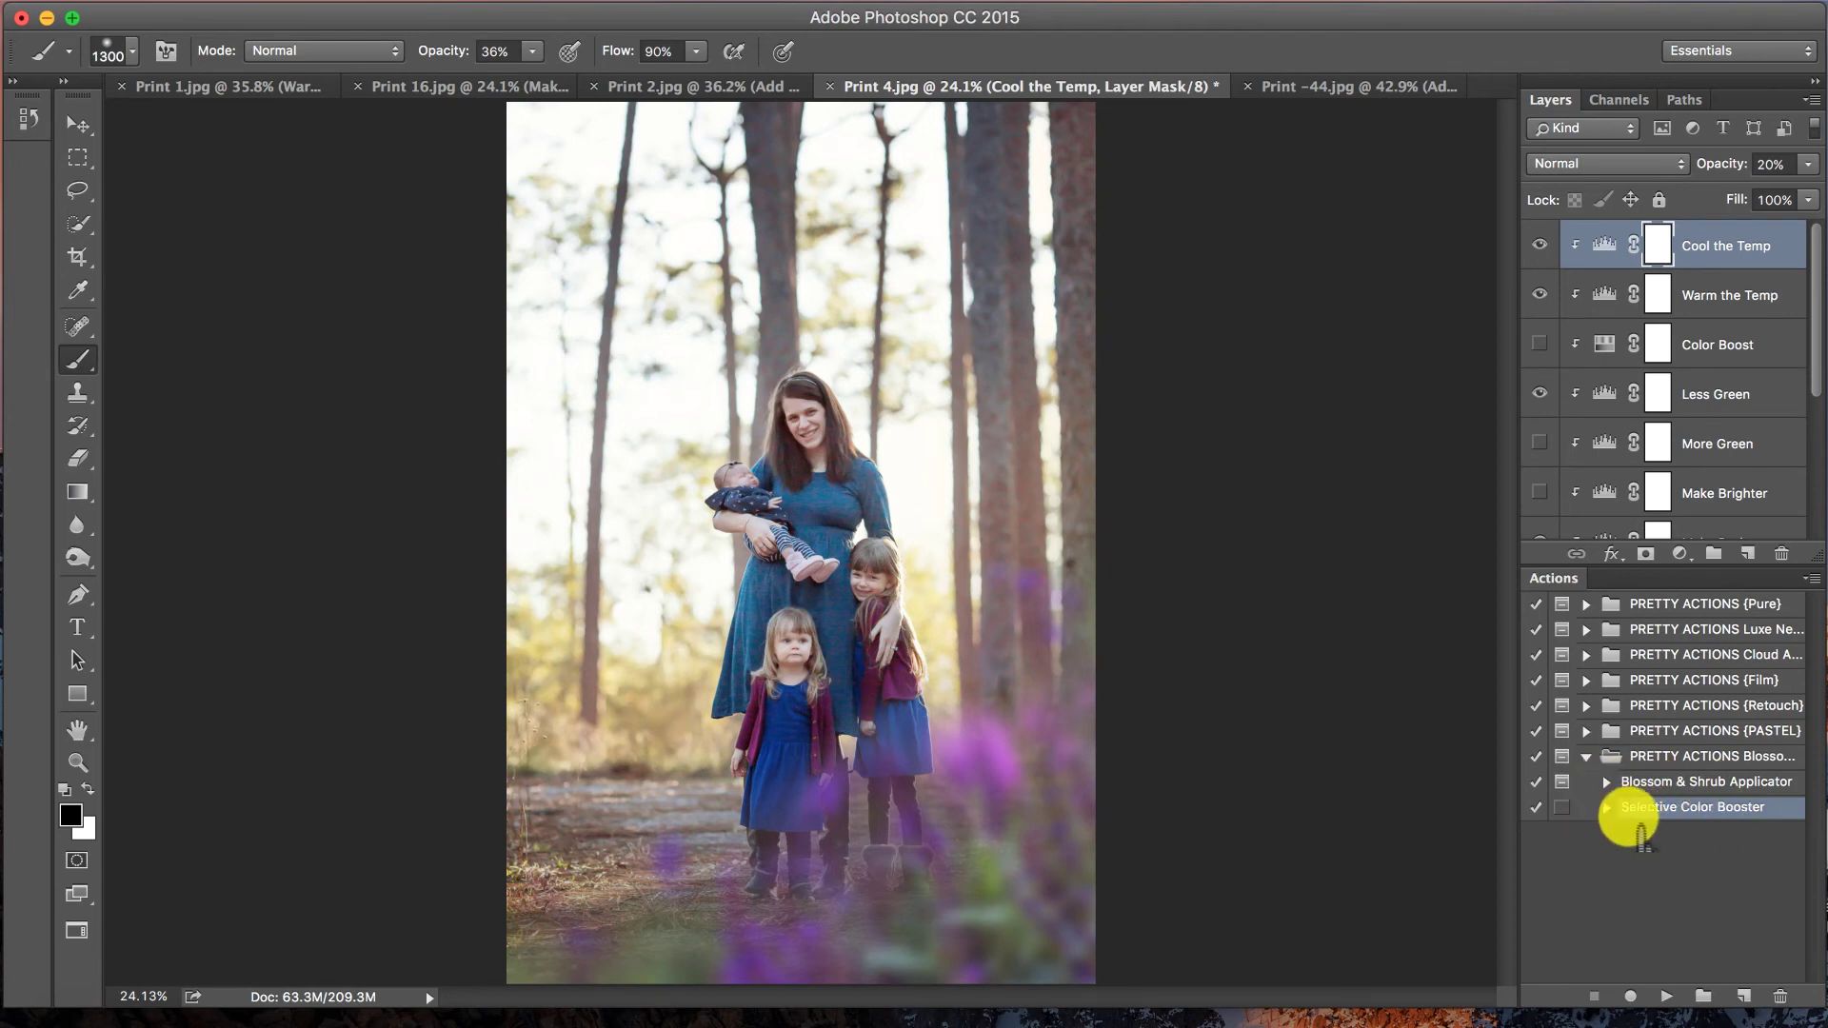
double_click(1632, 808)
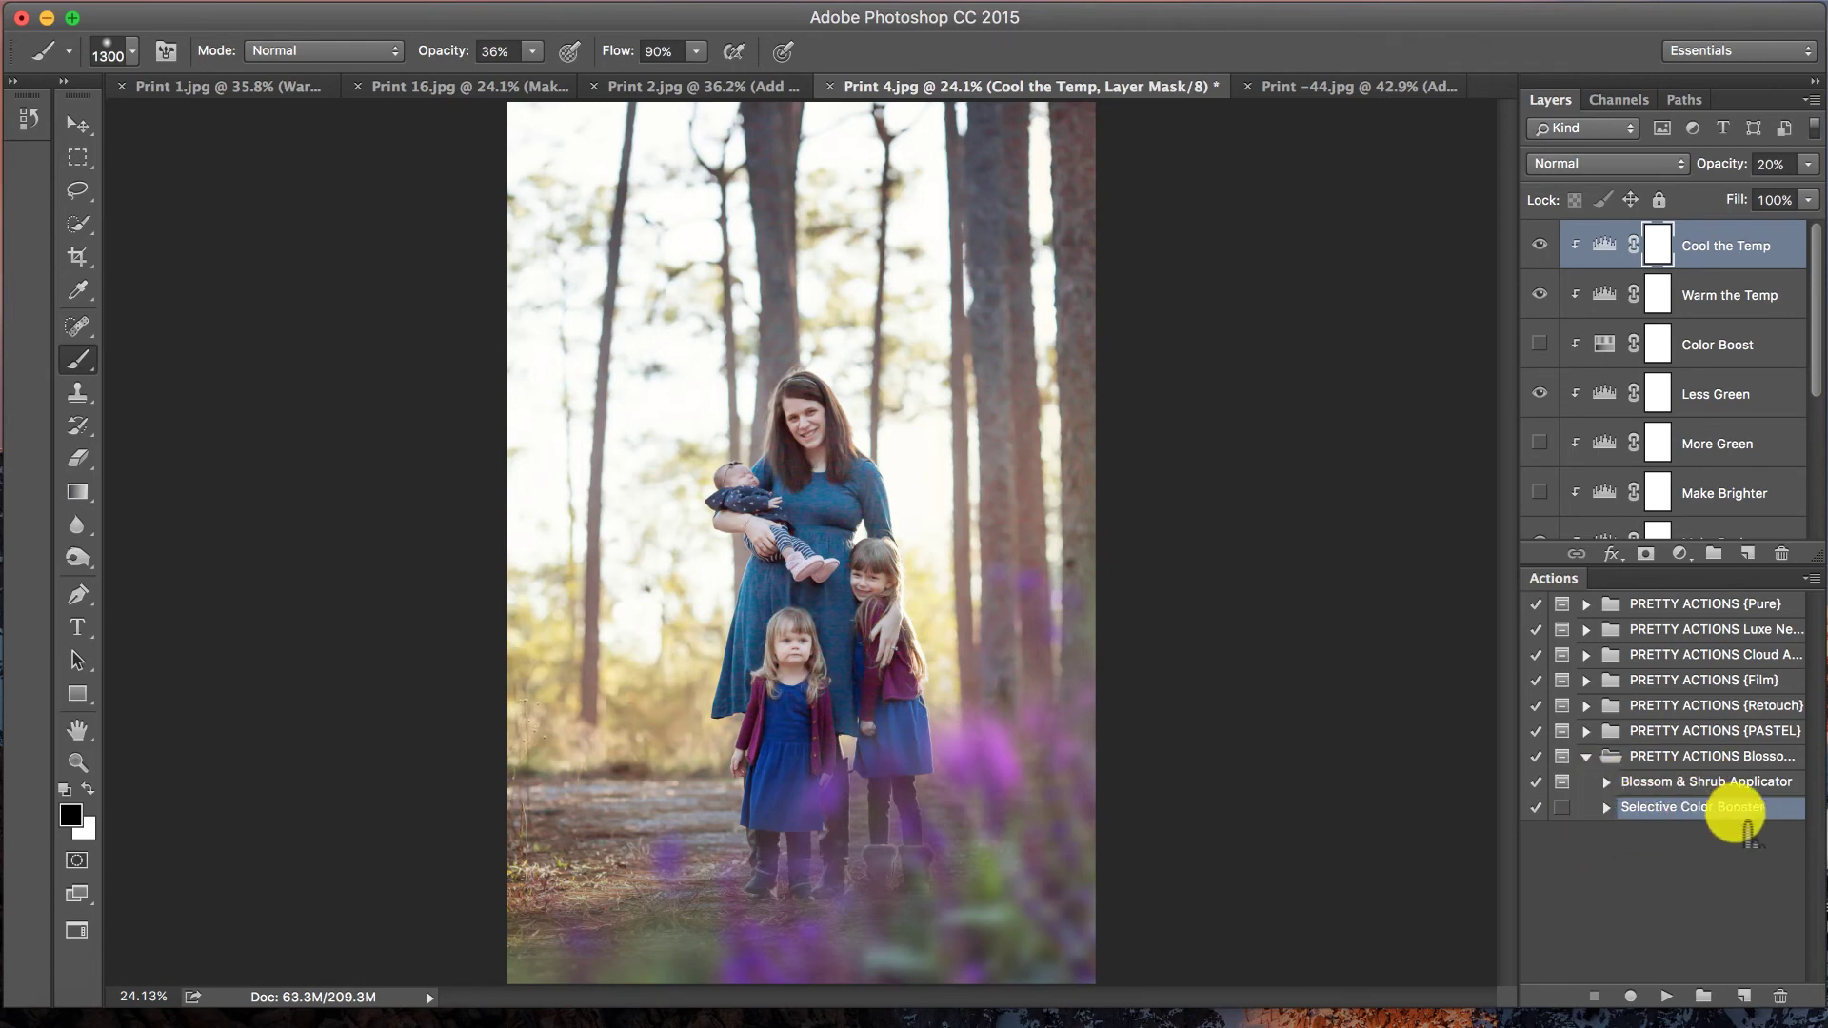
left_click(1668, 996)
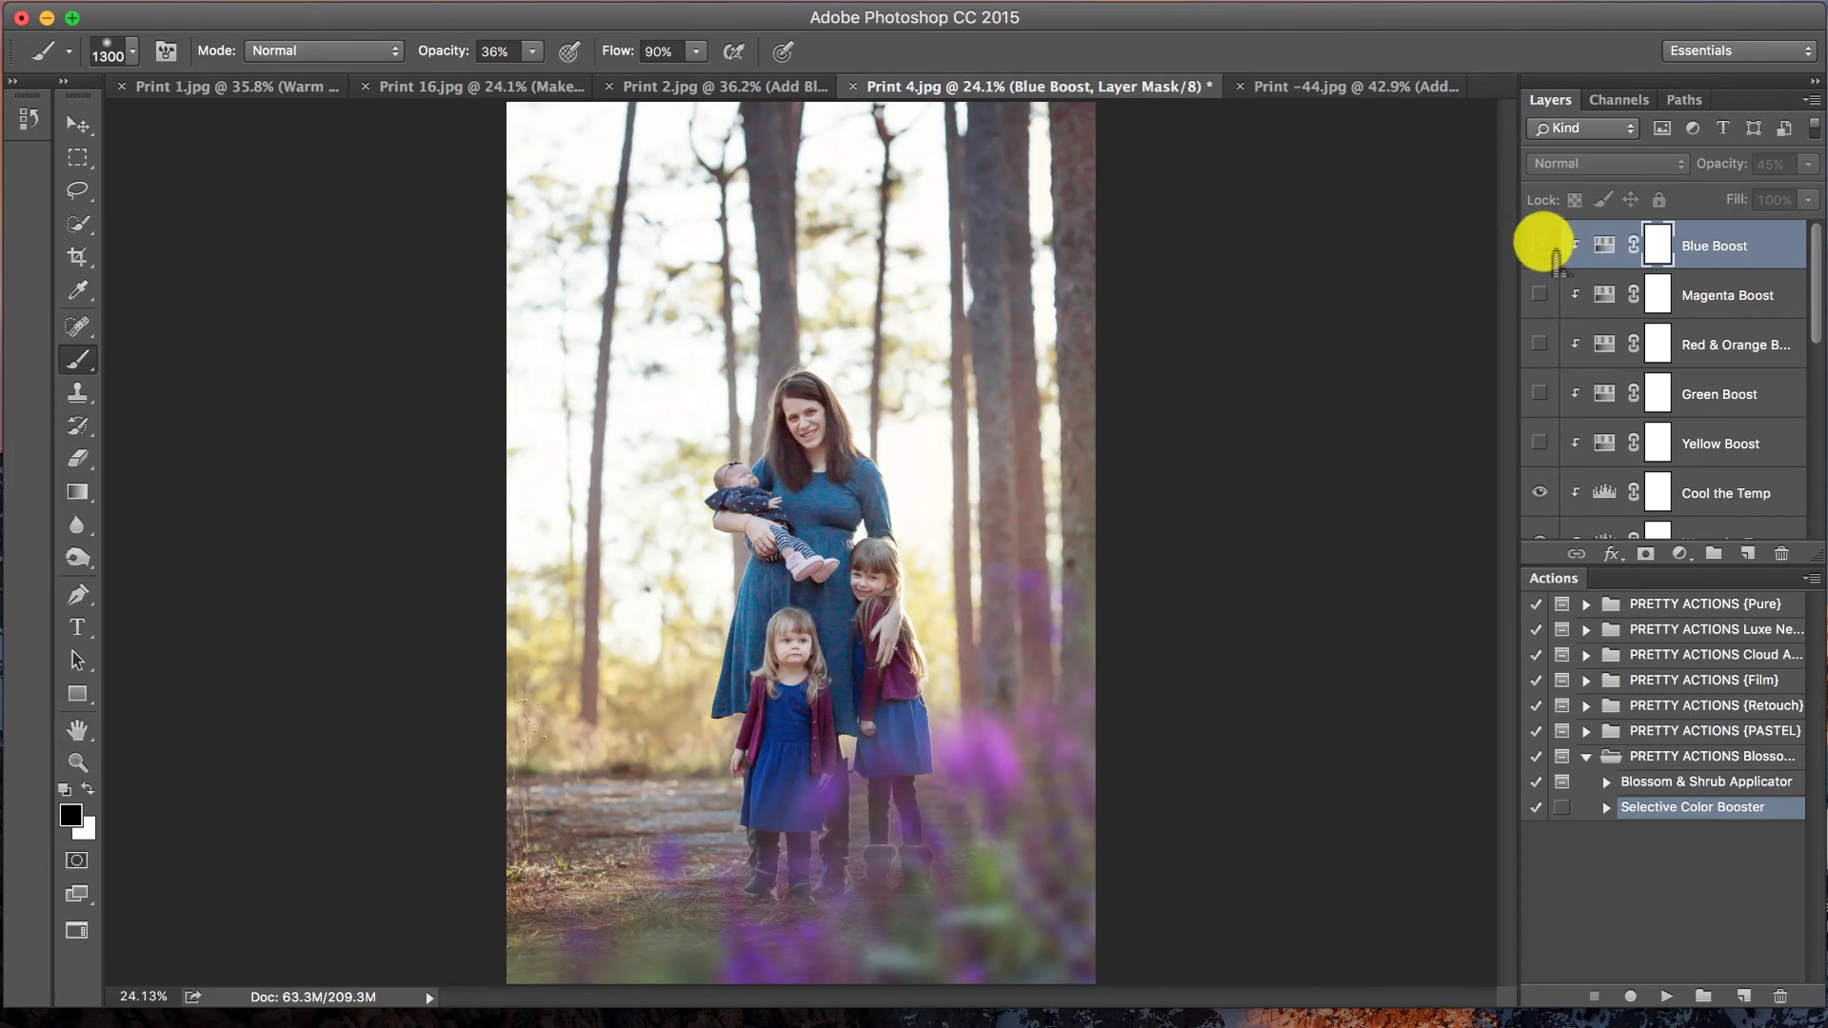
- Preview Blue Boost and turn it back off, and turn on Magenta Boost with its opacity reduced to 3%
left_click(1539, 246)
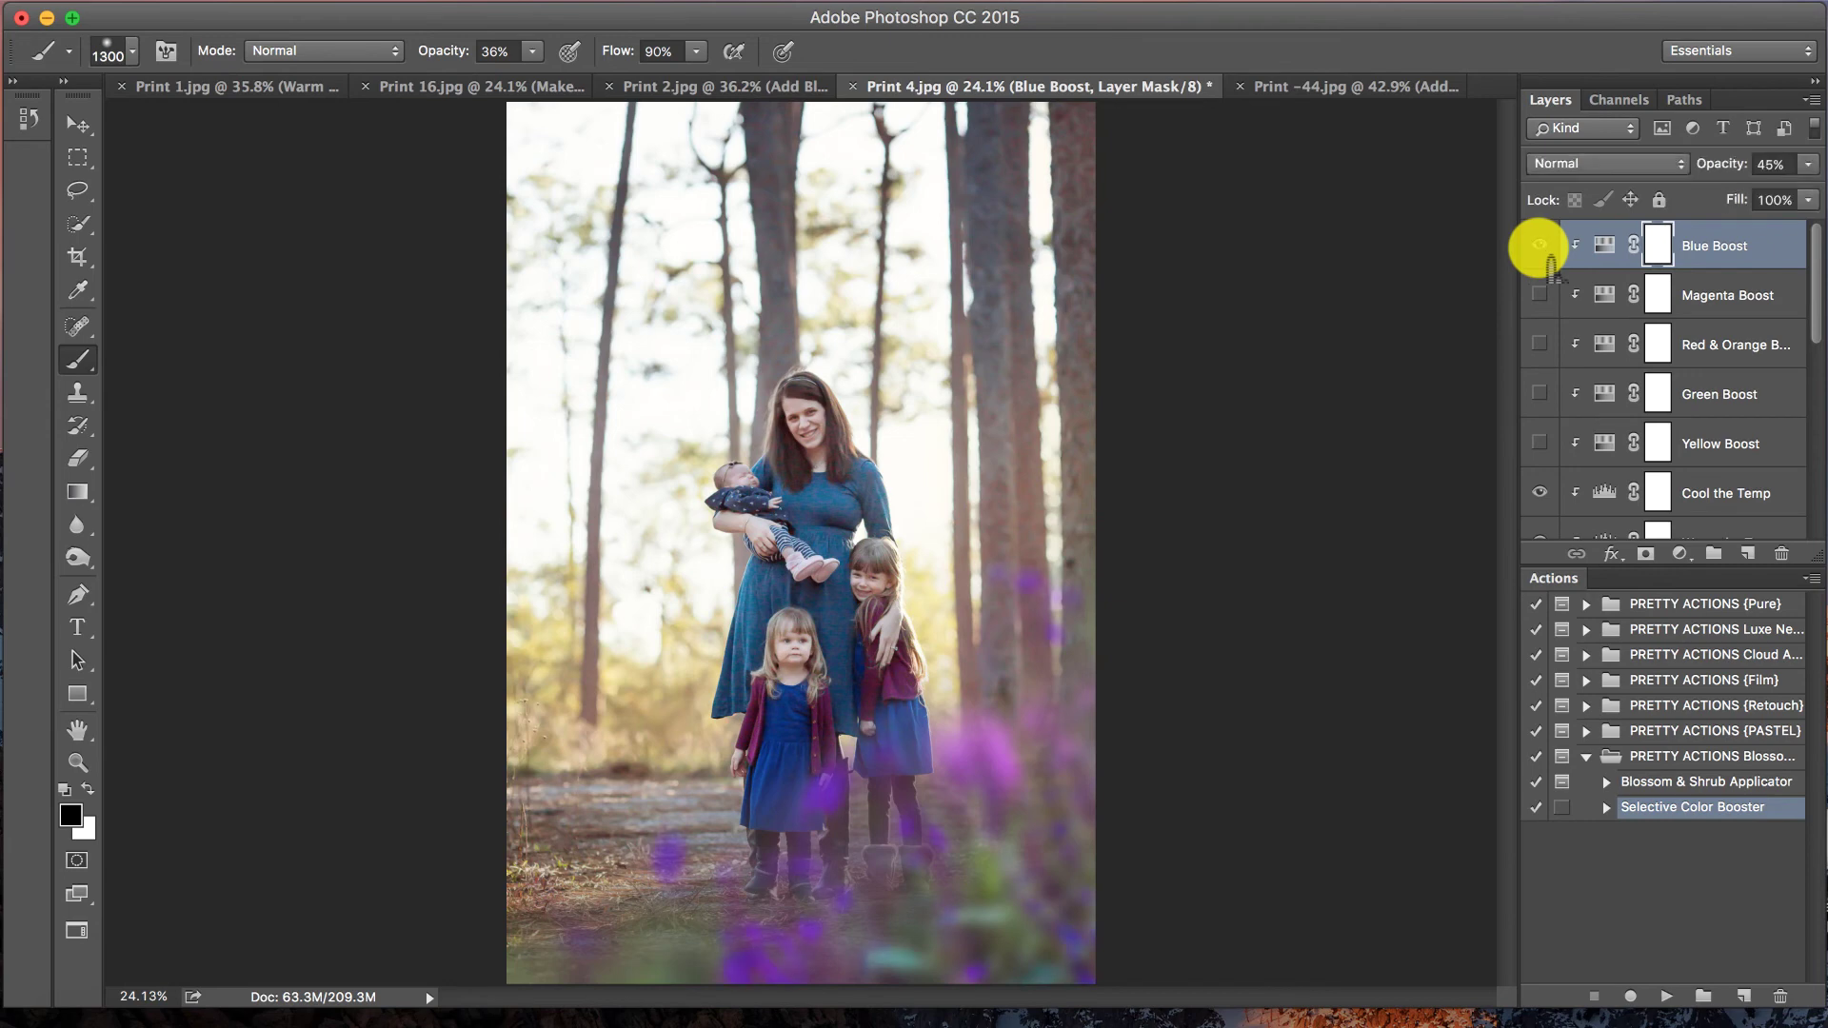
left_click(1540, 246)
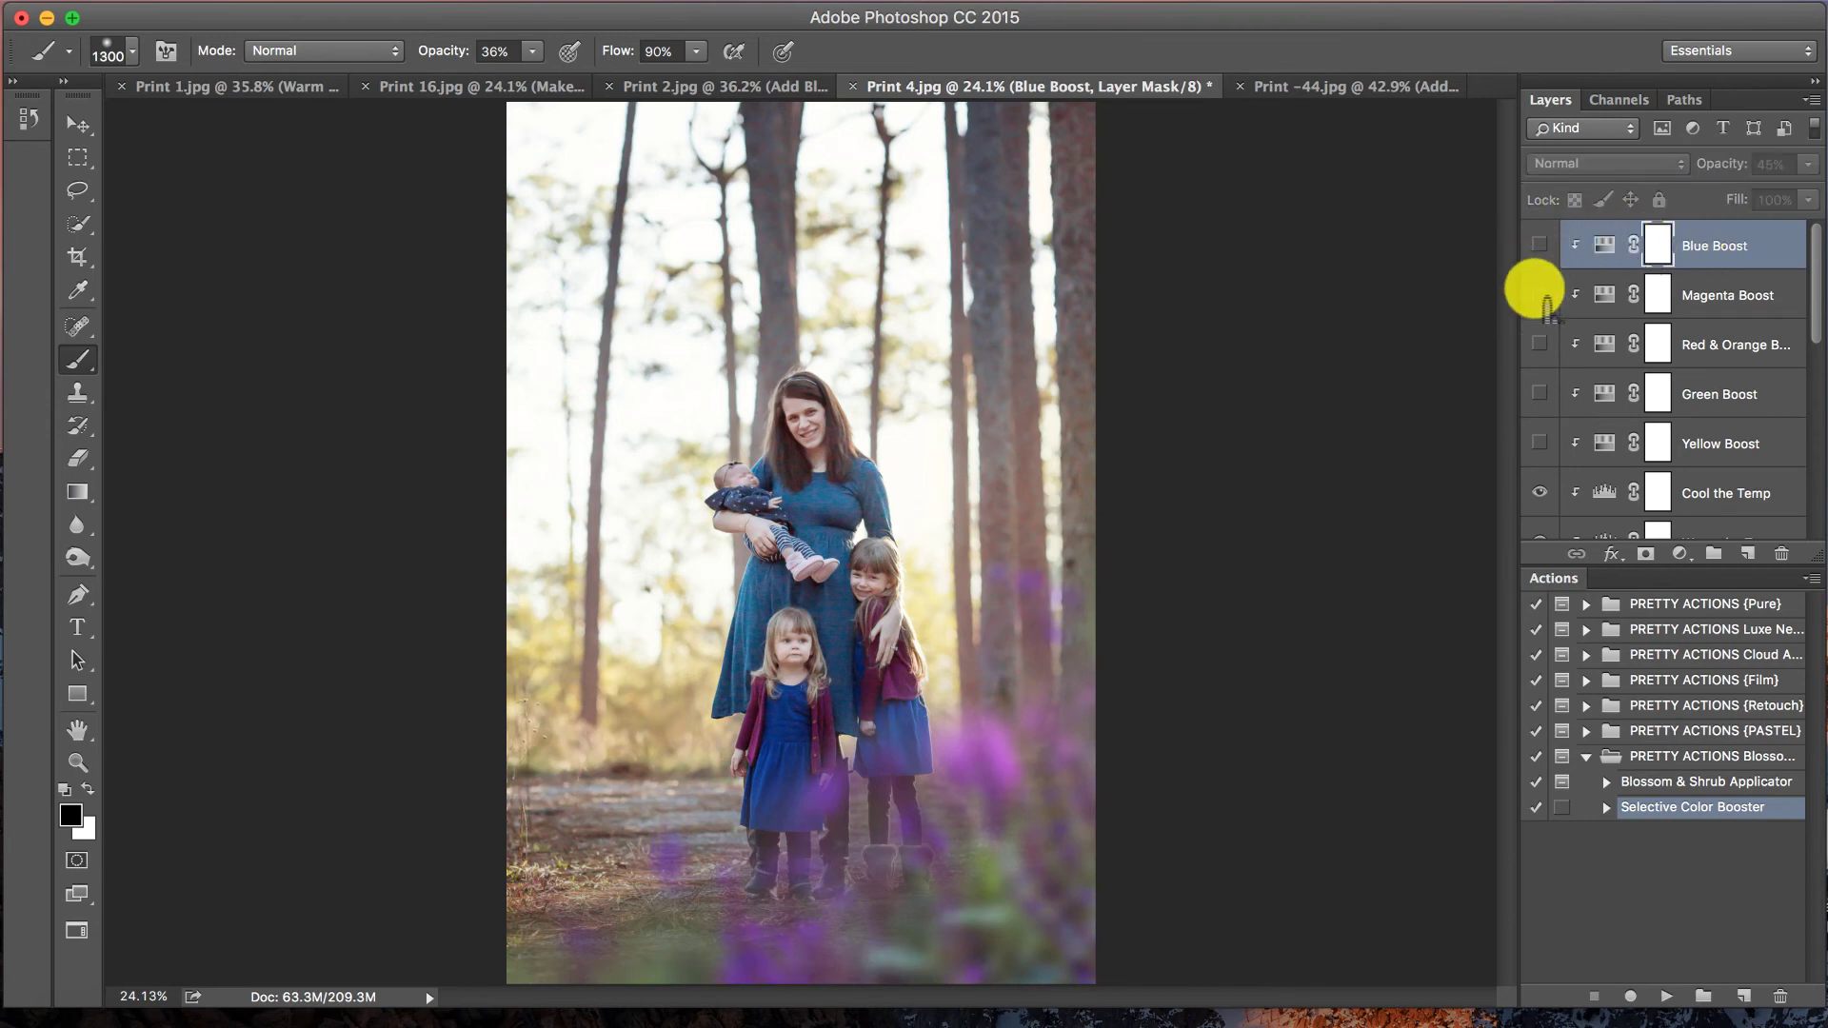
left_click(1540, 295)
left_click(1744, 294)
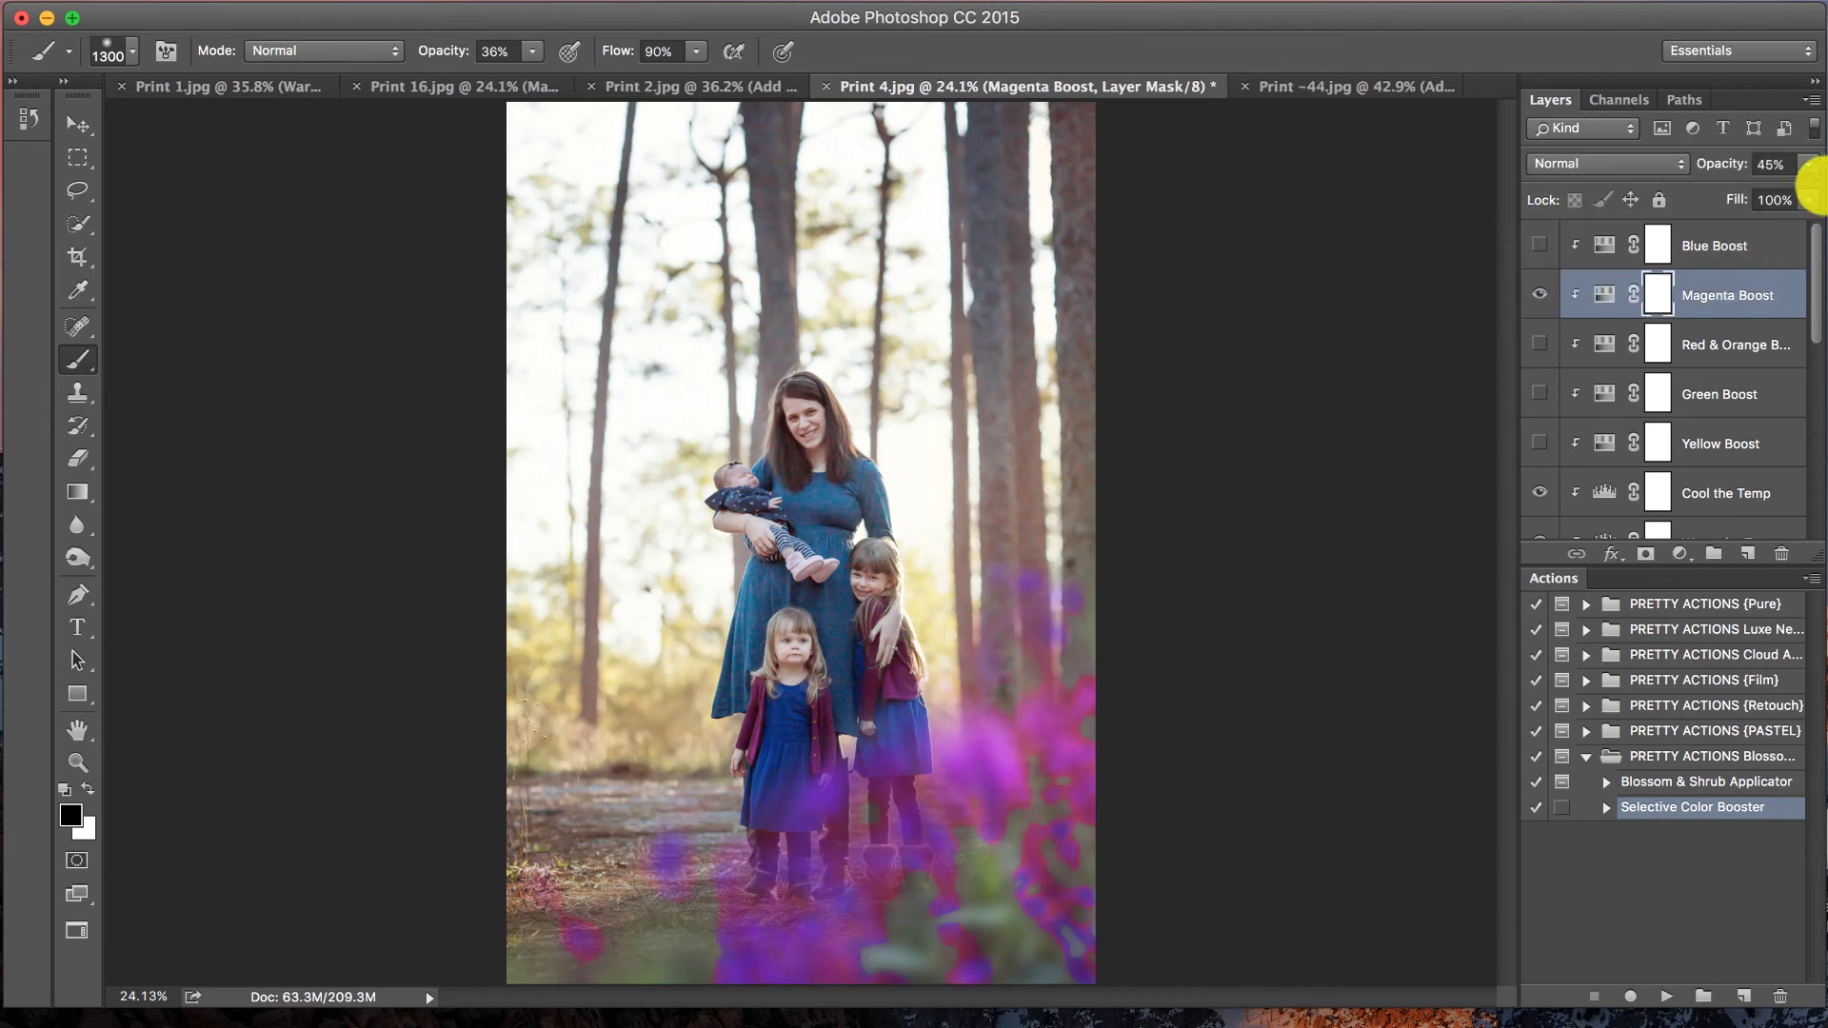
left_click(1806, 164)
left_click_drag(1734, 191, 1691, 190)
left_click(1718, 294)
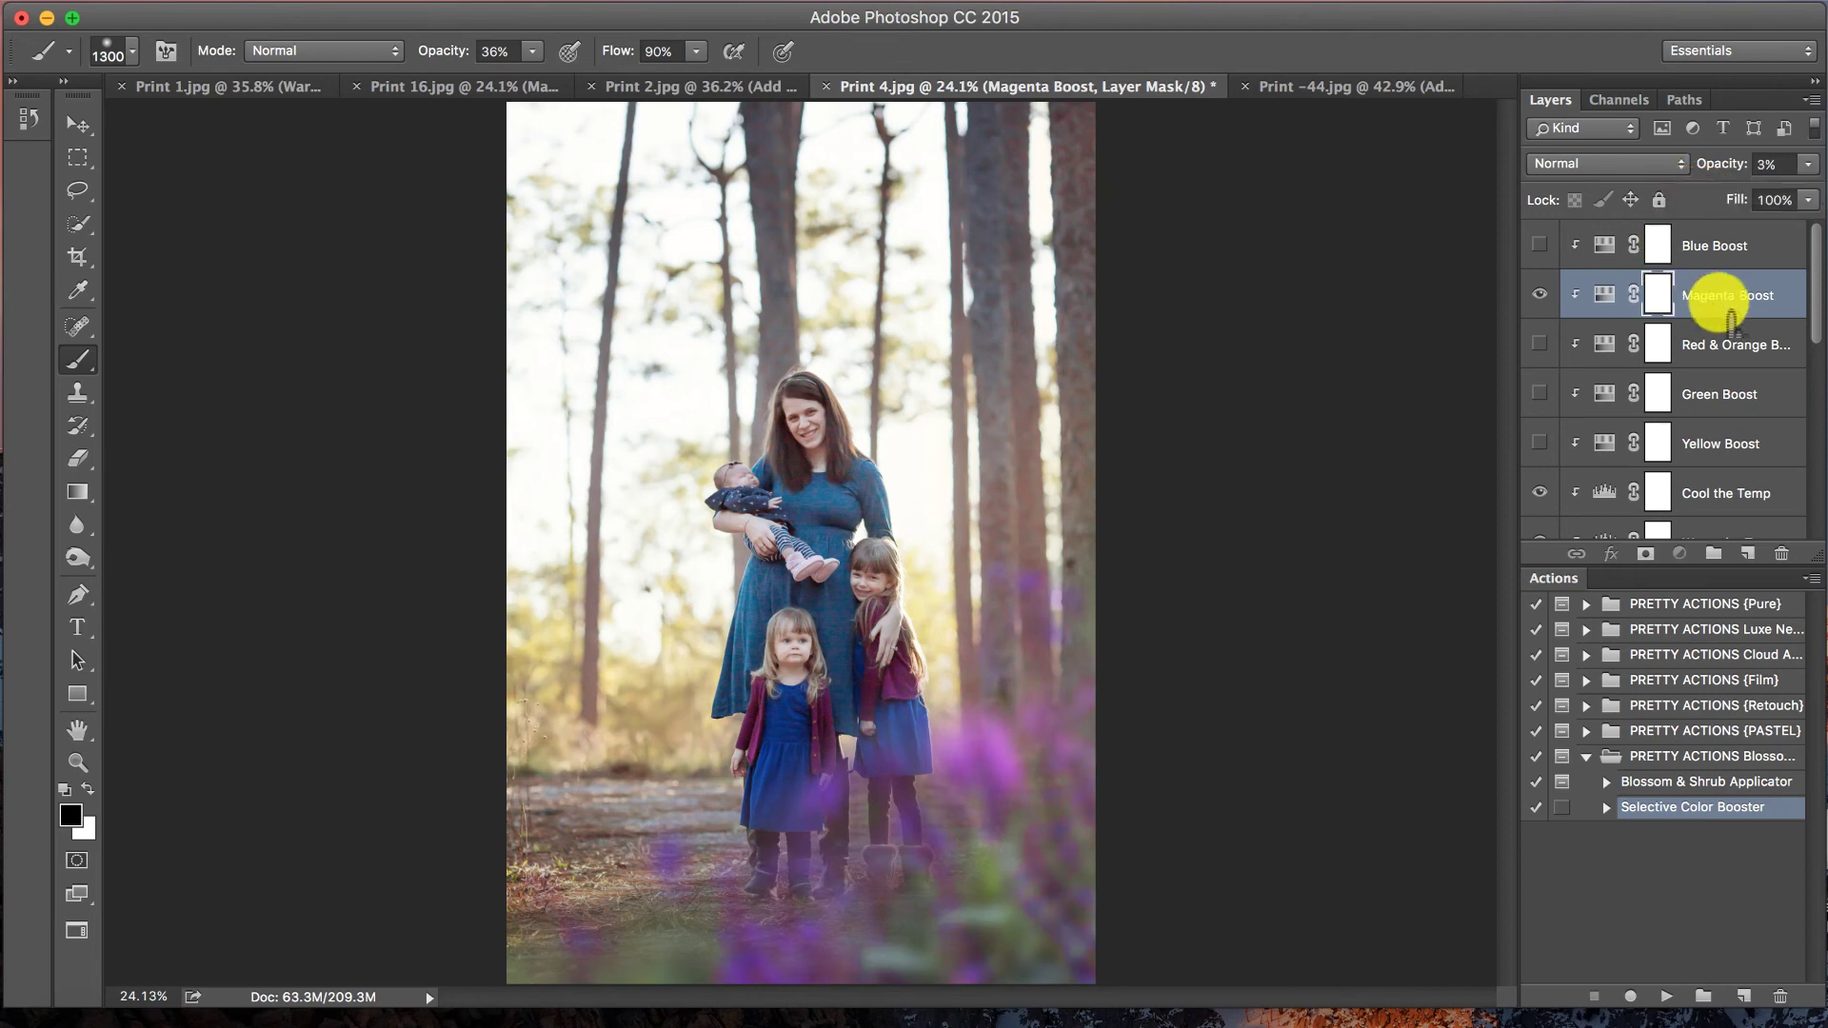
- Turn off the Magenta Boost layer in Print 4.jpg and switch to the Print -44.jpg document
left_click(1539, 294)
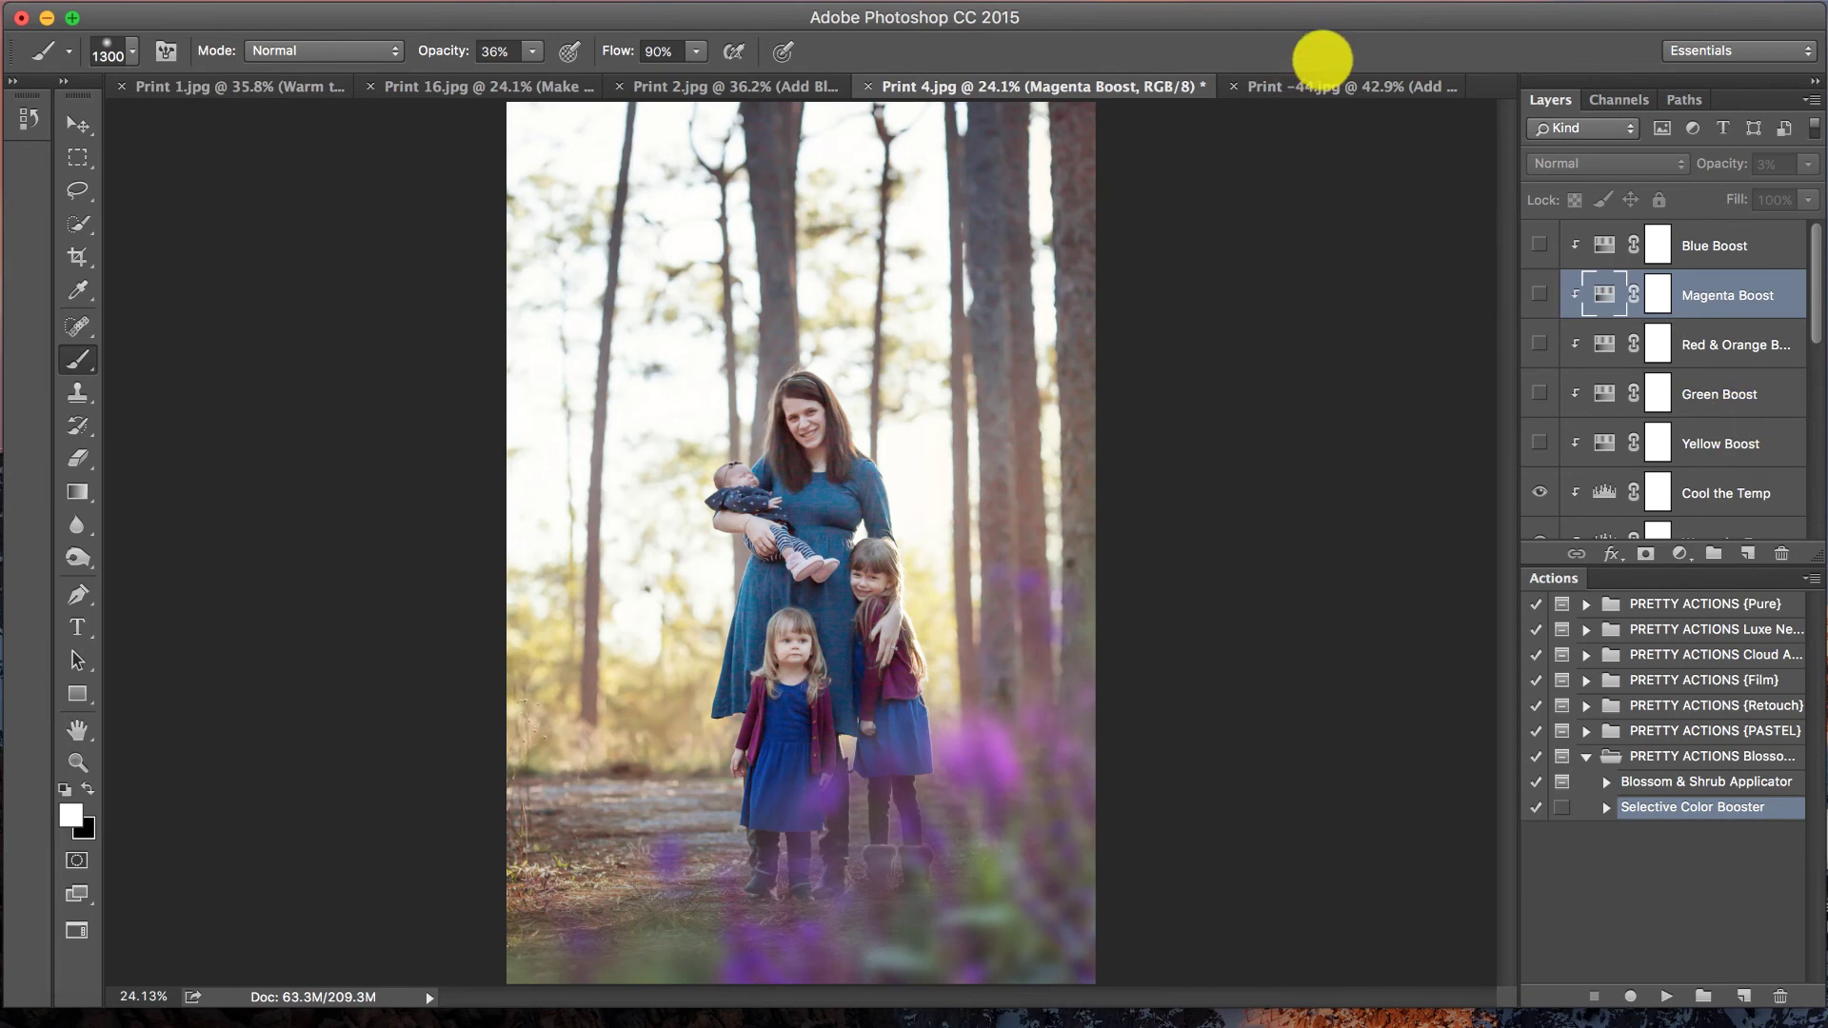
left_click(1323, 86)
- Compare the photo with and without the Blossom Overlay, and delete the overlay with all its adjustment layers, leaving only the Background
scroll(1704, 419, "up", 3)
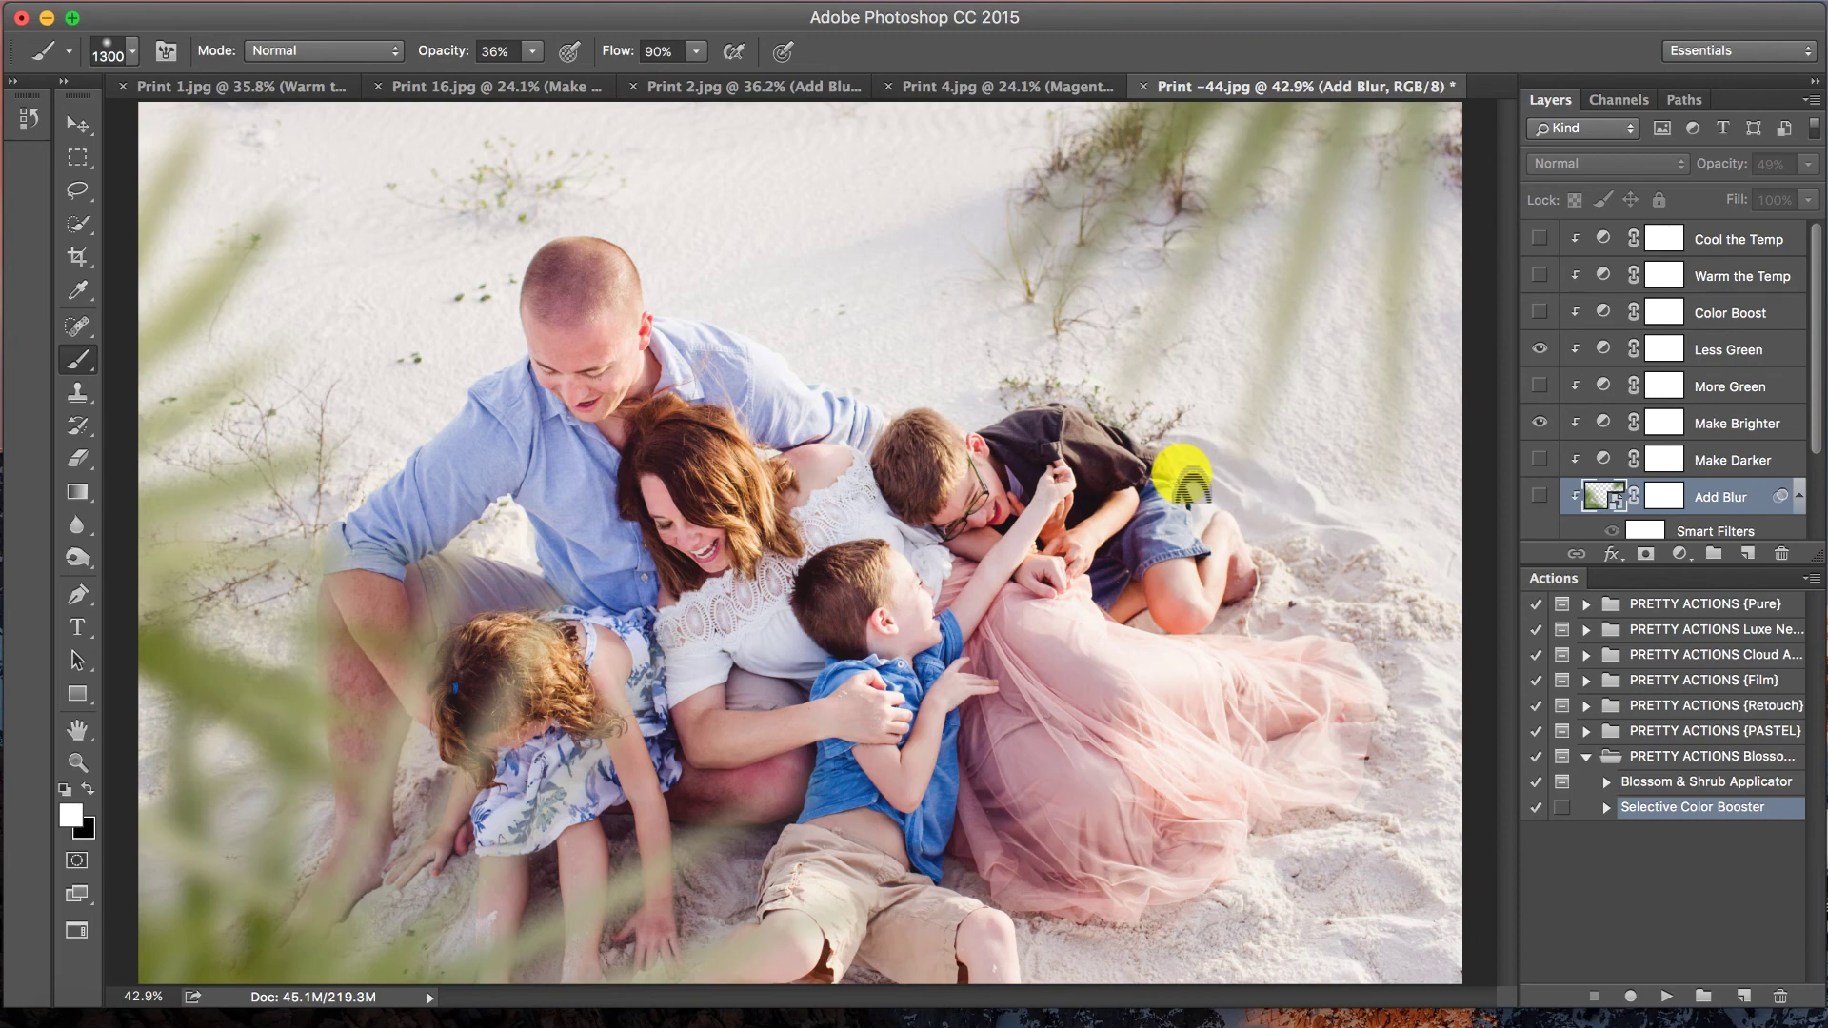
scroll(1726, 318, "down", 3)
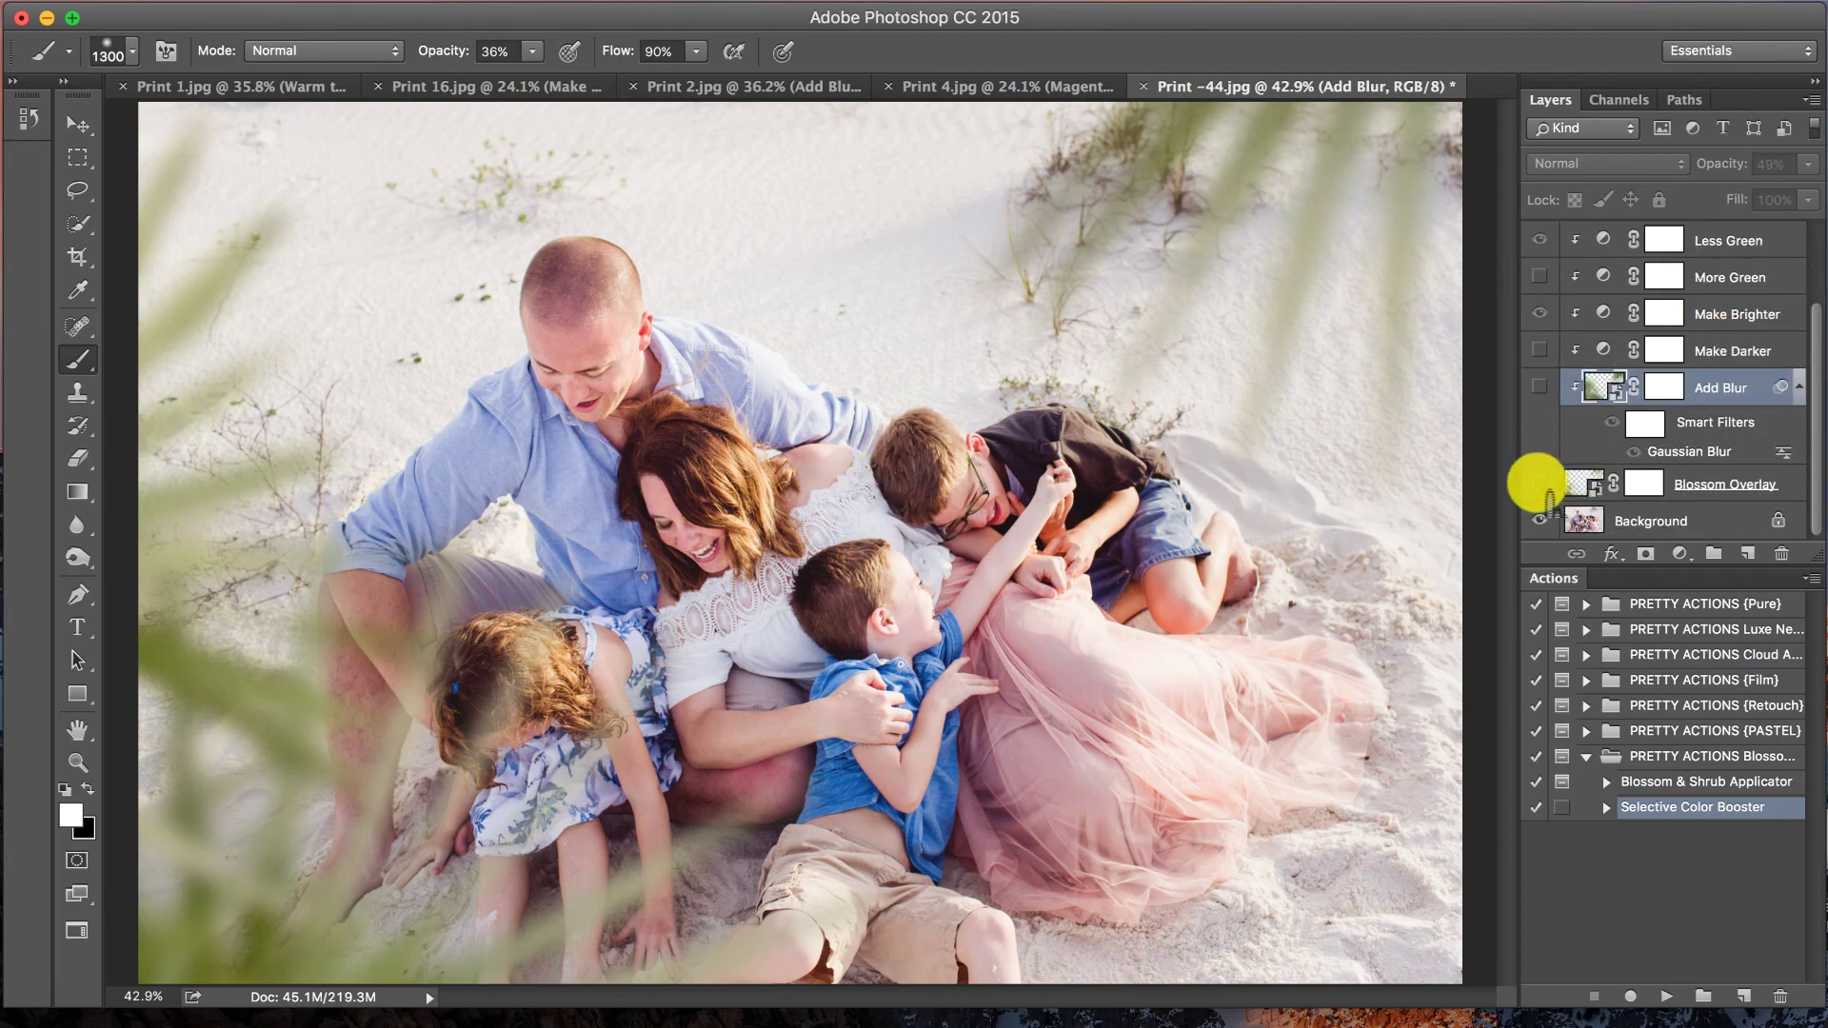
left_click(1539, 484)
left_click(1538, 483)
left_click(1726, 501)
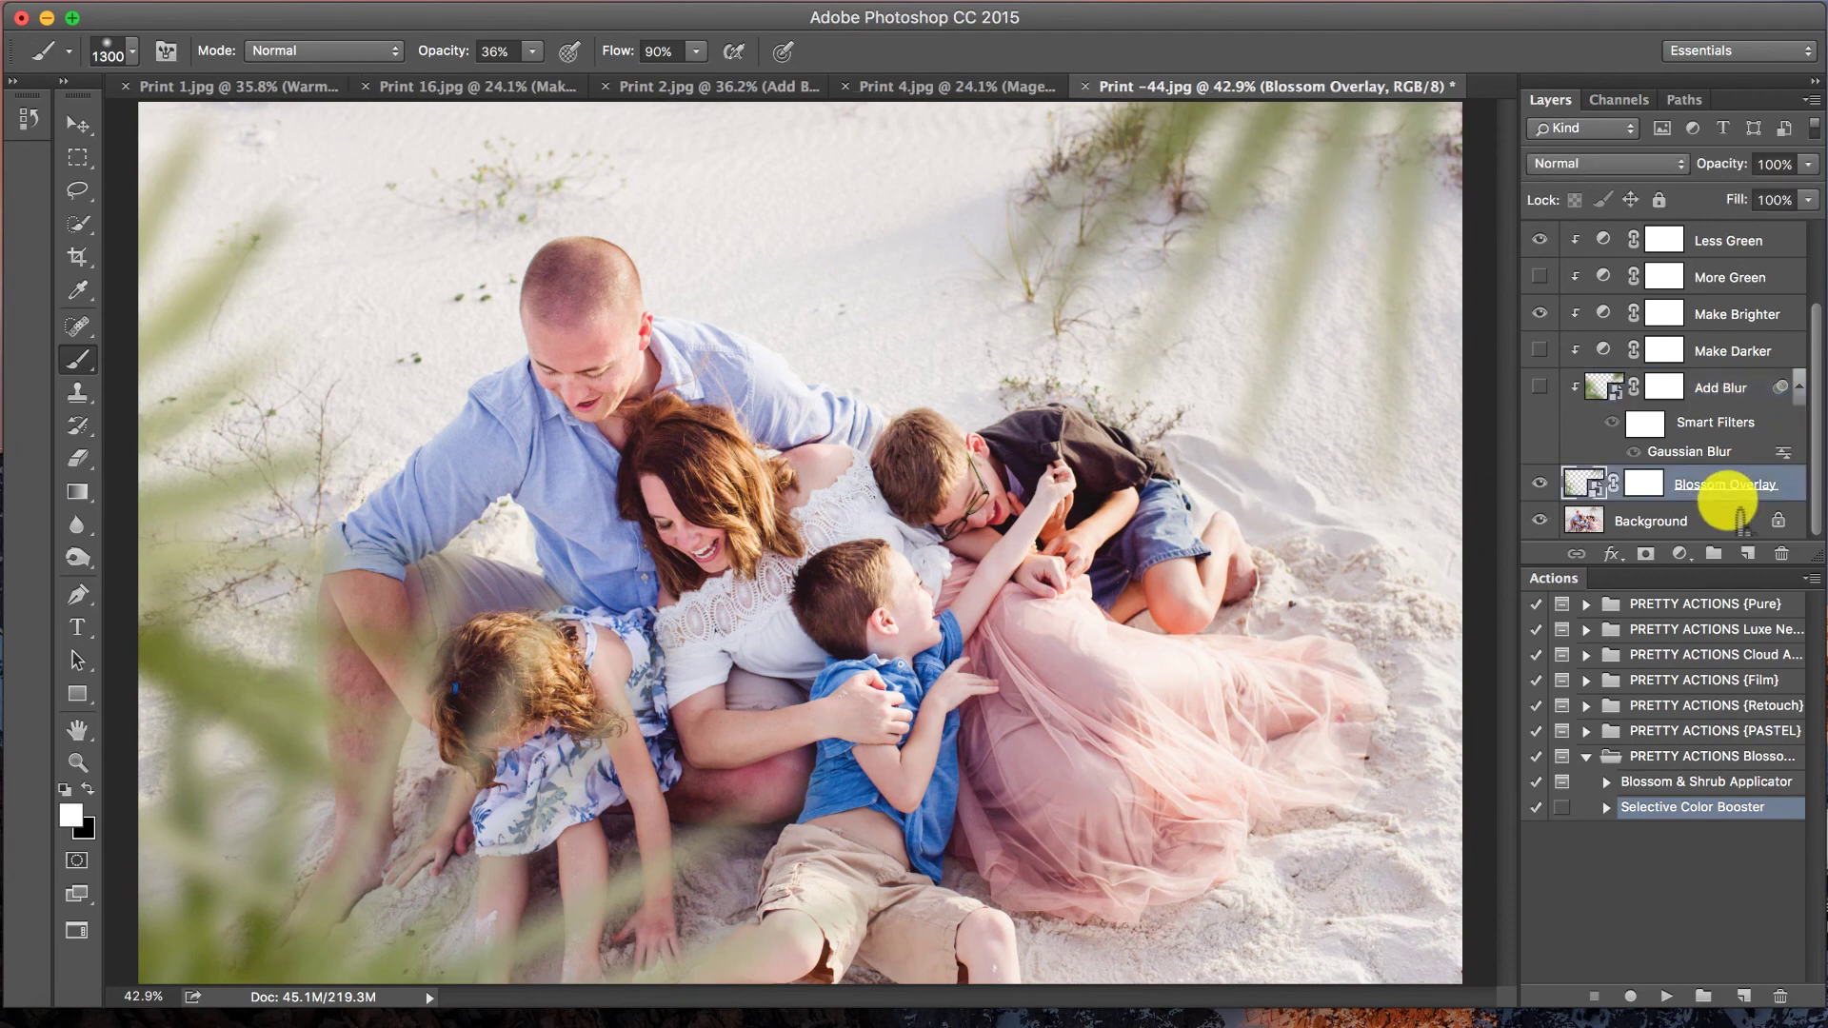
scroll(1726, 486, "up", 3)
left_click(1726, 240, "shift")
left_click_drag(1754, 420, 1780, 550)
- Run the Blossom & Shrub Applicator action and place the Lush Greenery 10 overlay on the photo
left_click(1675, 782)
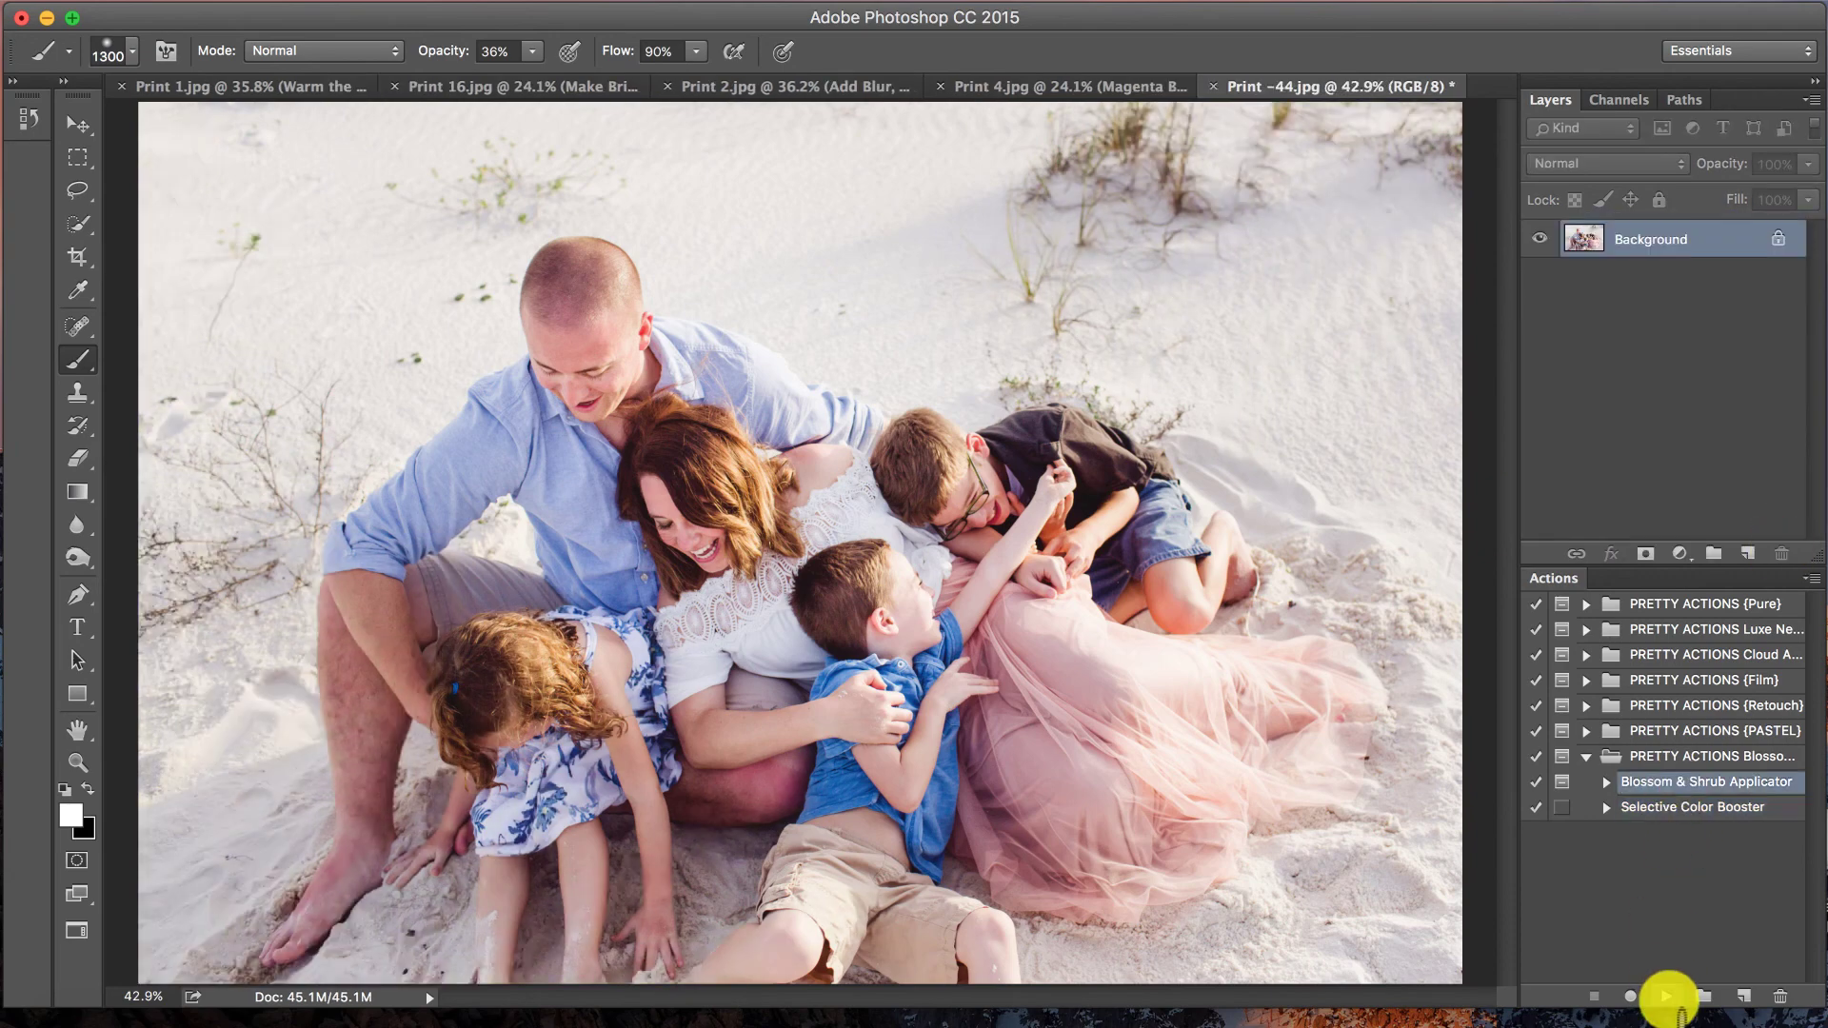
left_click(1666, 996)
left_click(1093, 385)
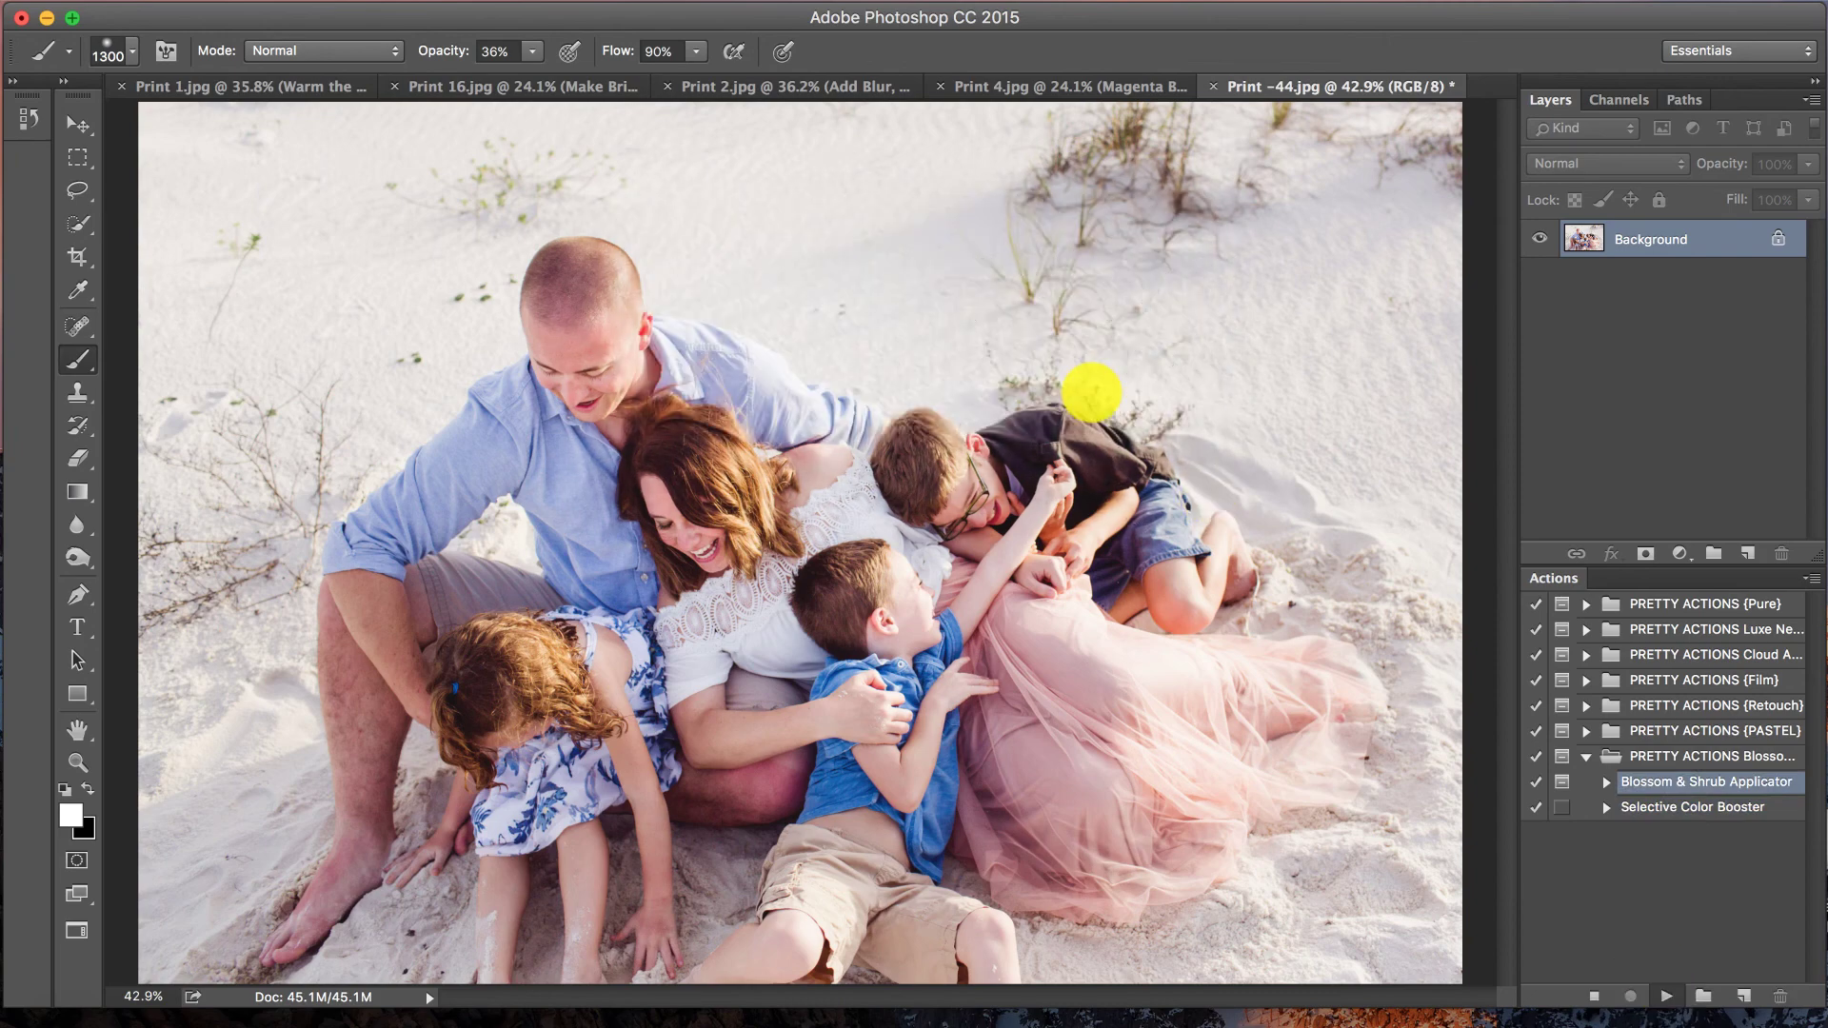
left_click(1060, 494)
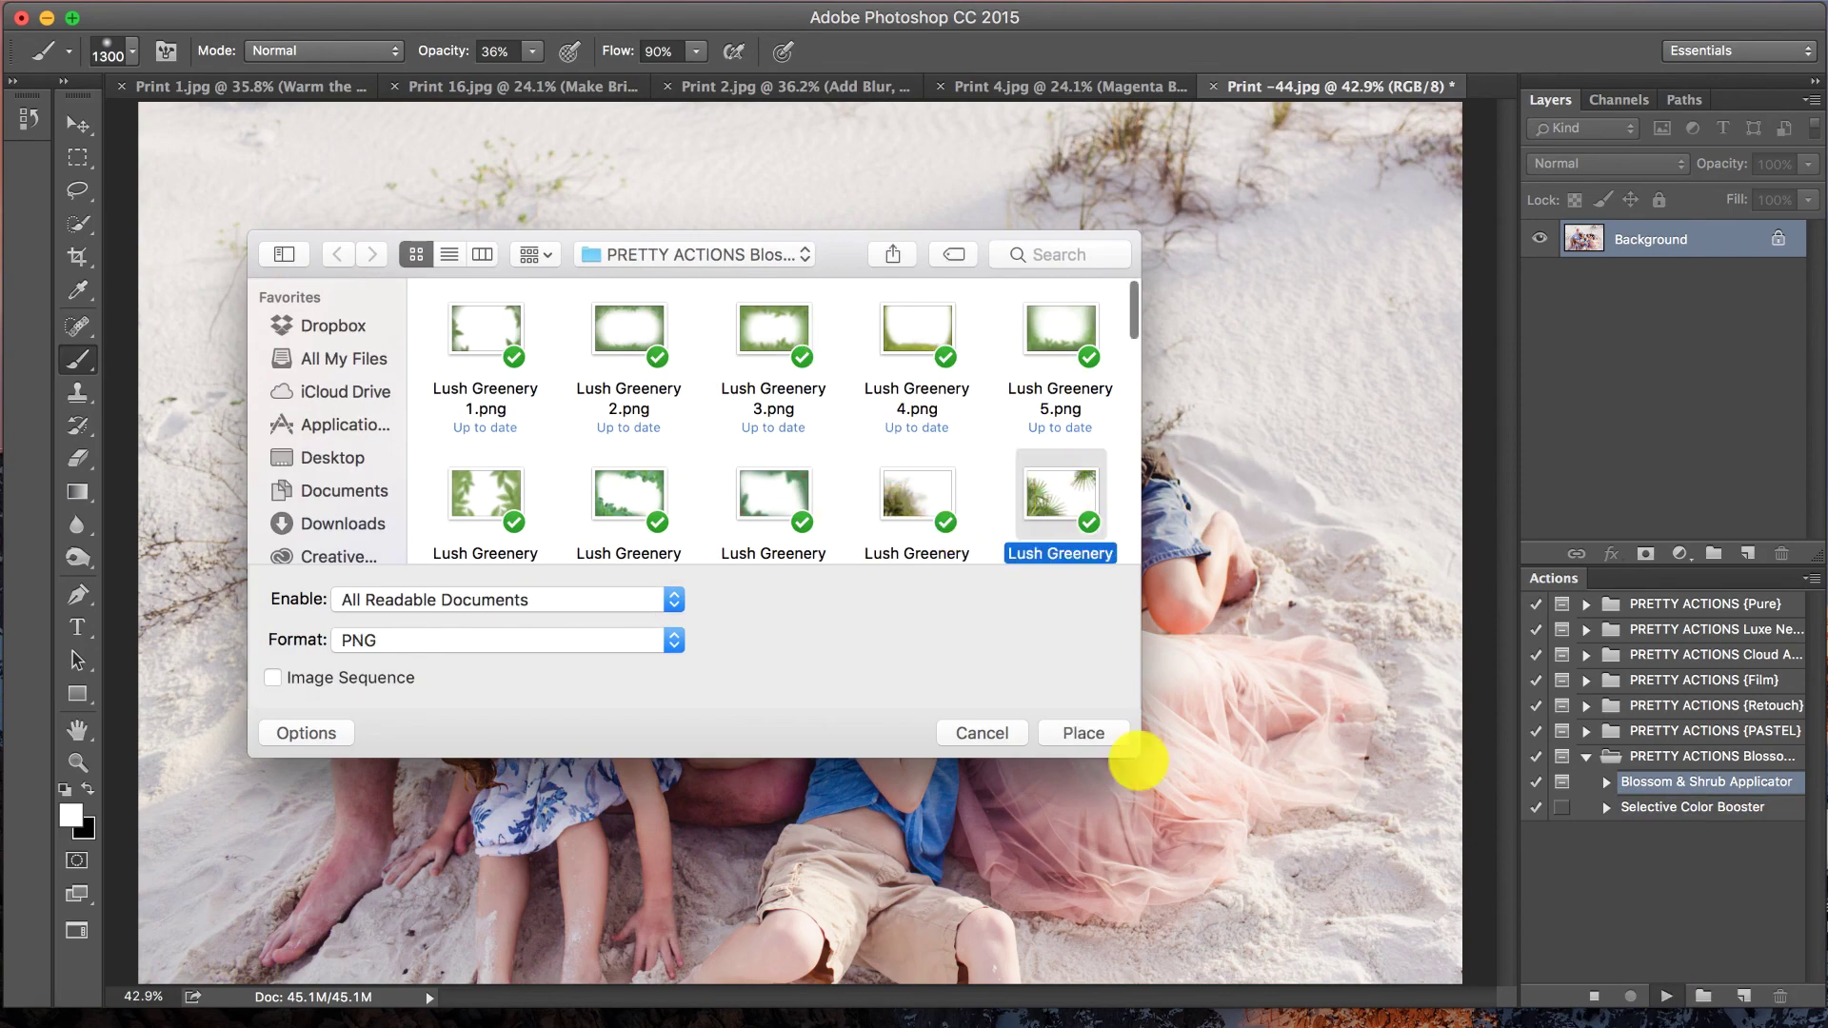
left_click(1083, 734)
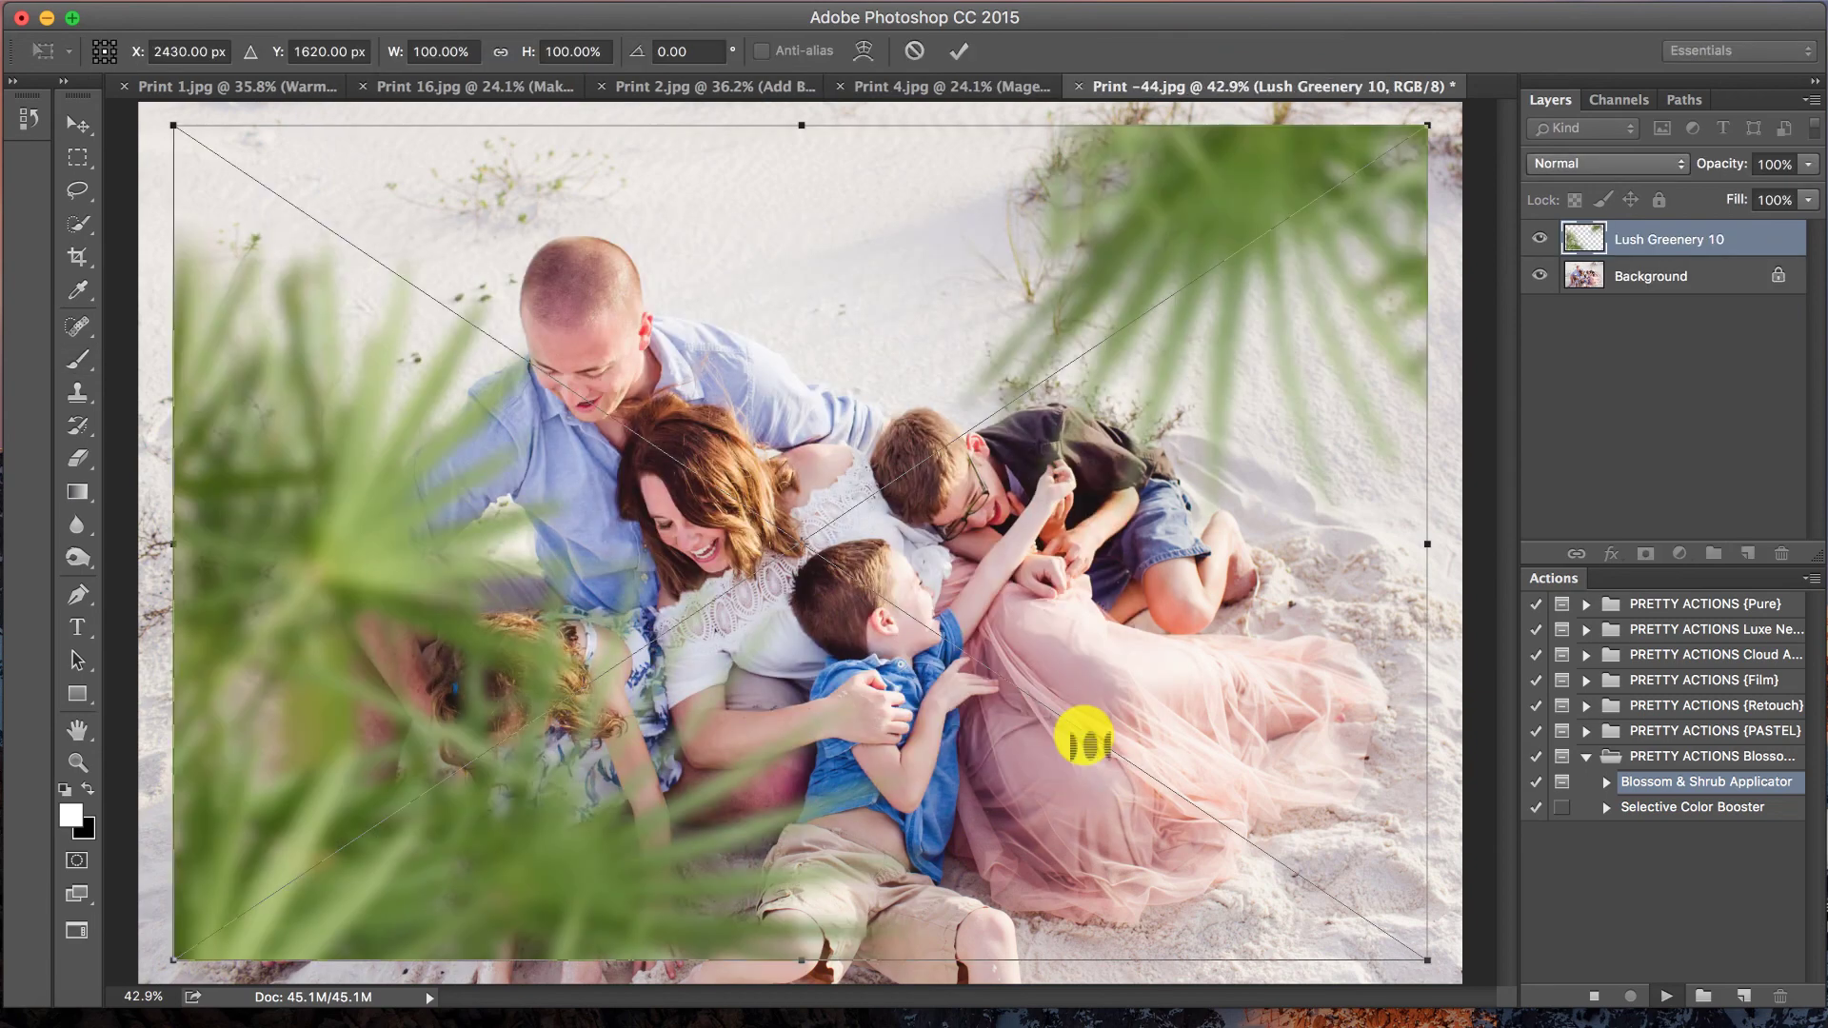
key("Return")
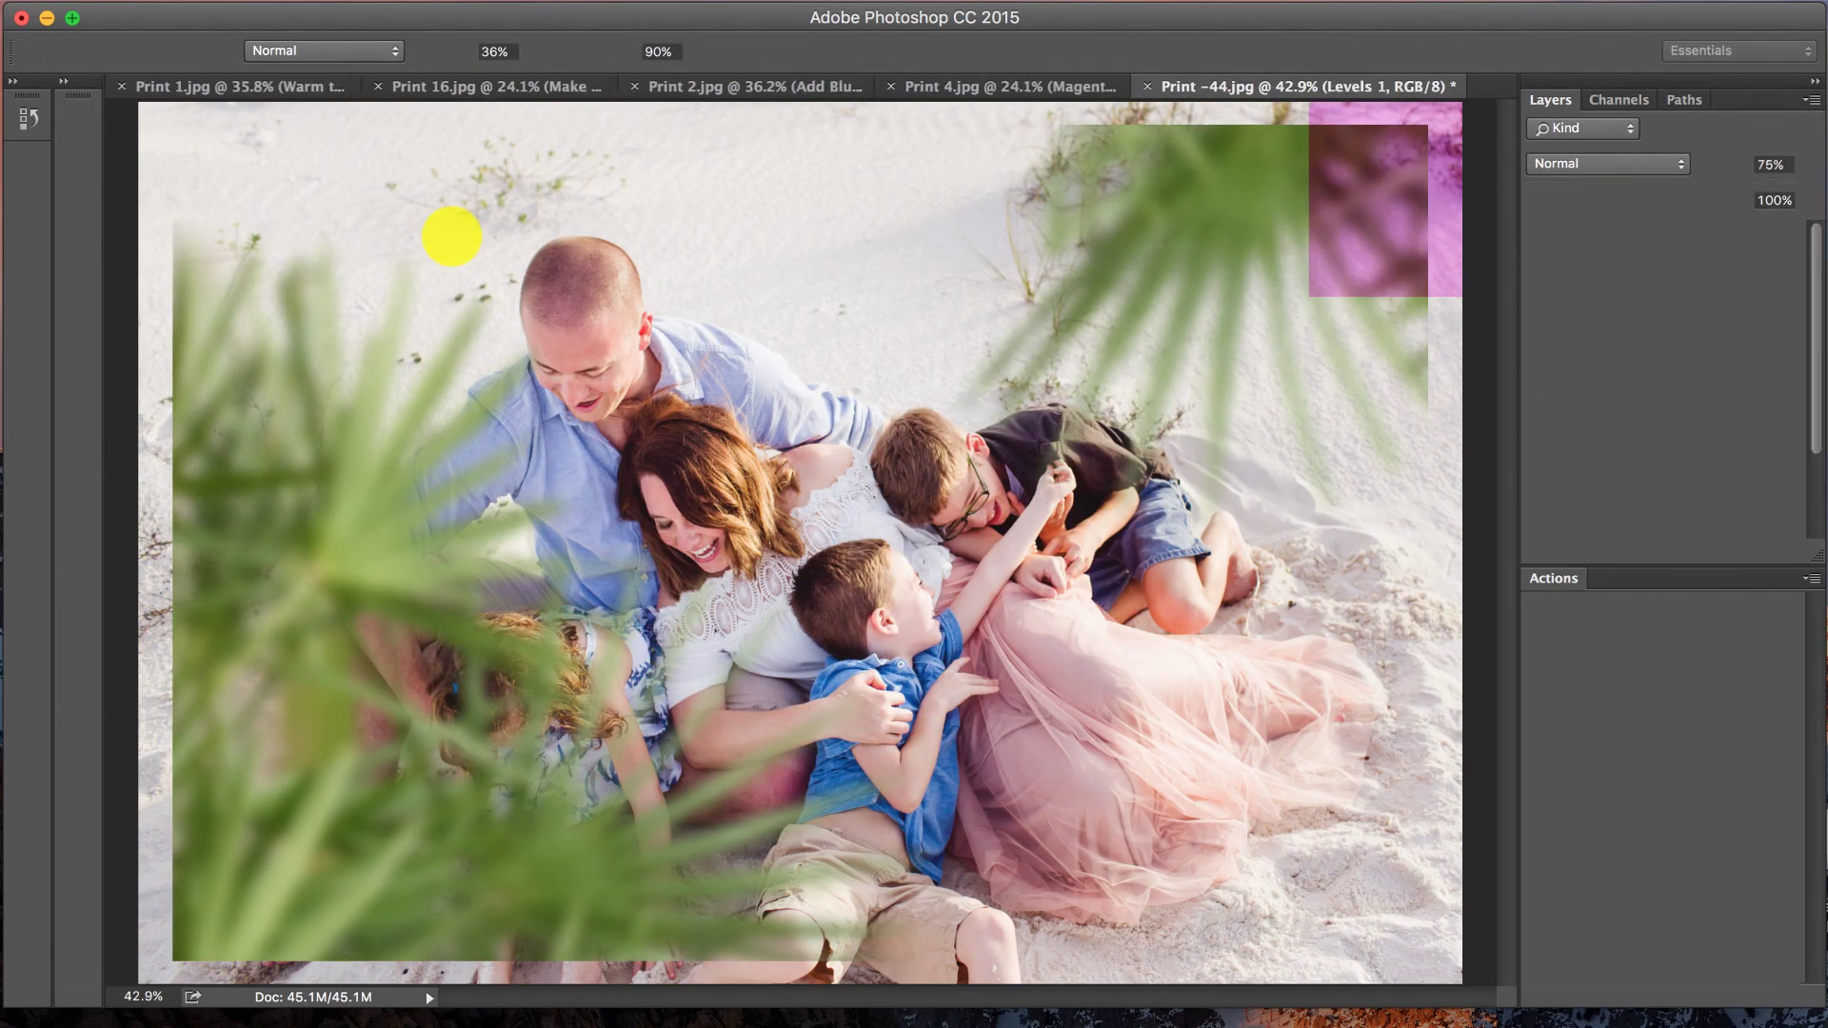
- Enlarge the Blossom Overlay layer to about 111% and move it so its fronds reach the photo's upper-right corner
left_click(75, 124)
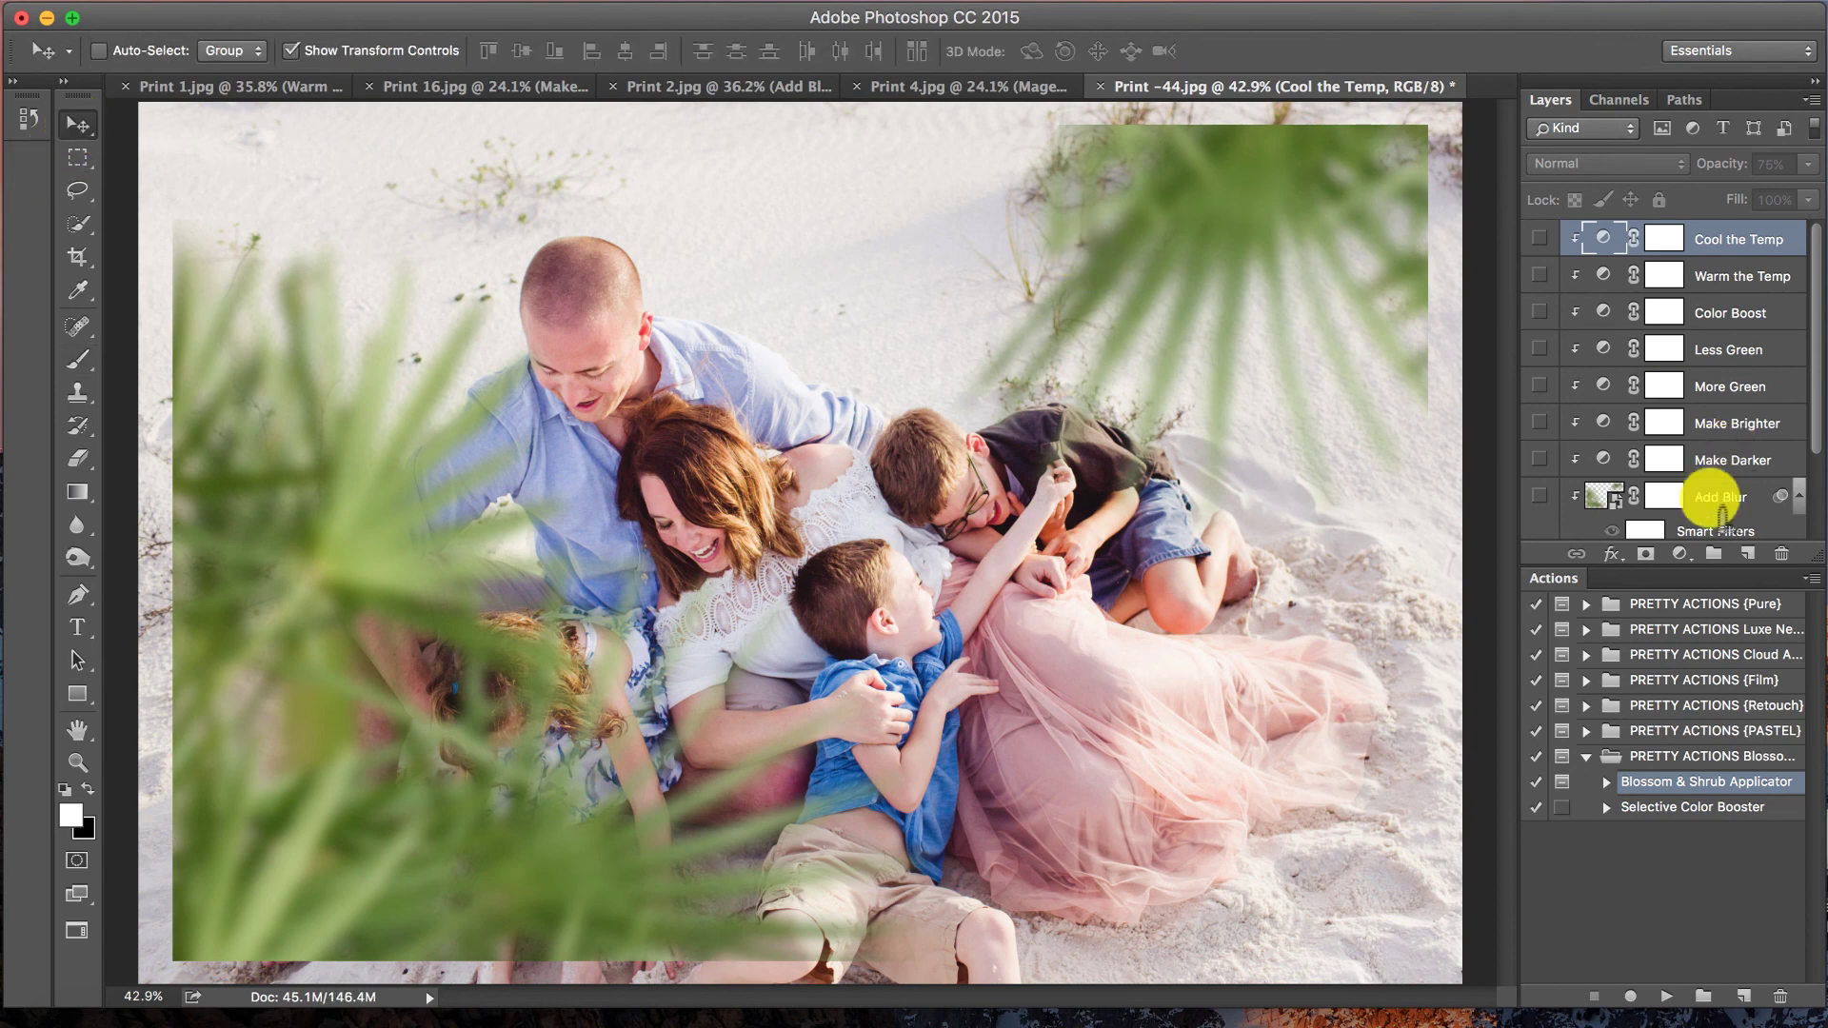
left_click(1714, 493)
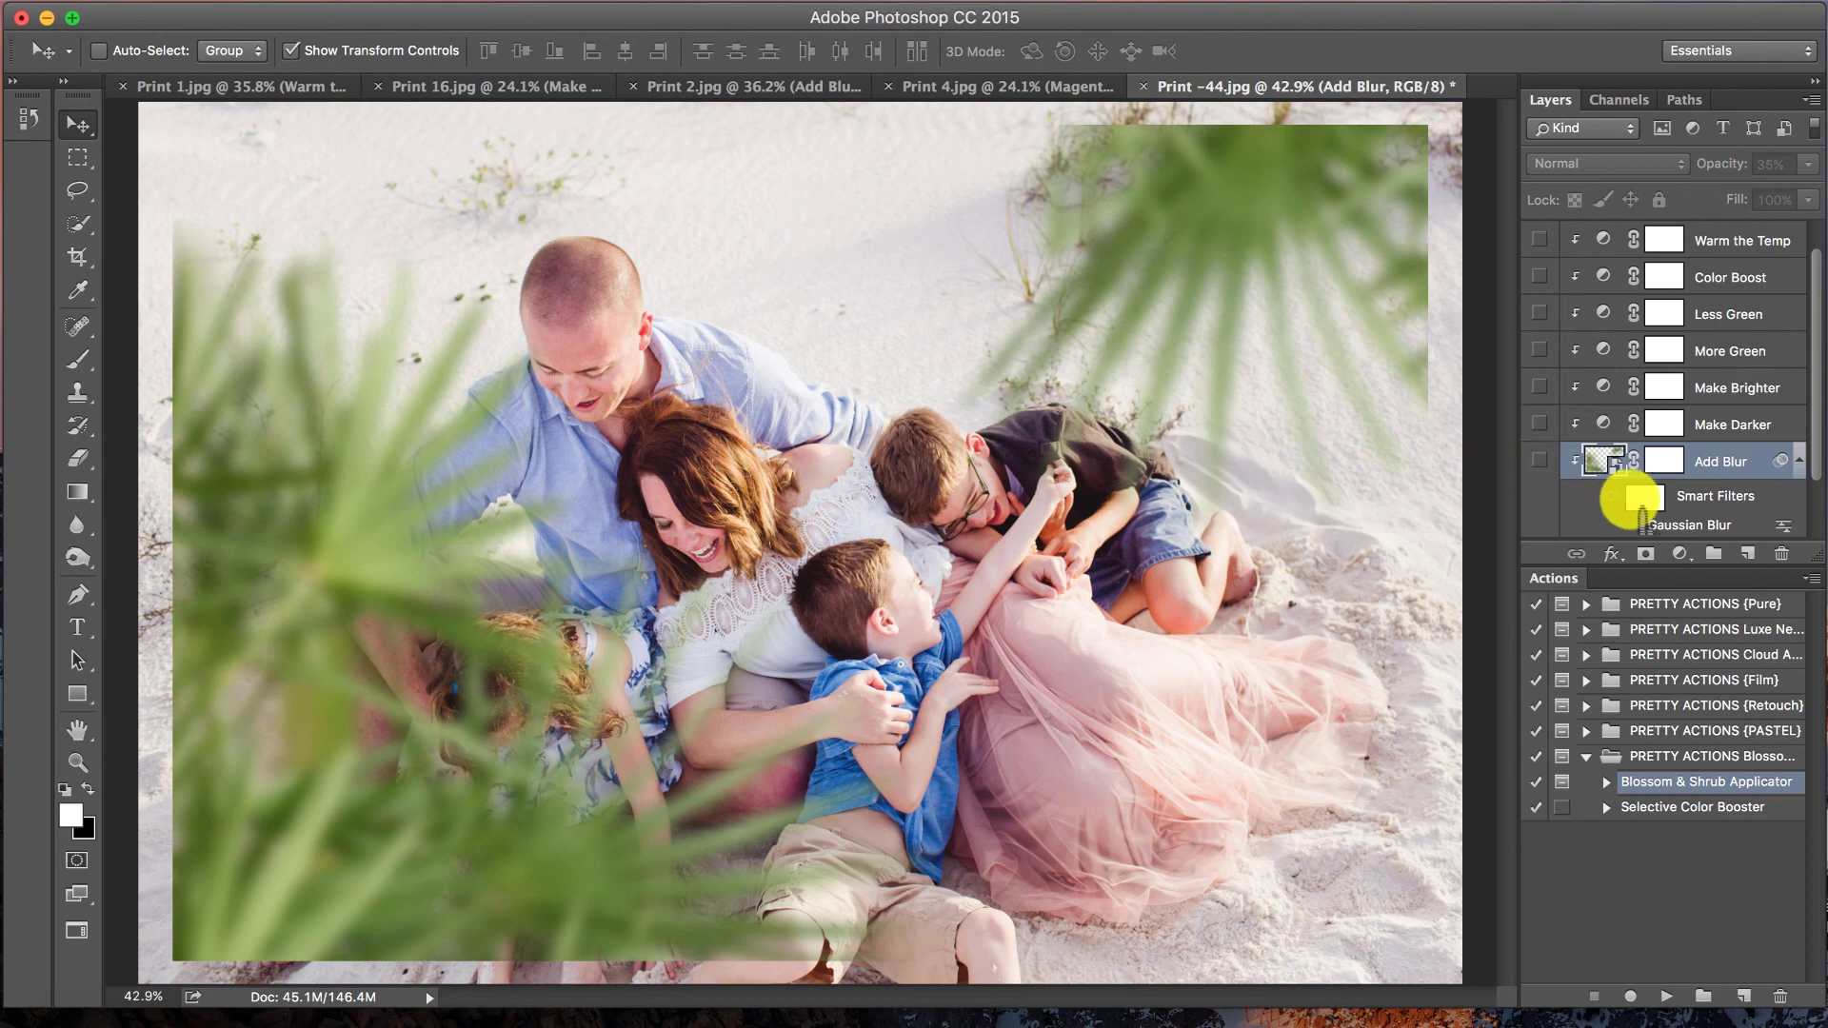
scroll(1701, 511, "down", 2)
left_click(1576, 484)
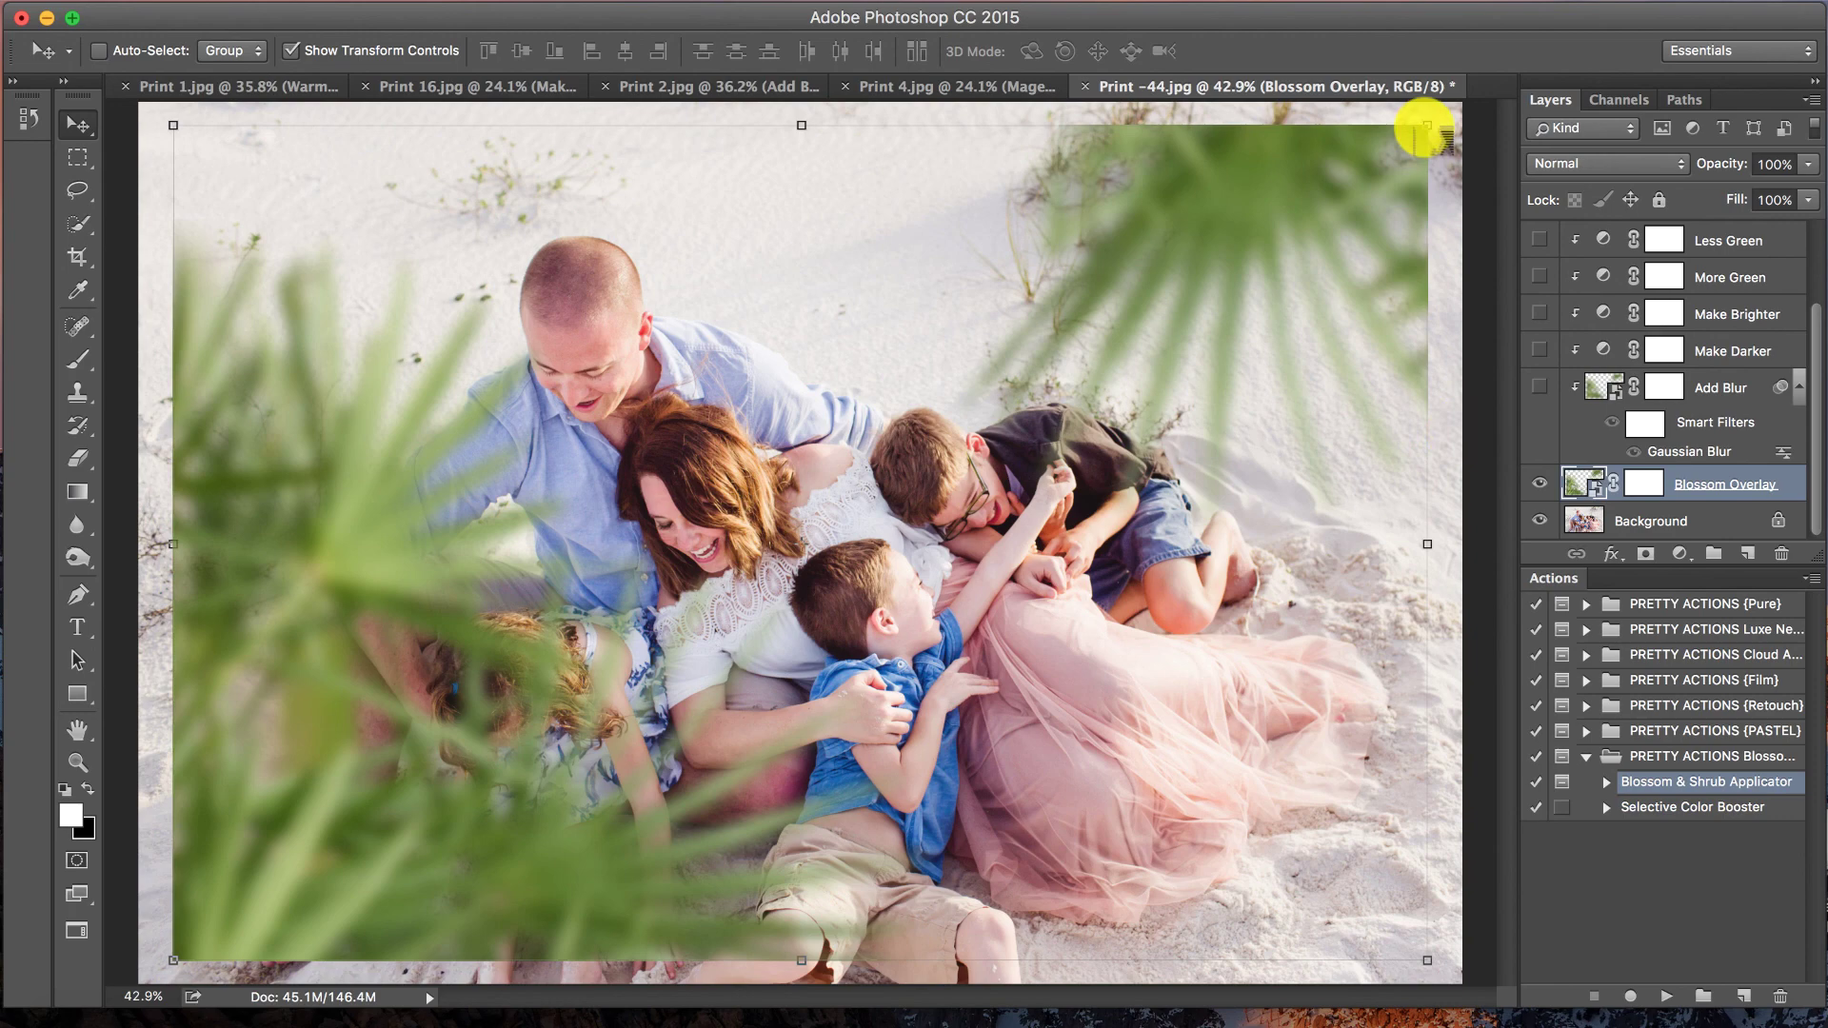
left_click_drag(1426, 125, 999, 510)
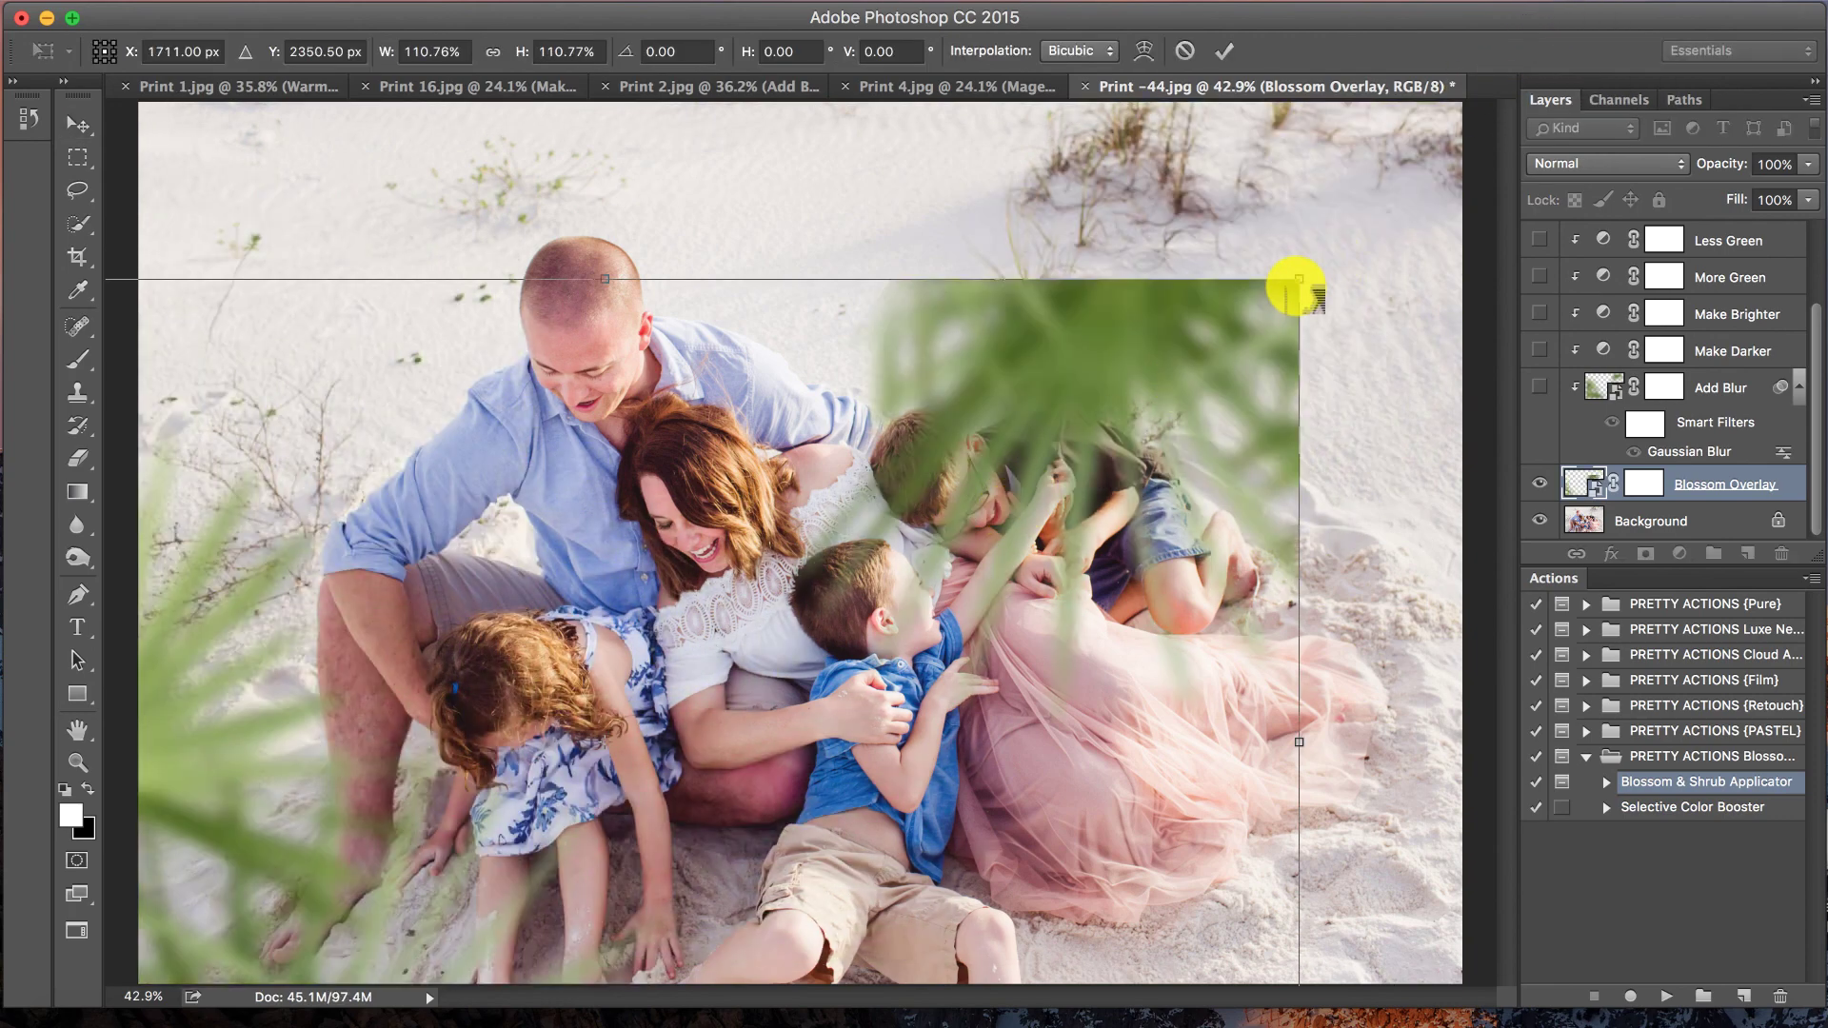
left_click_drag(921, 584, 1266, 286)
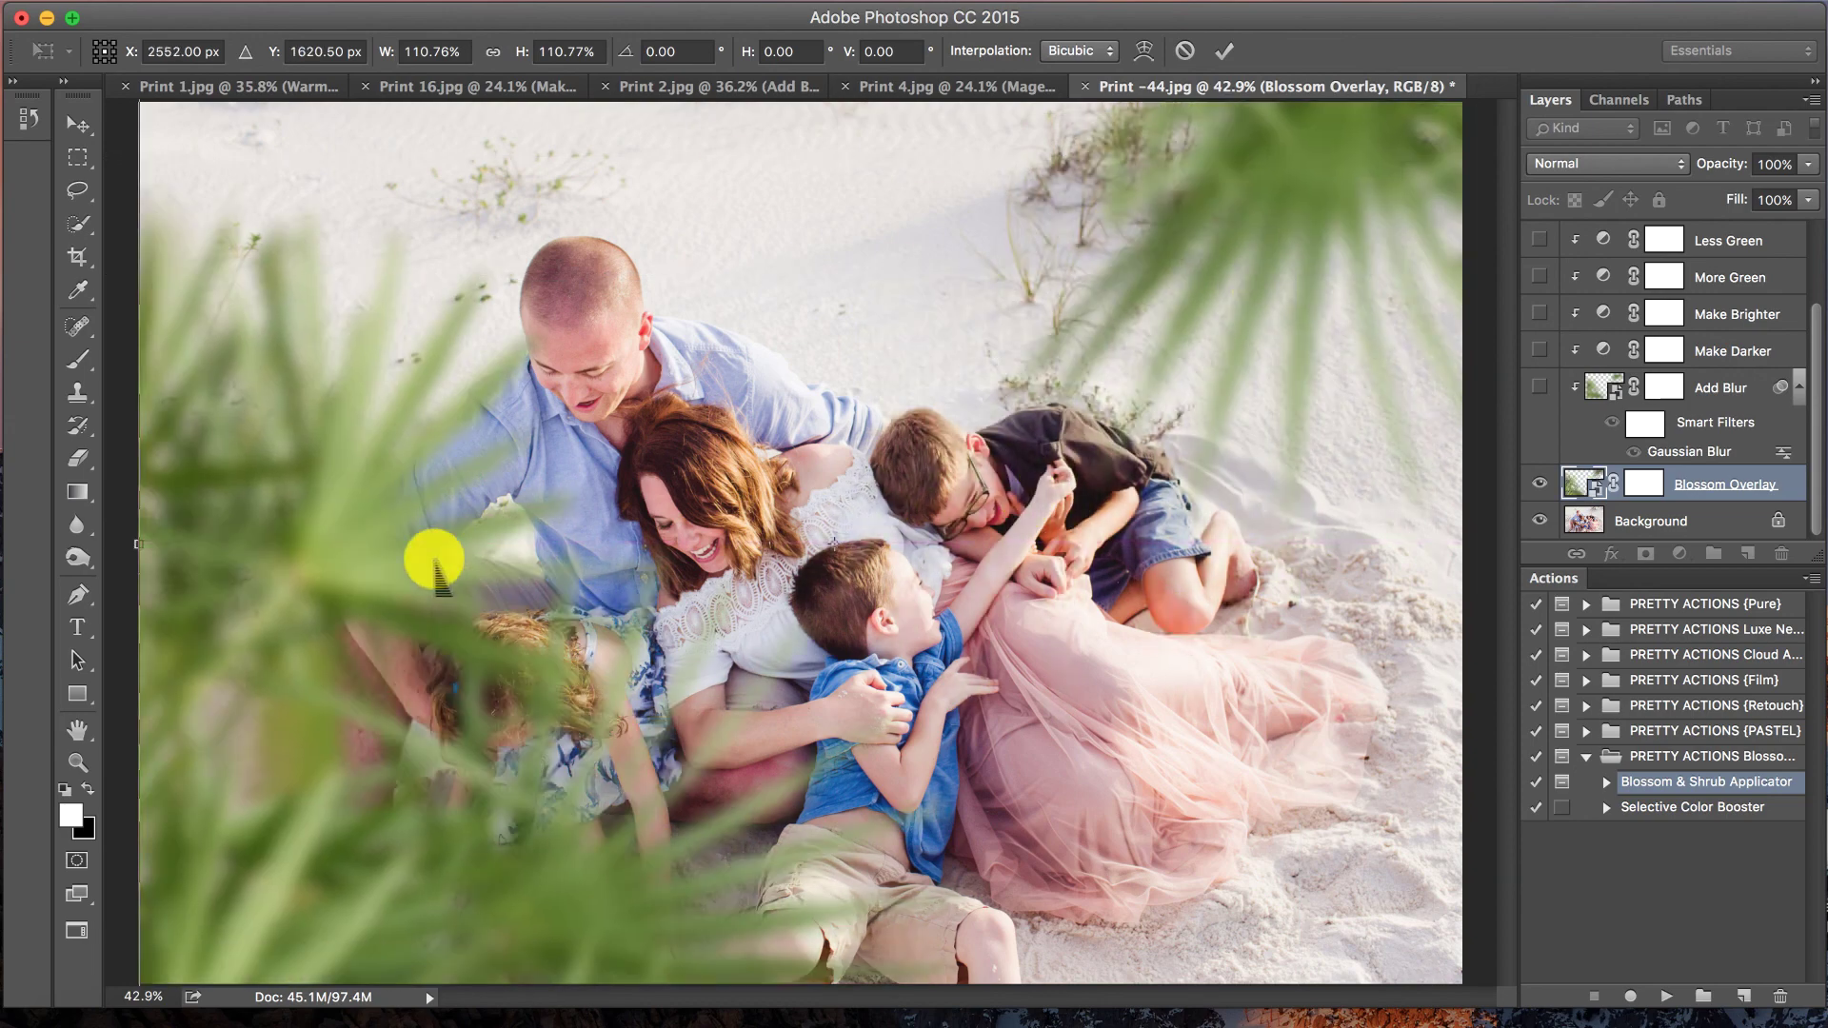
- Scale the greenery overlay further up to about 170%, shifting it across the photo to adjust the frond placement
left_click_drag(1321, 423, 950, 645)
left_click_drag(1326, 176, 1823, 2)
left_click_drag(1169, 367, 942, 569)
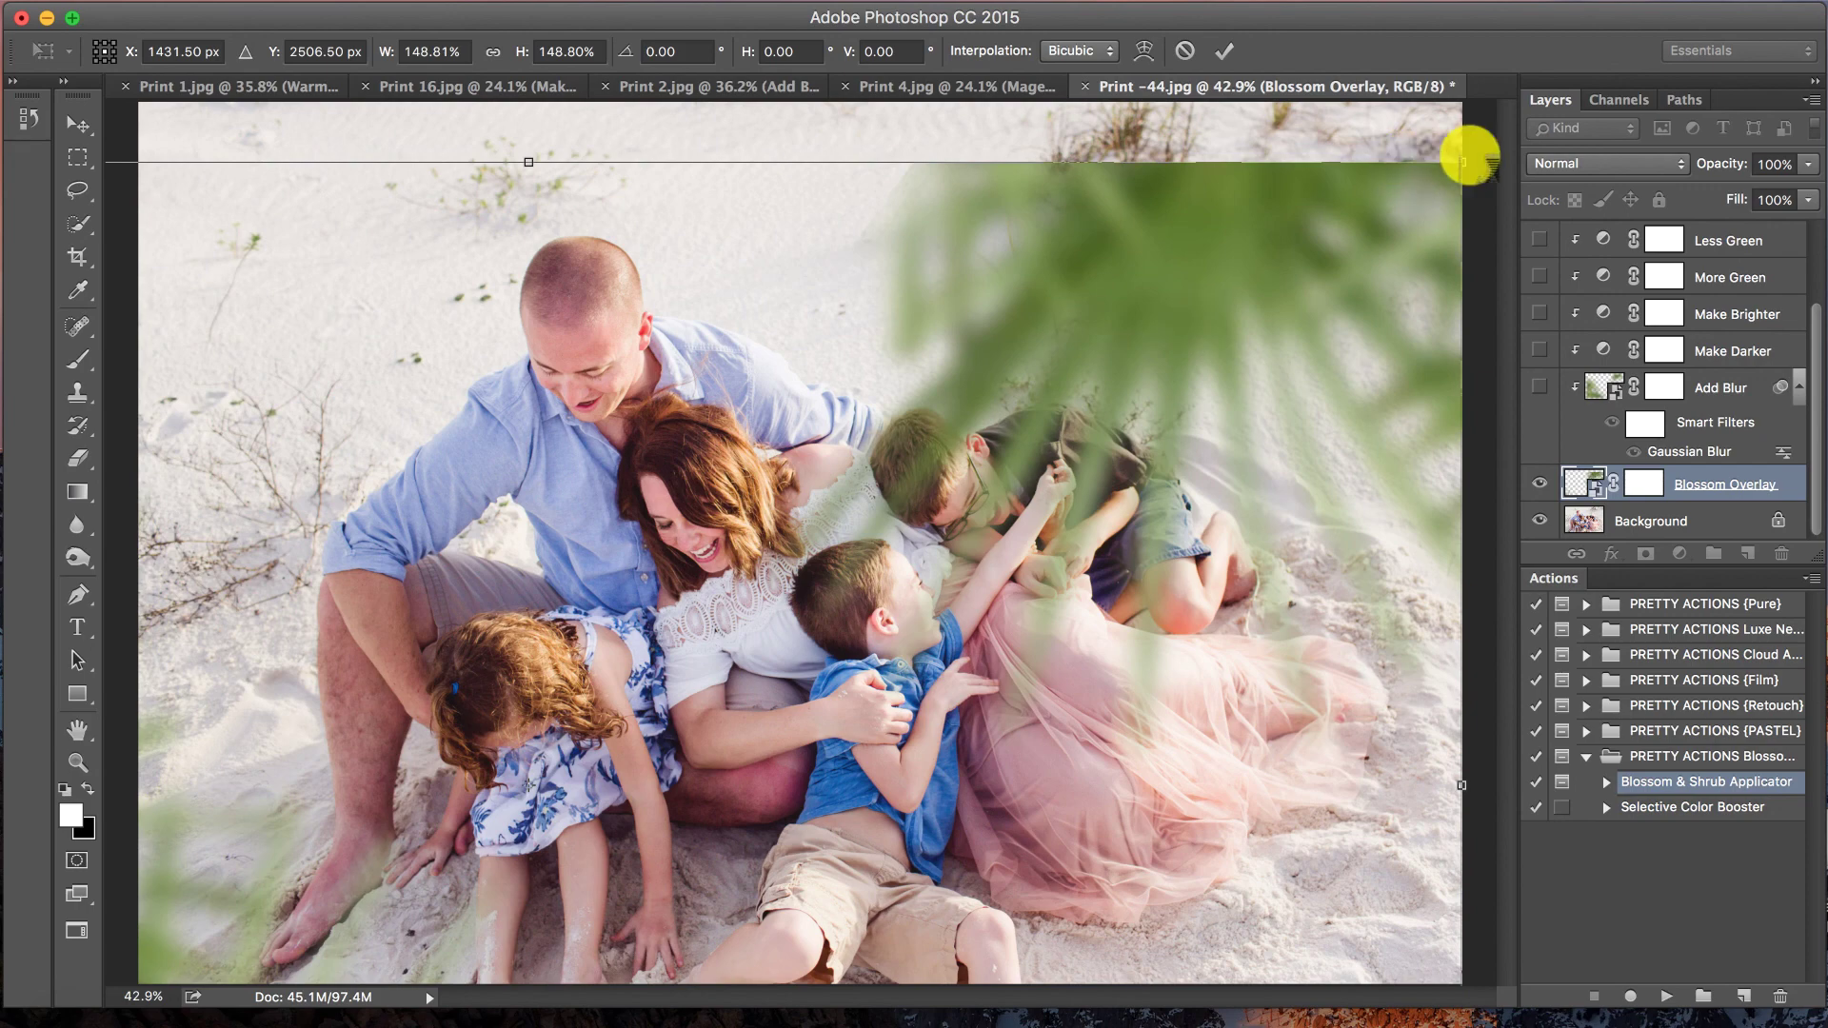
left_click_drag(1466, 157, 1628, 41)
left_click_drag(1147, 455, 1398, 340)
left_click_drag(1184, 285, 889, 428)
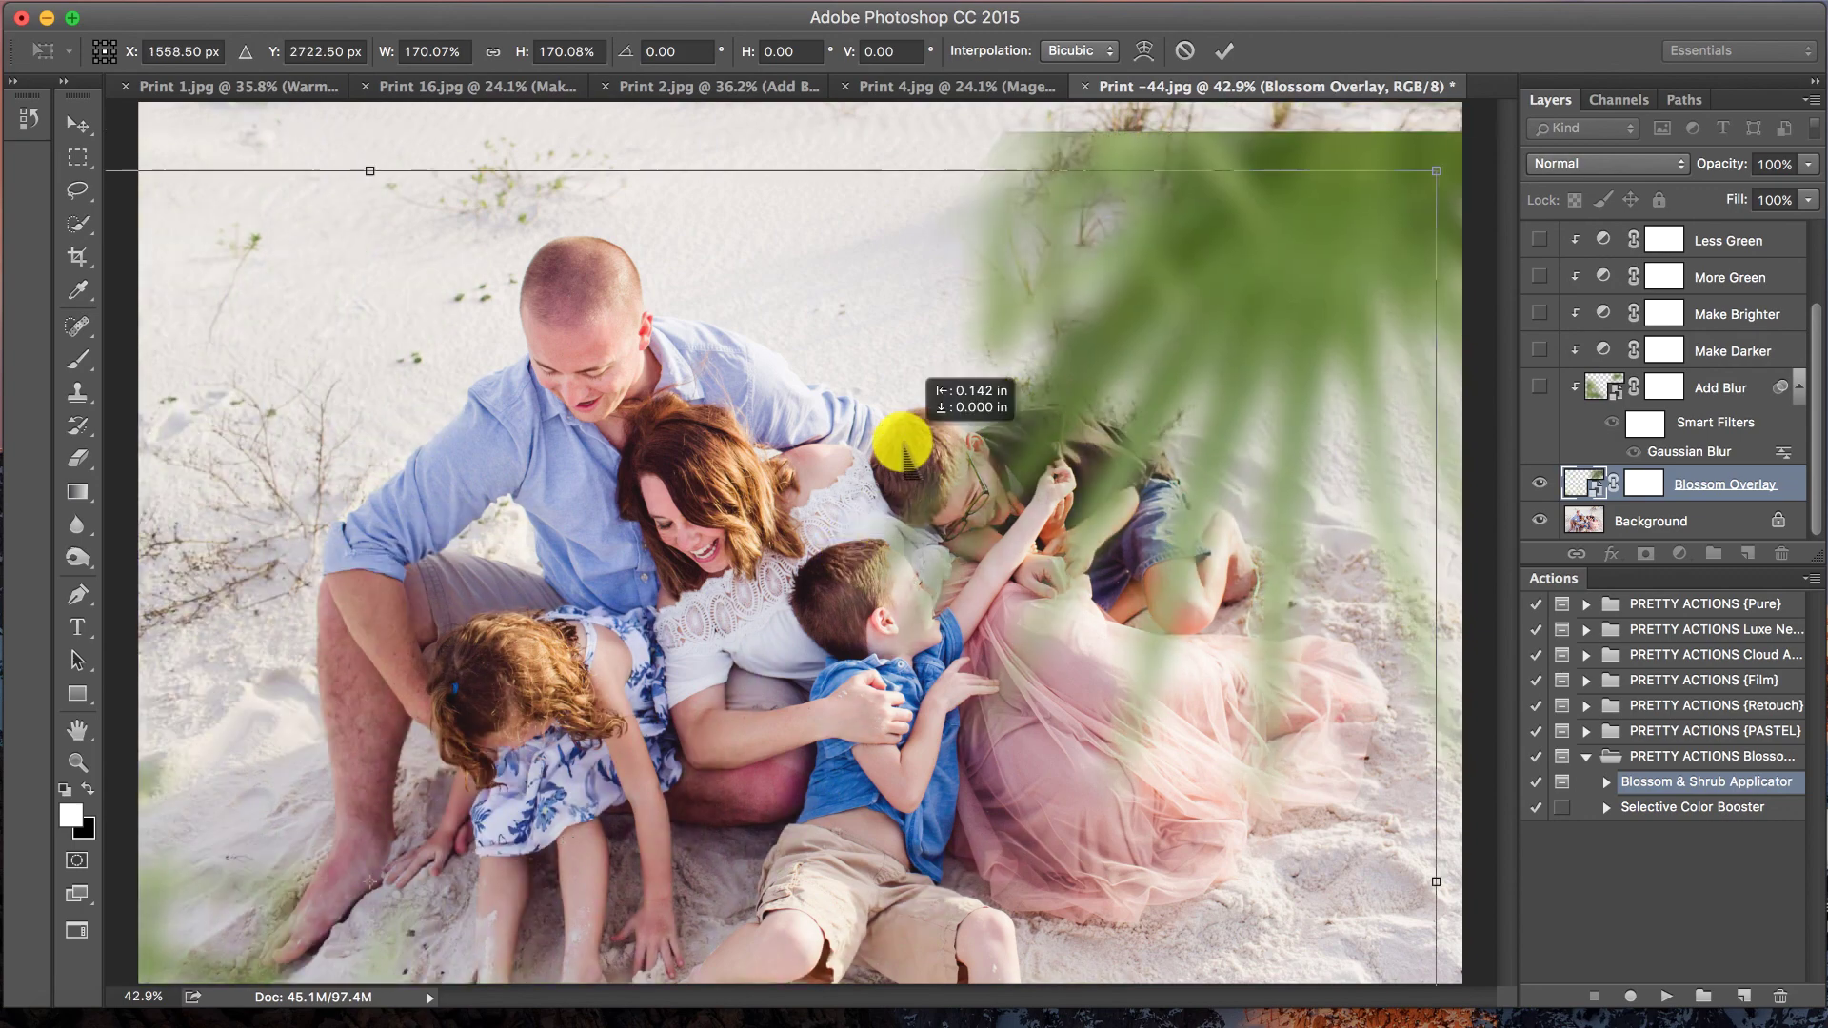
- Reduce the greenery overlay to about 143%, reposition it to frame the family from the photo's corners, and apply the transform
left_click_drag(1436, 176, 1326, 232)
left_click_drag(939, 543, 1301, 301)
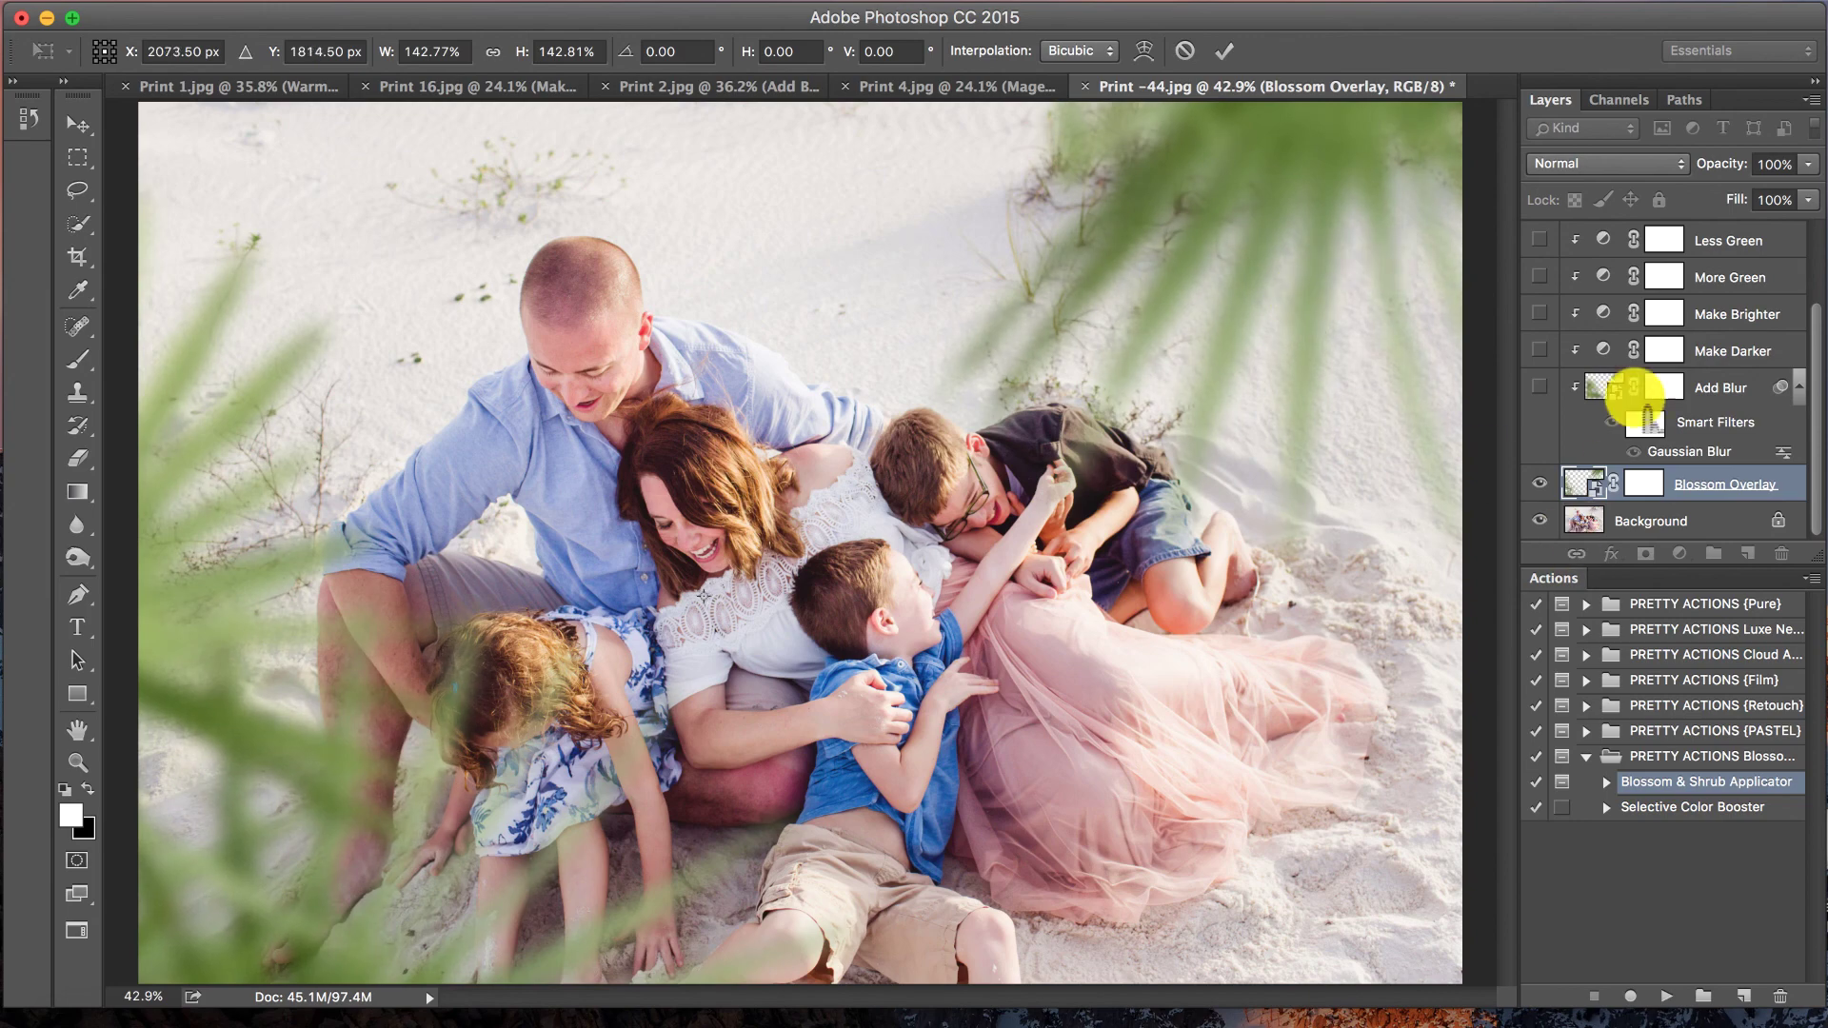
scroll(1630, 360, "up", 3)
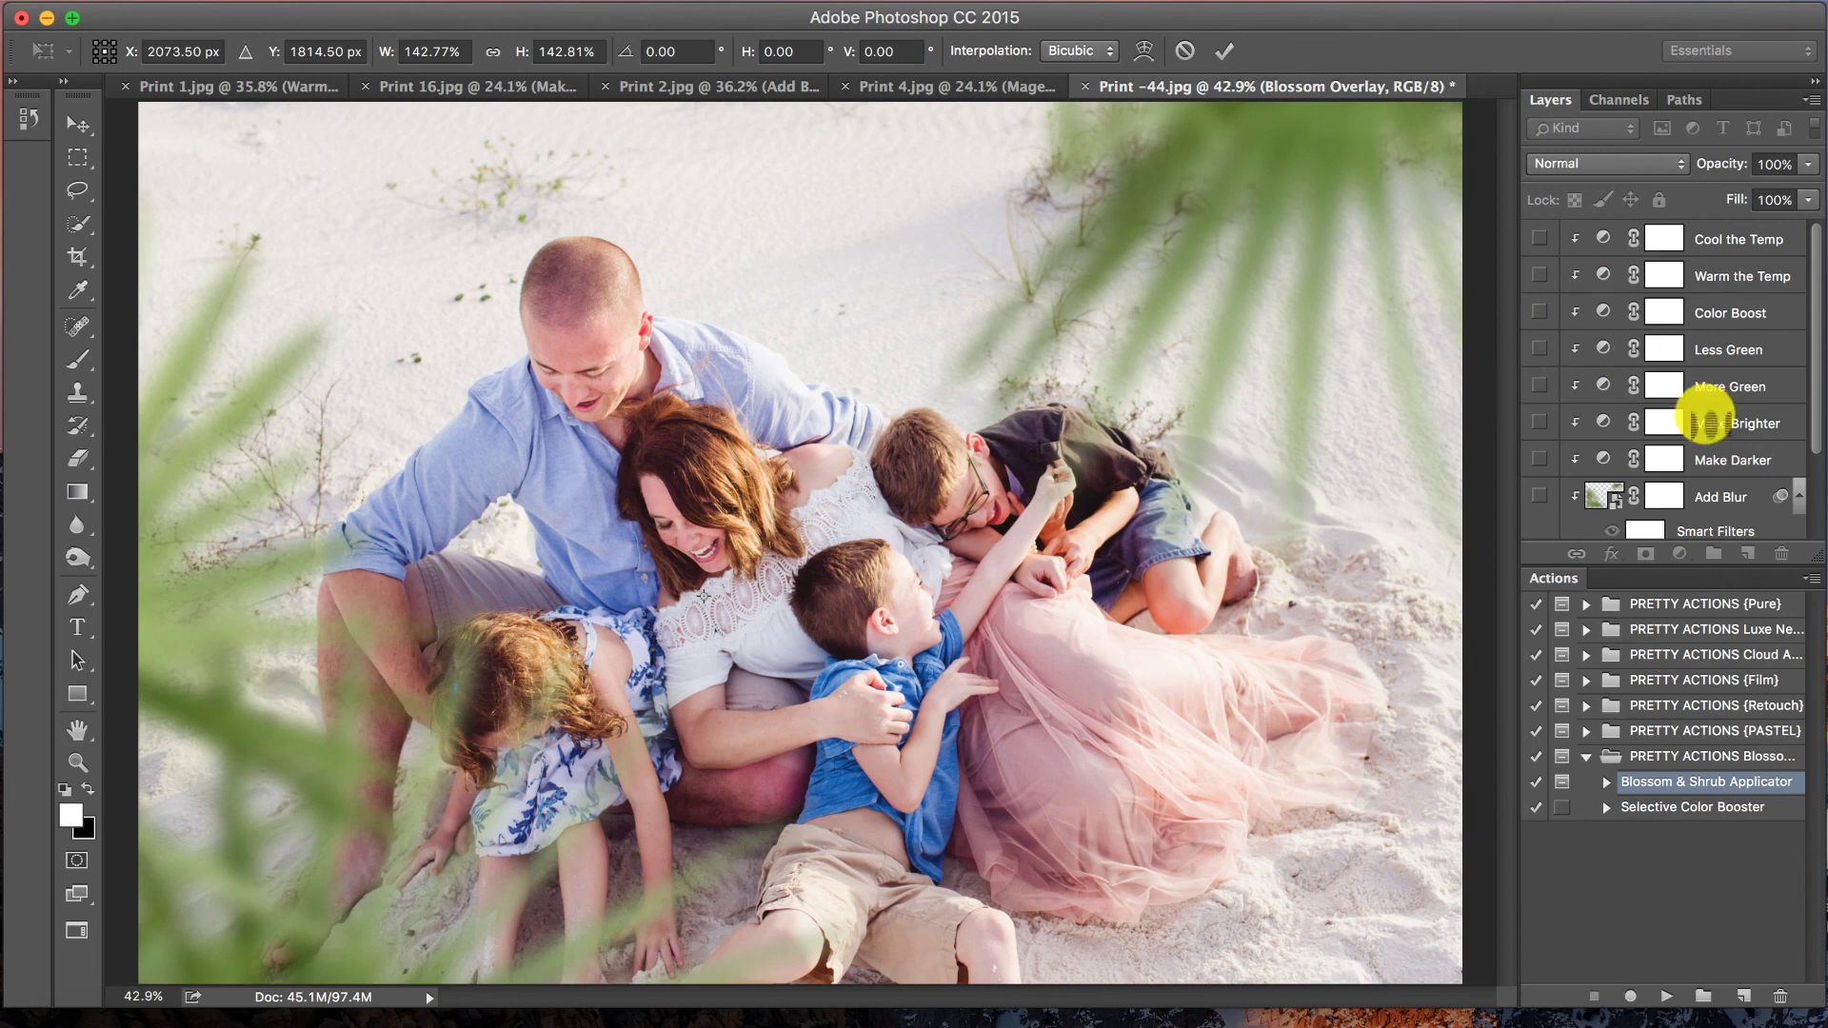
key("Return")
- Turn on the Less Green layer at 30% opacity and turn on the Make Brighter layer
left_click(1540, 349)
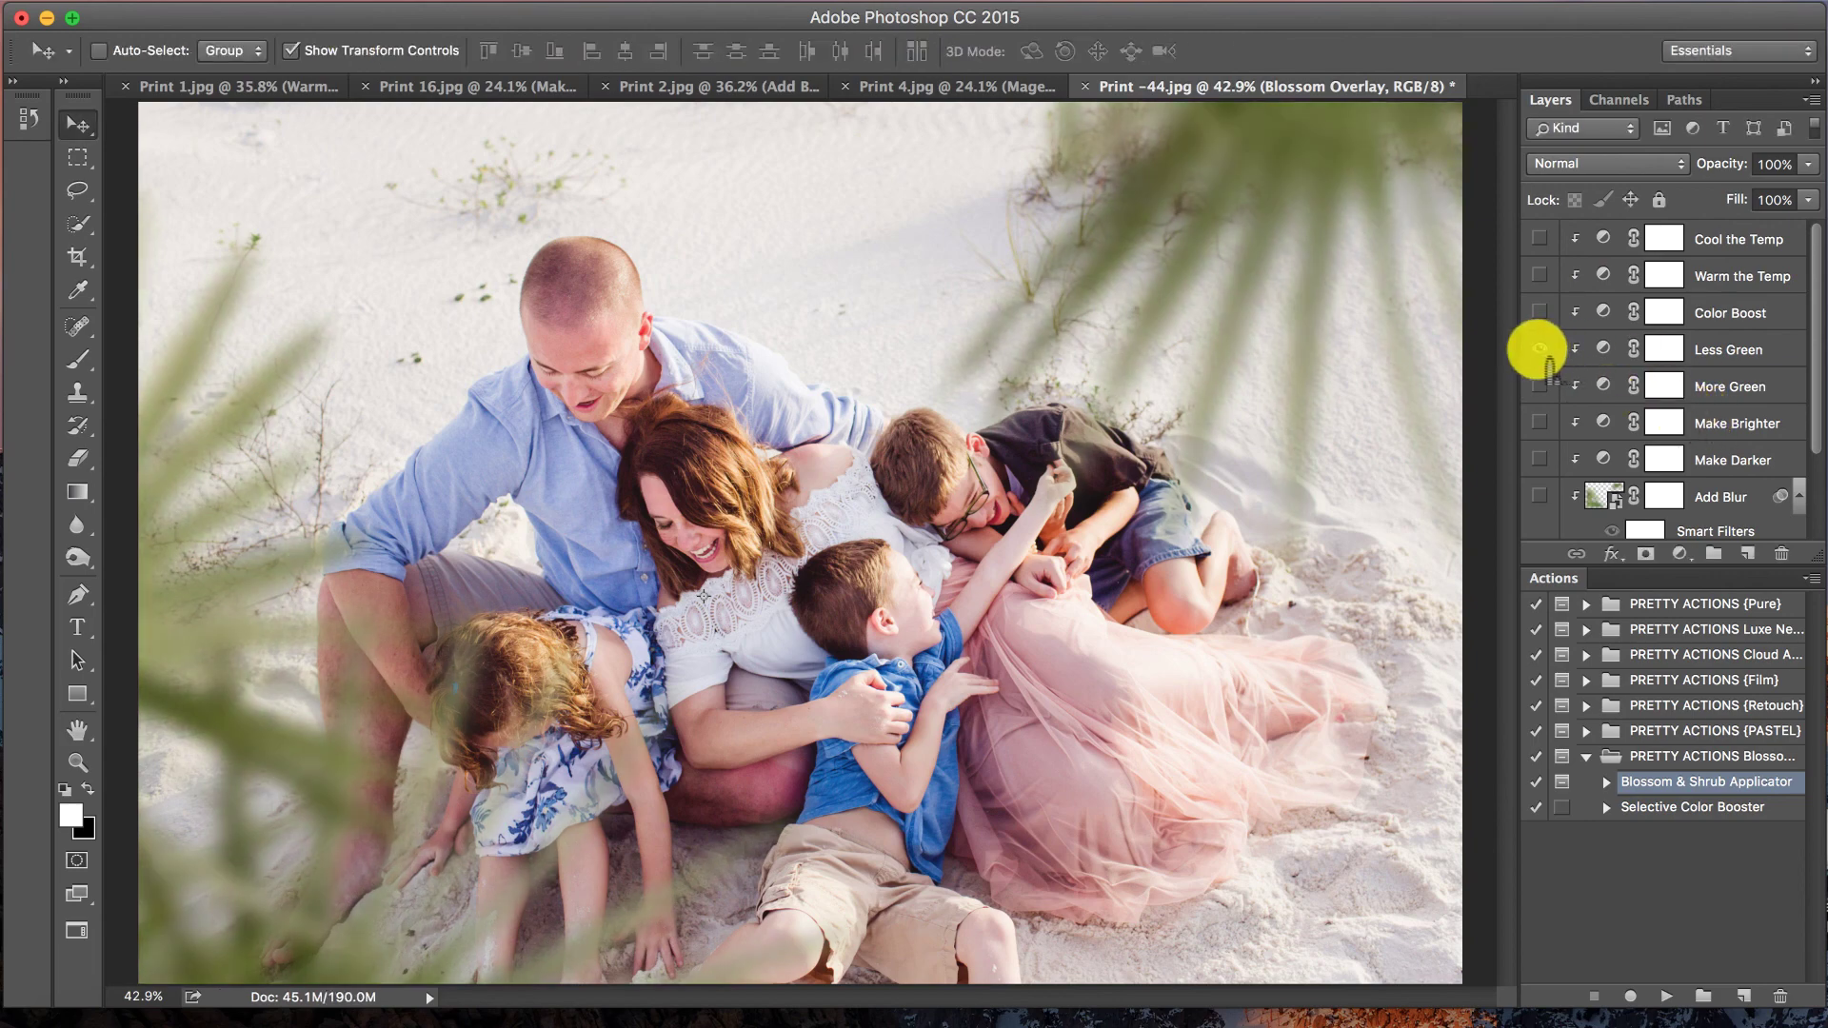
left_click(1738, 350)
key("3")
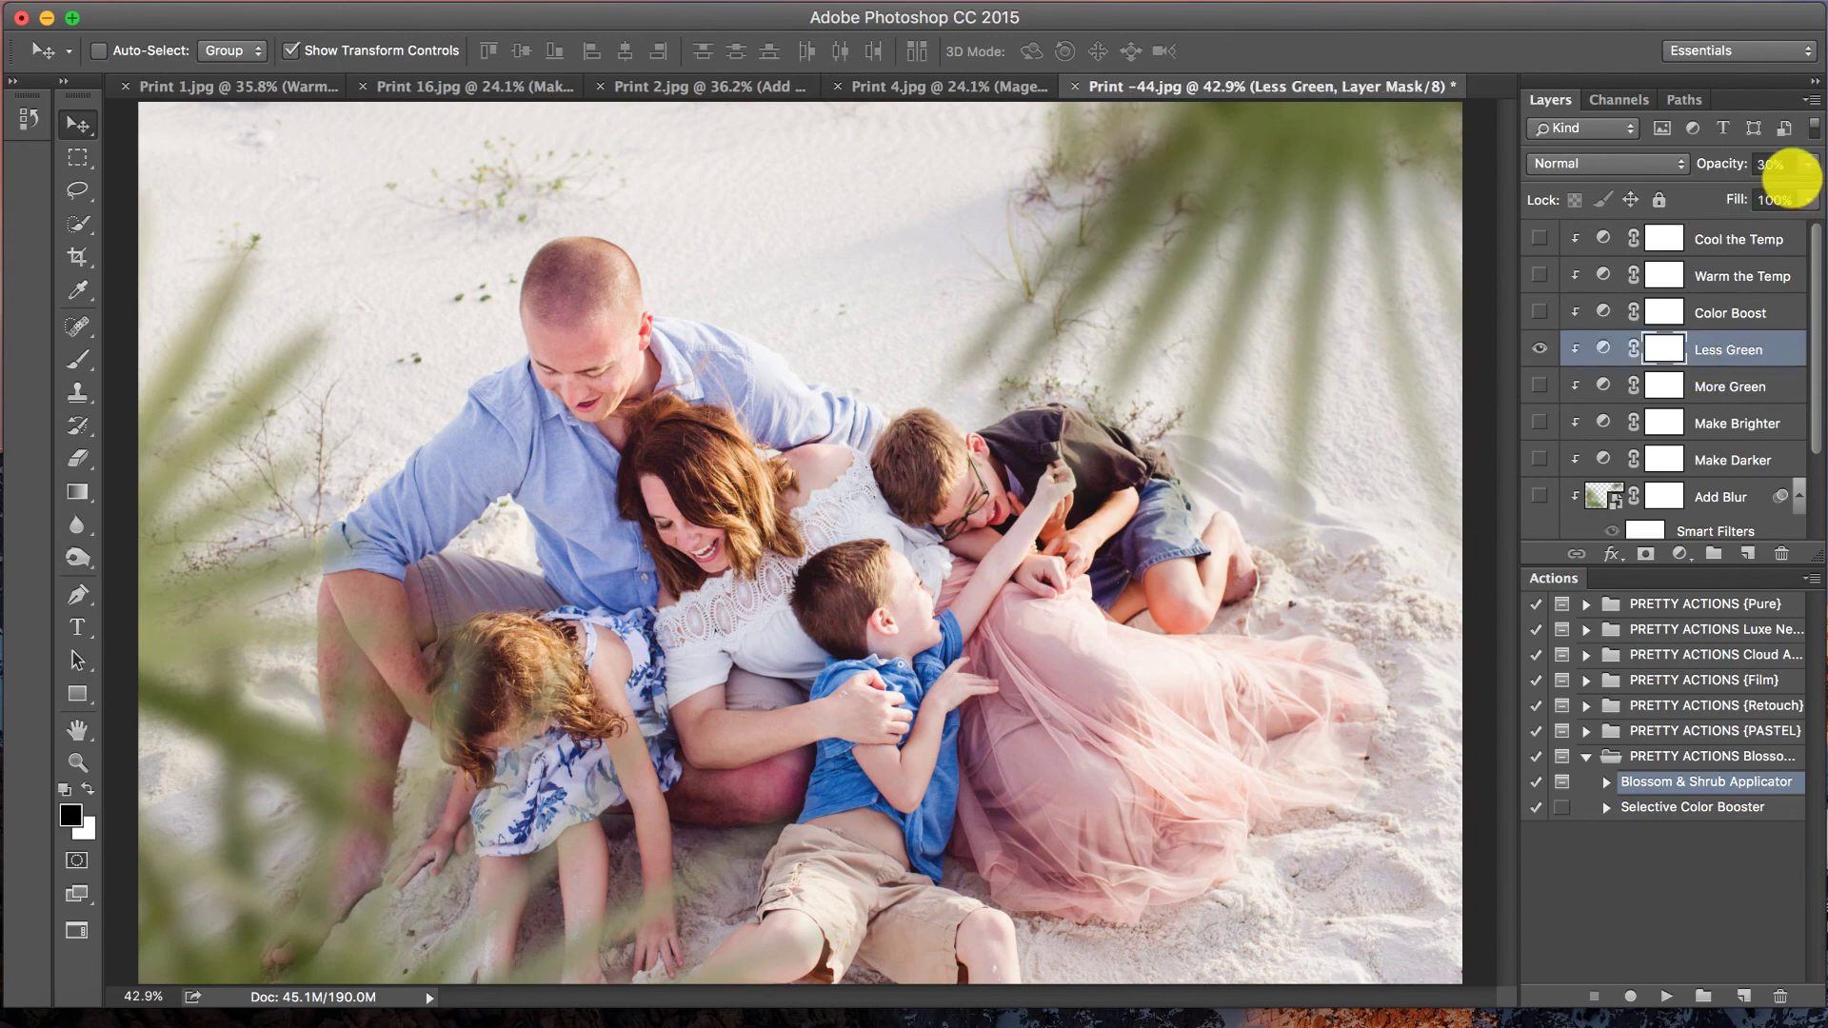
key("x")
left_click(1540, 423)
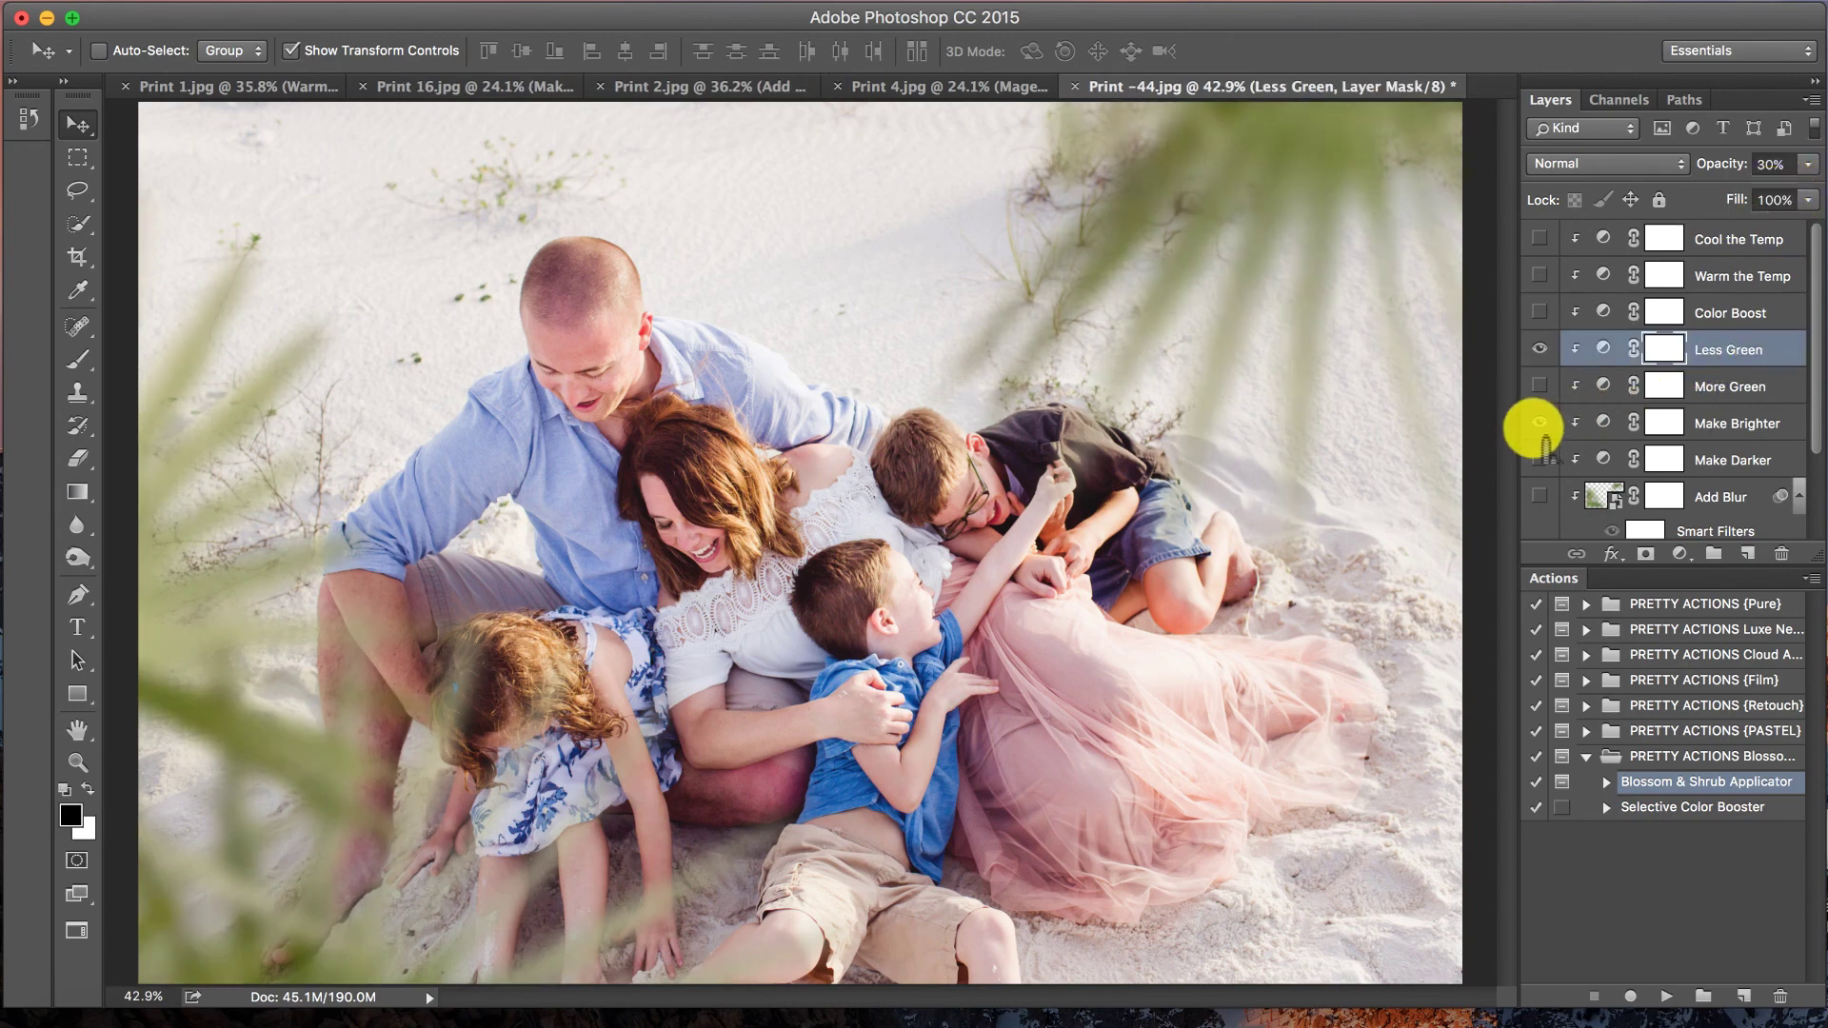